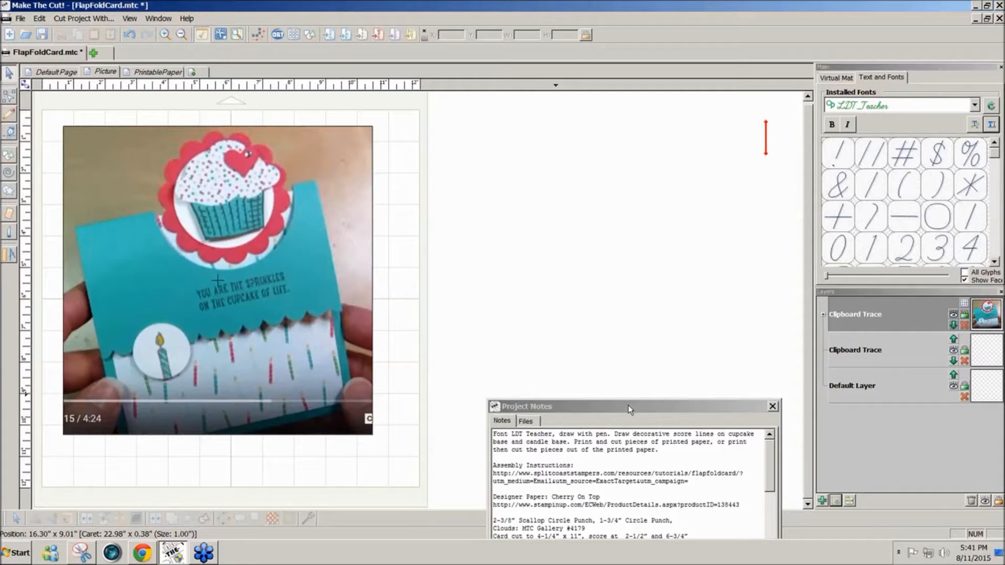
Raise the Project Notes window slightly and copy the Cherry On Top designer paper web address from the notes.
left_click(628, 407)
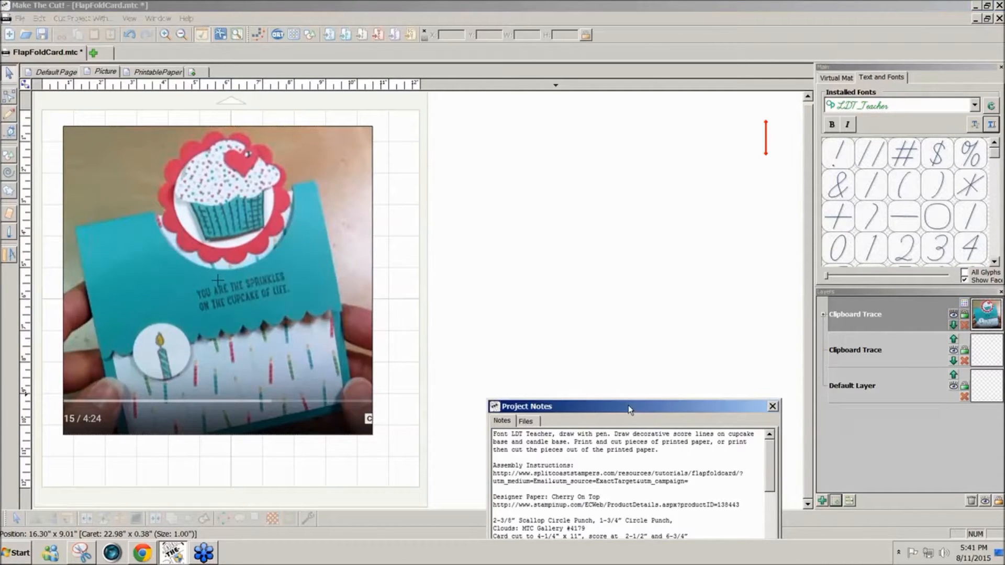
left_click_drag(628, 406, 628, 396)
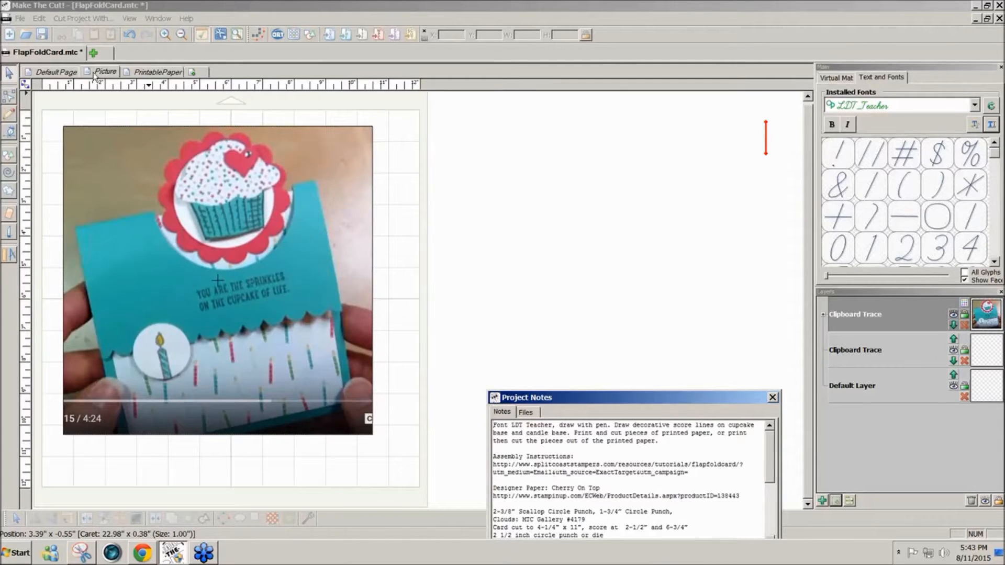
left_click(223, 195)
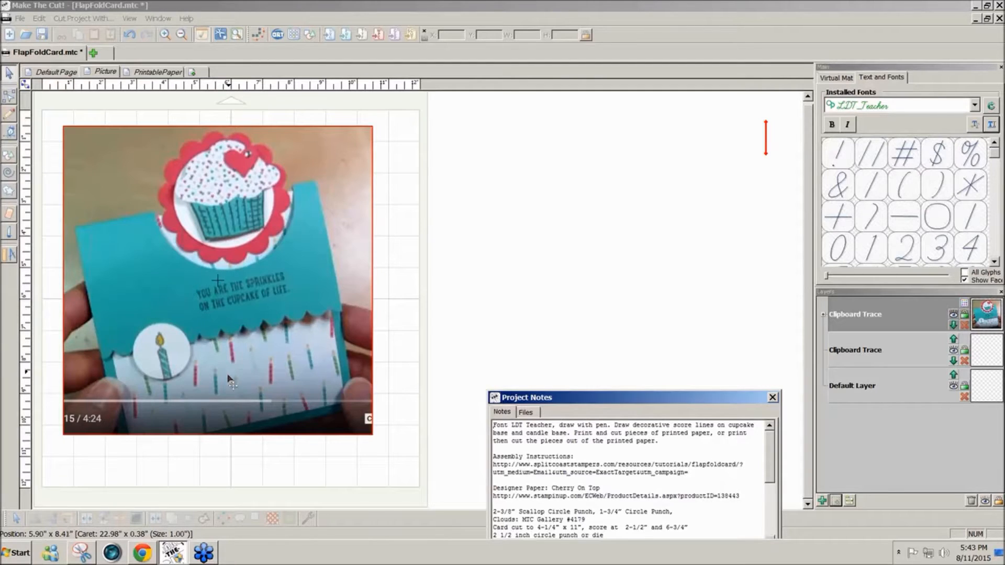
left_click_drag(742, 495, 488, 503)
key("ctrl+c")
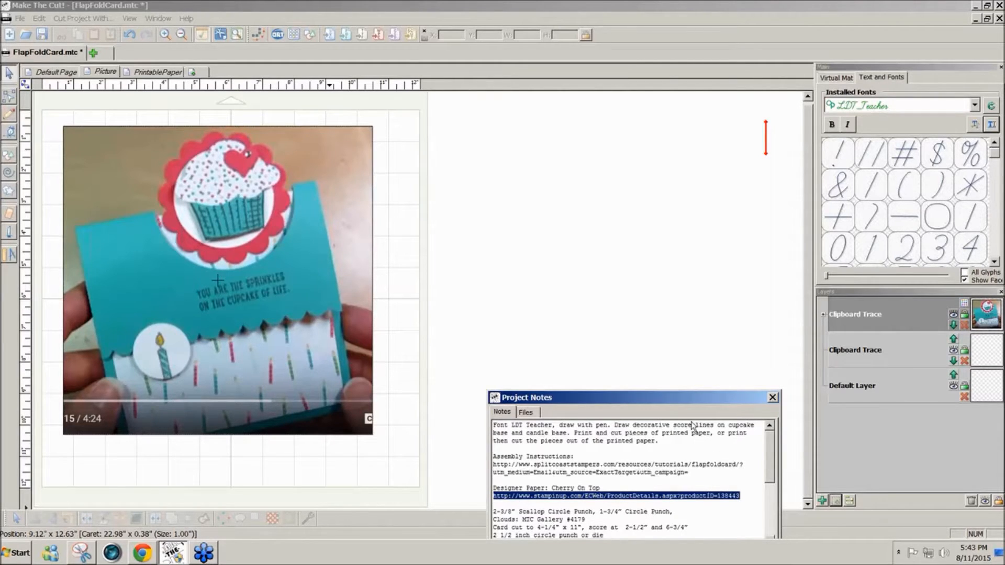
left_click(1000, 30)
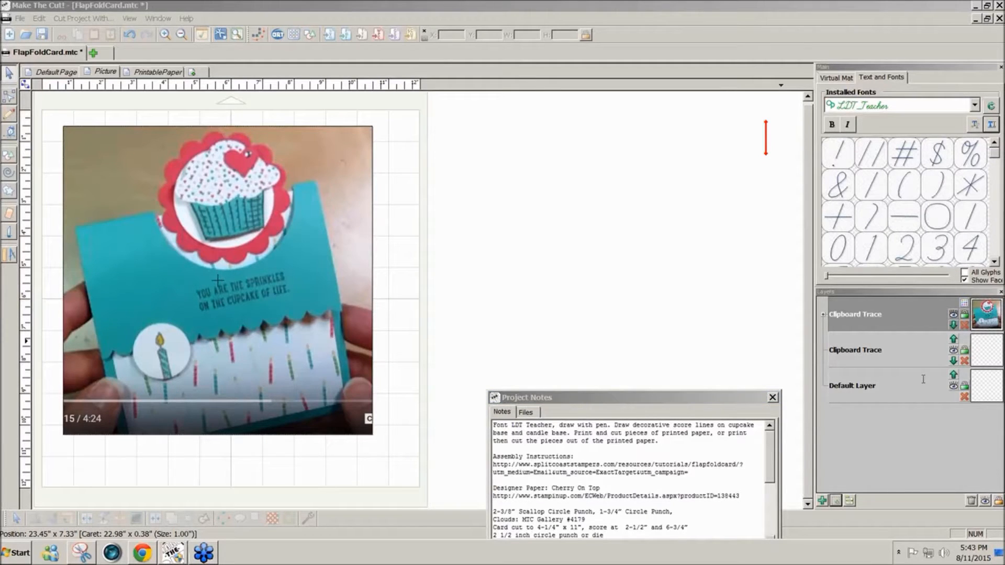
left_click(665, 336)
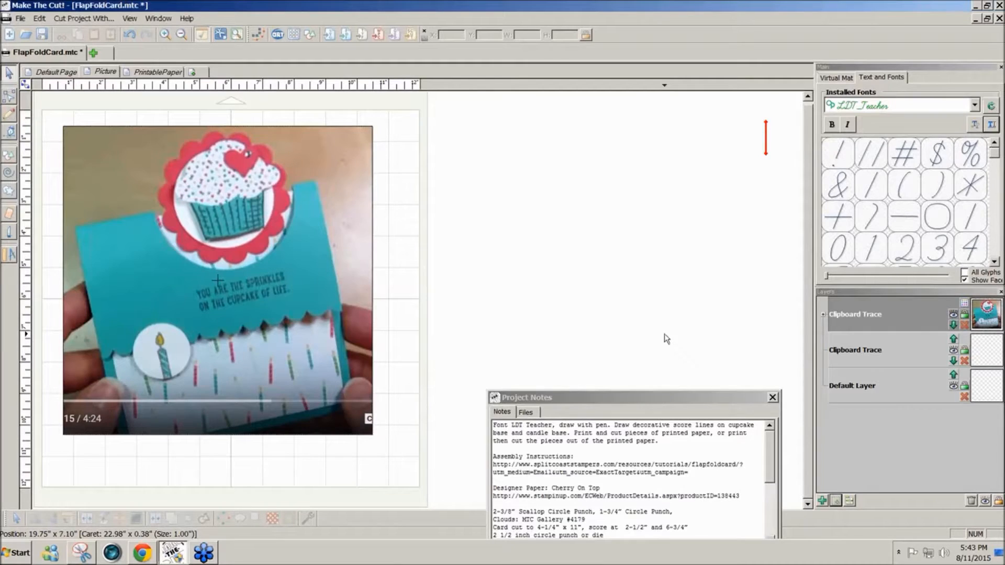
left_click(707, 402)
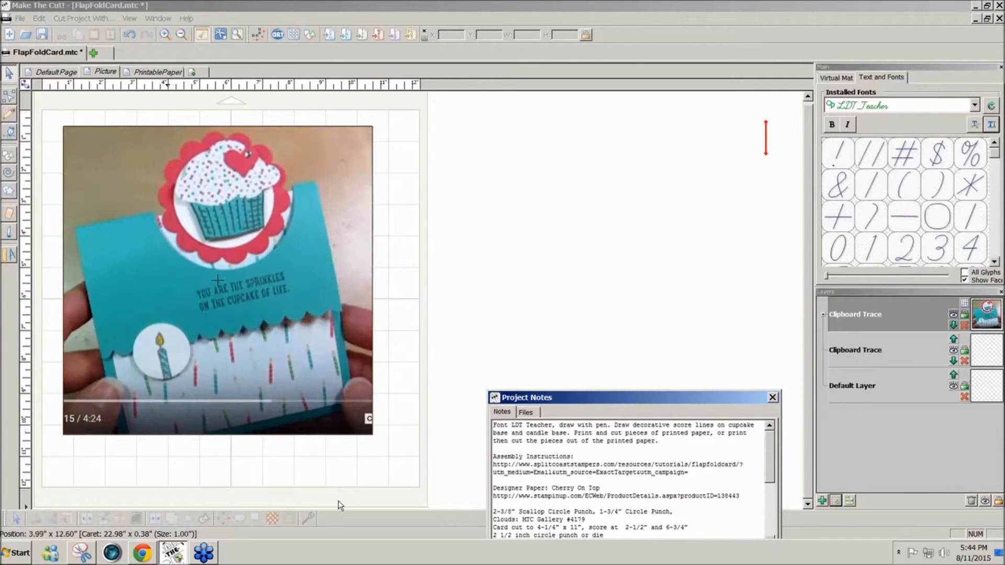
Switch to Chrome and open the copied Cherry On Top web address in a new browser tab.
left_click(141, 551)
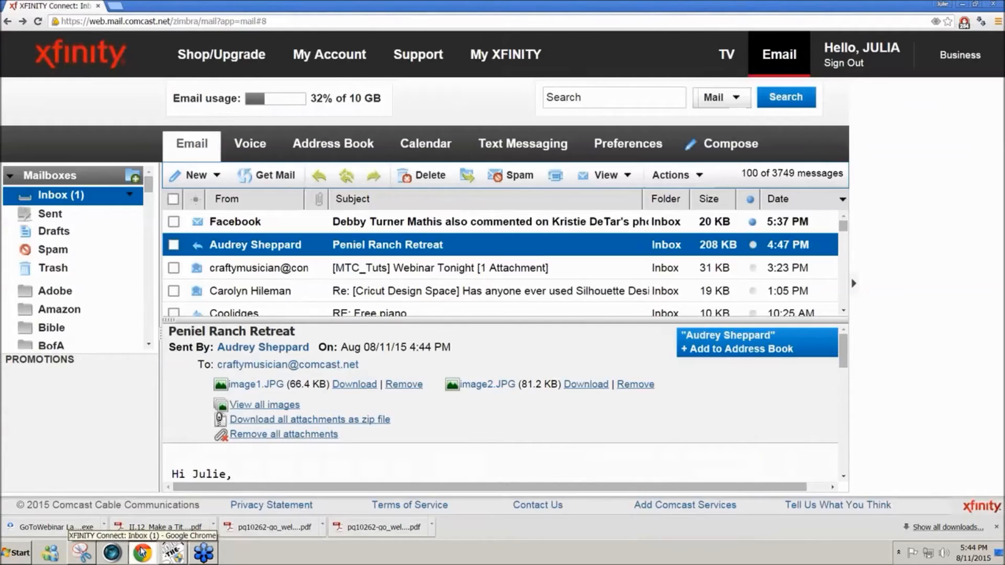
left_click(115, 6)
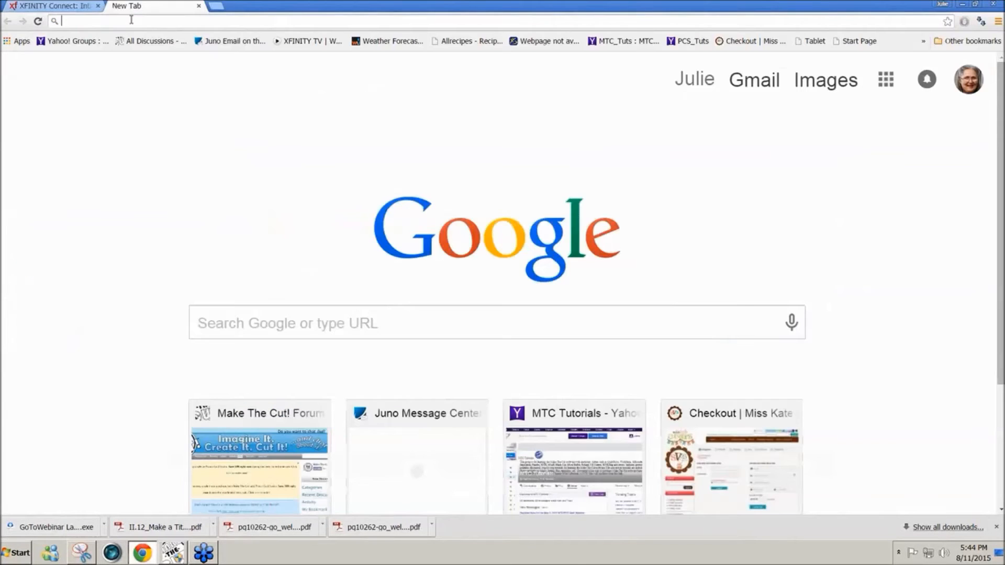
key("ctrl+v")
key("Return")
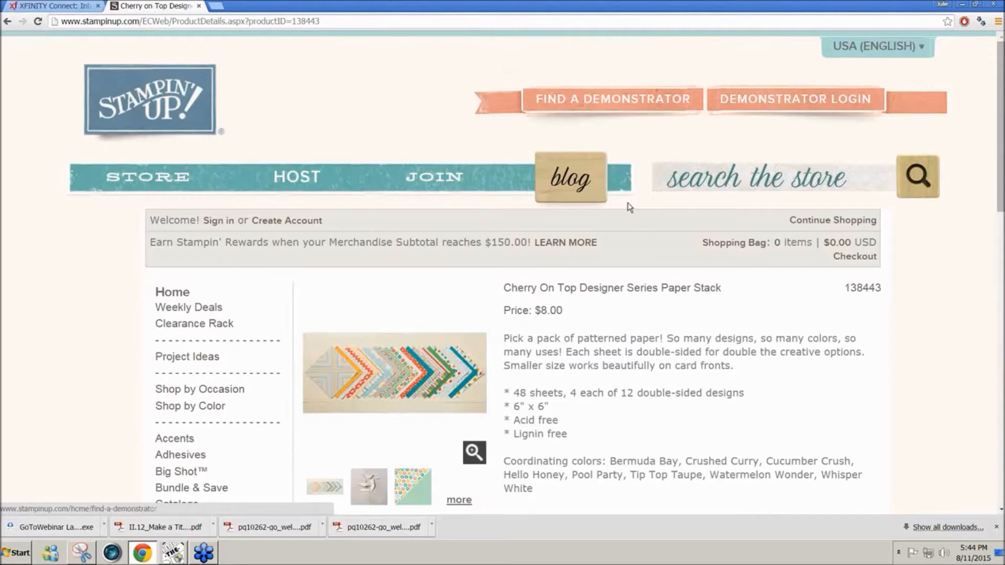
Enlarge the paper stack's product photo and browse its gallery to the tiny-hearts and candles pattern image.
scroll(456, 297, "down", 1)
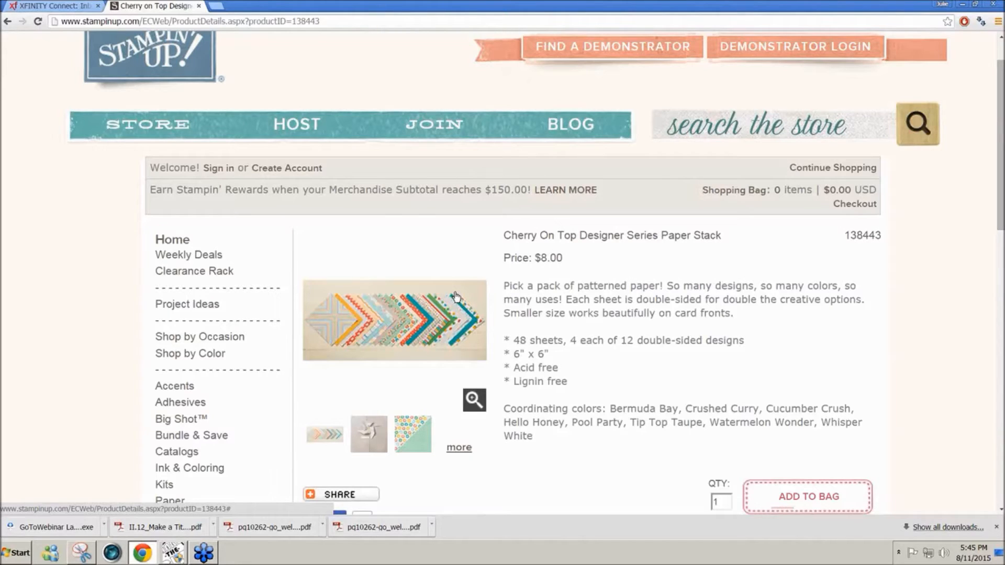
left_click(455, 298)
left_click(707, 273)
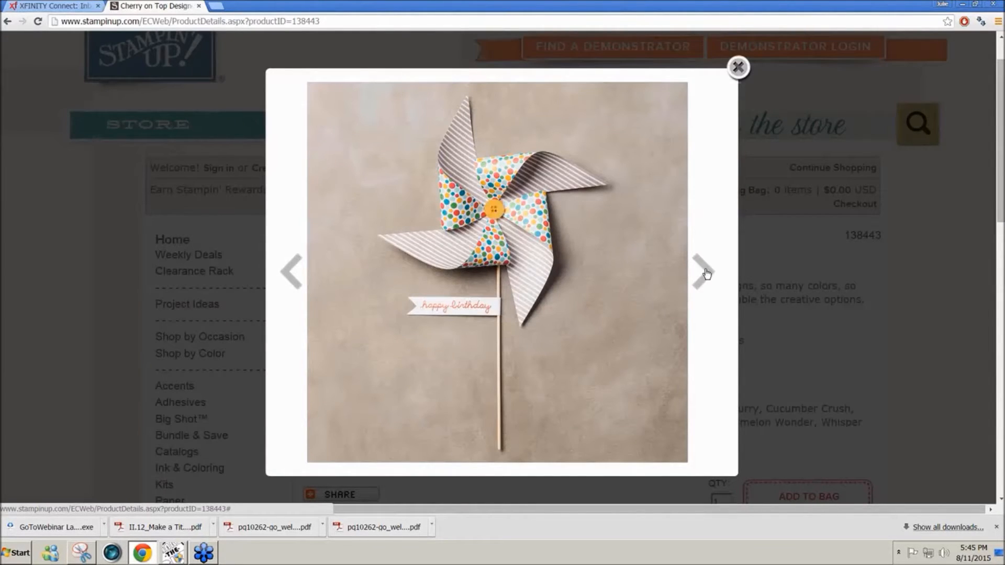
left_click(706, 275)
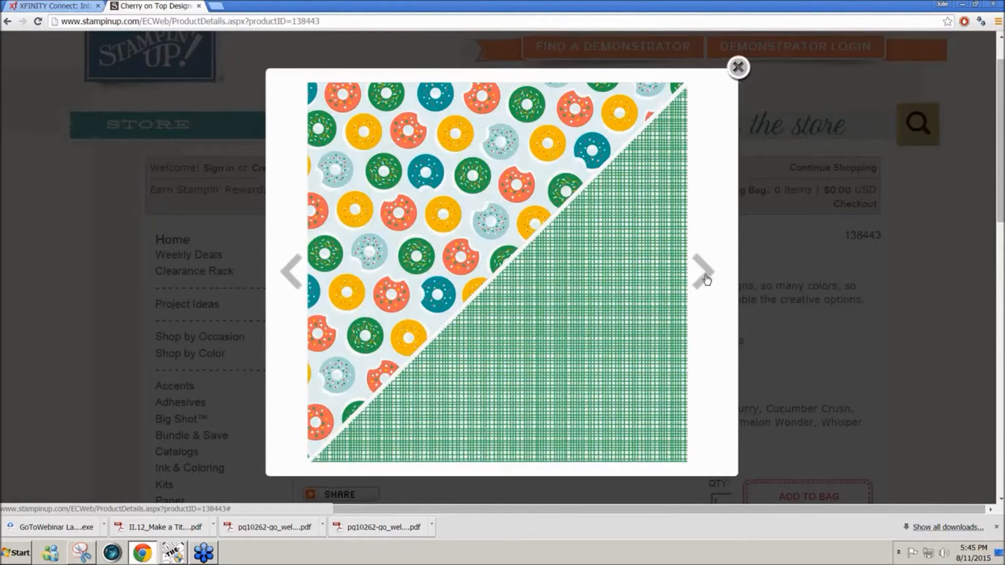
left_click(707, 272)
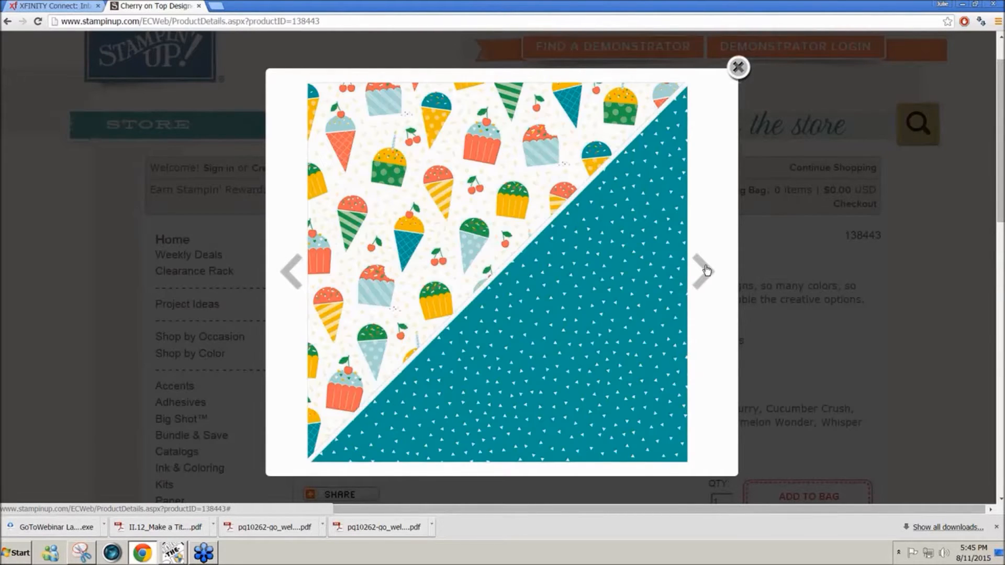
left_click(707, 270)
Capture a square of the tiny-hearts pattern with Snipping Tool and dismiss the save dialog.
left_click(80, 555)
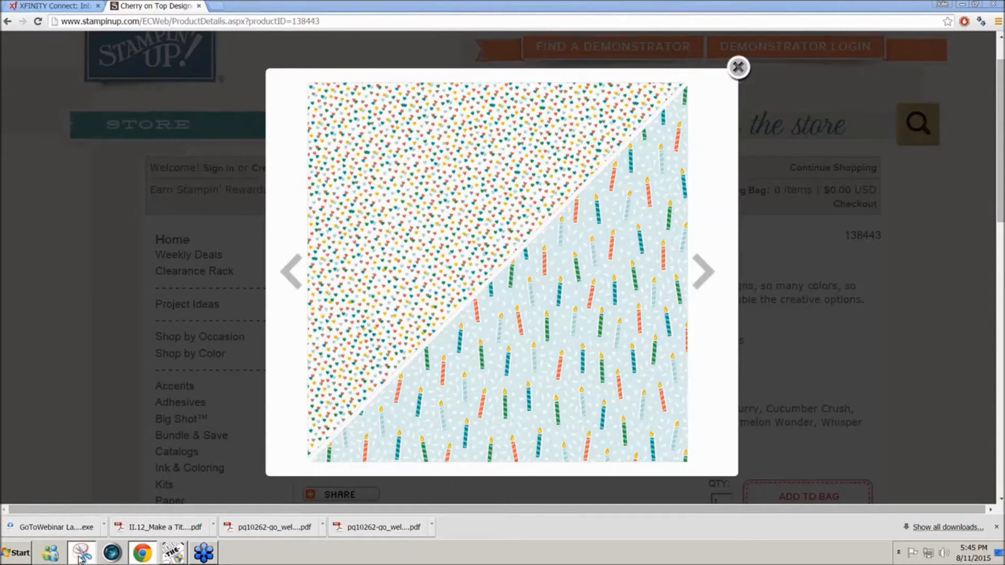
left_click(336, 187)
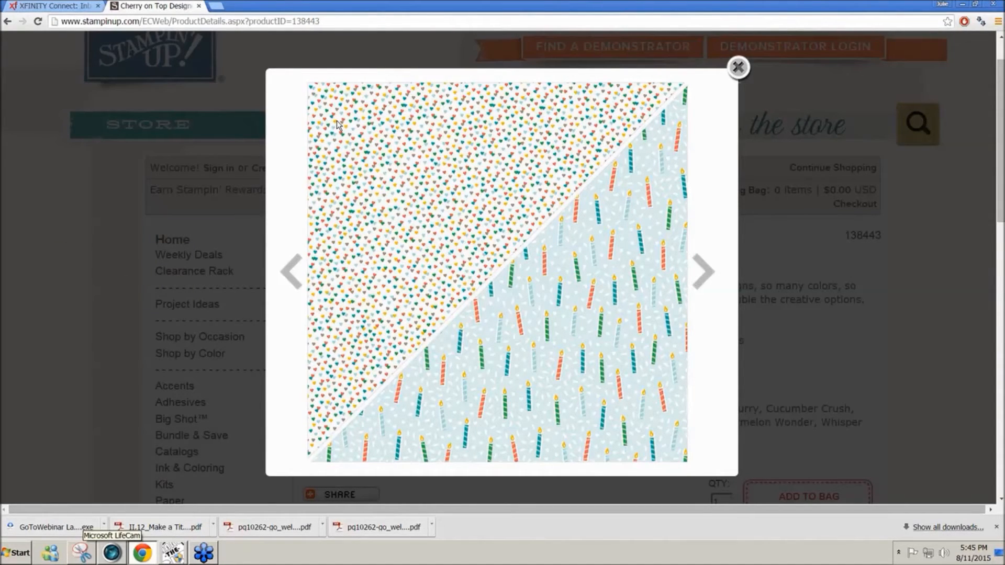
left_click_drag(312, 86, 491, 269)
key("alt+Tab")
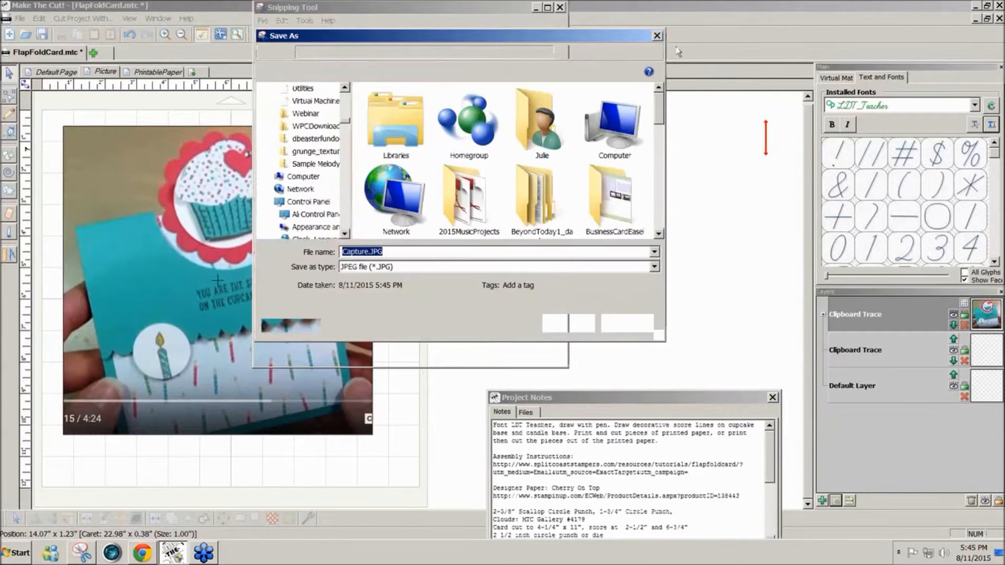
left_click(657, 36)
left_click(581, 236)
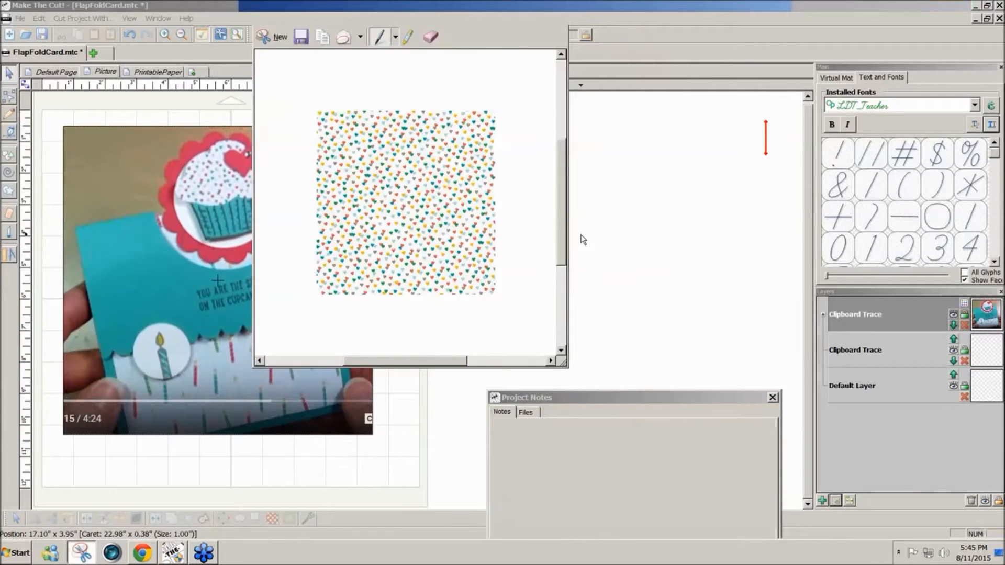
Pixel-trace the snipped hearts pattern from the clipboard in Make The Cut with Texturize Path and threshold 255, then import it.
left_click(442, 160)
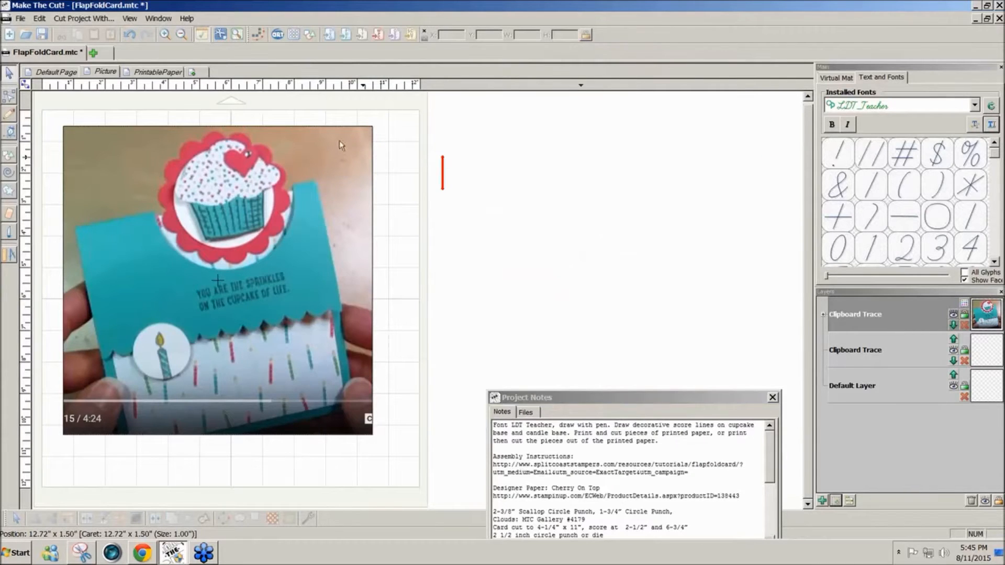
left_click(262, 41)
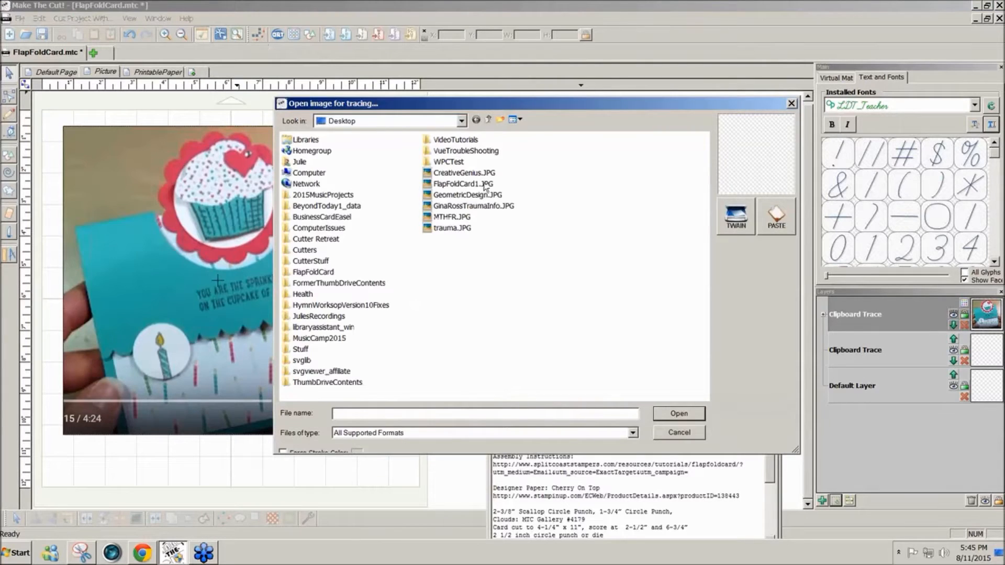
left_click(777, 225)
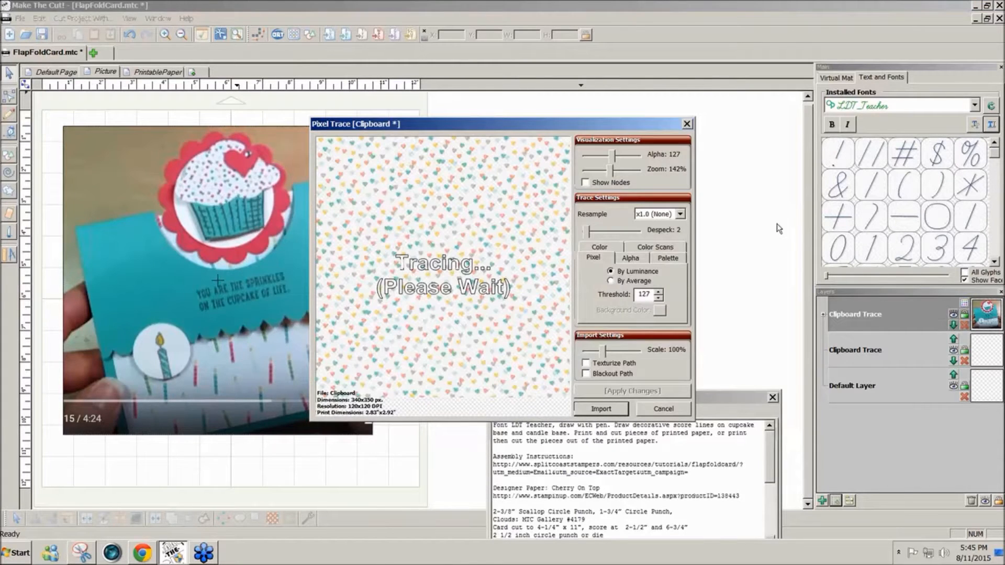
left_click(586, 362)
double_click(644, 294)
type("255")
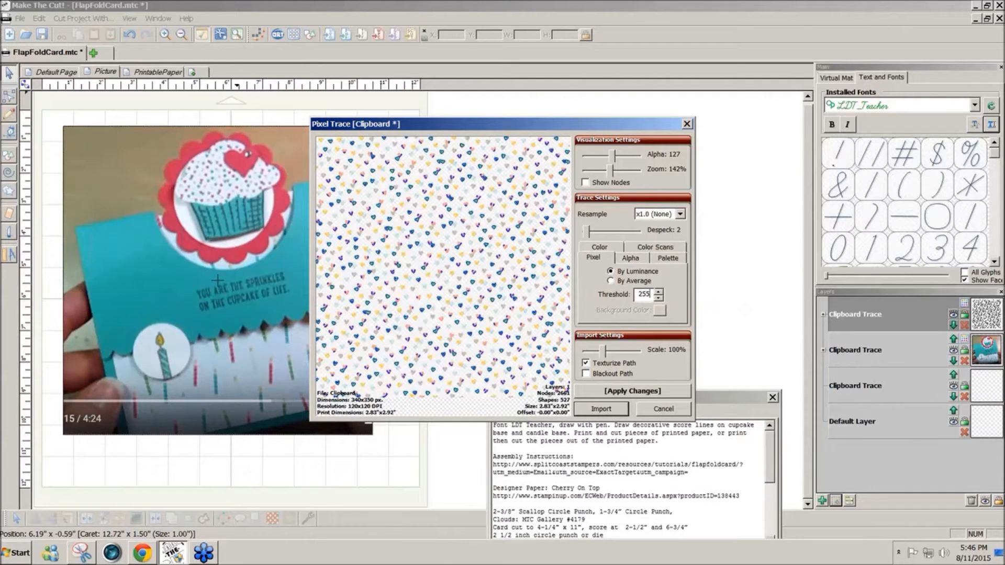
left_click(629, 393)
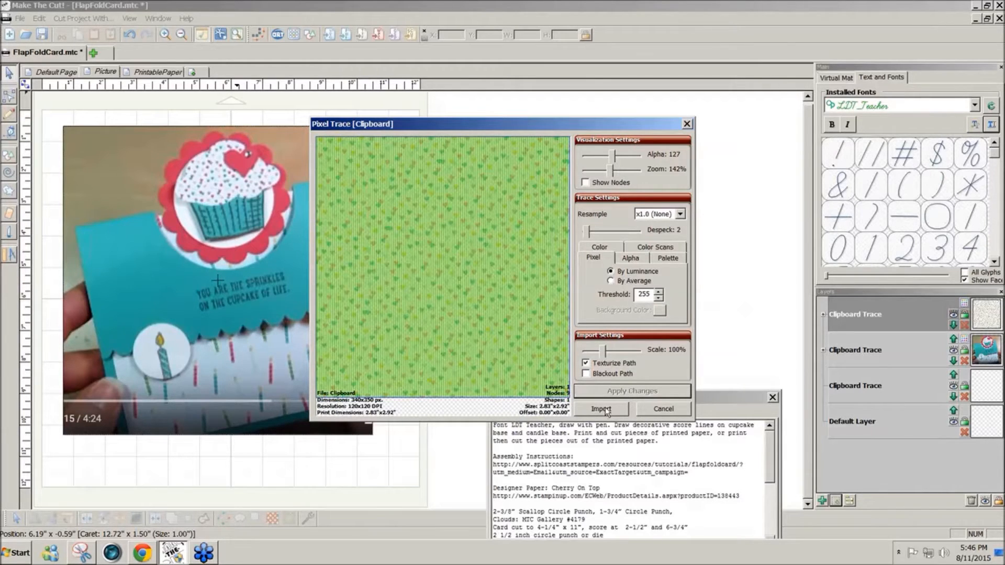
left_click(574, 289)
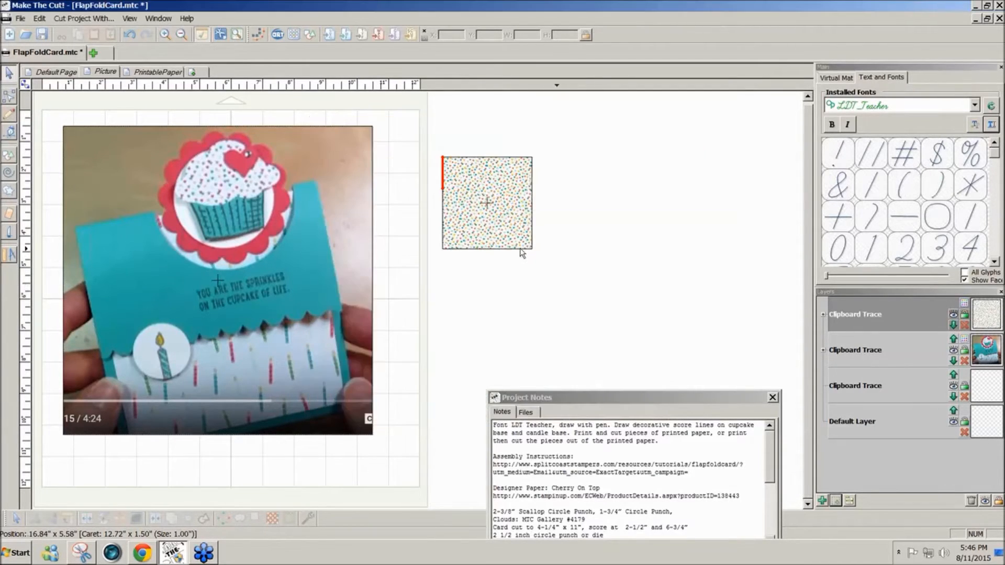
Enlarge the hearts pattern to about 5.78 by 5.95 inches and move it up beside the card photo.
left_click(522, 245)
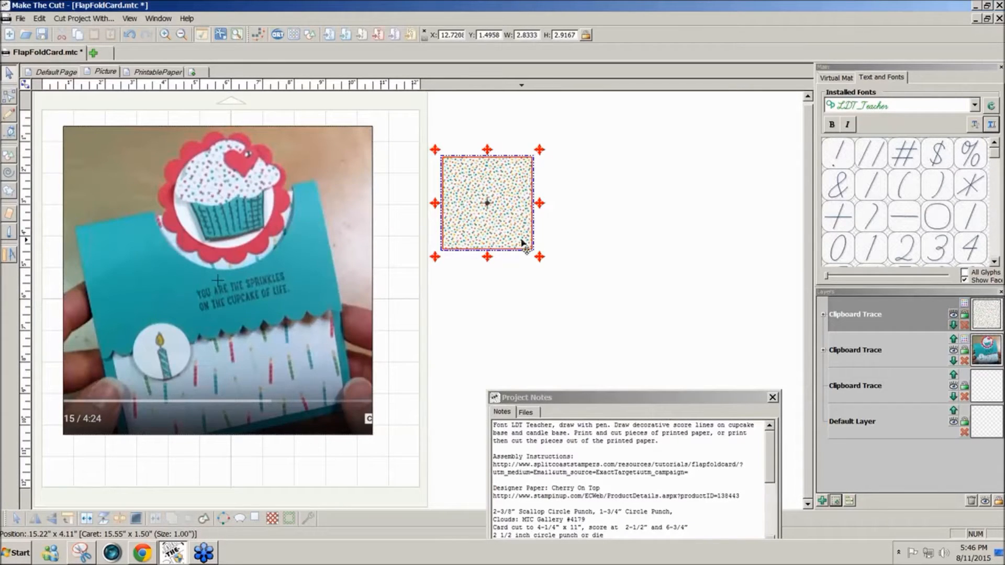
left_click_drag(539, 257, 635, 337)
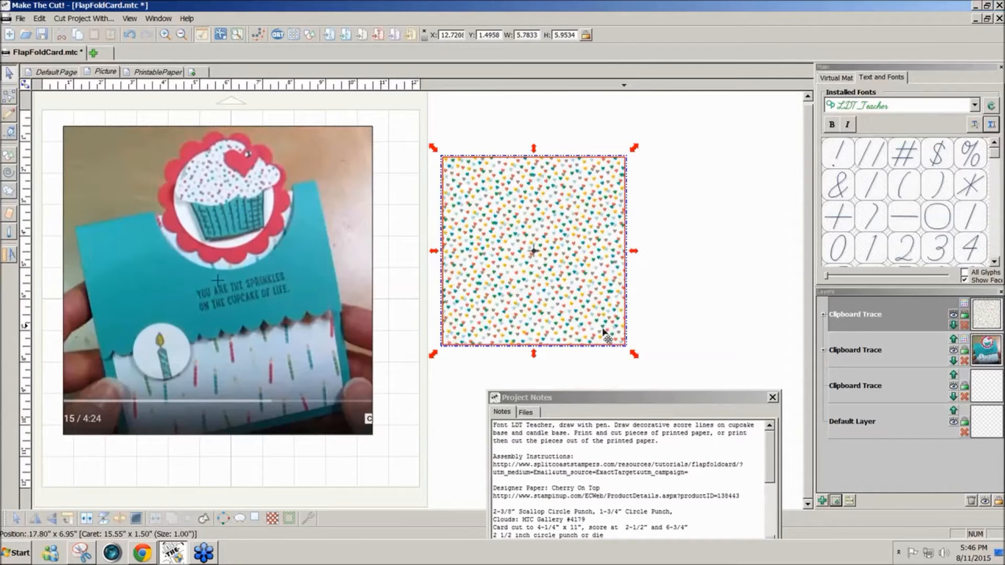
left_click_drag(503, 240, 493, 215)
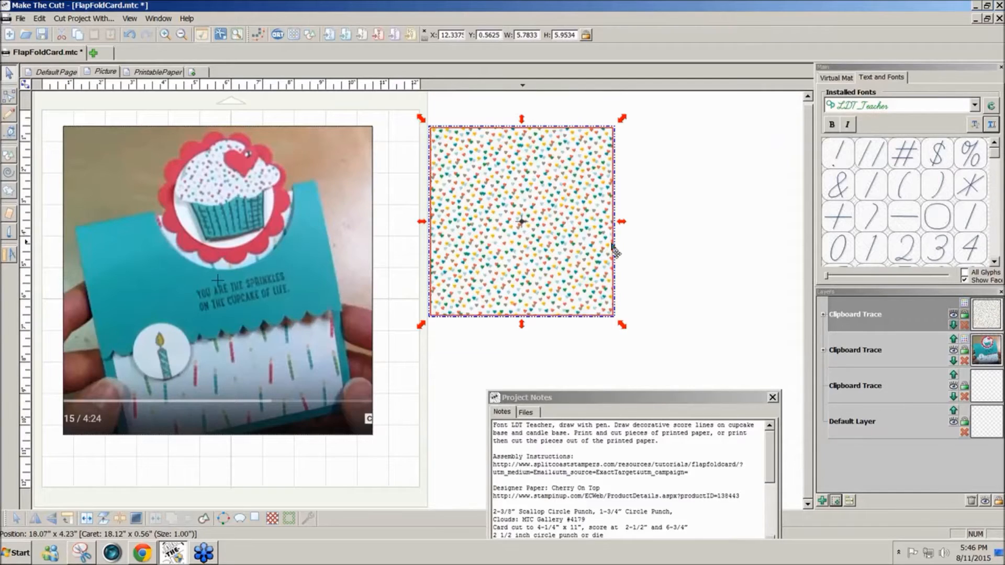
Capture a rectangular area of the blue candle pattern from the Chrome product image with Snipping Tool.
left_click(145, 556)
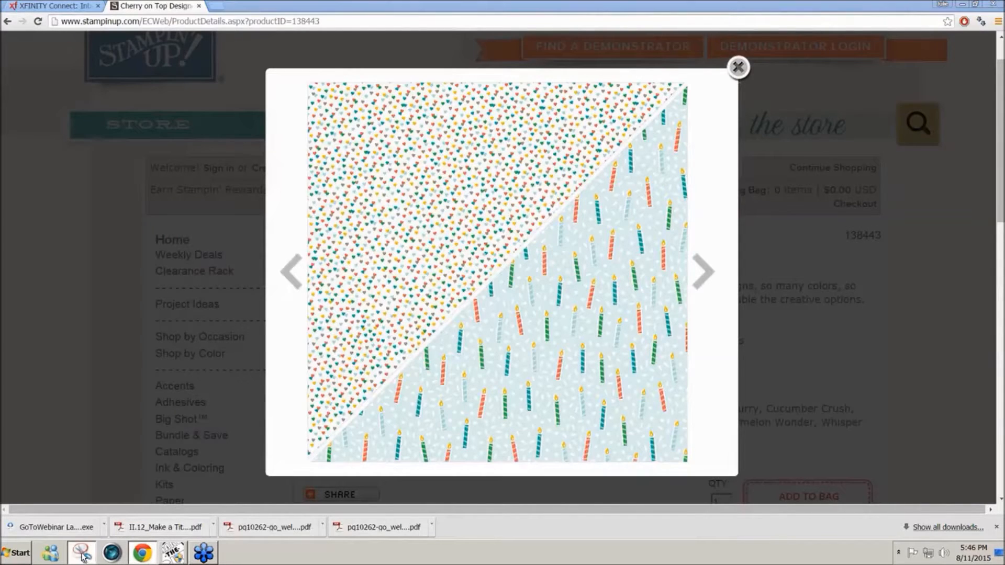
left_click(82, 555)
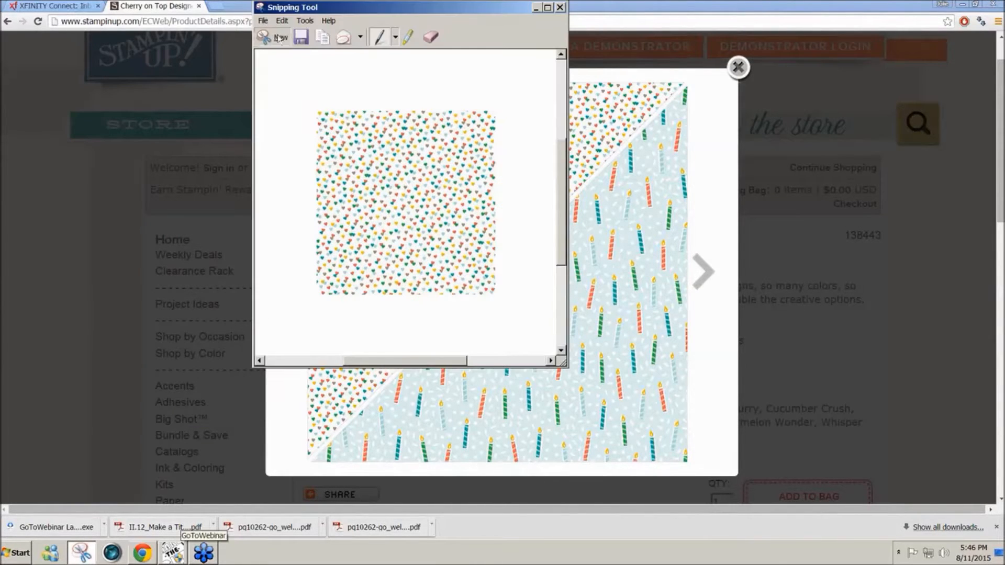
left_click(585, 211)
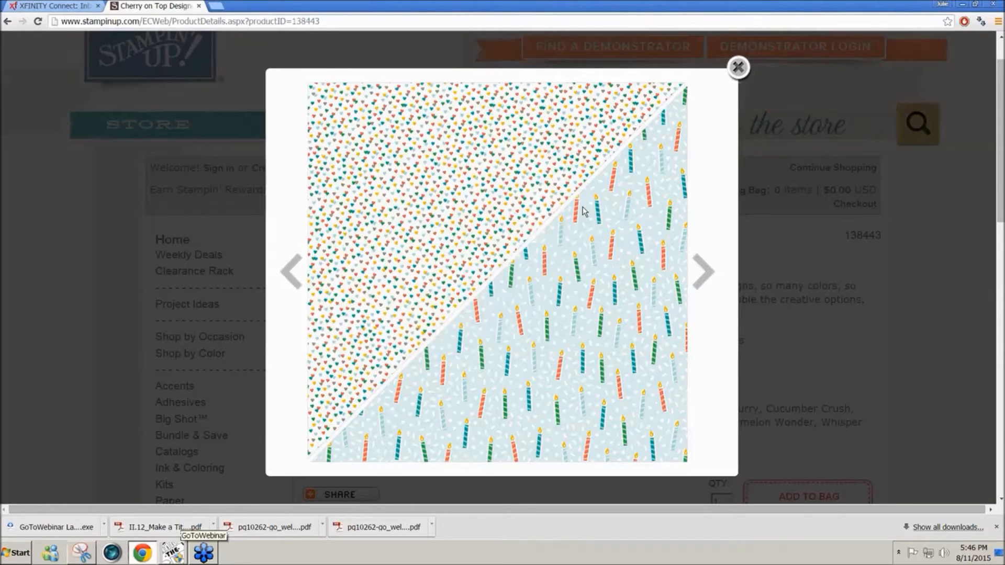
left_click_drag(492, 285, 684, 460)
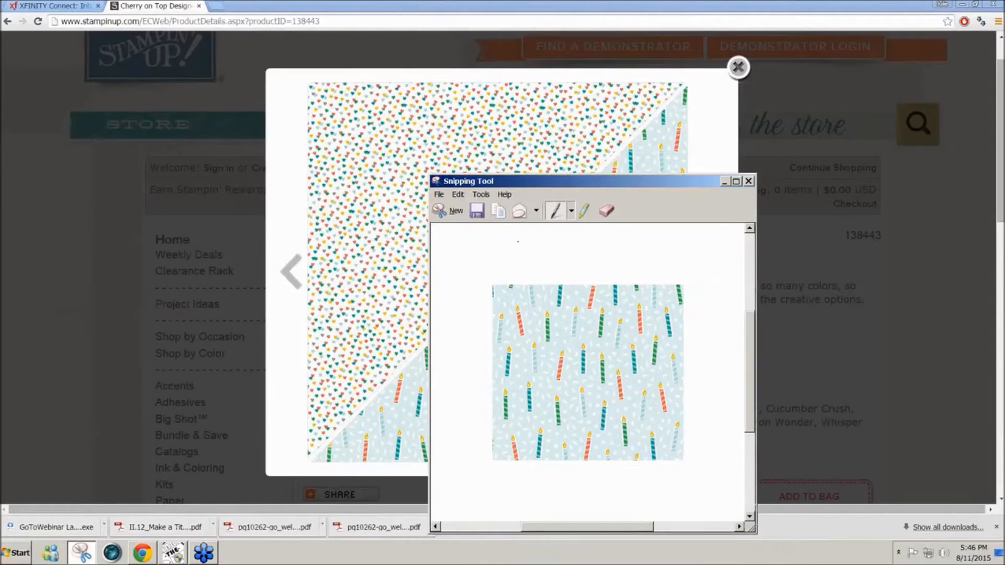
Pixel-trace the snipped candle pattern from the clipboard in Make The Cut with Texturize Path and threshold 255, and import it.
left_click(172, 553)
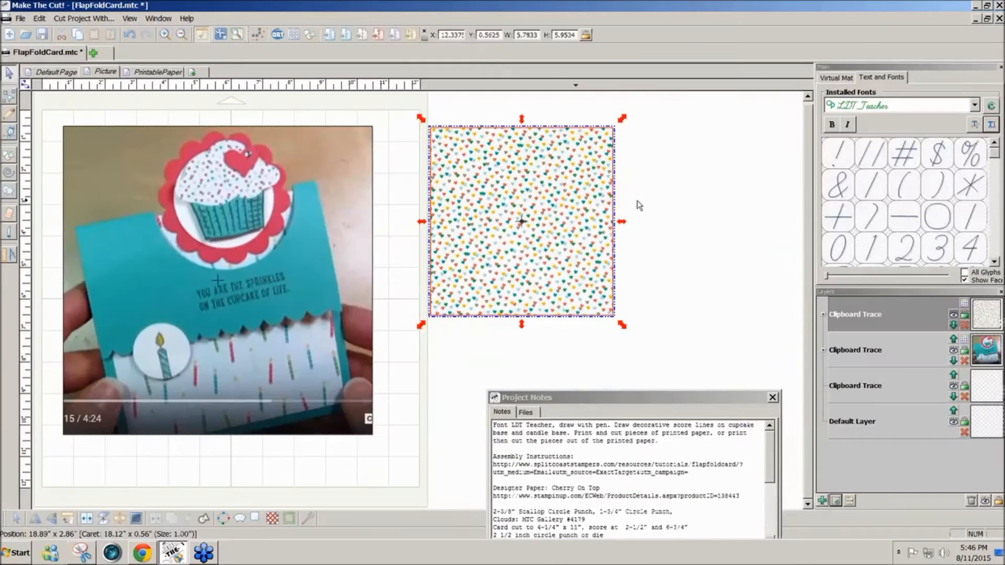
left_click(637, 202)
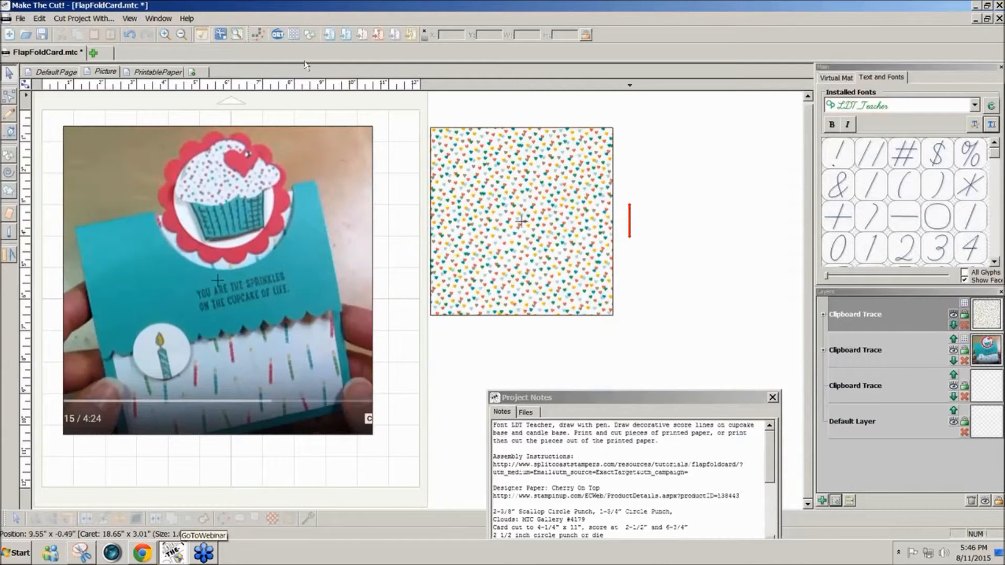
left_click(259, 35)
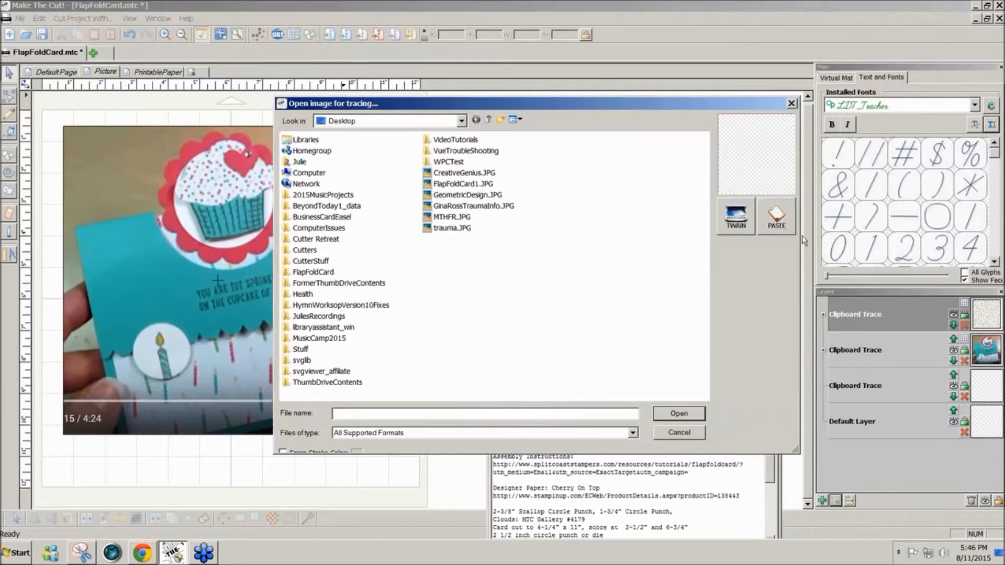
key("Escape")
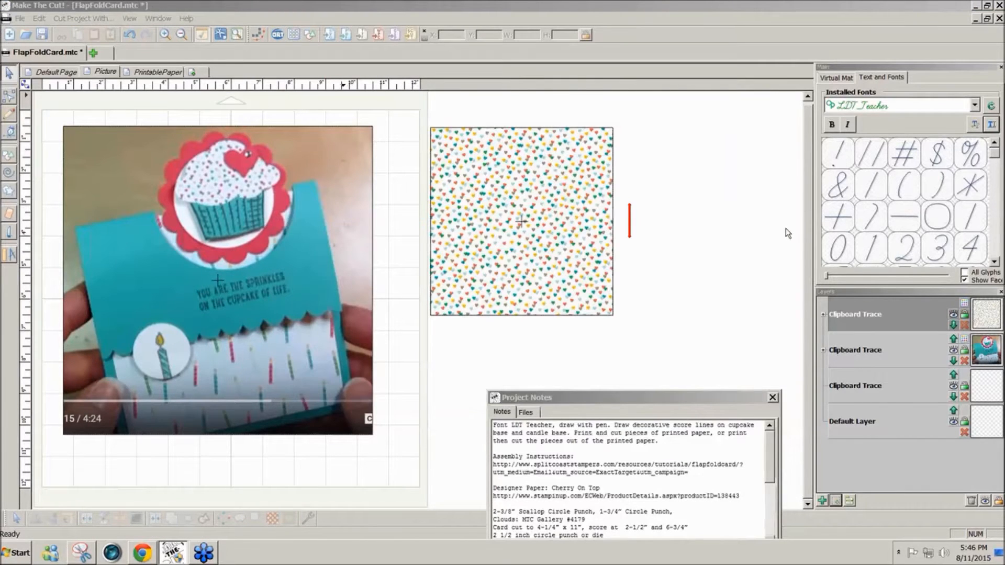
key("ctrl+v")
type("255")
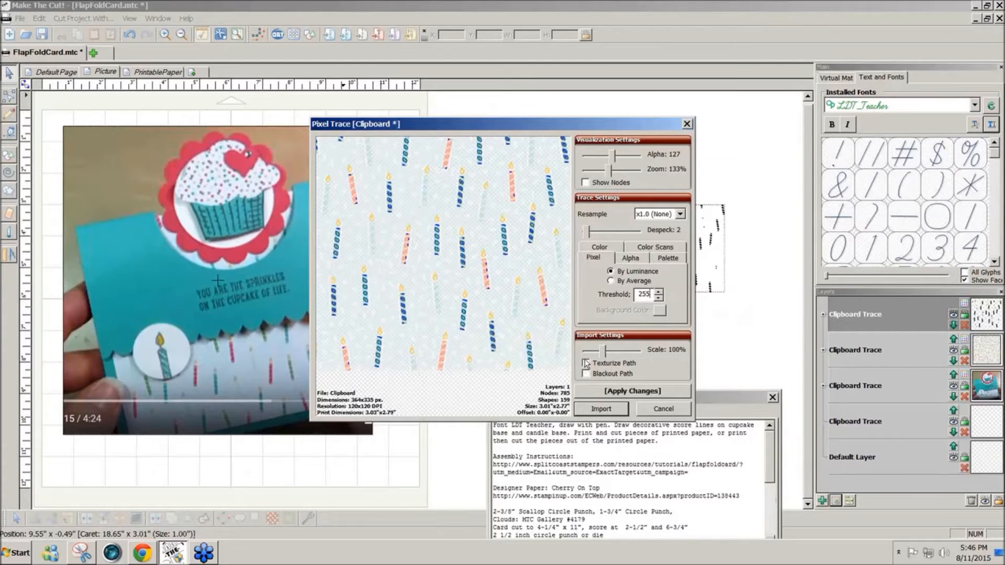
left_click(585, 362)
left_click(629, 393)
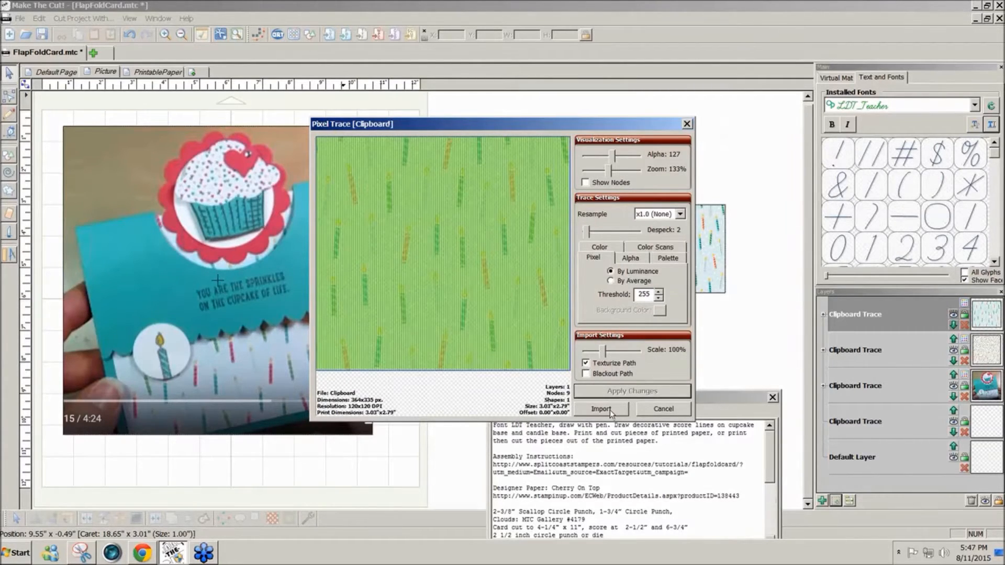
left_click(611, 410)
left_click(551, 282)
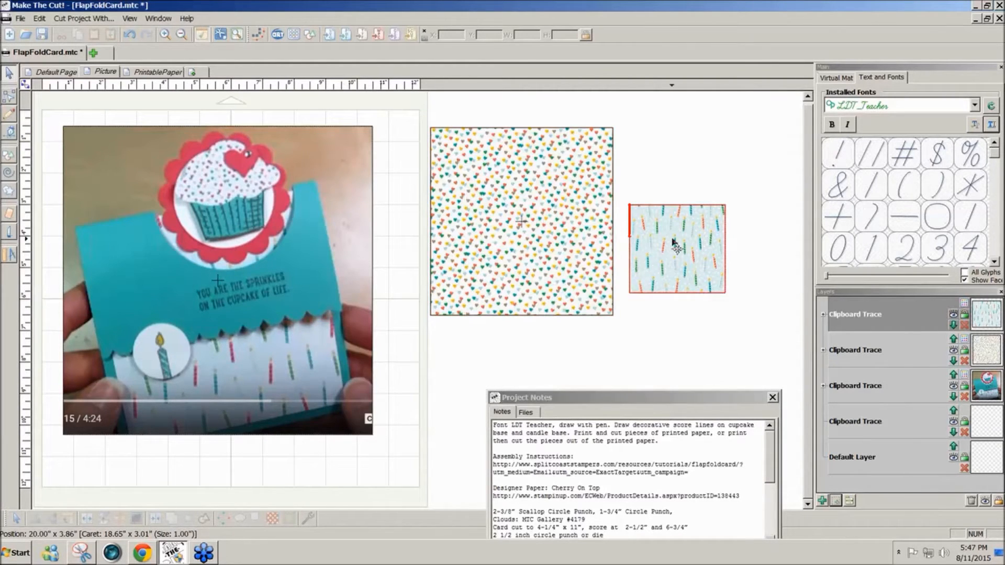
Move the candle pattern up beside the hearts pattern and enlarge it to about the same height.
left_click_drag(674, 244, 665, 168)
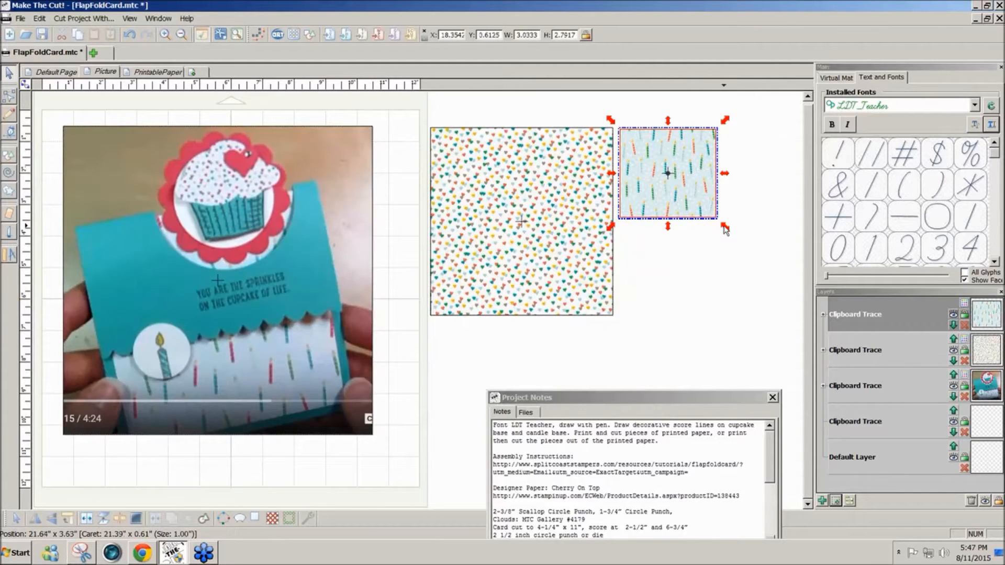
left_click_drag(724, 229, 786, 325)
left_click(637, 386)
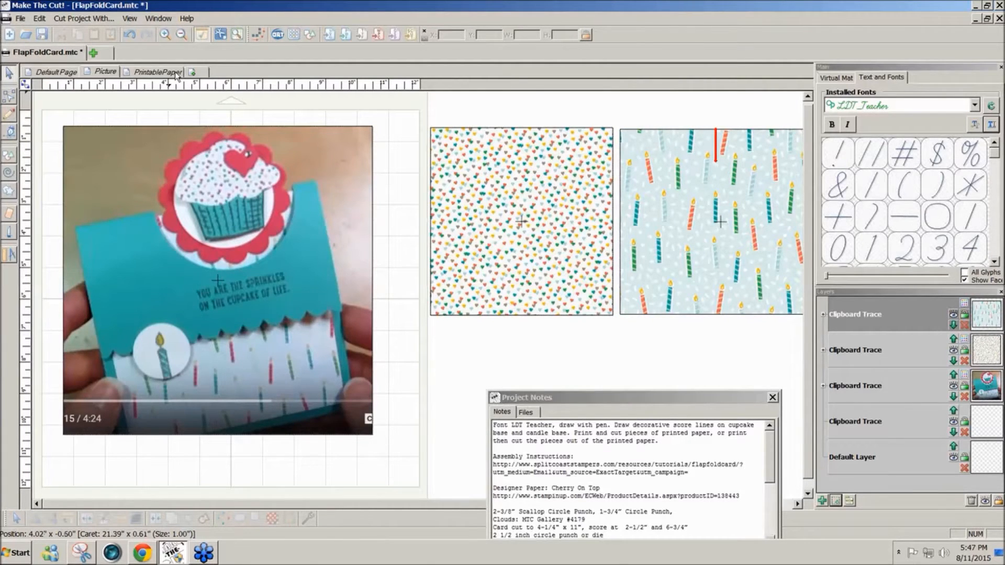
View the PrintablePaper and Picture pages, open DefaultPage, and move the Project Notes window down below the card pieces.
left_click(176, 74)
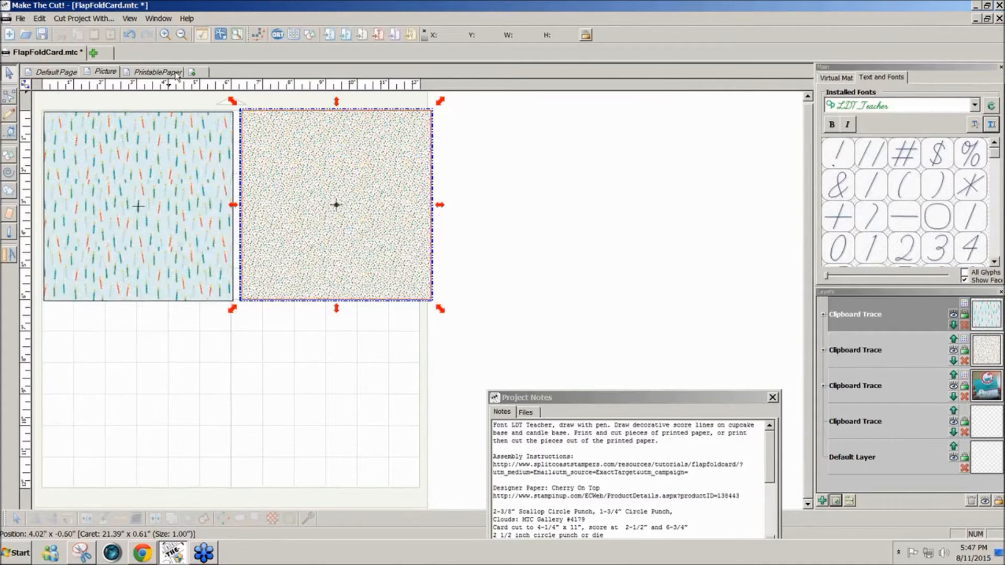
left_click(106, 72)
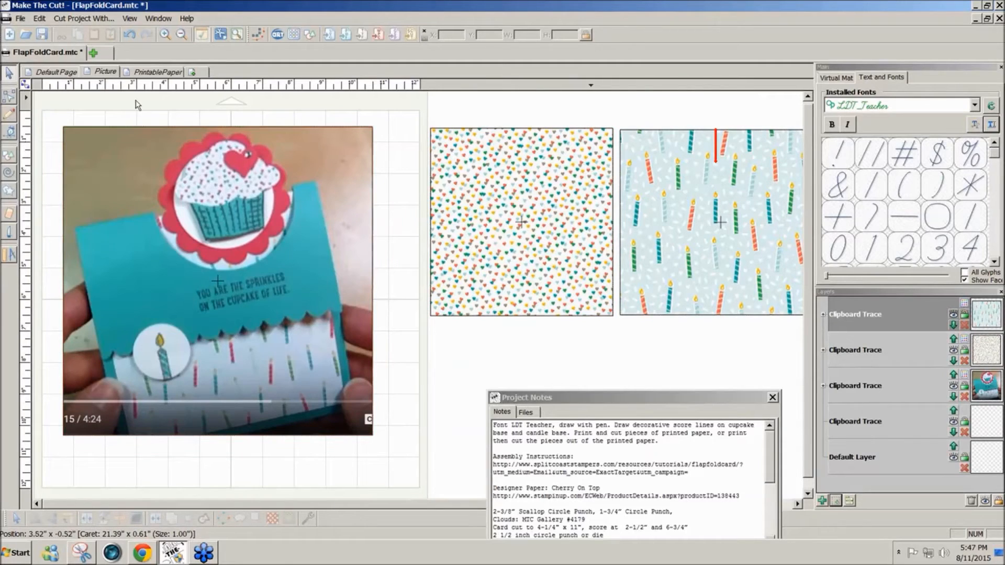
left_click(65, 74)
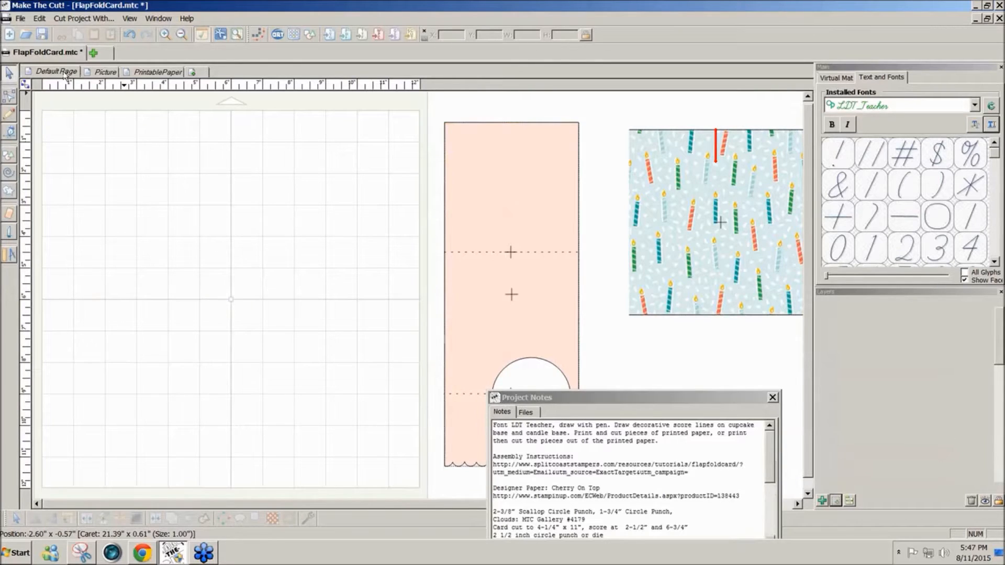
left_click_drag(671, 397, 688, 492)
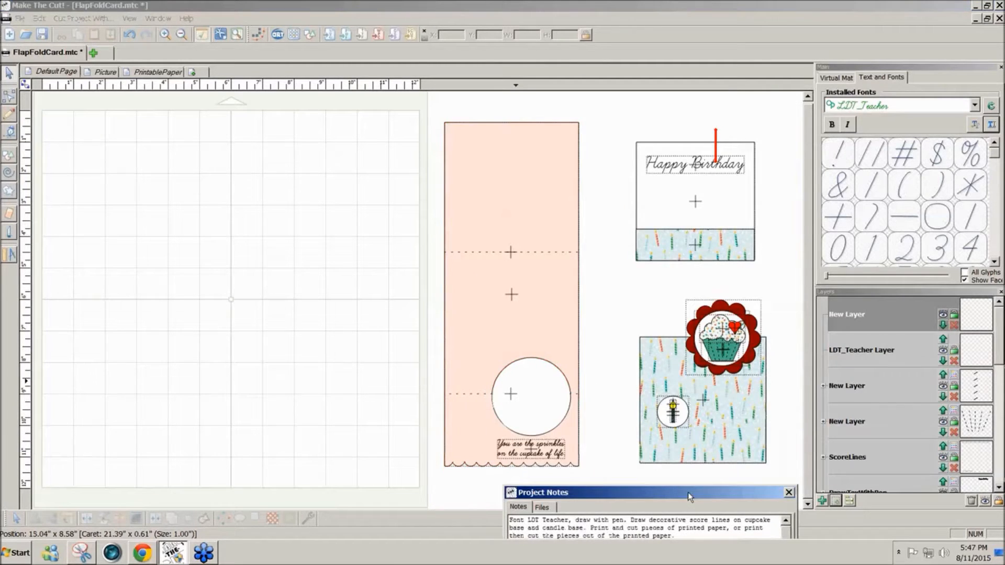
left_click_drag(688, 492, 687, 482)
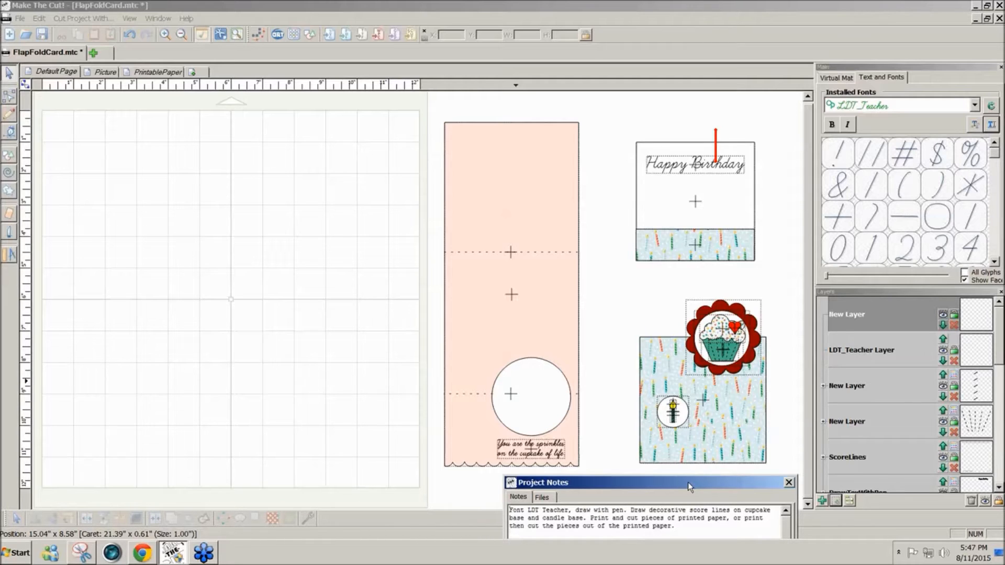
left_click_drag(688, 482, 658, 478)
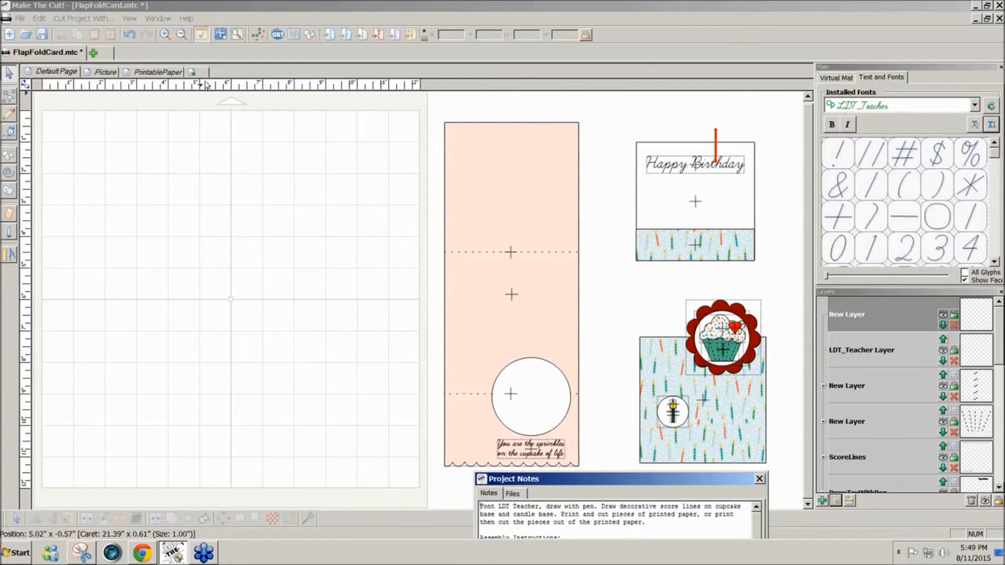
Add a Trapezoid from Basic Shapes and move it to the mat's upper-left corner.
left_click(310, 39)
left_click(310, 38)
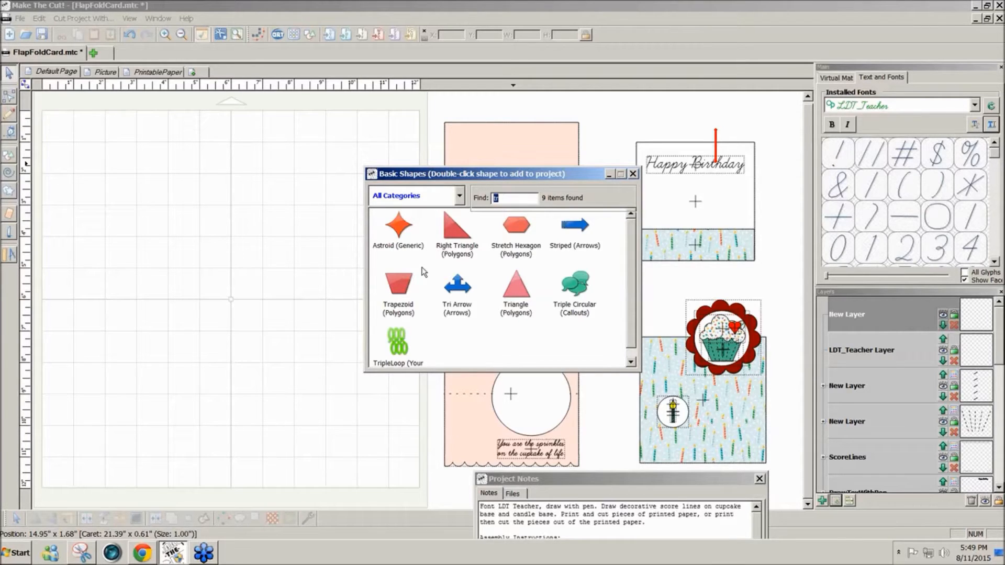
double_click(401, 291)
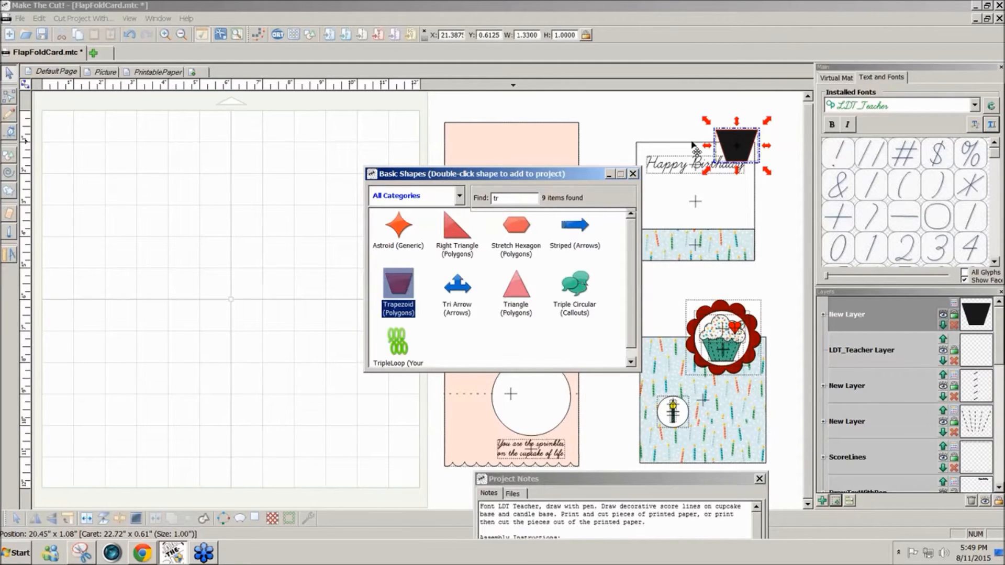
left_click_drag(735, 147, 77, 140)
Find and add the Square and Circle basic shapes beside the trapezoid, searching for "sq" and "ci".
left_click_drag(510, 198, 483, 199)
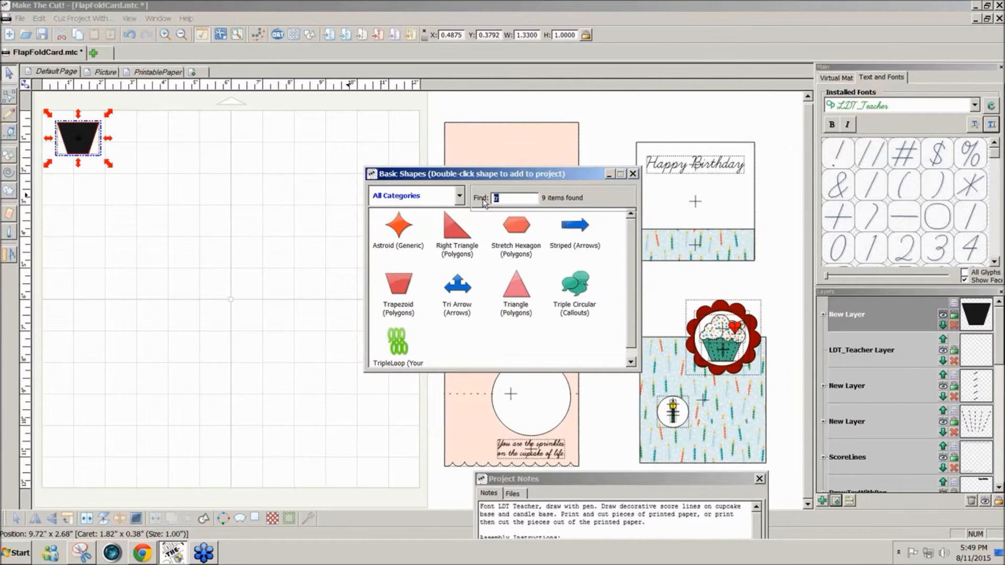
type("sq")
double_click(455, 220)
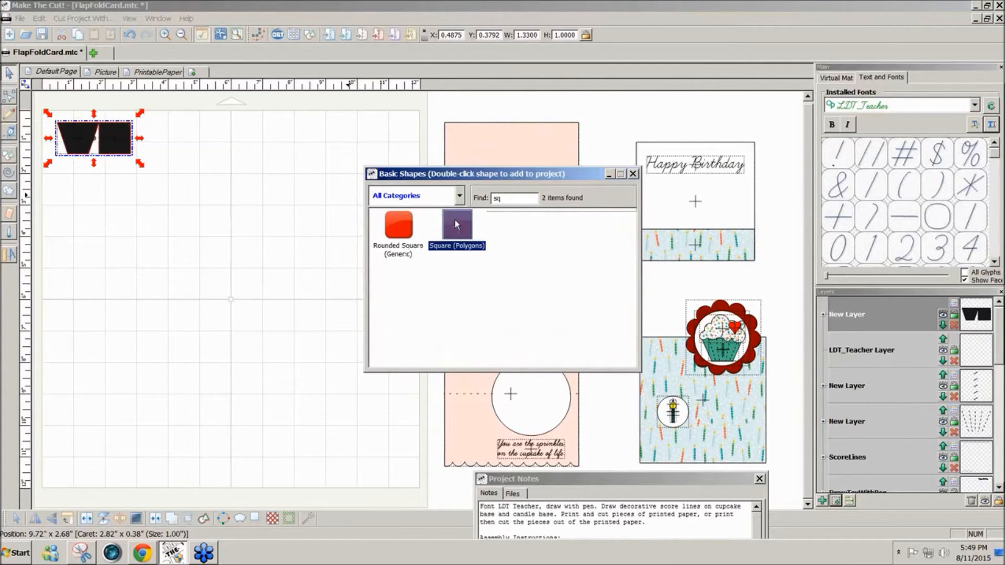
left_click_drag(515, 200, 483, 203)
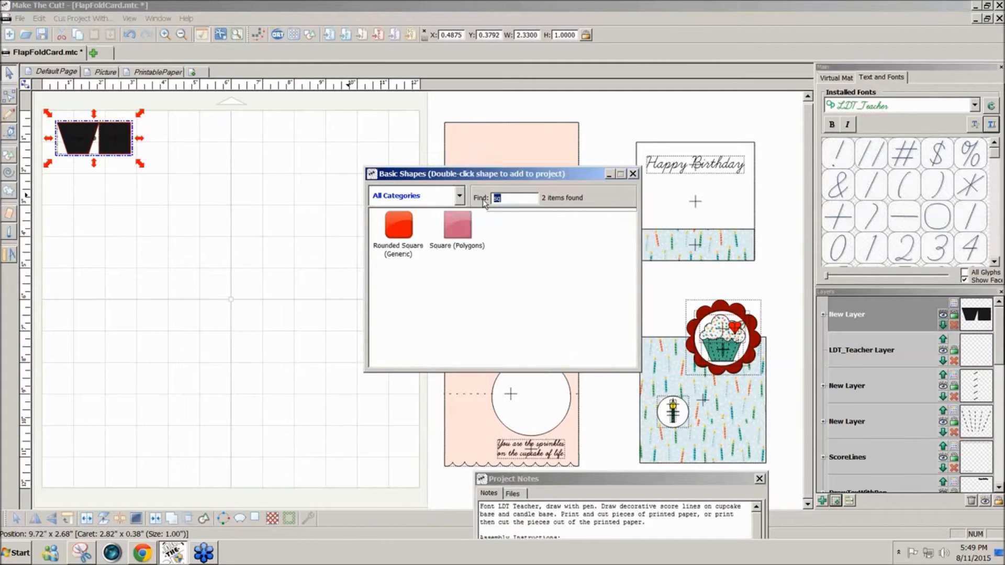
type("c")
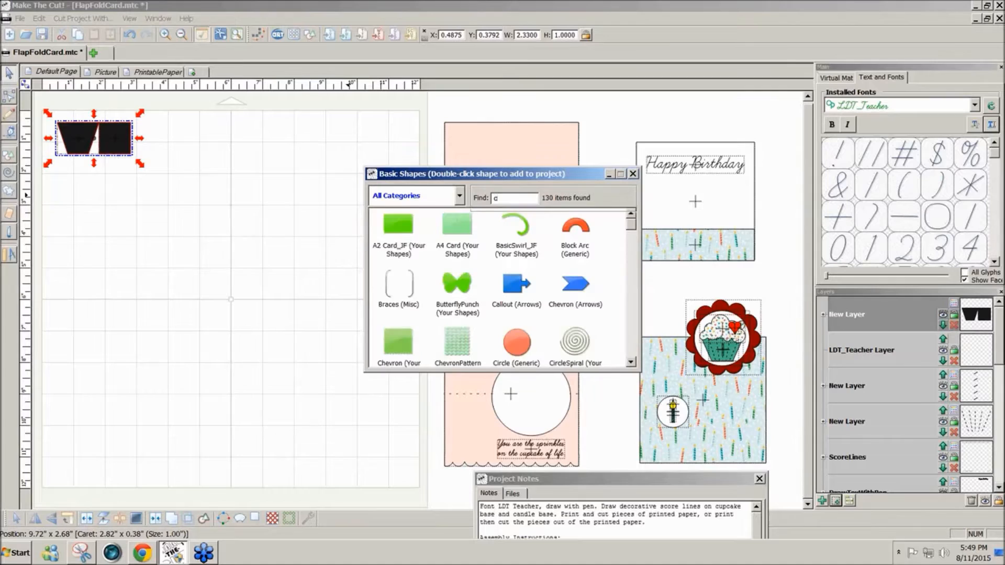
type("8")
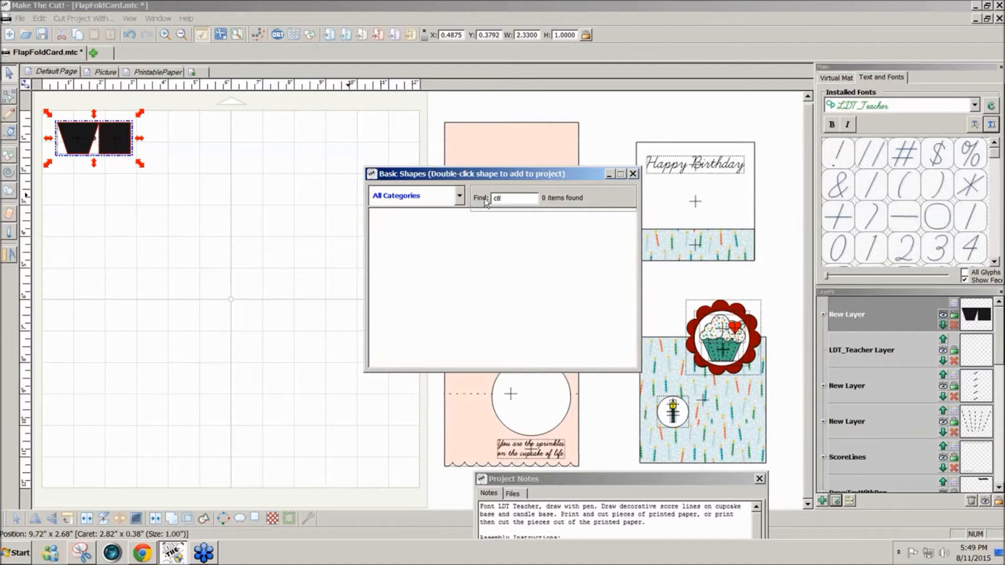
key("BackSpace")
type("i")
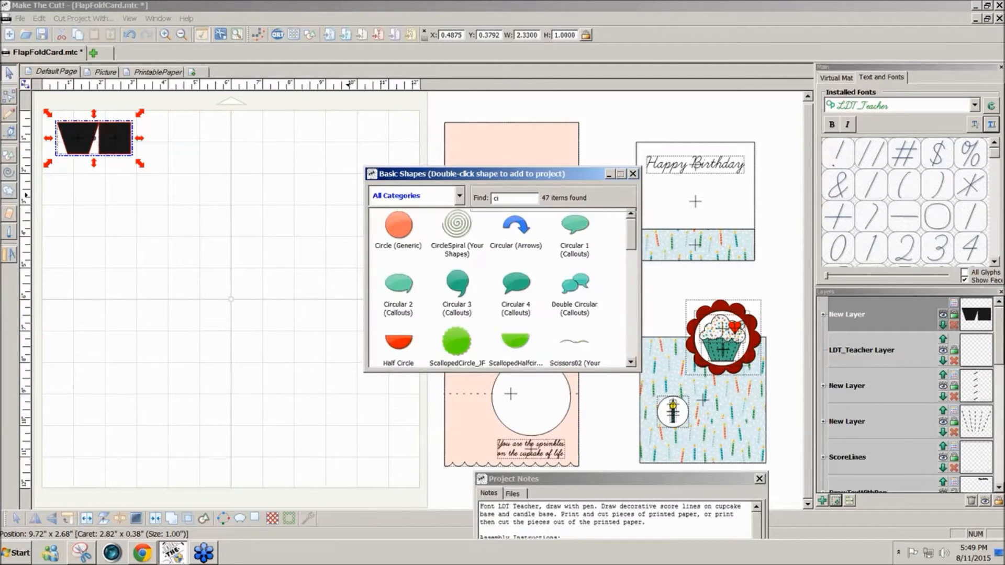
double_click(404, 229)
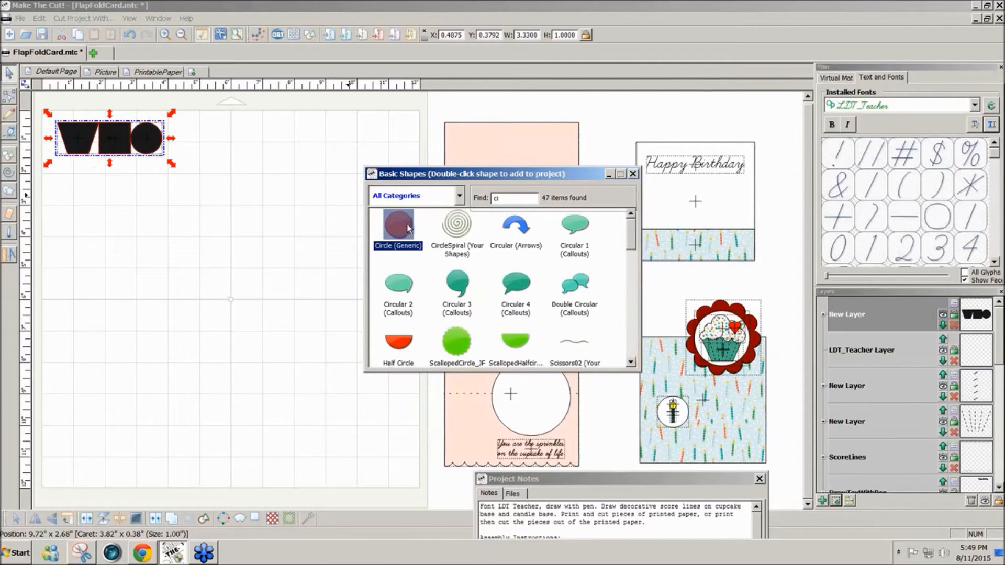
Find and add the Heart 1 and Tear shapes to the row, searching for "he" and "te", and close Basic Shapes.
left_click(477, 198)
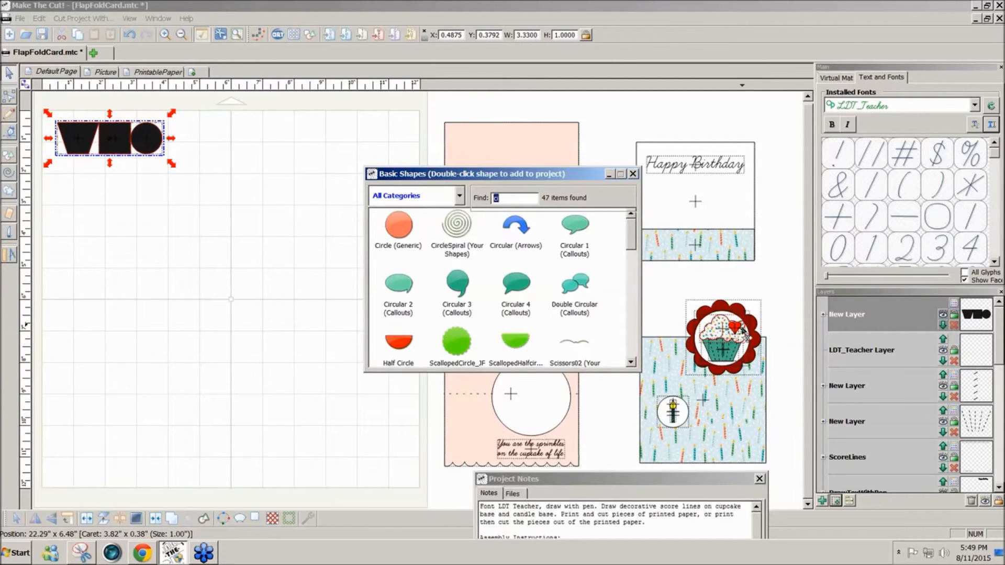
type("he")
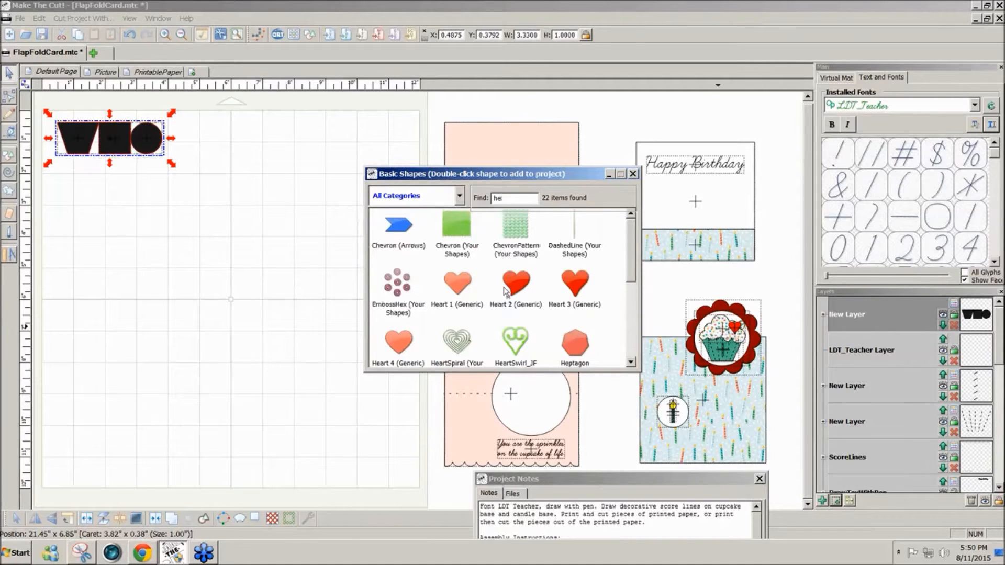
double_click(459, 286)
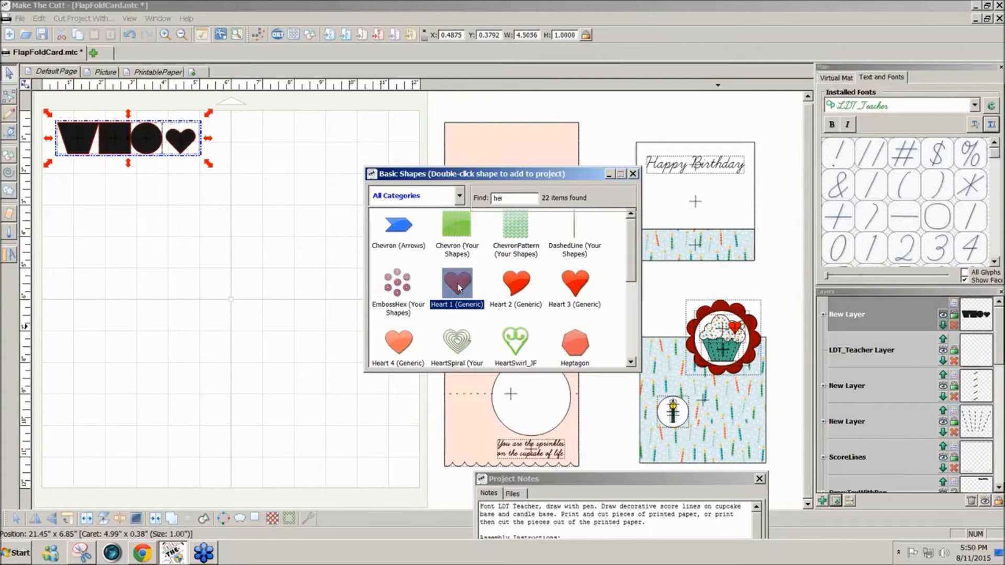
double_click(526, 197)
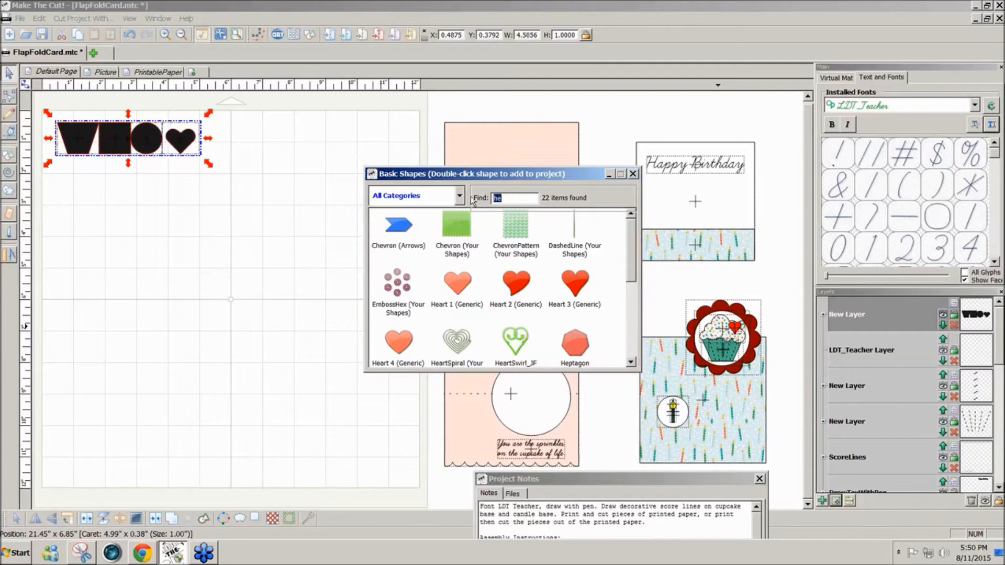
type("te")
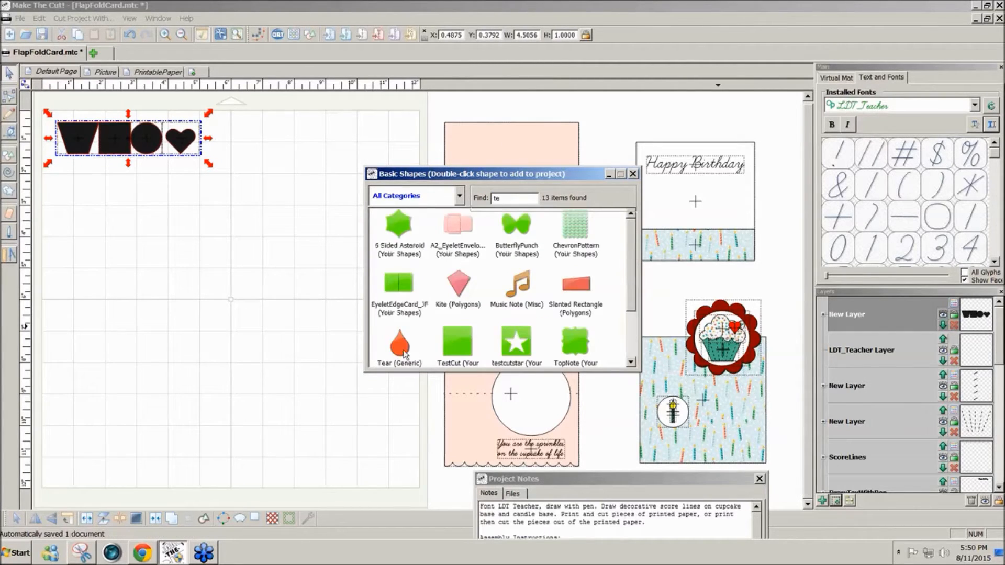
double_click(400, 345)
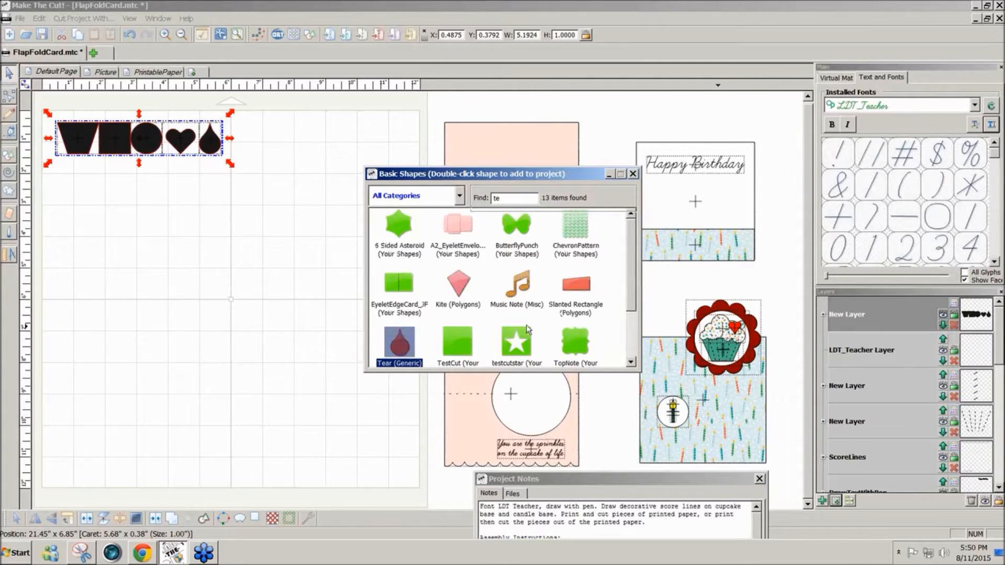
left_click(633, 174)
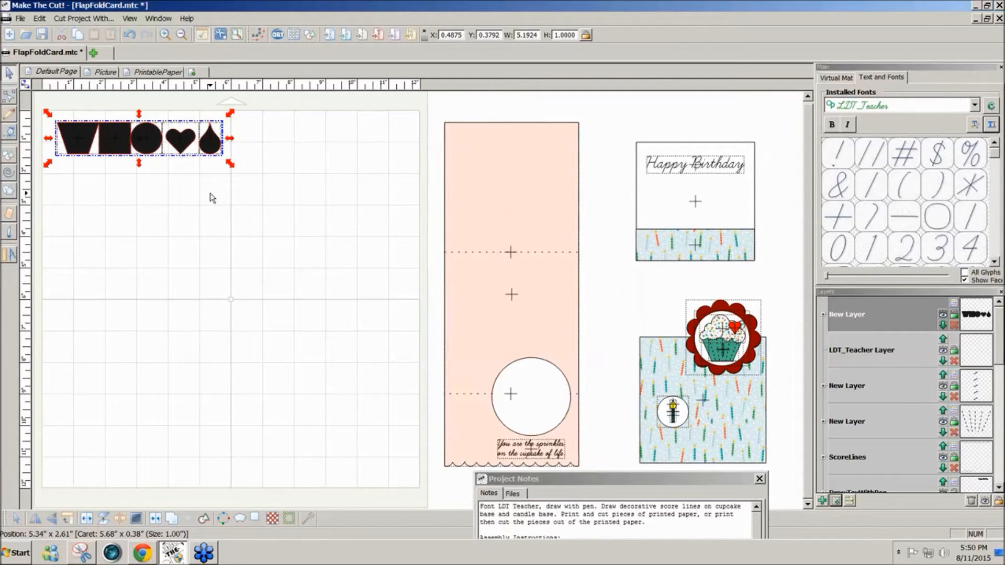
Move the row of five shapes off the mat above the card base, and bring only the square back to the mat's upper-left corner.
left_click(80, 140)
left_click_drag(80, 139, 463, 120)
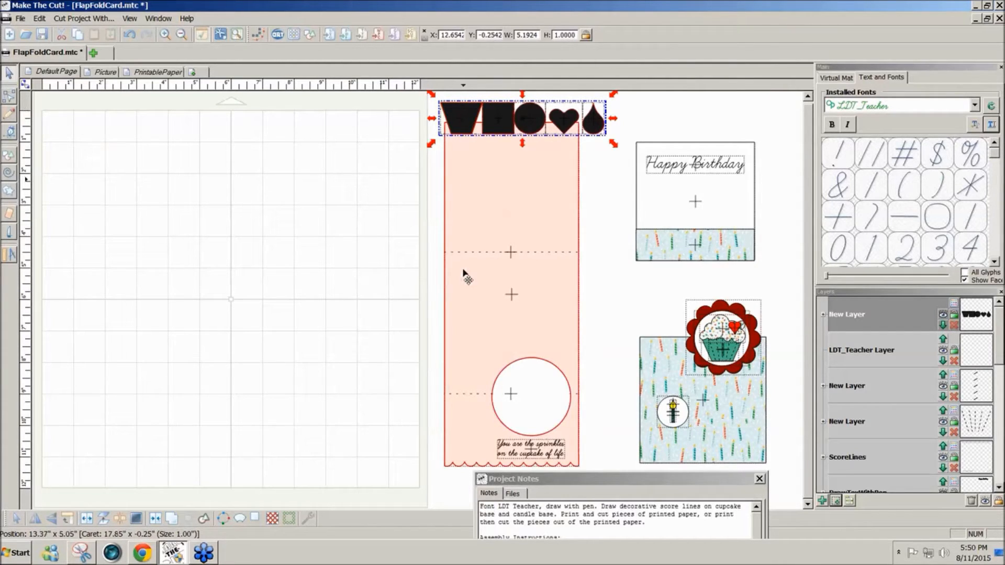
left_click(389, 174)
left_click_drag(495, 123, 81, 144)
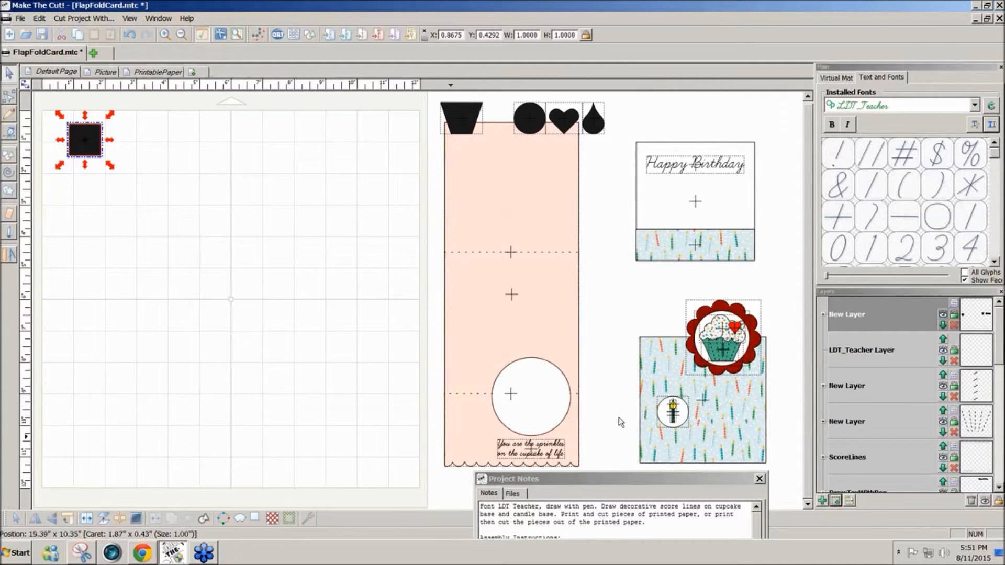
Unlock the square's proportions and place a copy of it off the mat above the Happy Birthday panel, keeping the original on the mat.
left_click_drag(744, 478, 767, 393)
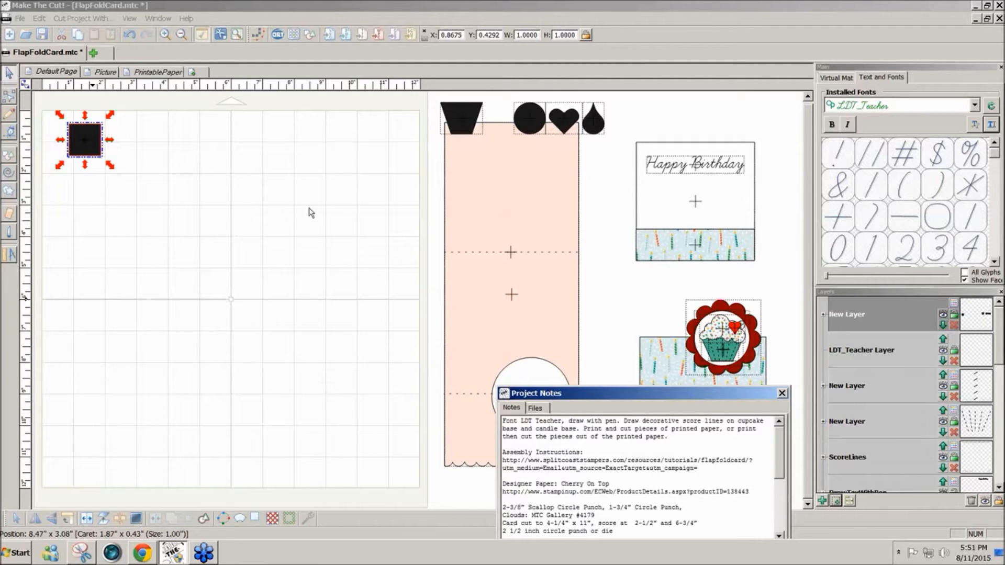
left_click(586, 37)
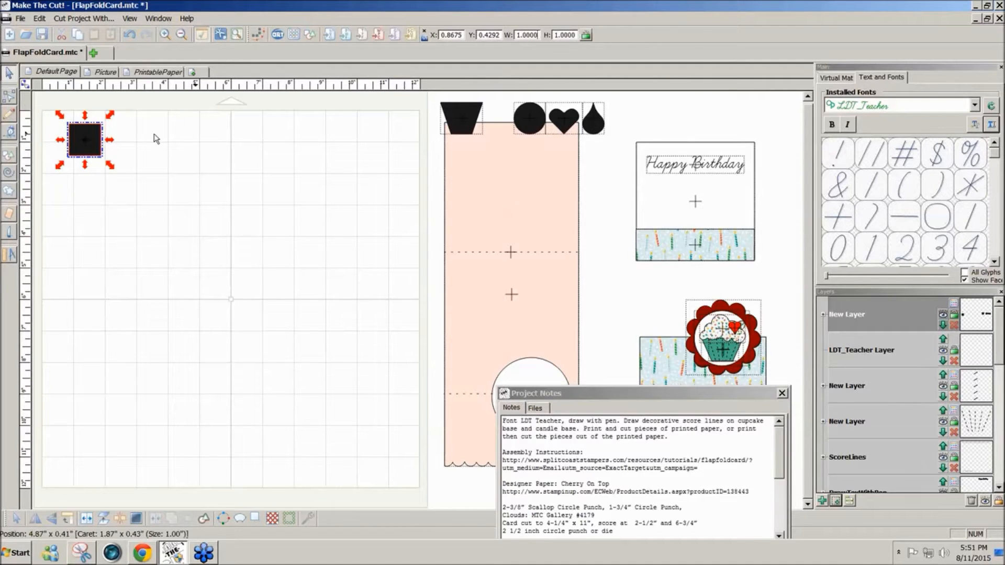
key("Tab")
left_click_drag(92, 151, 678, 135)
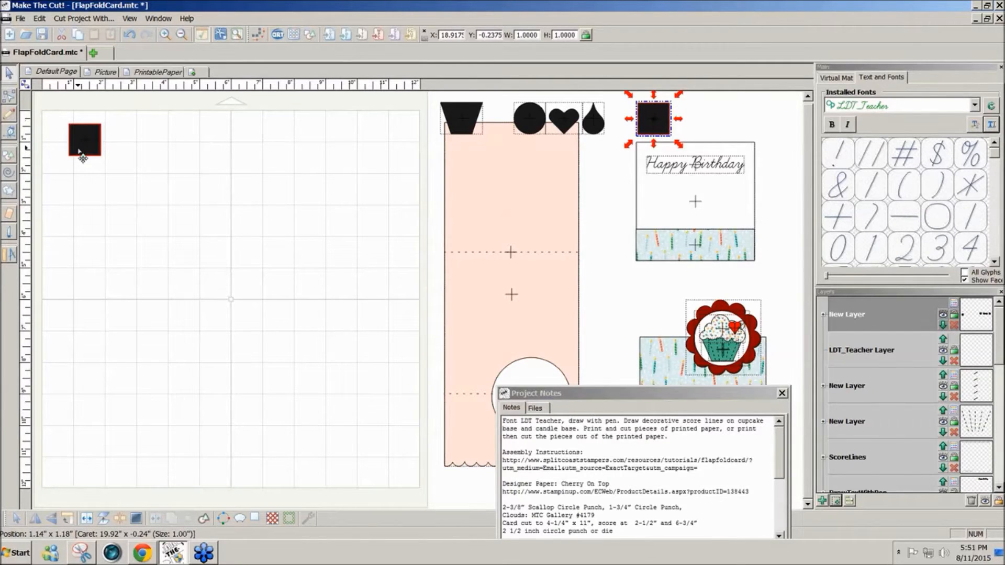
left_click(79, 151)
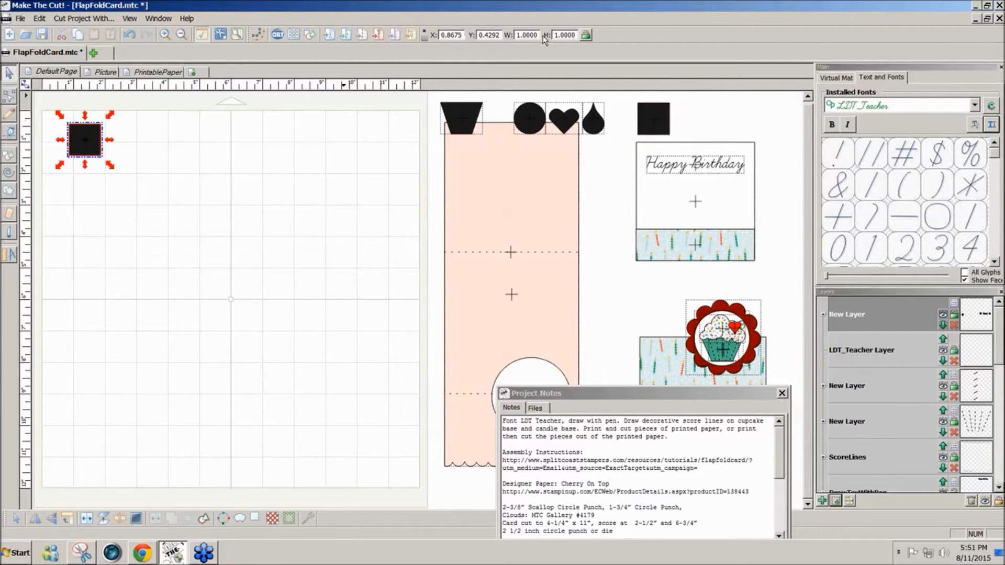
Resize the mat's square to 4.25 inches wide and 10.5 inches high, and move it into the mat's upper-left corner.
left_click_drag(537, 35, 495, 34)
type("4.25")
key("Tab")
type("1")
key("BackSpace")
type("0.5")
key("Return")
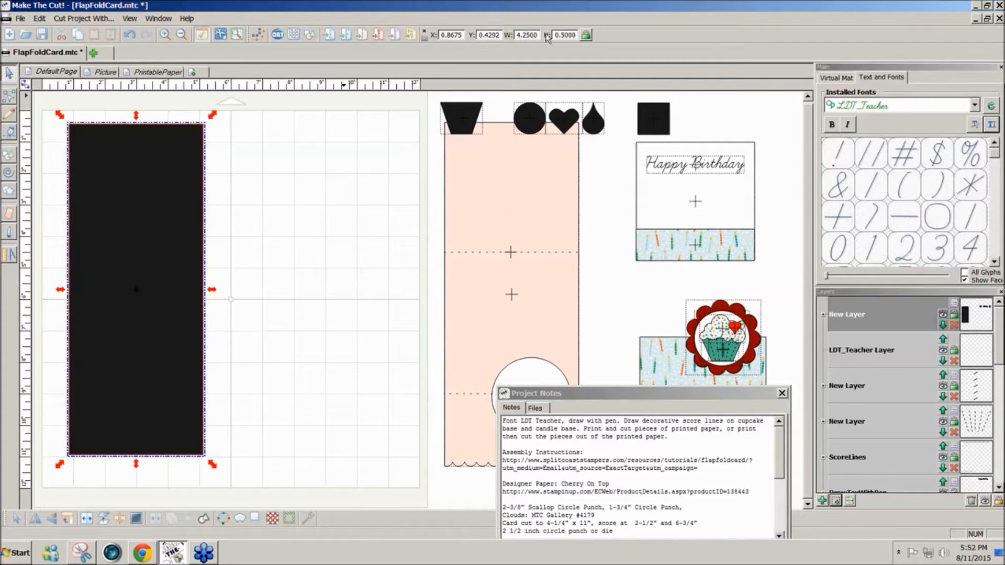
double_click(575, 35)
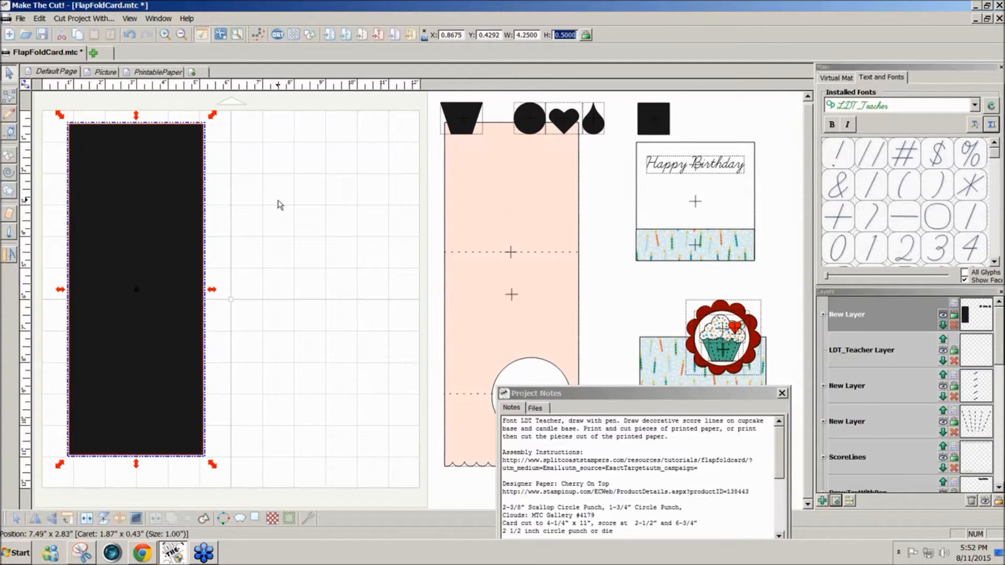
type("10.5")
key("Return")
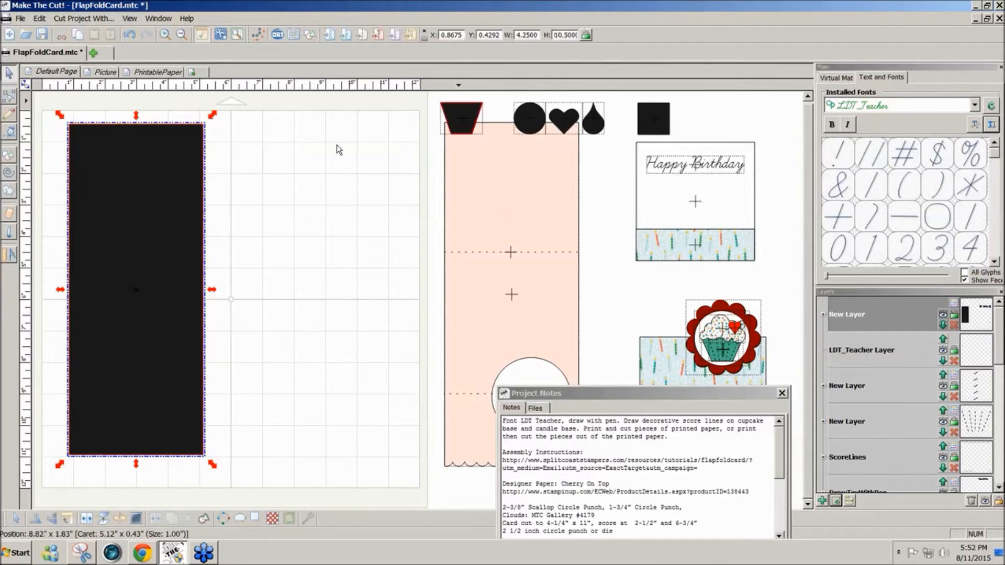
mouse_move(137, 260)
left_mouse_down()
mouse_move(513, 281)
mouse_move(354, 260)
mouse_move(120, 260)
left_mouse_up()
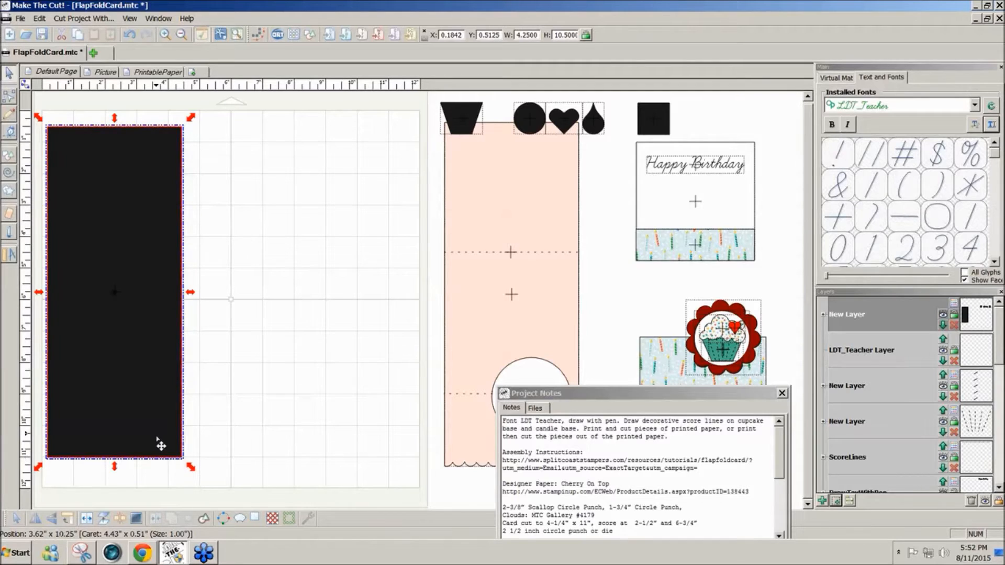
left_click_drag(159, 445, 150, 426)
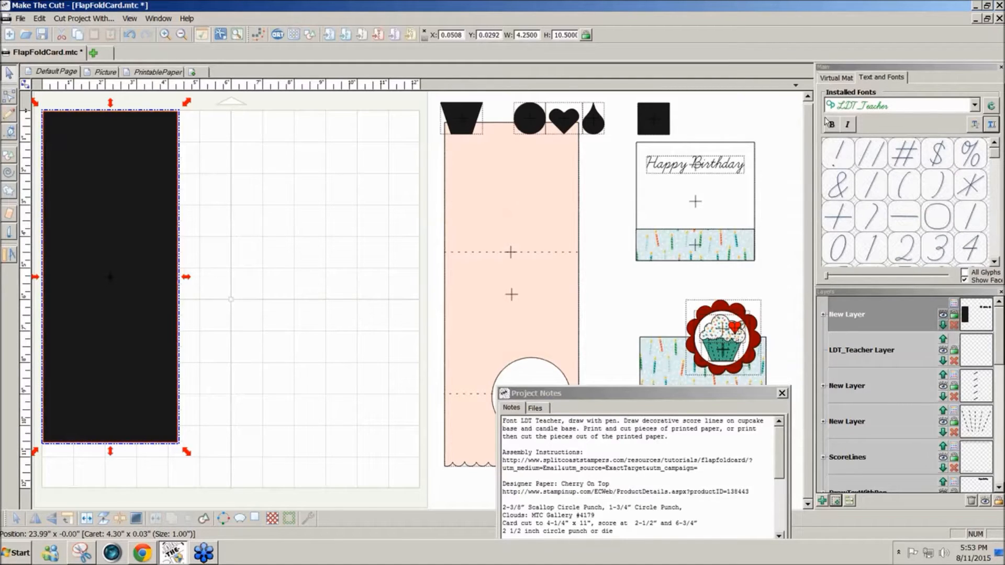
Put the rectangle on its own new layer and color that layer light peach like the original card base.
left_click(837, 77)
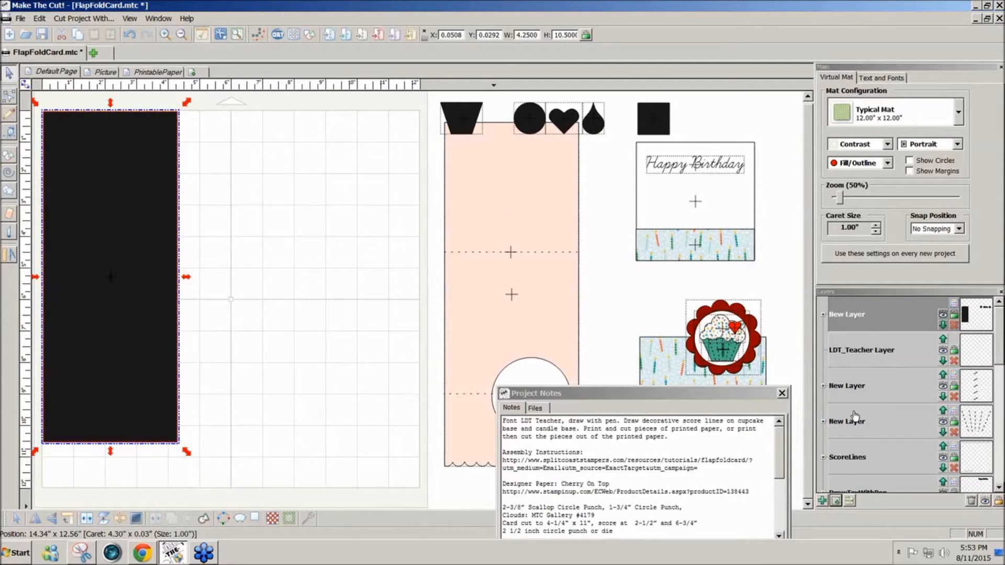
left_click(836, 503)
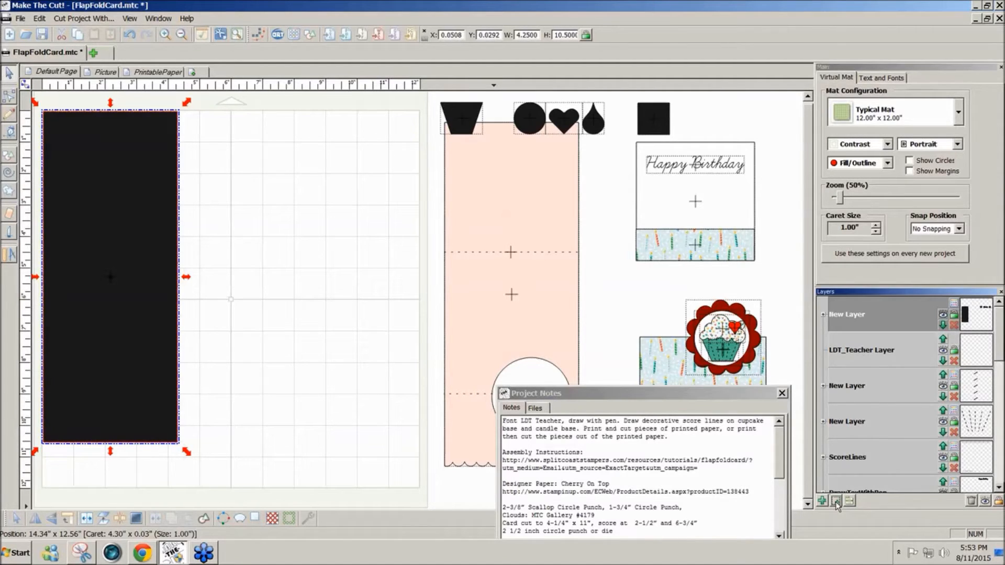
left_click(954, 305)
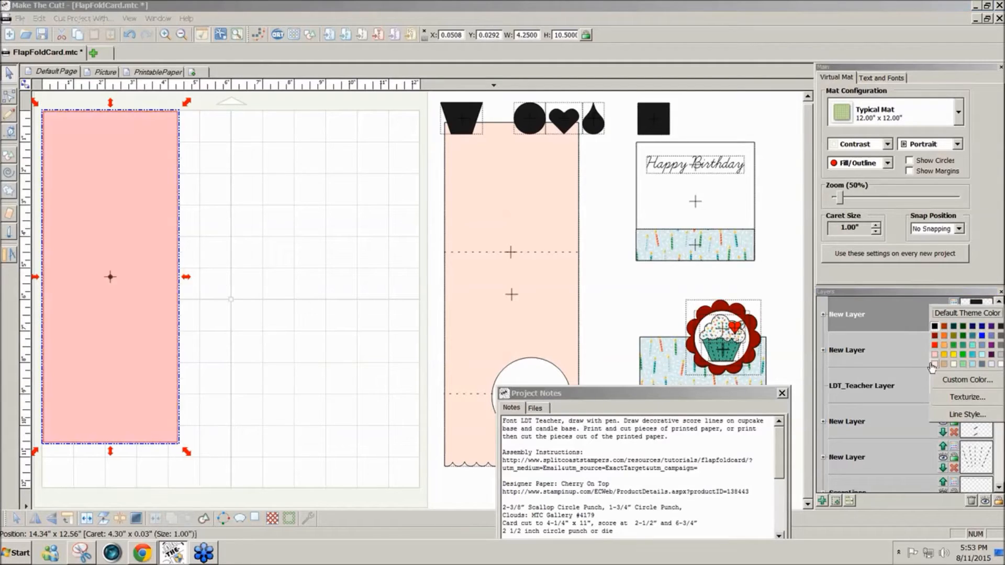
left_click(934, 364)
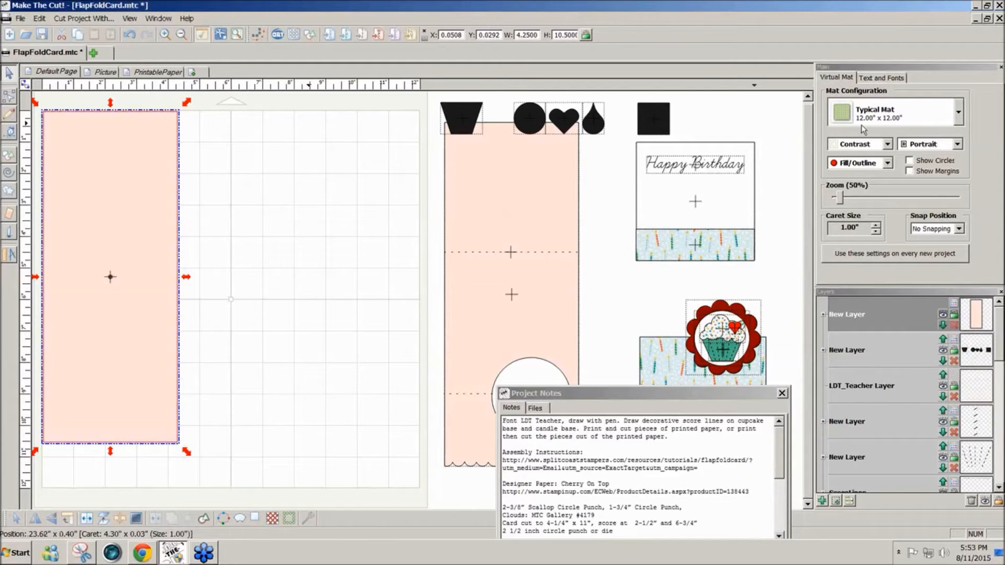
Switch the mat's color theme to Green and position the card rectangle at X 0, Y 0.
left_click(887, 144)
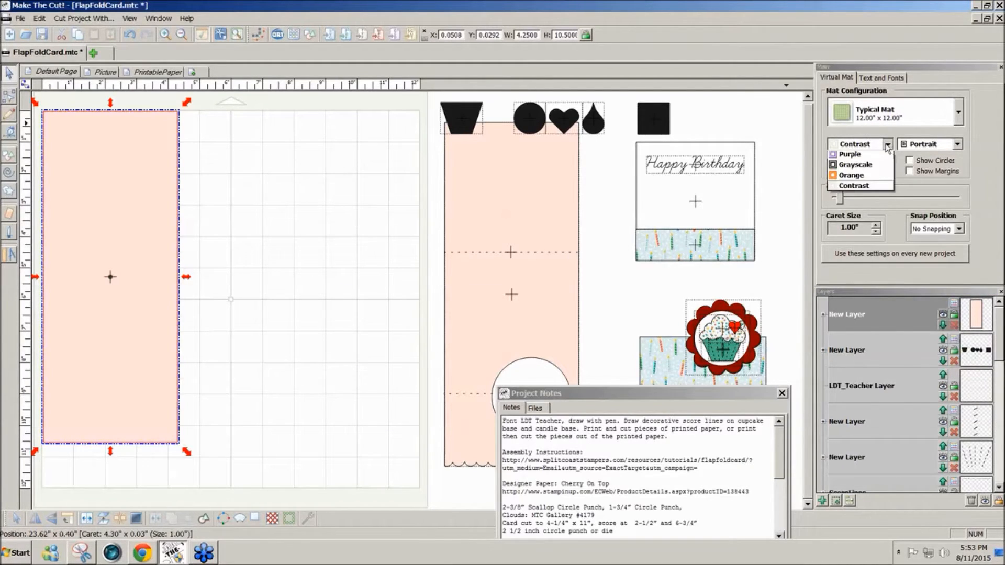
left_click(844, 157)
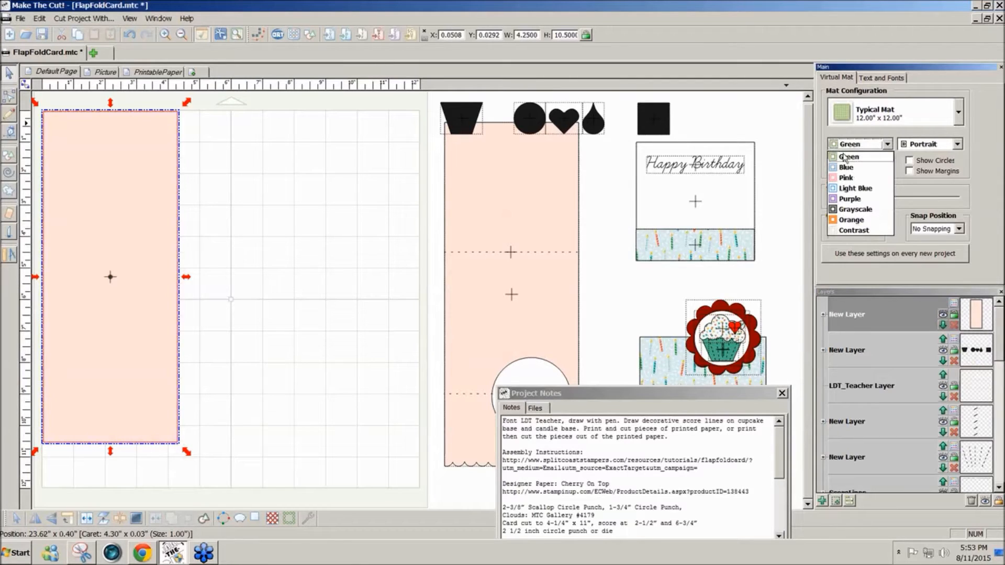
mouse_move(131, 232)
left_mouse_down()
mouse_move(147, 236)
mouse_move(130, 234)
left_mouse_up()
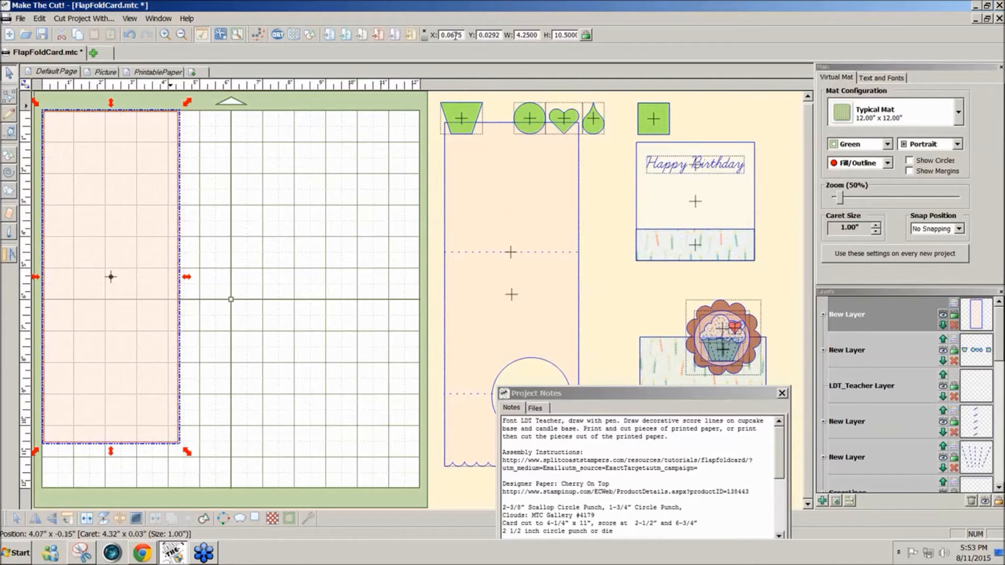
left_click(451, 35)
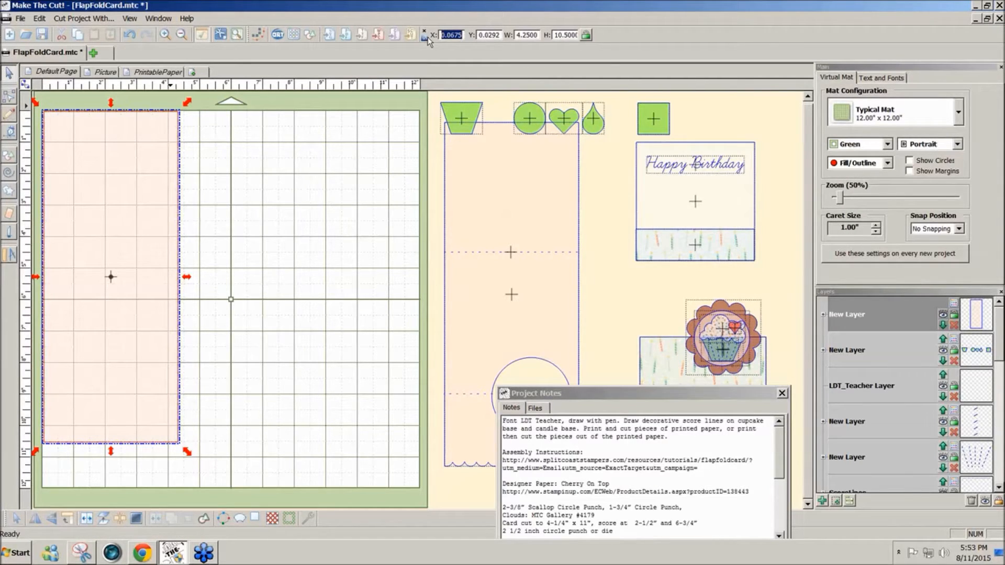
type("0")
key("Tab")
type("0")
key("Return")
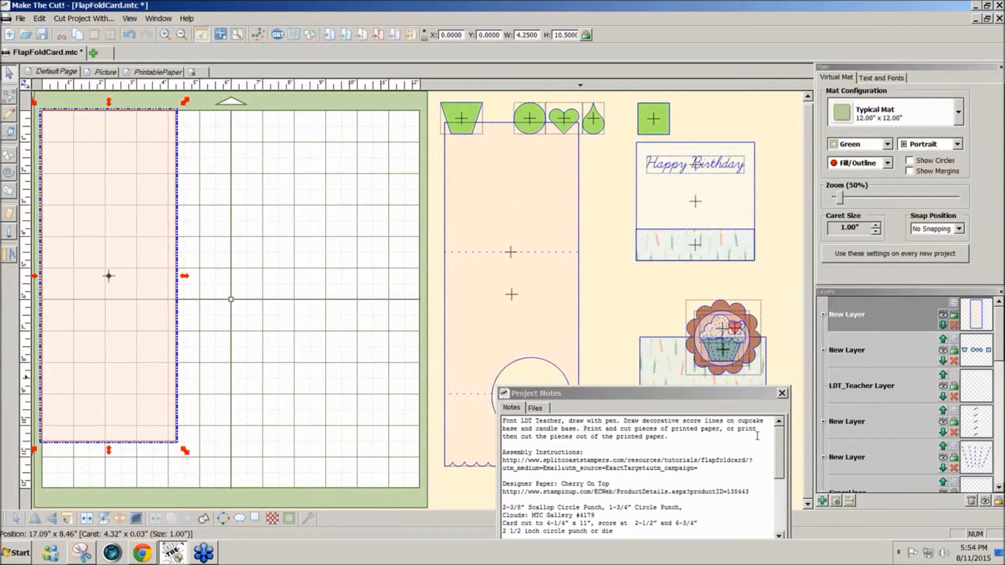
On a new layer with 1/4 Inch snapping, draw two horizontal score lines across the full rectangle at 2.5 and 6.75 inches.
left_click(822, 502)
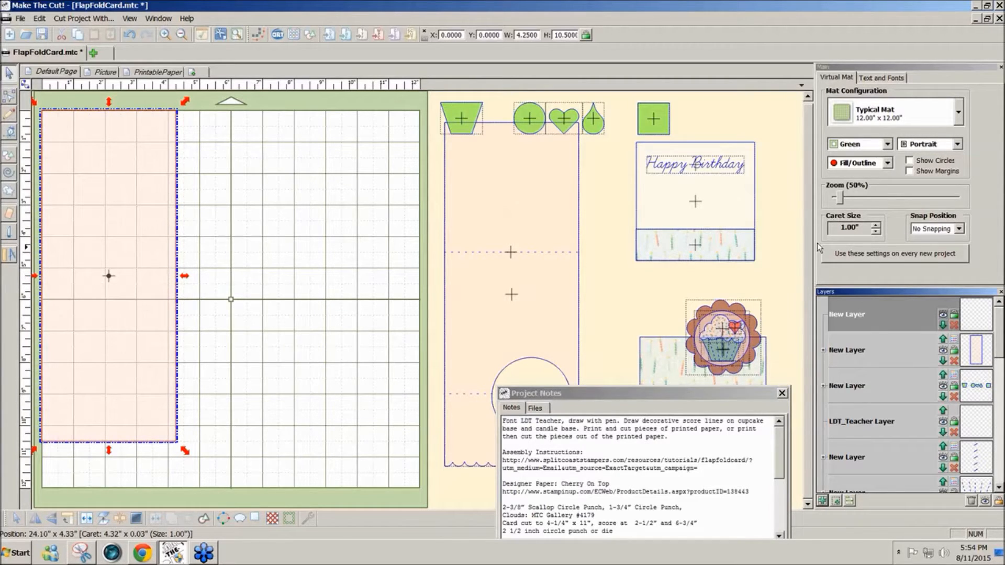
left_click(958, 231)
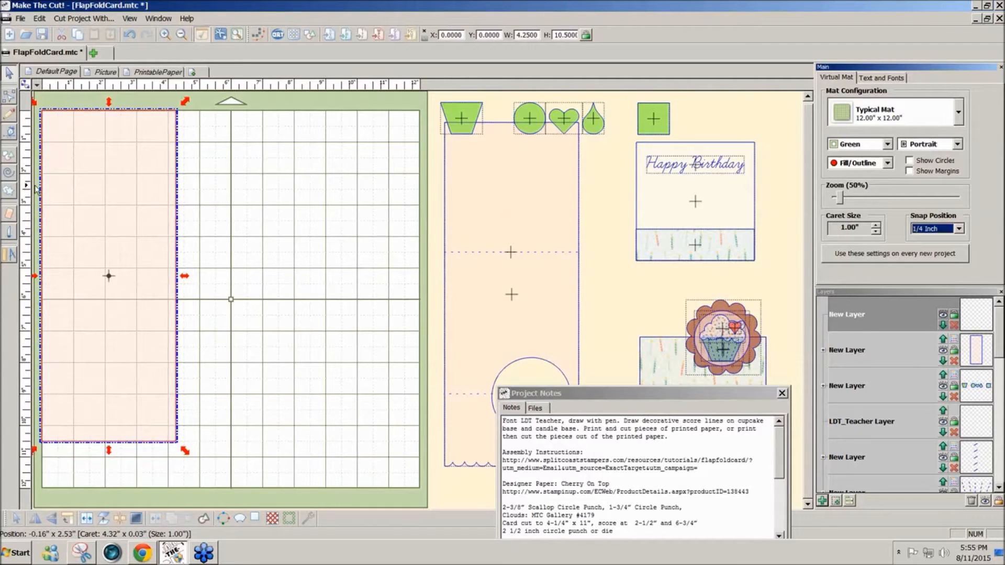
left_click(10, 133)
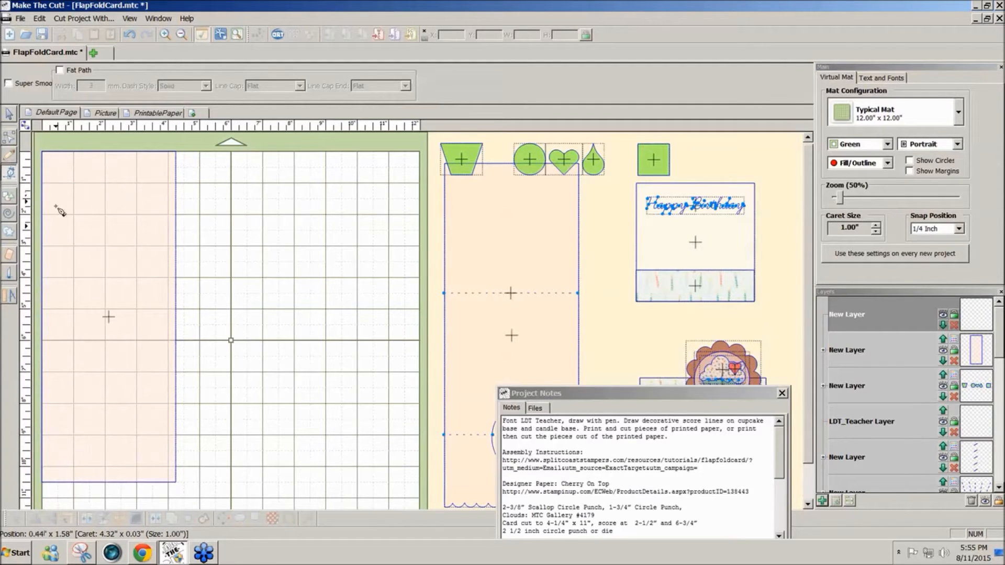
left_click(42, 230)
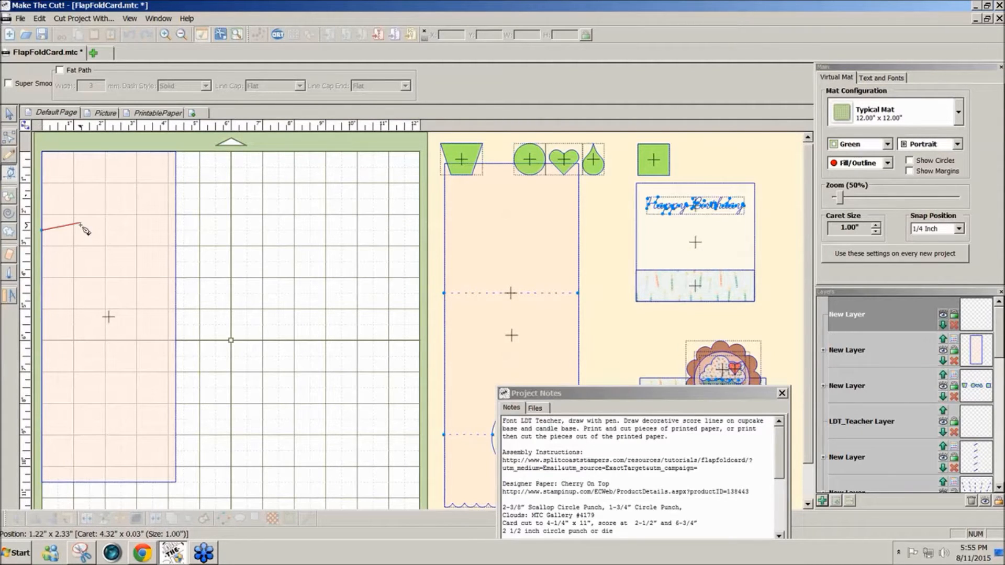
left_click(176, 230)
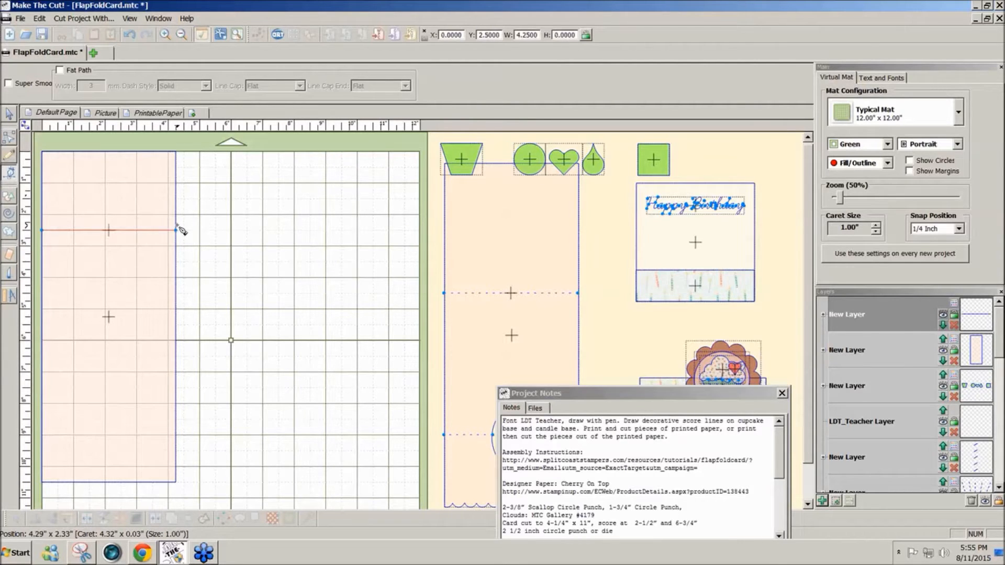
left_click(42, 364)
left_click(175, 364)
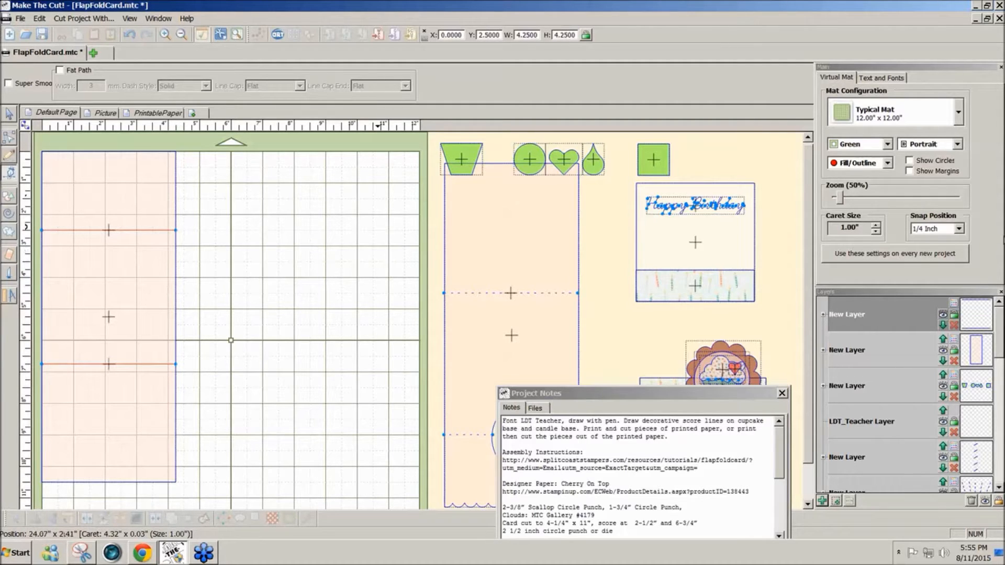
Turn snapping off and give the score line layer a new line style with 0.06" dashes and 0.18" spaces.
left_click(959, 228)
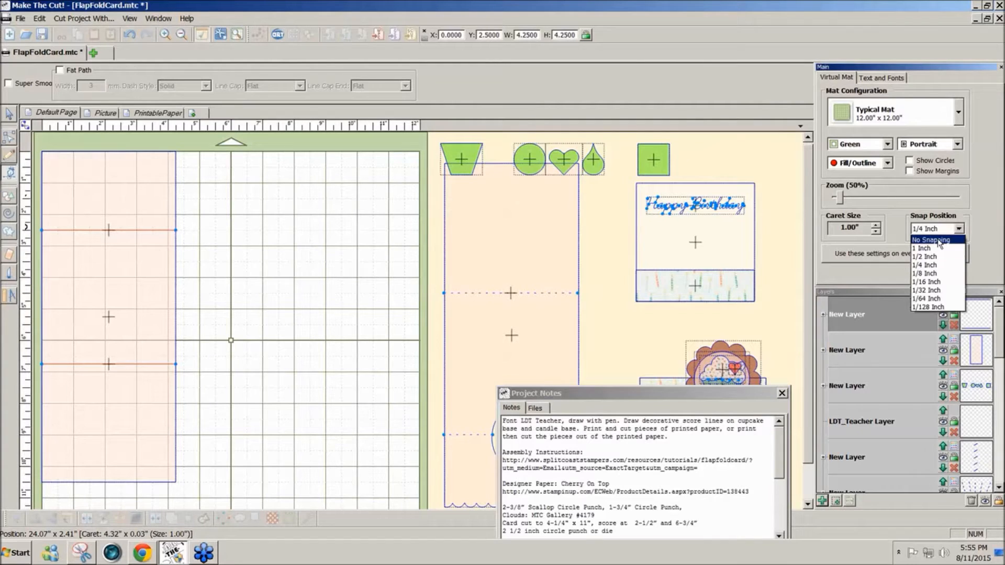
left_click(939, 240)
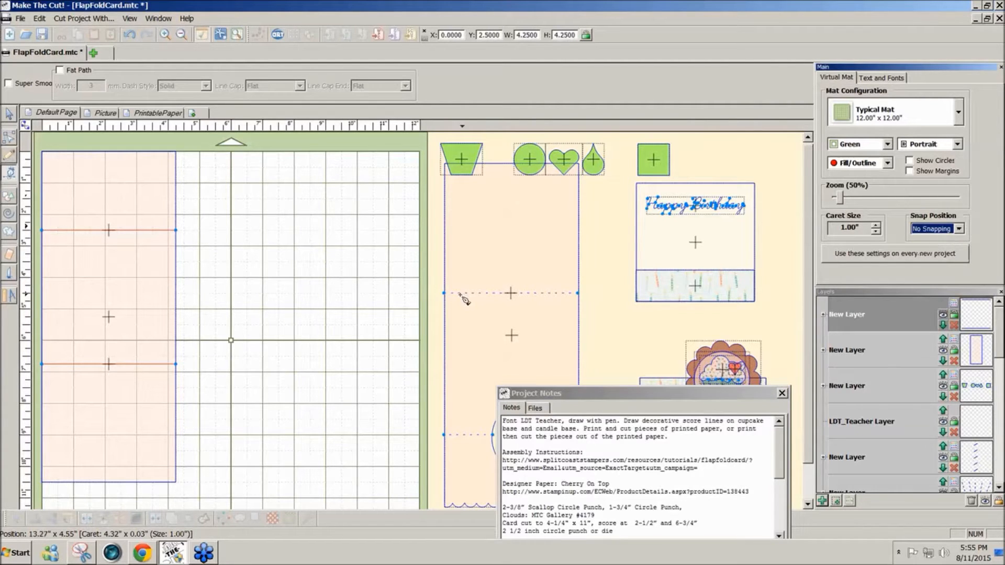
mouse_move(811, 257)
left_mouse_down()
mouse_move(811, 265)
mouse_move(819, 239)
left_mouse_up()
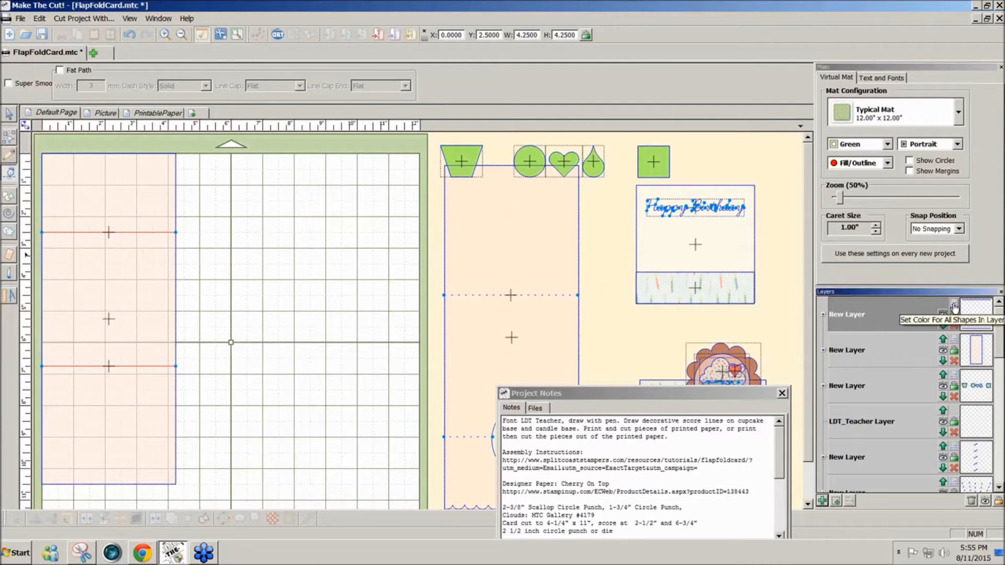
left_click(954, 306)
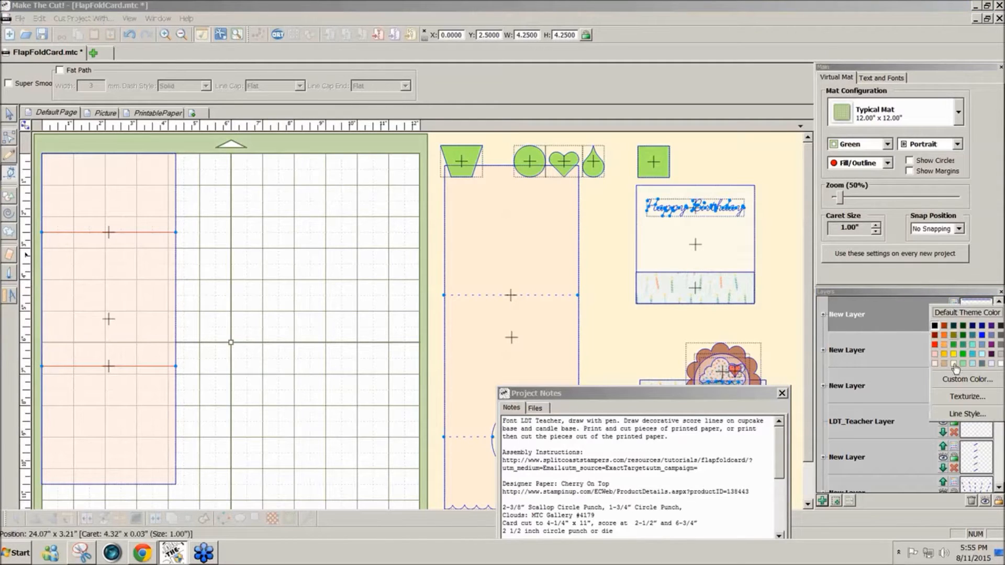
left_click(958, 413)
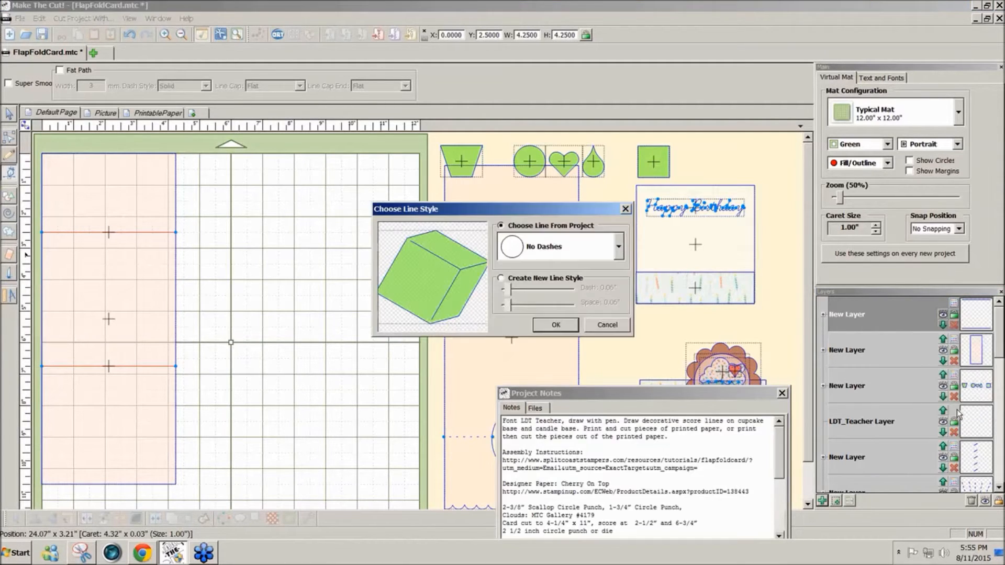
left_click(502, 280)
left_click_drag(507, 305, 516, 307)
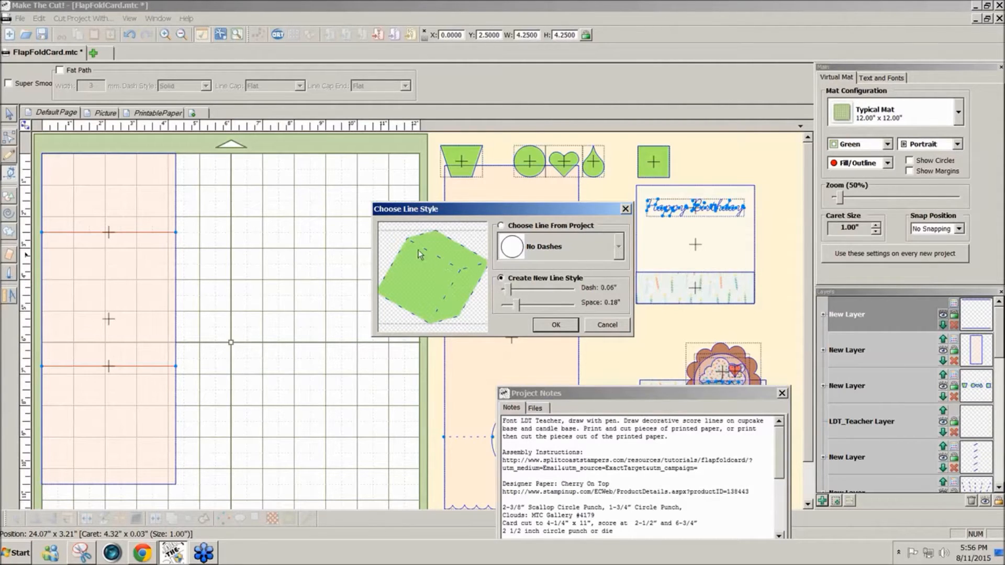
left_click(549, 325)
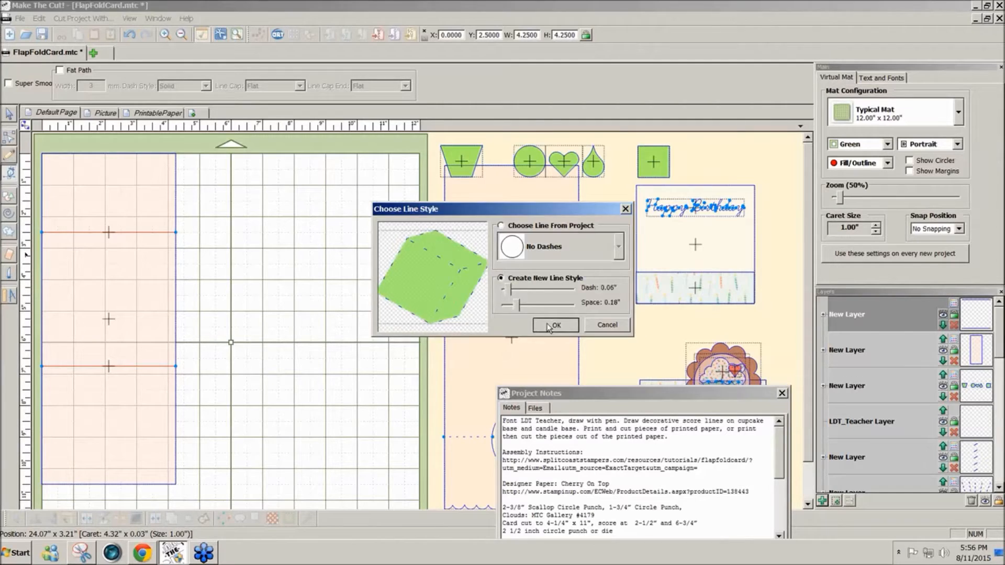
Rename the layer holding the two dashed fold lines as Score Lines.
double_click(862, 317)
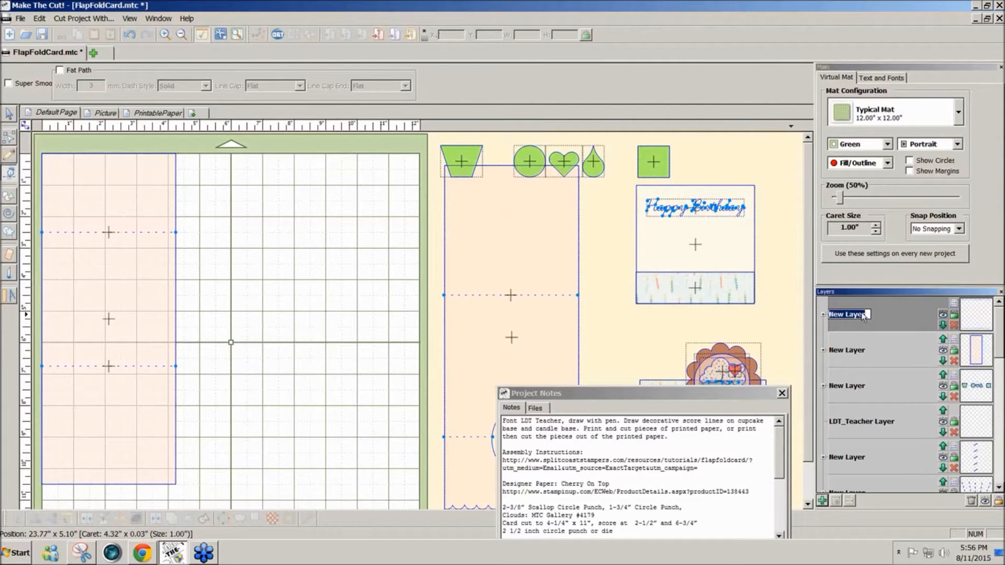
type("Score Kubes")
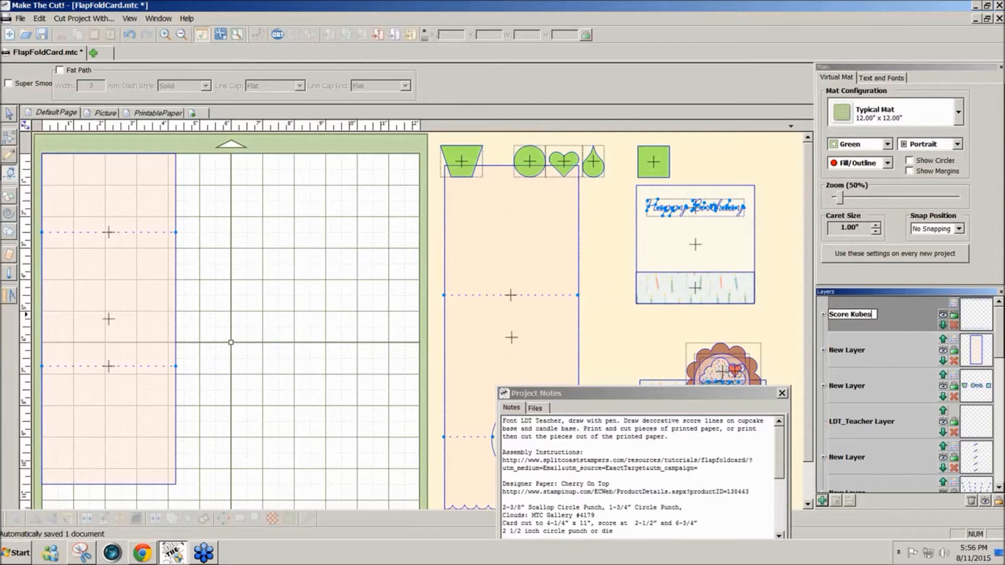
key("BackSpace")
key("BackSpace")
key("BackSpace")
key("BackSpace")
key("BackSpace")
type("Lines")
key("Return")
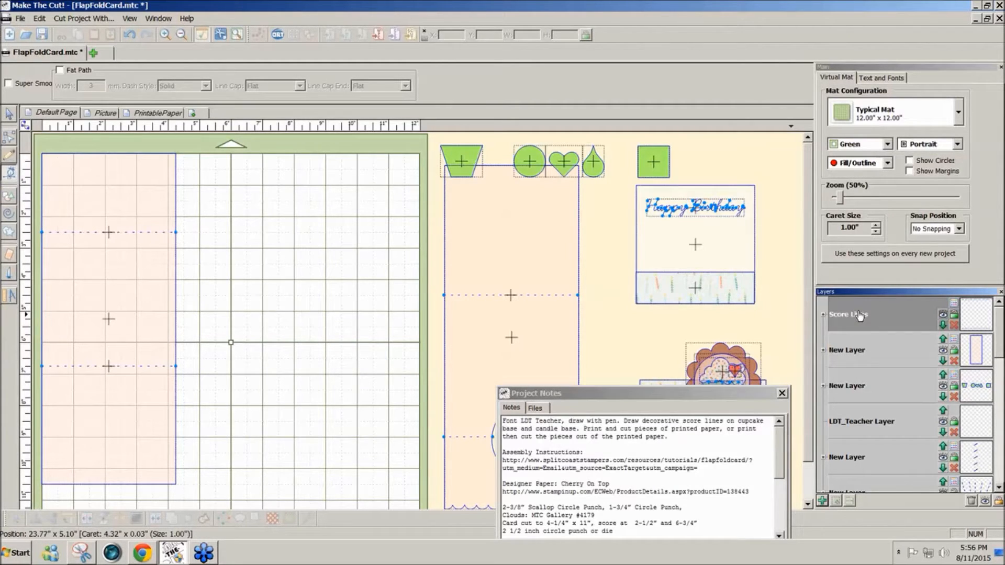
double_click(843, 318)
left_click(870, 315)
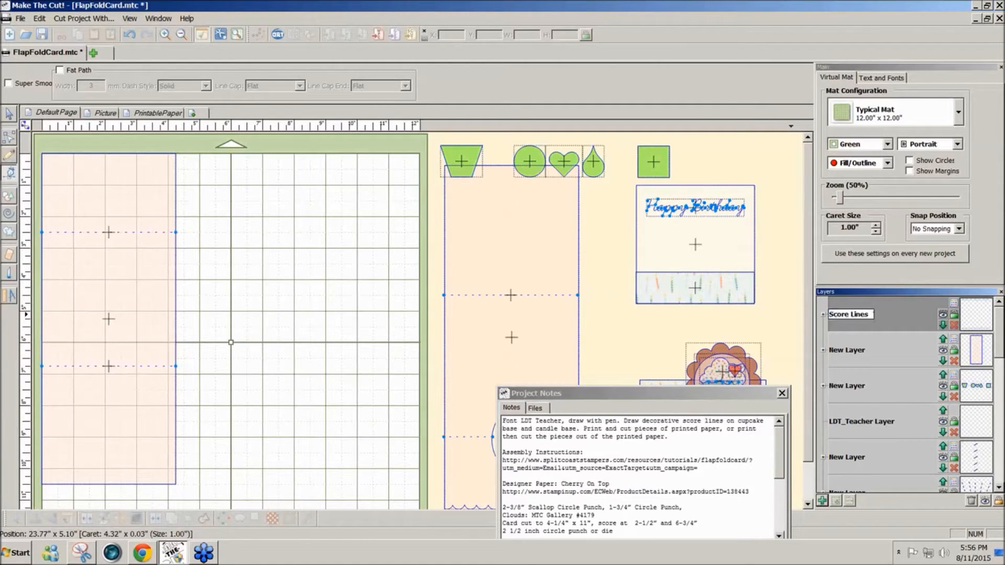
left_click(881, 316)
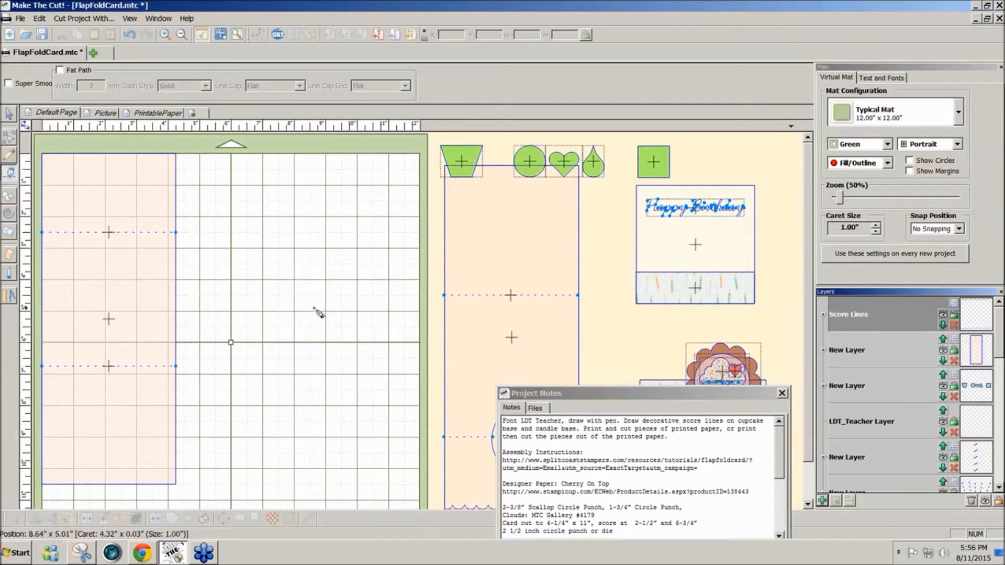
Select the card rectangle together with its score lines and flip them vertically.
left_click(10, 174)
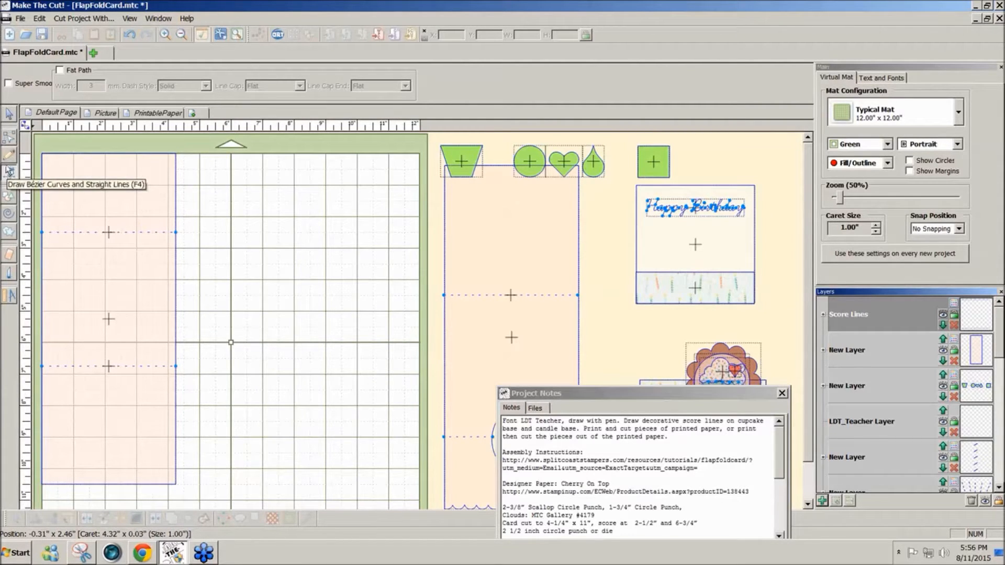
left_click(8, 117)
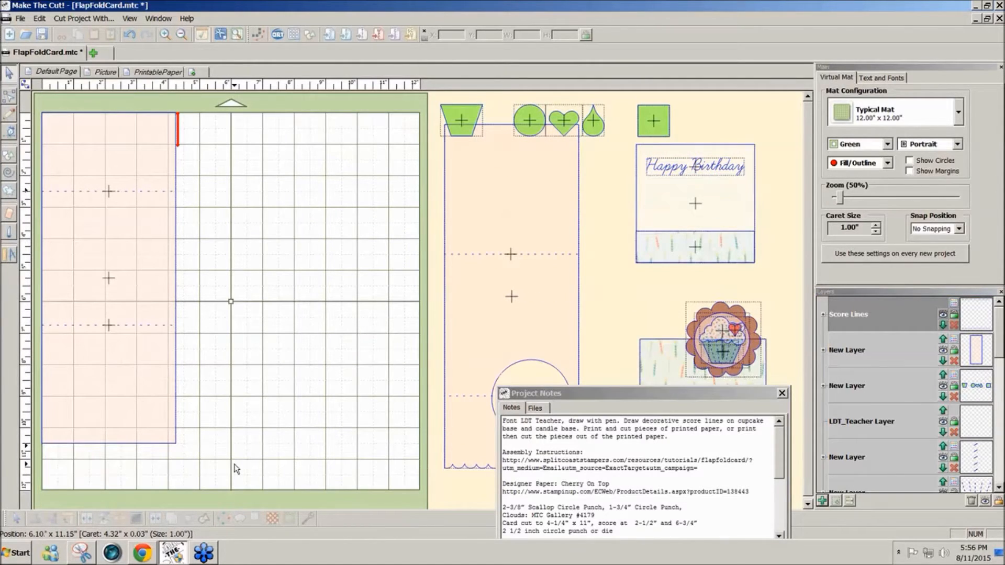
left_click_drag(235, 467, 16, 76)
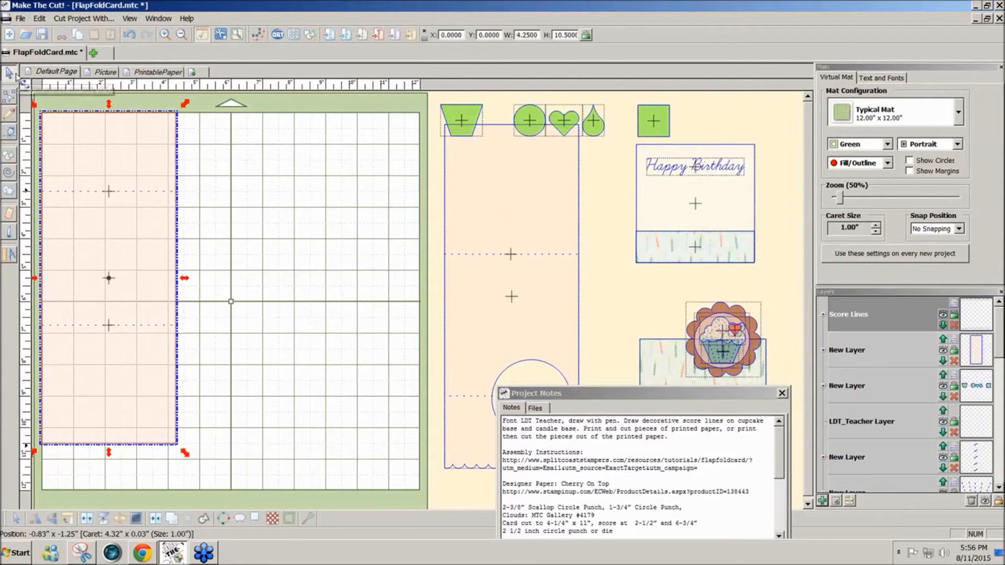
left_click(51, 518)
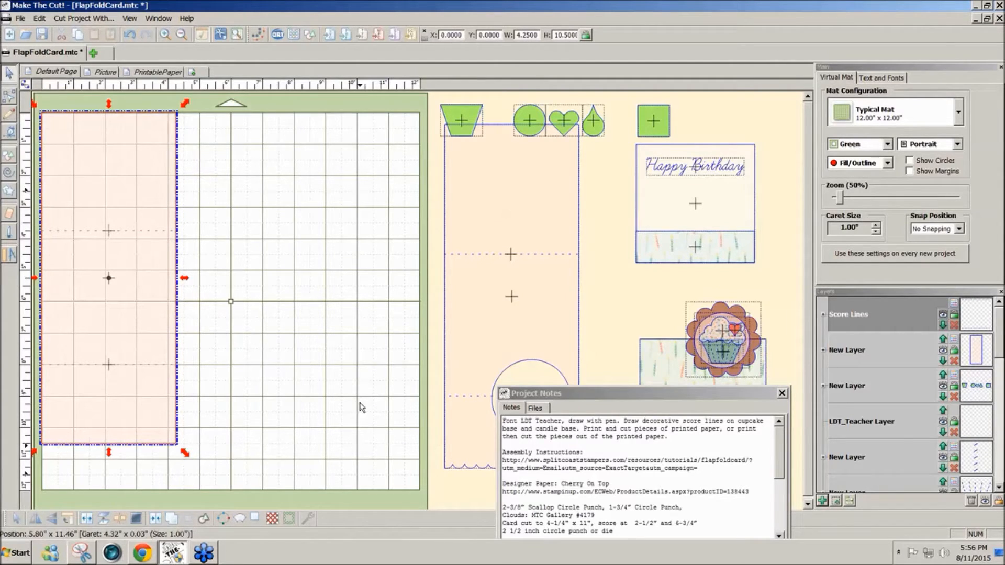
Read the circle, punch and card layer sizes in the project notes, keeping the original card pieces in view.
left_click_drag(679, 396, 699, 481)
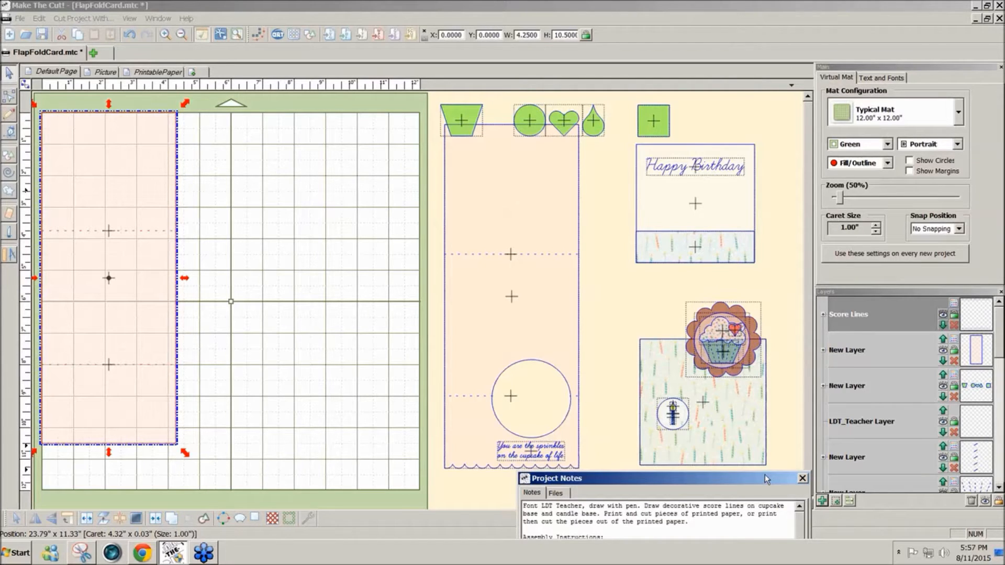
left_click_drag(765, 476, 768, 431)
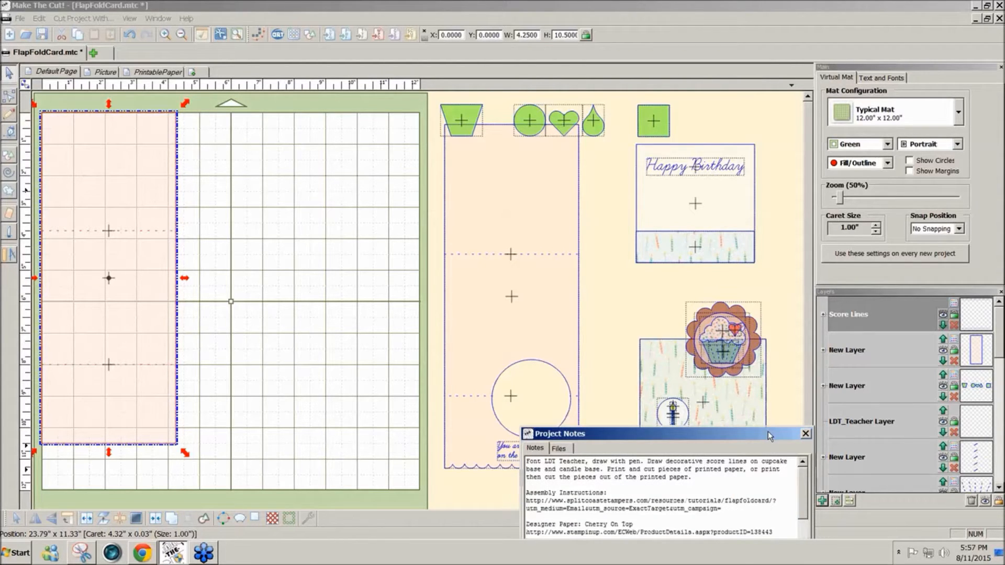
left_click_drag(768, 431, 766, 395)
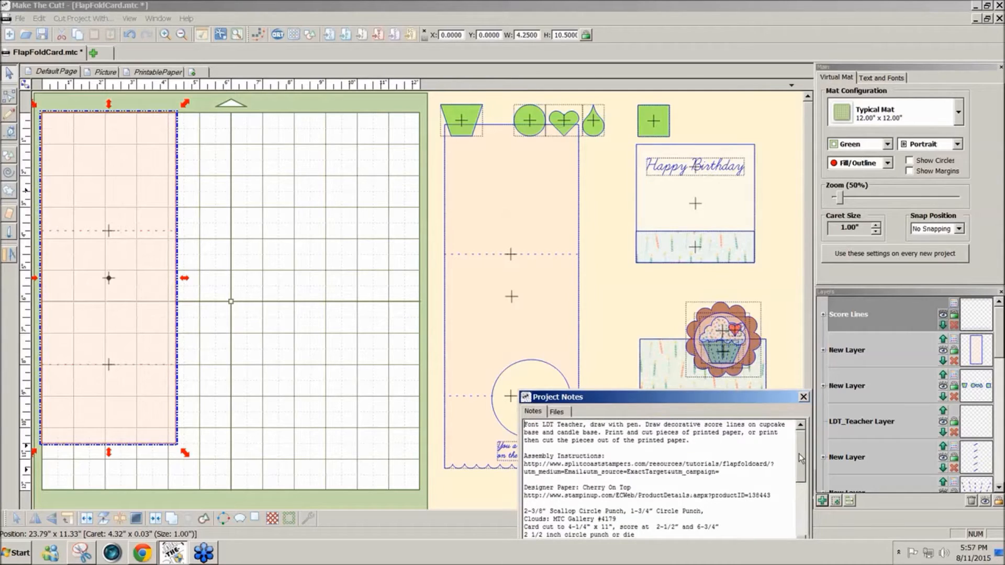
left_click_drag(798, 454, 793, 486)
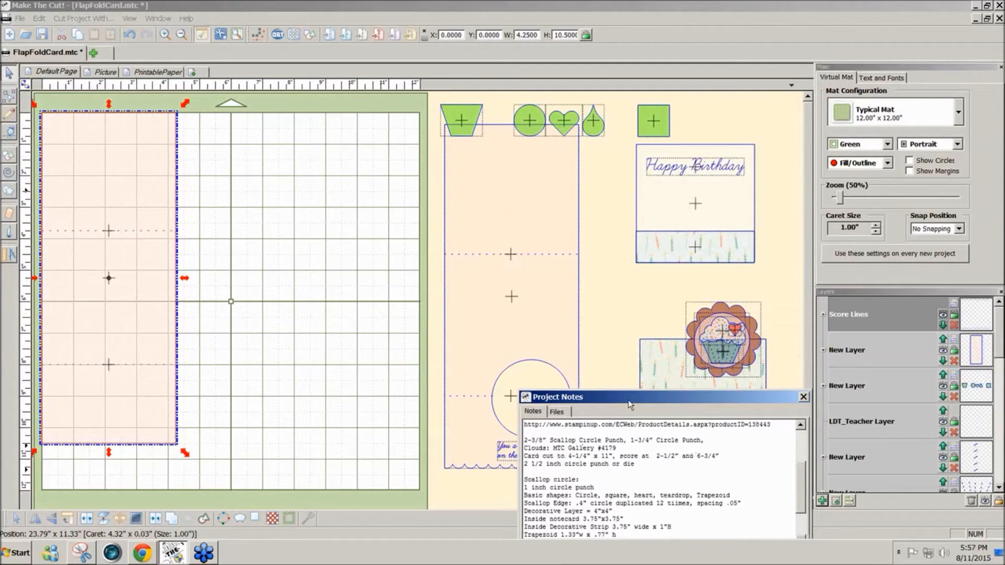
left_click_drag(628, 401, 652, 484)
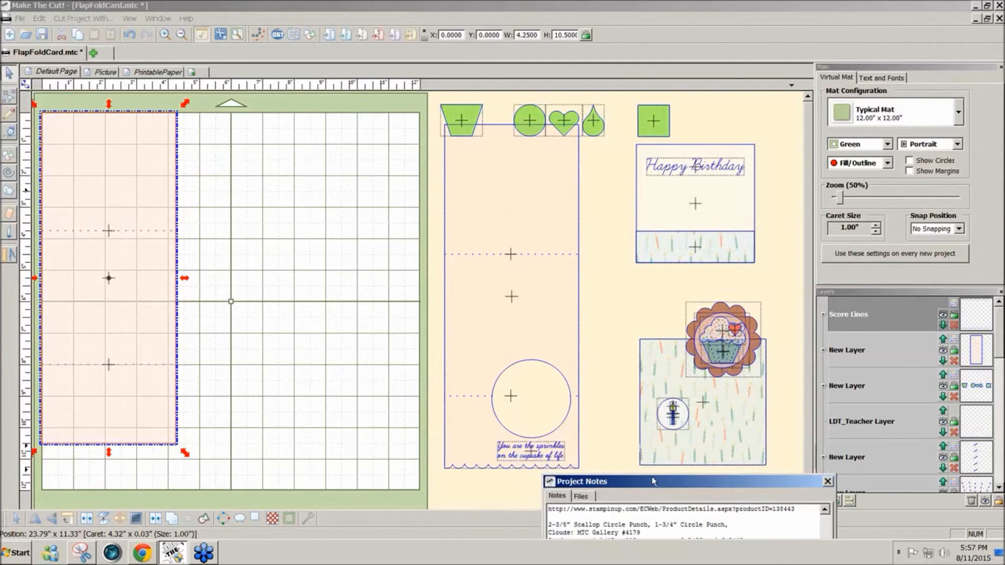
Check the placement of the circle opening on the original card with the ruler tool.
left_click(9, 257)
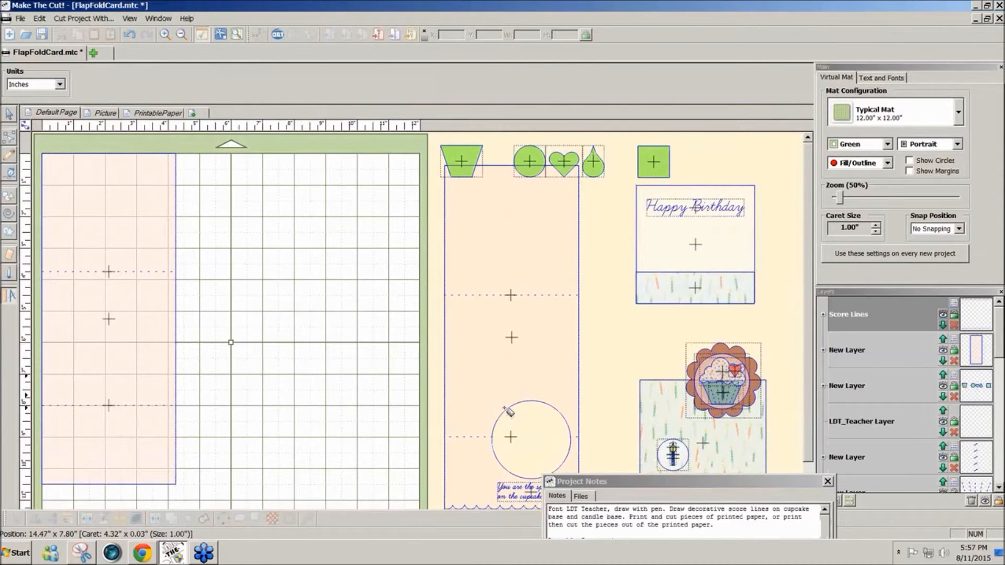
left_click(504, 410)
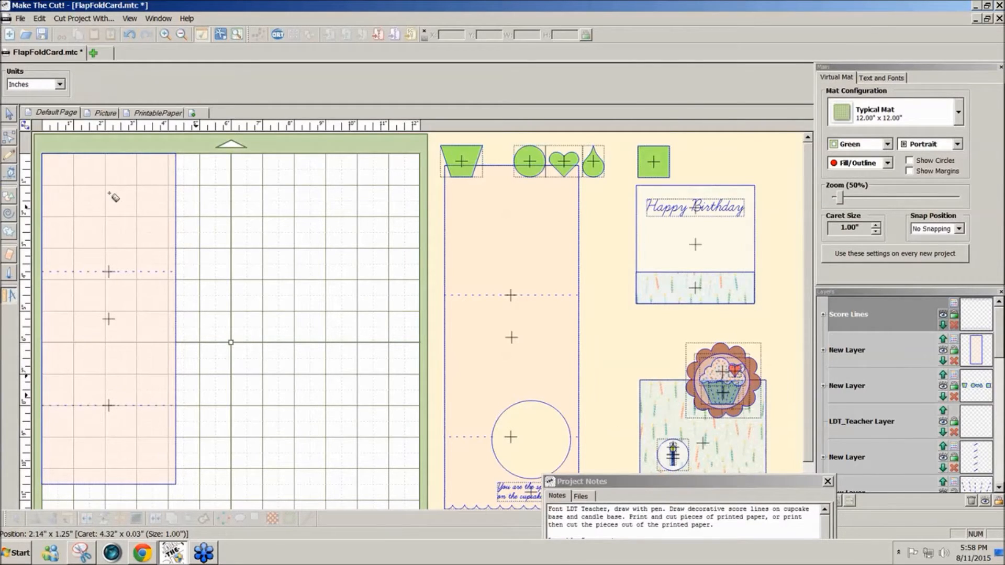
left_click(10, 119)
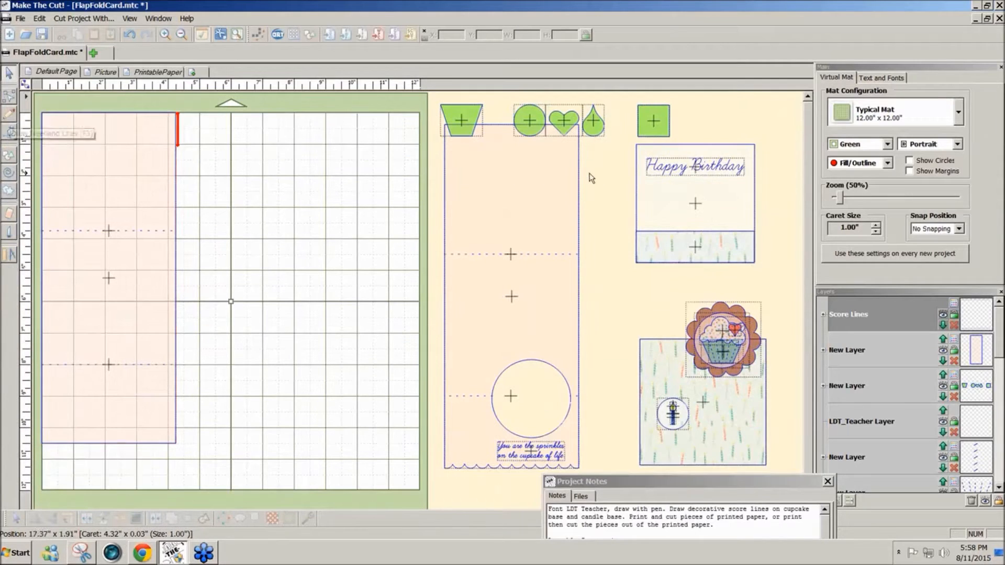
Bring the basic circle onto the mat, duplicate it and size the copy to 1.75 inches with proportions locked.
left_click_drag(540, 124, 407, 148)
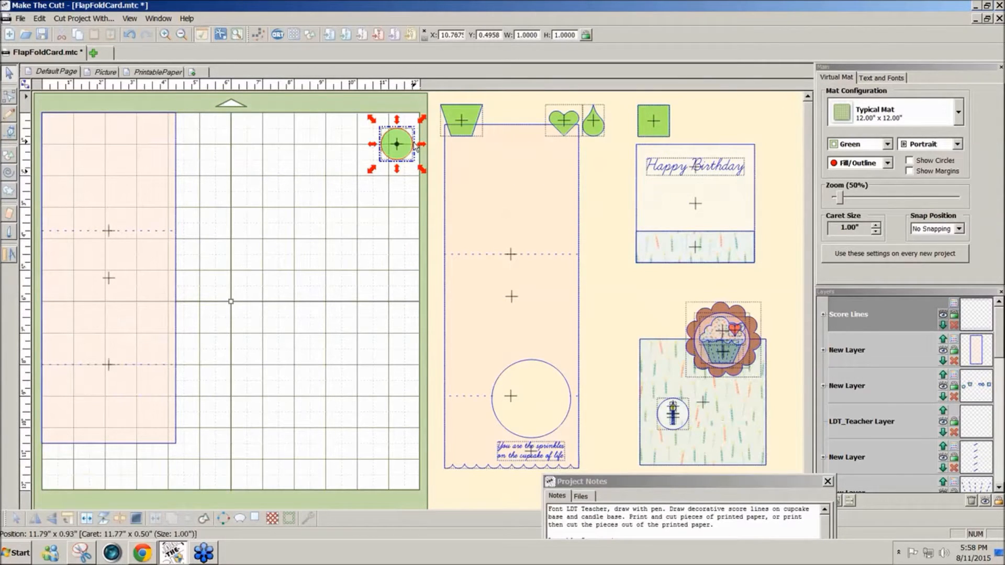
left_click_drag(397, 145, 334, 141)
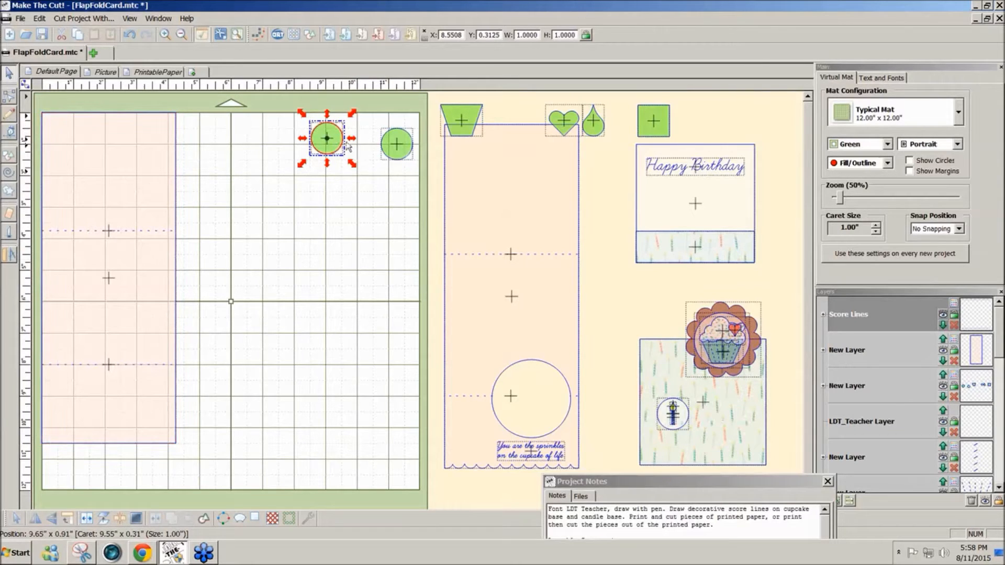
left_click(585, 36)
double_click(566, 35)
type("1.75")
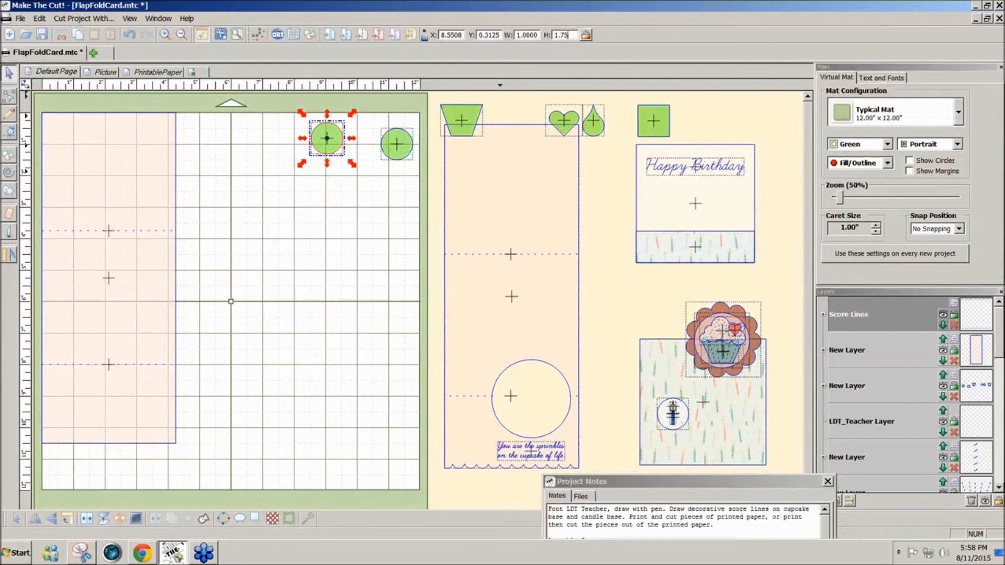
key("Return")
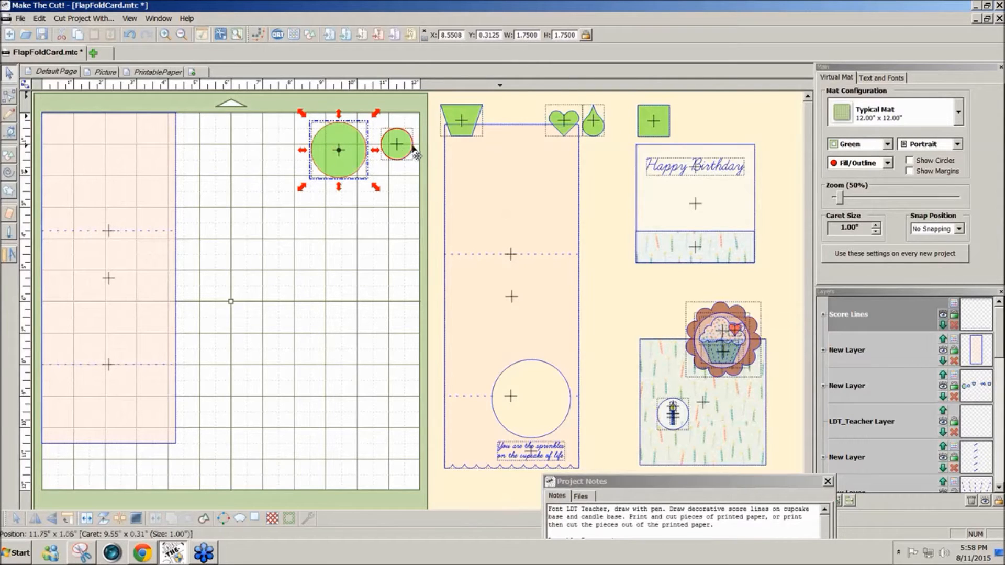
Duplicate the 1.75-inch circle and size the new copy to 2.5 inches.
left_click(338, 153)
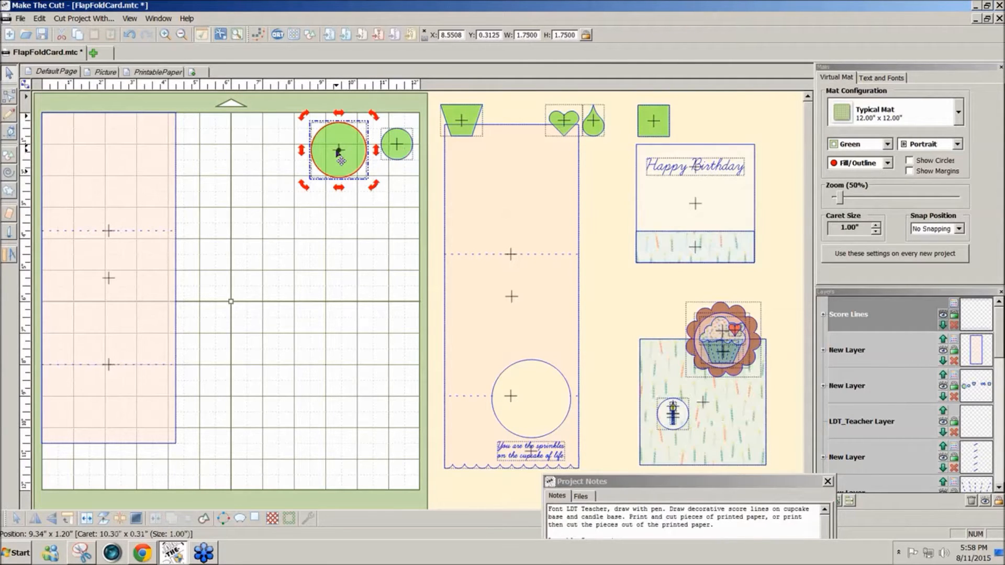
left_click(338, 151)
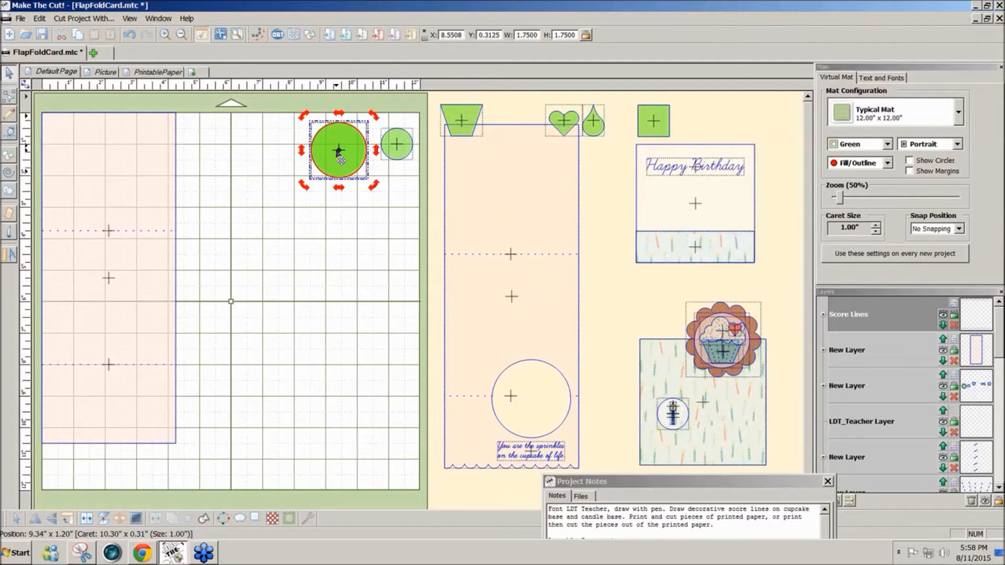
left_click_drag(339, 150, 266, 160)
left_click(267, 163)
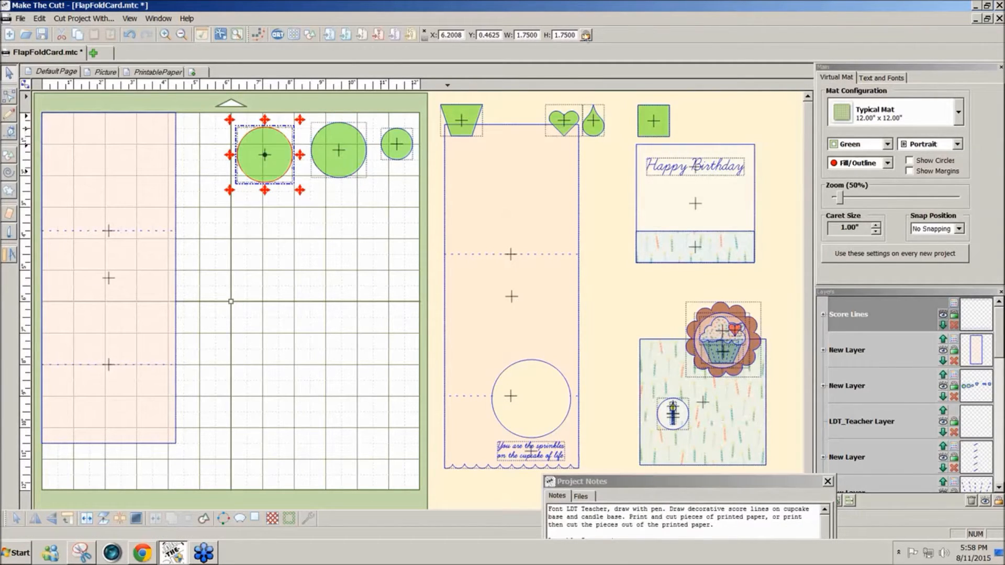
double_click(564, 35)
type("2.5")
key("Return")
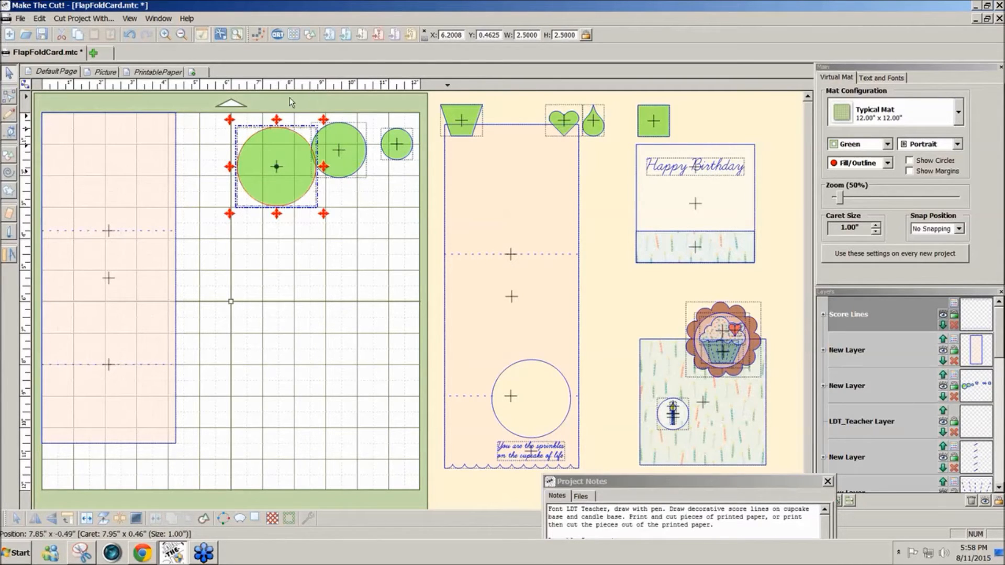
Move the 2.5-inch and 1-inch circles lower on the mat and duplicate the 1.75-inch circle beside itself.
left_click_drag(287, 166, 259, 319)
left_click_drag(393, 147, 336, 324)
left_click_drag(359, 153, 313, 152)
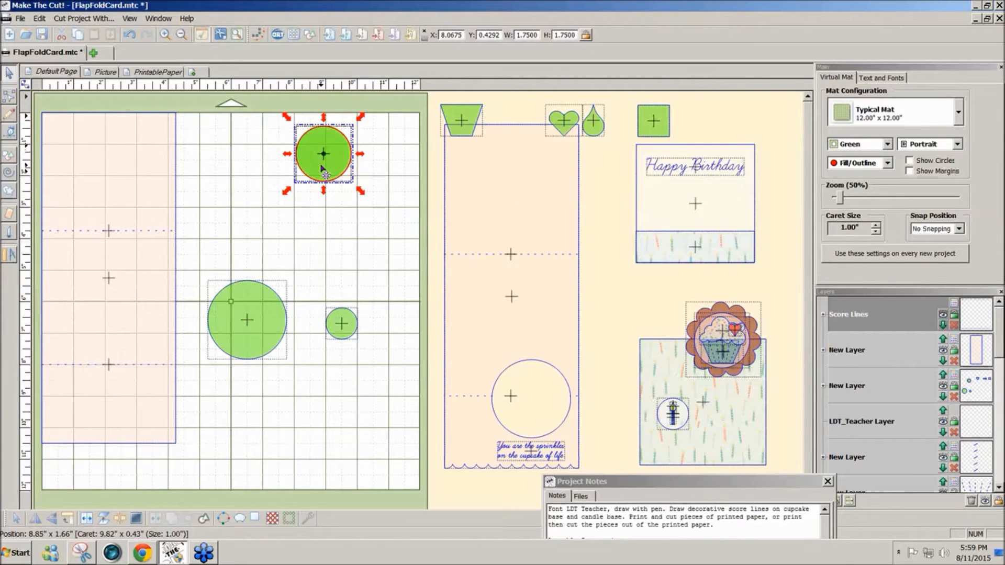
left_click_drag(323, 169, 394, 162)
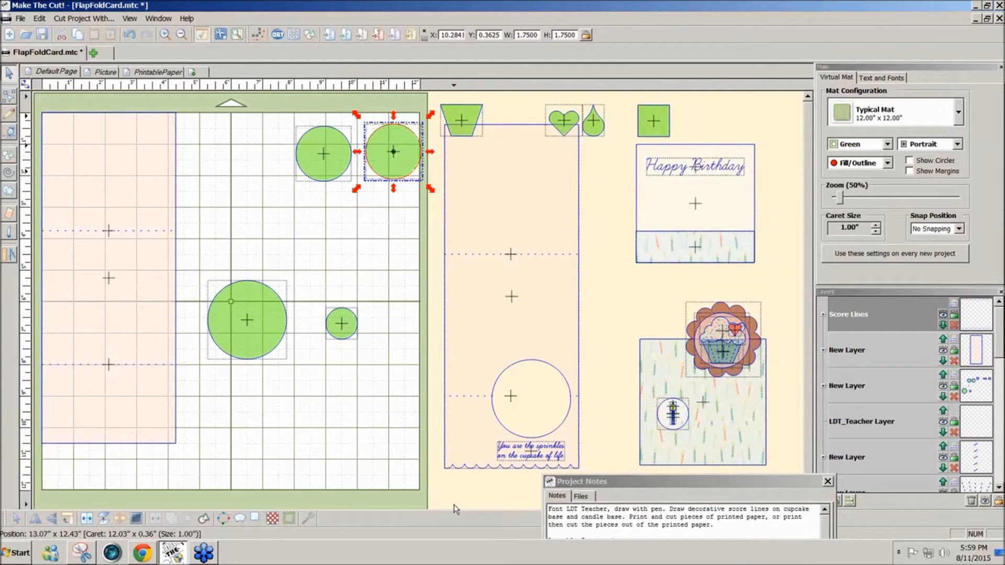
Place the 2.5-inch circle over the card's lower score line and nudge it toward the right edge, to about X 1.33.
mouse_move(250, 325)
left_mouse_down()
mouse_move(133, 375)
mouse_move(149, 377)
left_mouse_up()
left_click(141, 376)
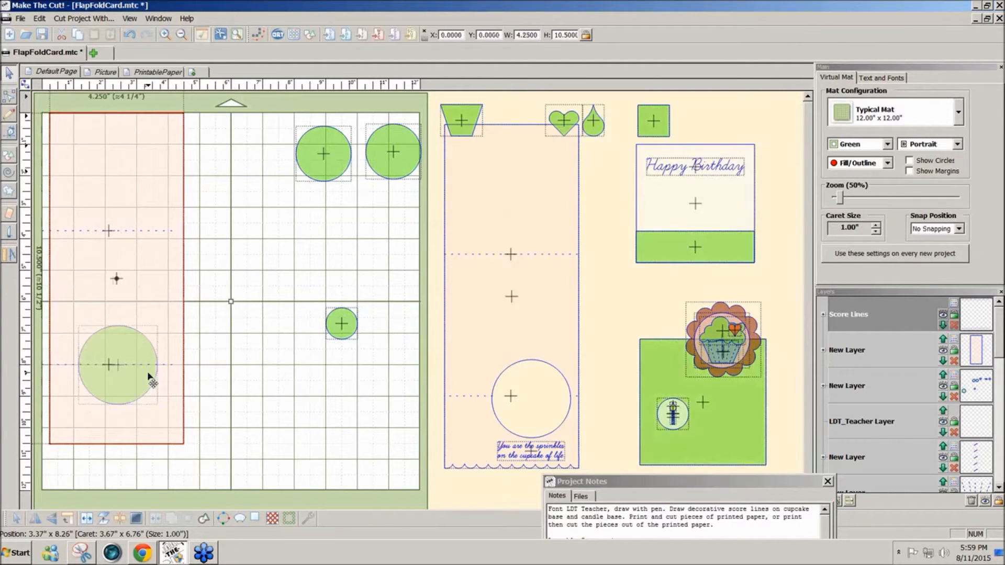
key("ctrl+z")
key("Right")
key("Right")
key("Right")
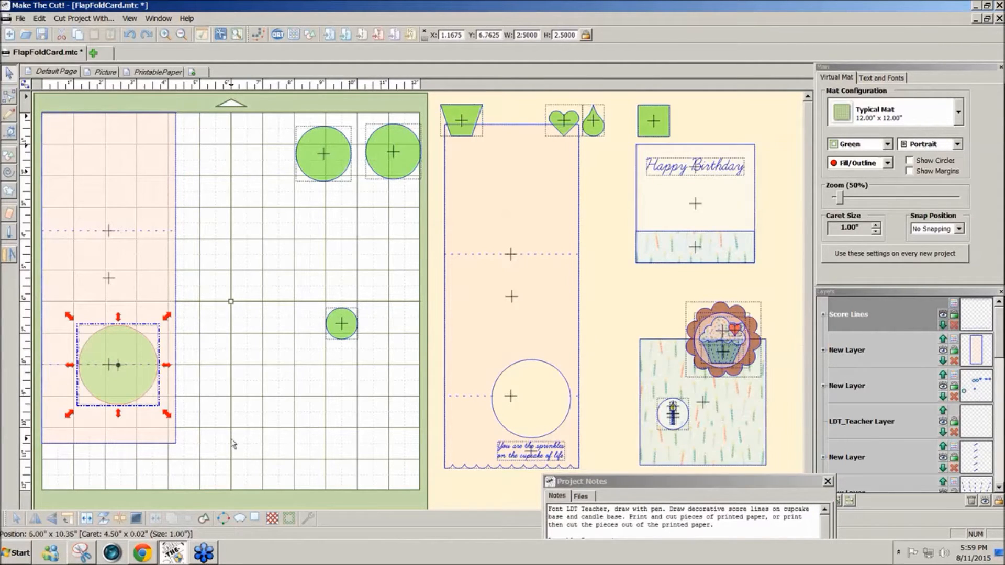
key("Right")
key("Right")
key("Right")
key("Right")
key("Right")
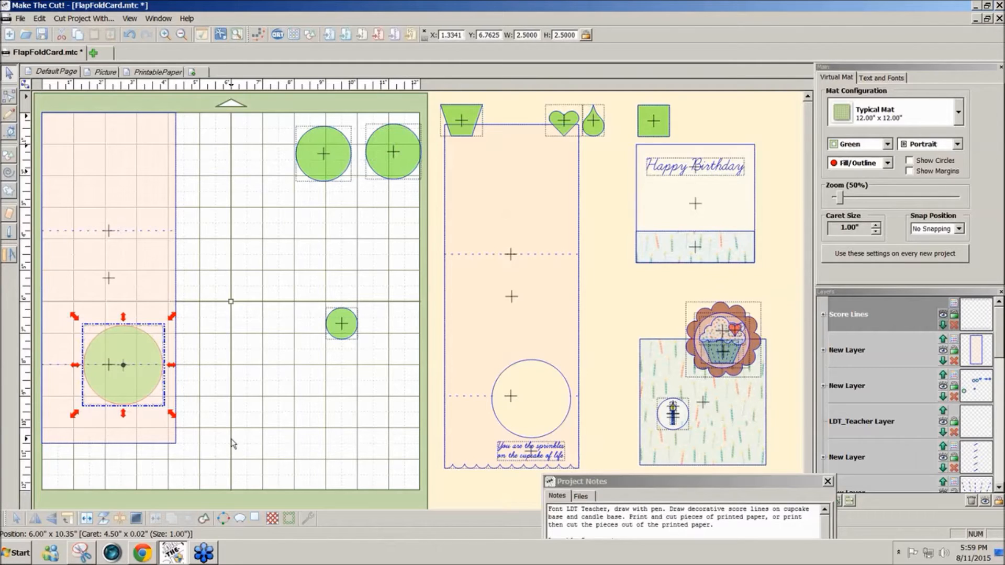
left_click(251, 415)
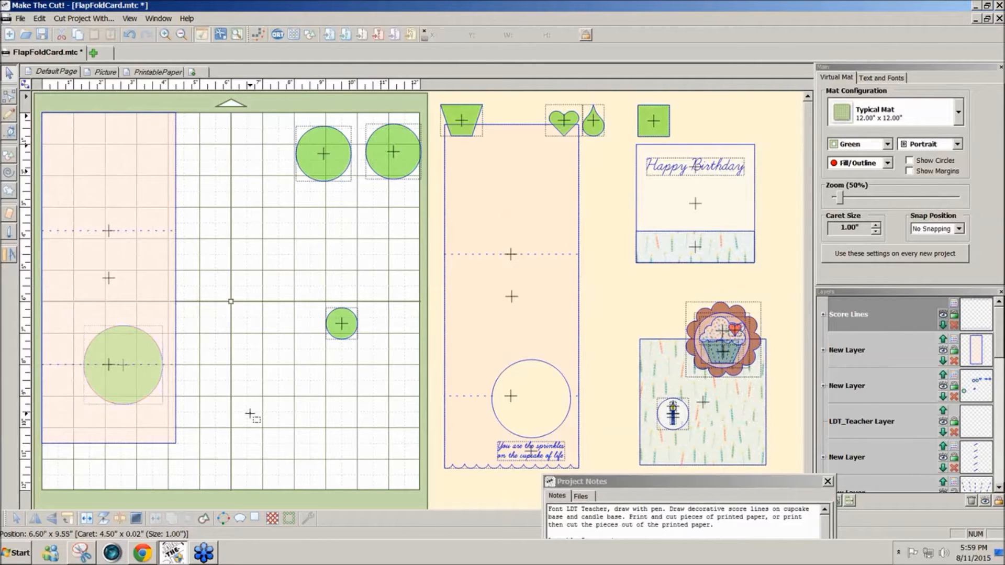
Put the 2.5-inch circle on its own new layer and send that layer to the bottom of the layer stack.
left_click(150, 435)
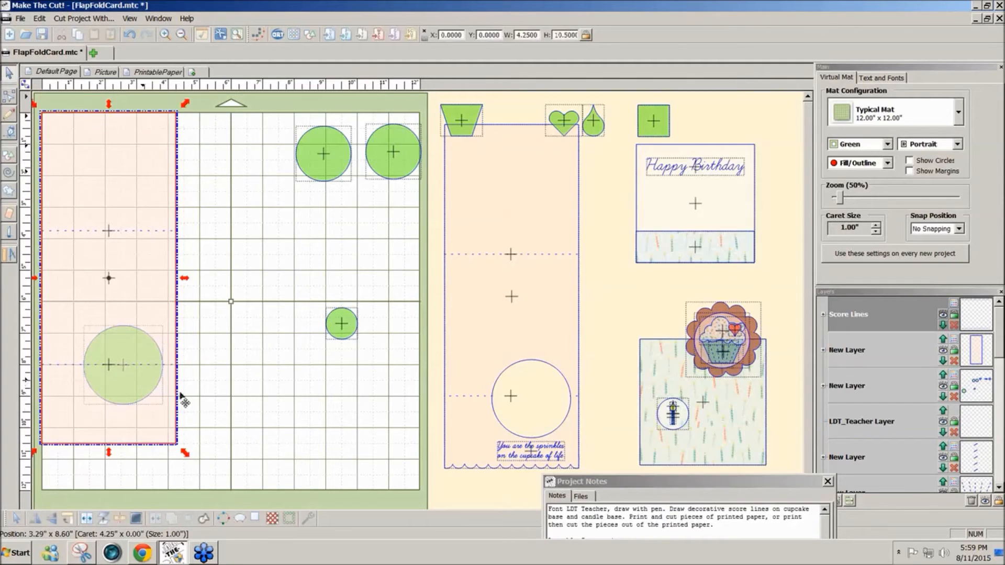
left_click(225, 406)
left_click_drag(256, 407, 74, 317)
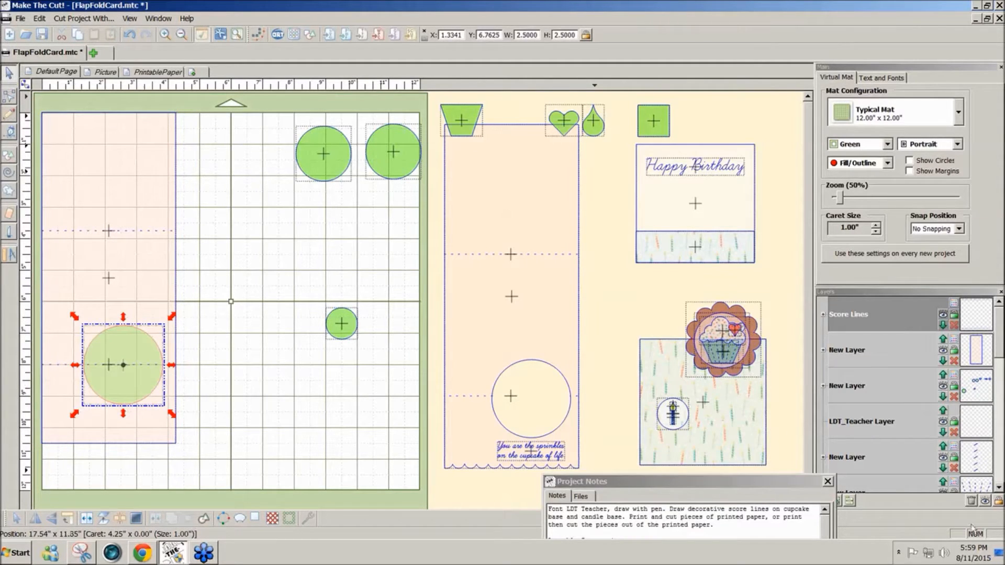
left_click_drag(702, 488, 611, 484)
left_click(836, 501)
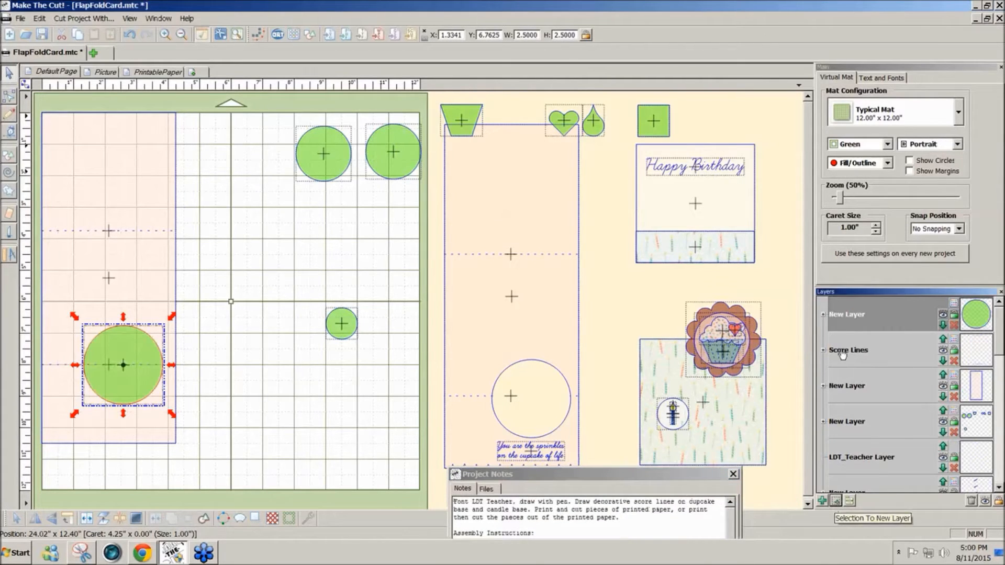
right_click(848, 317)
left_click(878, 350)
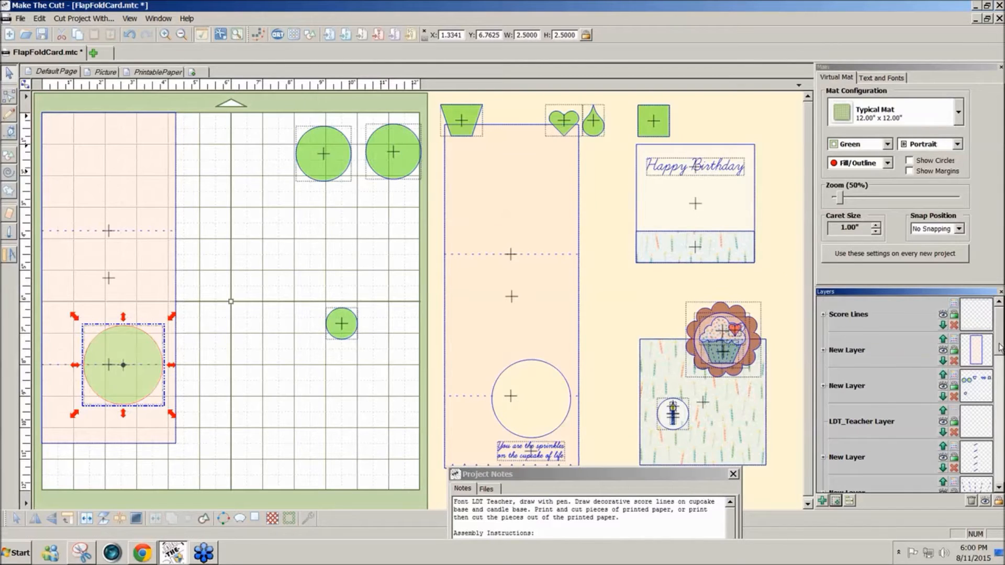
Hide the Score Lines layer and join the card panel with the 2.5-inch circle to cut a round opening in it.
left_click(239, 428)
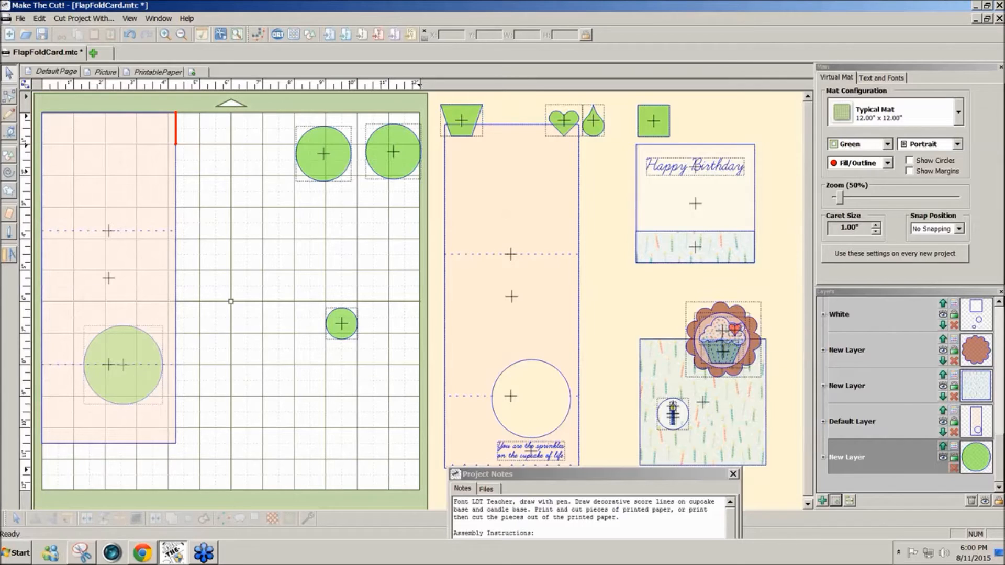
scroll(973, 397, "up", 5)
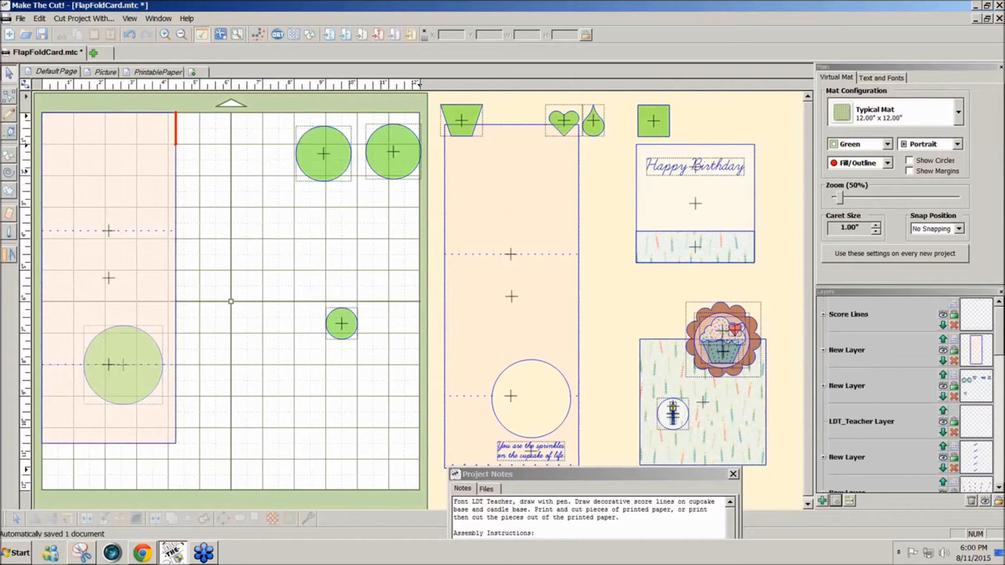
left_click(943, 315)
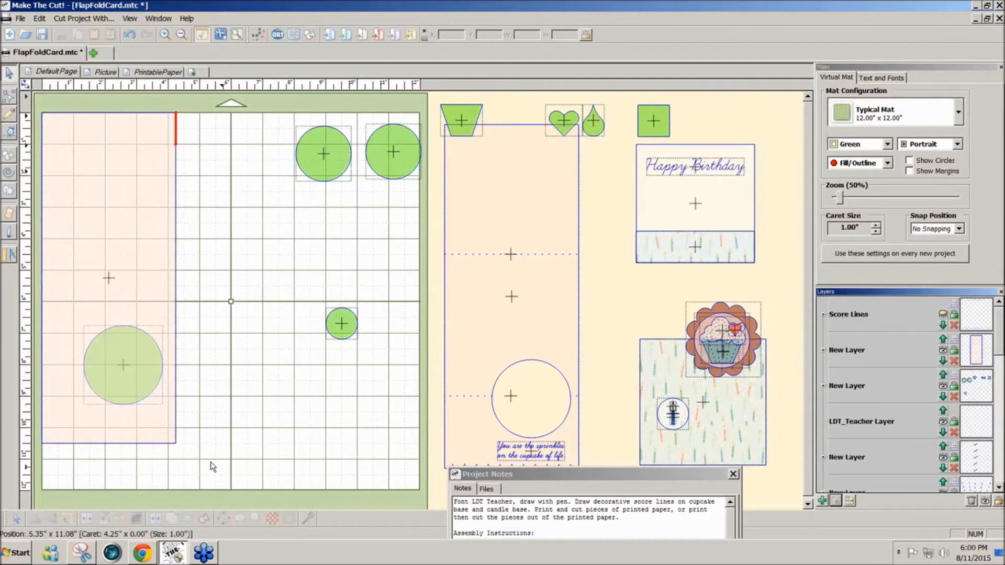
left_click_drag(209, 461, 32, 90)
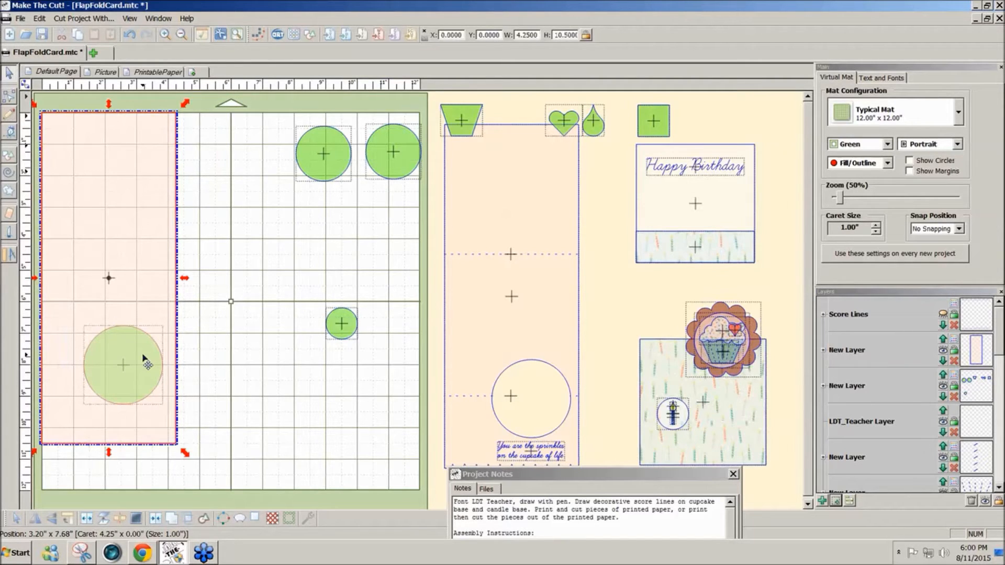
left_click(157, 517)
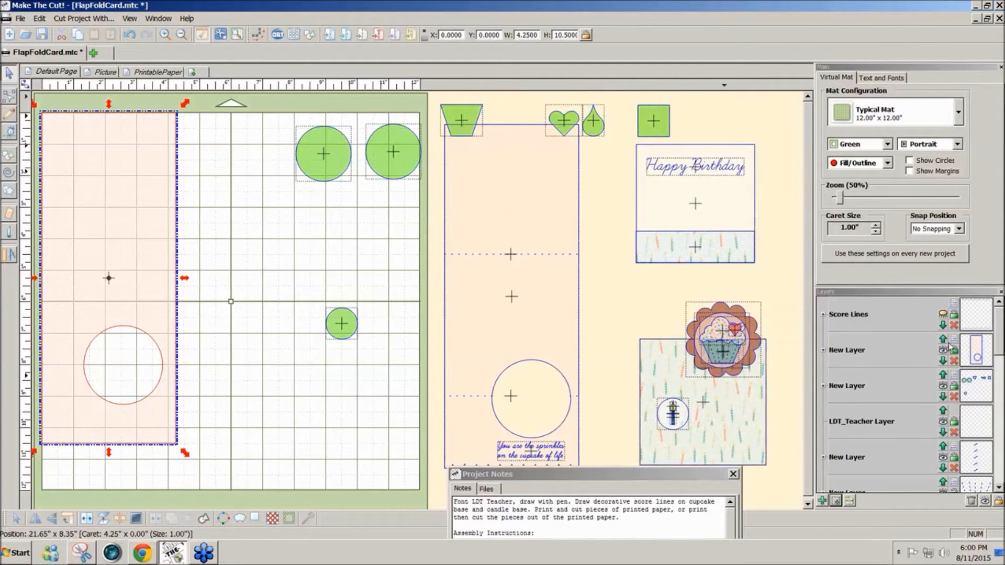
Show the Score Lines layer to check it against the round opening, and hide it again.
left_click(944, 315)
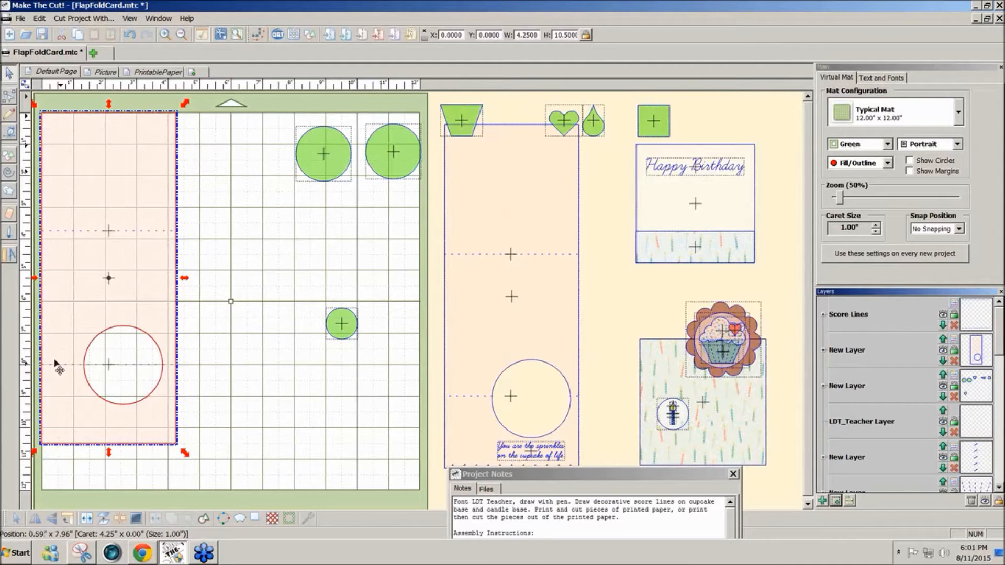
left_click(942, 316)
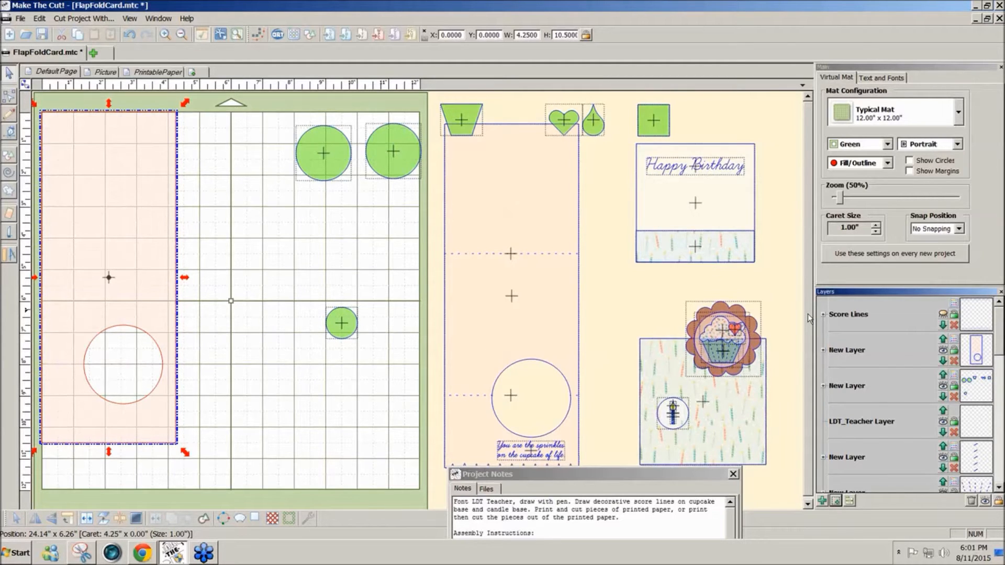
left_click_drag(808, 314, 808, 317)
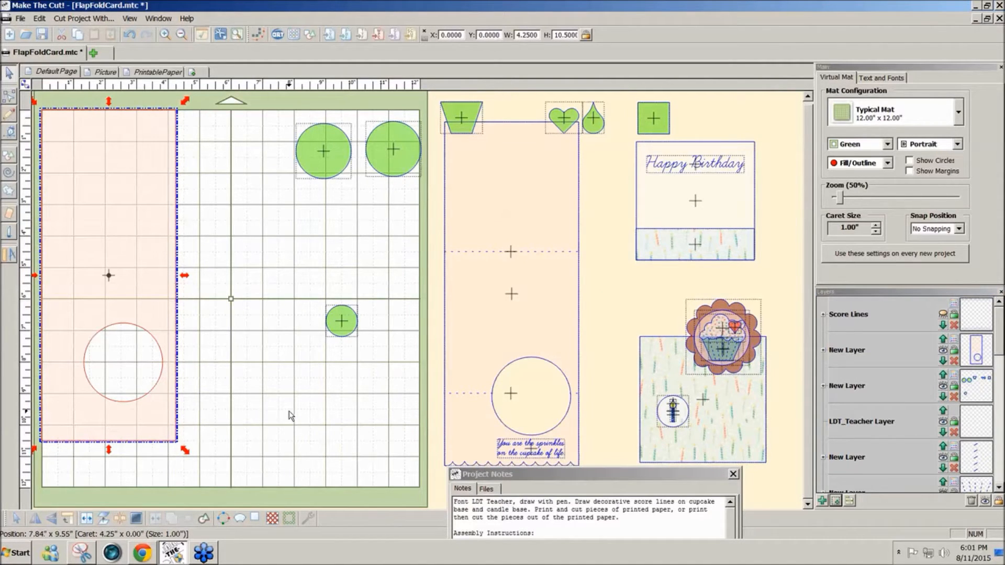
left_click(291, 416)
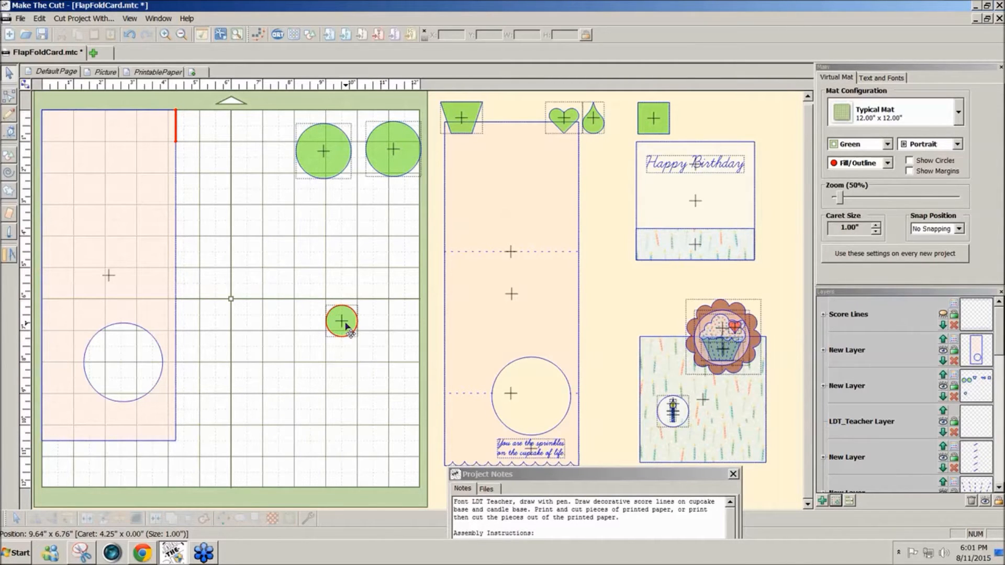
Place the 1-inch circle below the 1.75-inch circles and make two copies, one beside it and one near the mat's centre.
left_click_drag(345, 325, 329, 223)
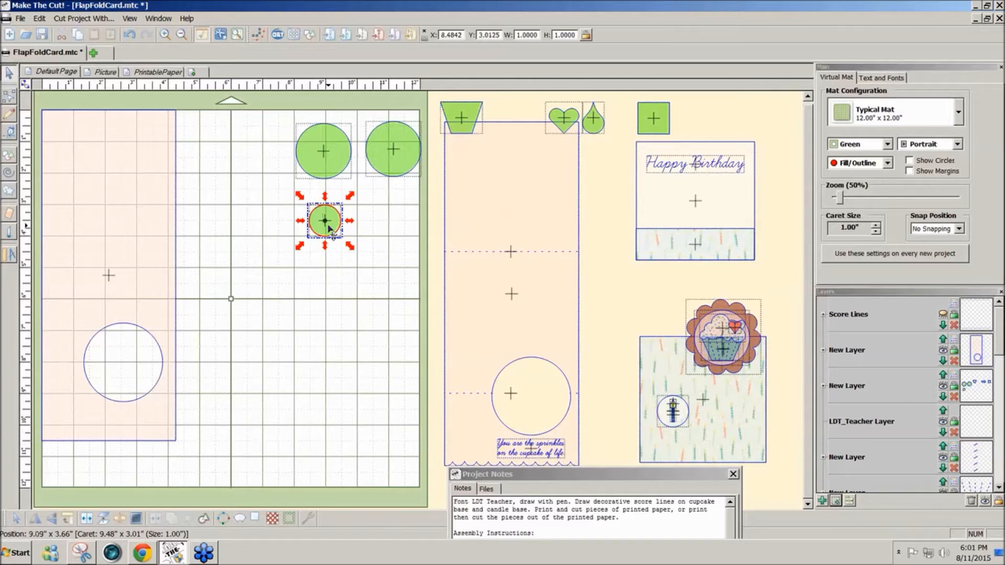
left_click_drag(329, 228, 355, 226)
left_click_drag(369, 228, 393, 207)
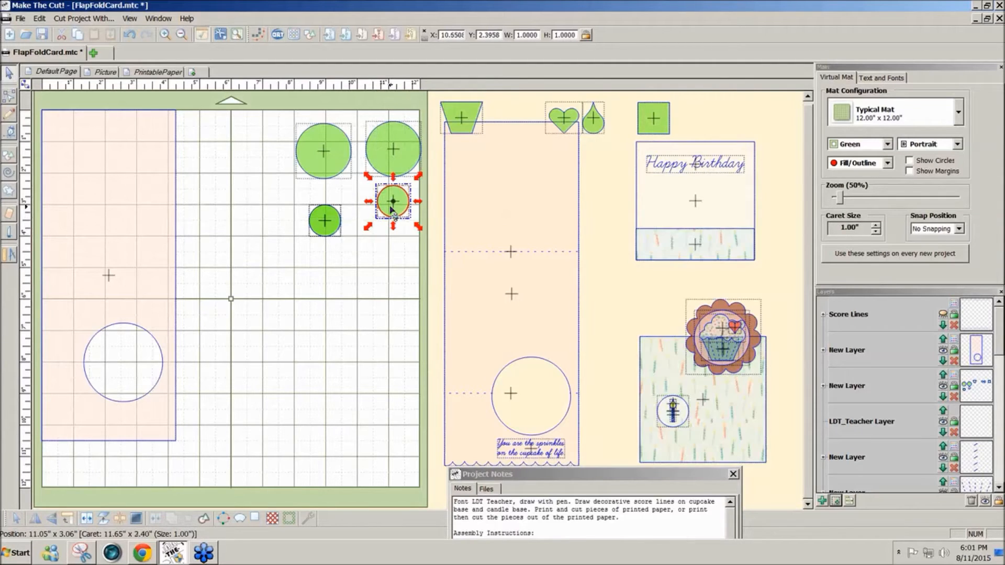
left_click_drag(322, 222, 216, 288)
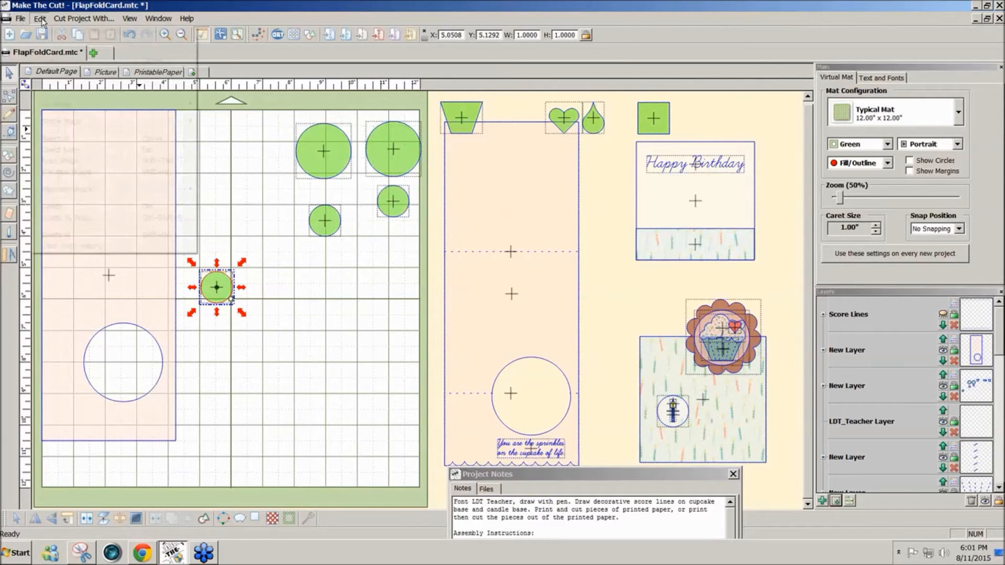
Duplicate the 1-inch circle near the mat's centre into 1 row of 12 columns with -.05 inch spacing.
left_click(40, 19)
mouse_move(58, 104)
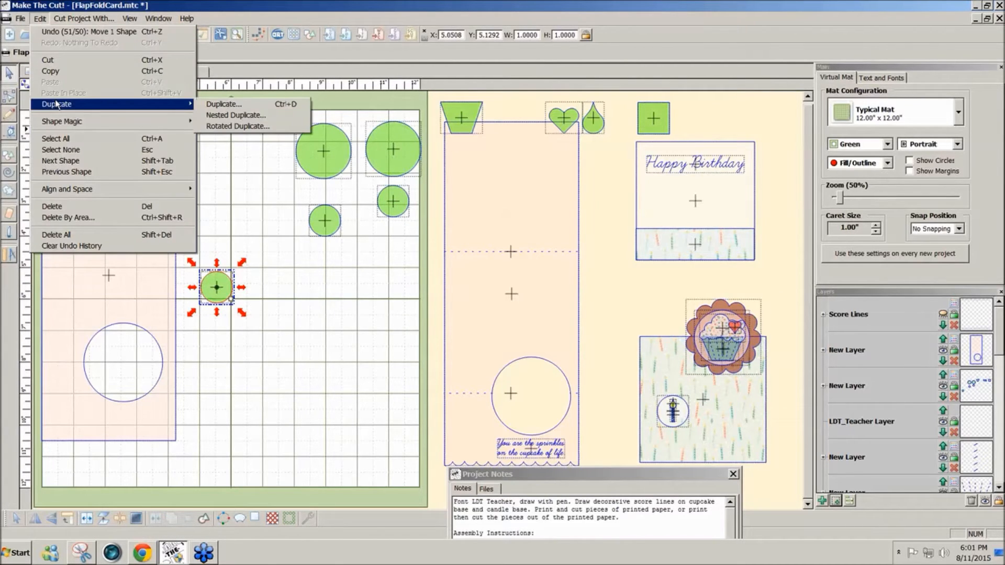
left_click(242, 107)
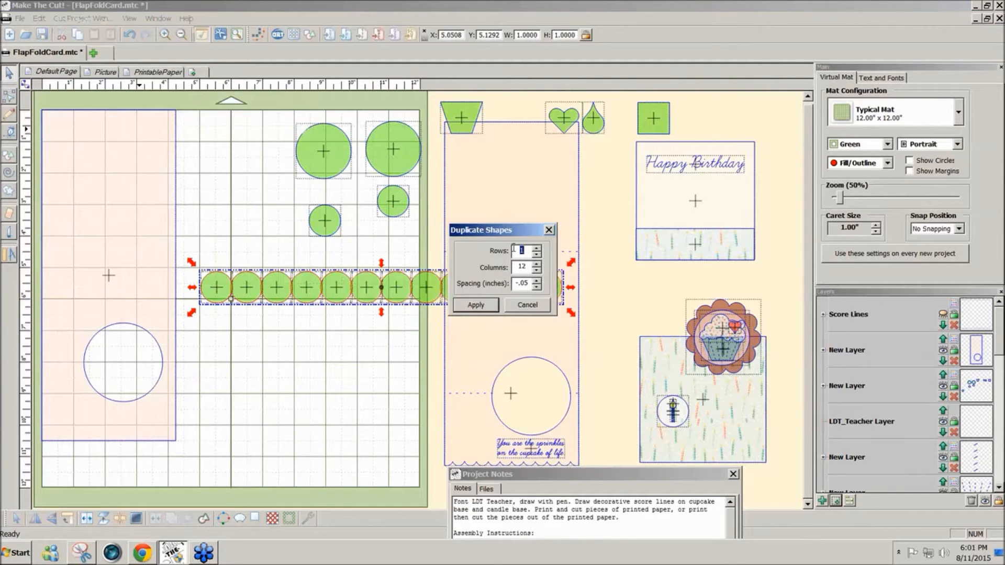
left_click_drag(515, 230, 635, 231)
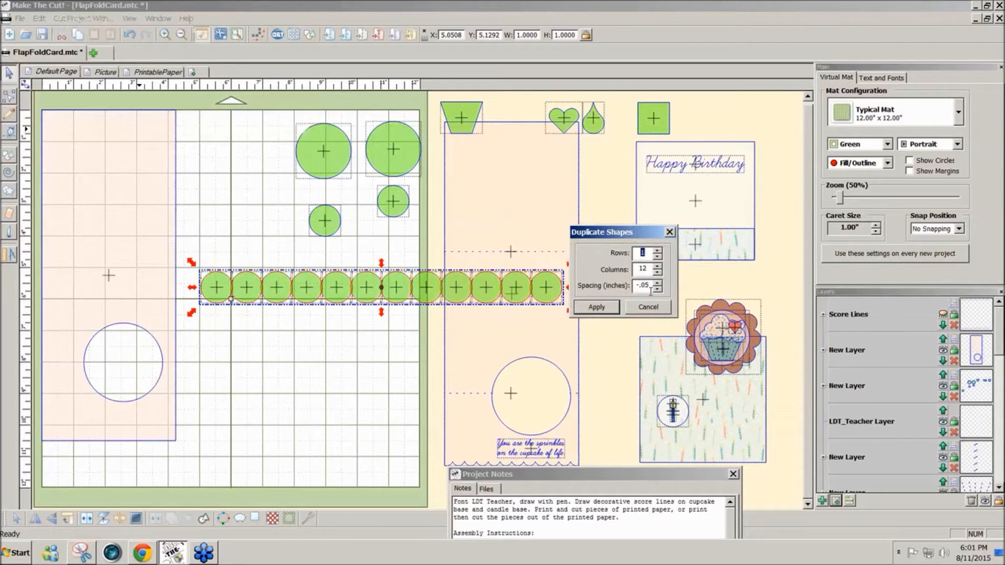
left_click(597, 307)
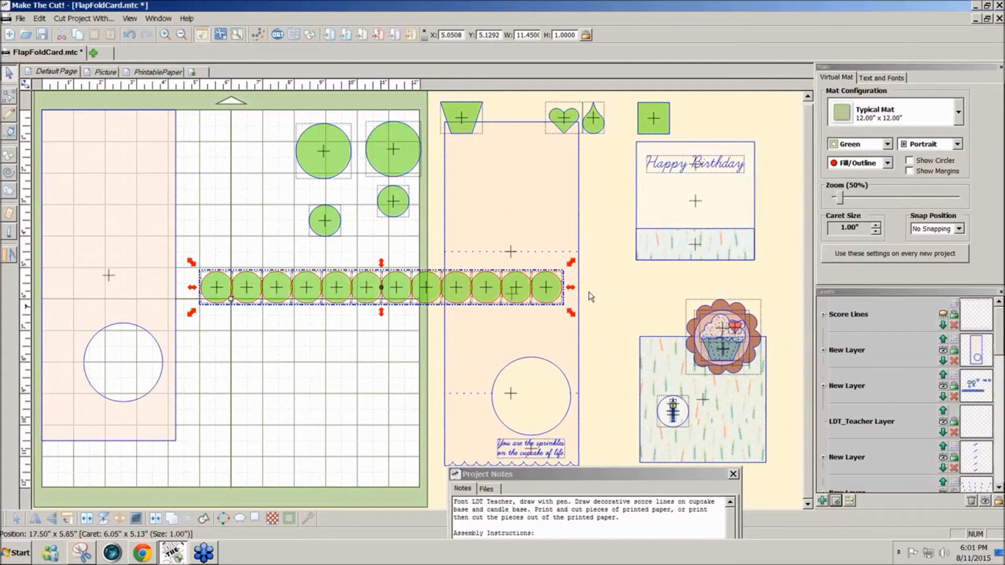
Shrink the row of circles until each is about 0.45 inch wide and centre it along the card's bottom edge from the left side.
left_click_drag(571, 261, 210, 444)
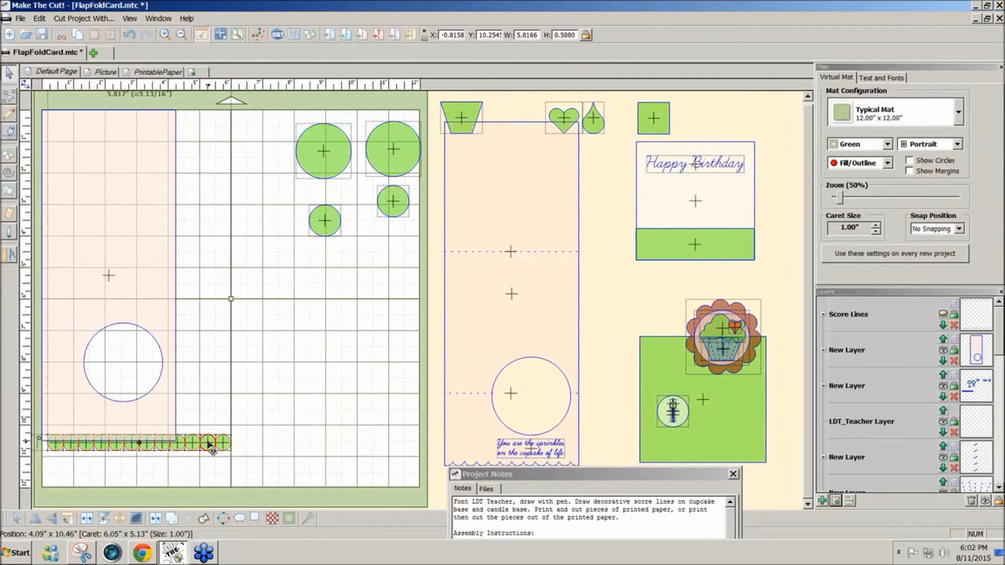
mouse_move(208, 443)
left_mouse_down()
mouse_move(190, 440)
mouse_move(201, 443)
left_mouse_up()
left_click_drag(633, 473, 635, 481)
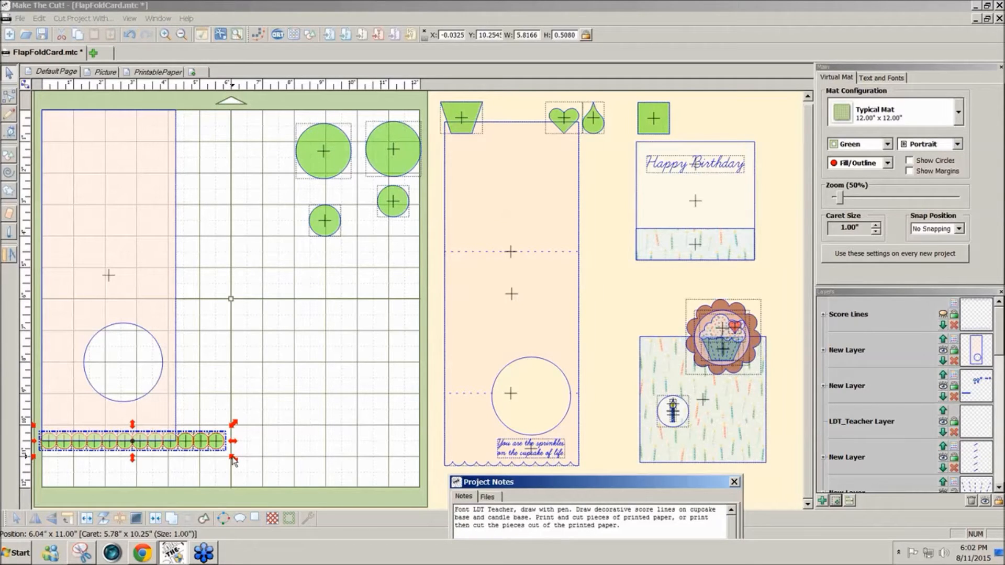
left_click_drag(234, 461, 215, 456)
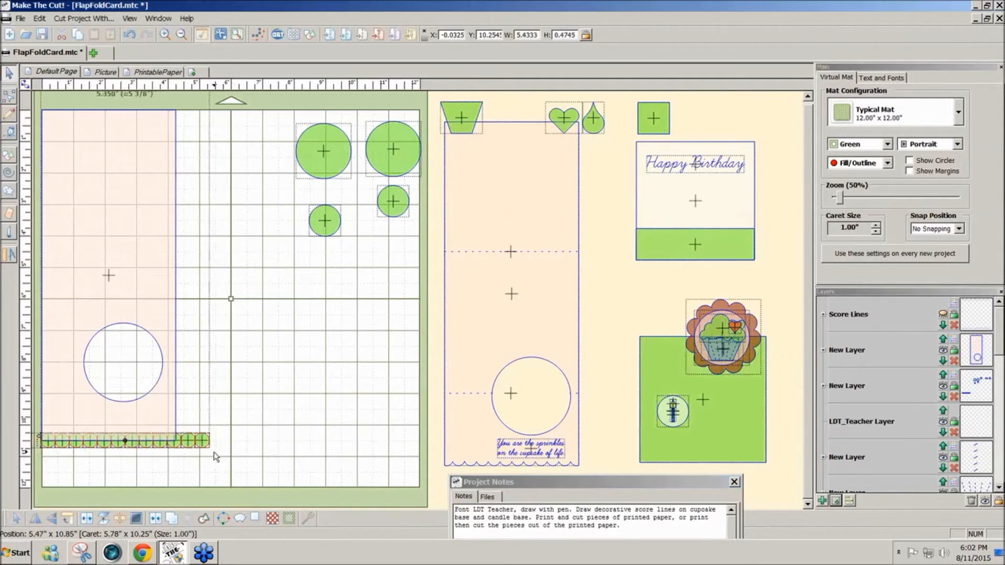
Delete the two surplus circles that extend past the card's right edge.
left_click_drag(256, 474, 176, 420)
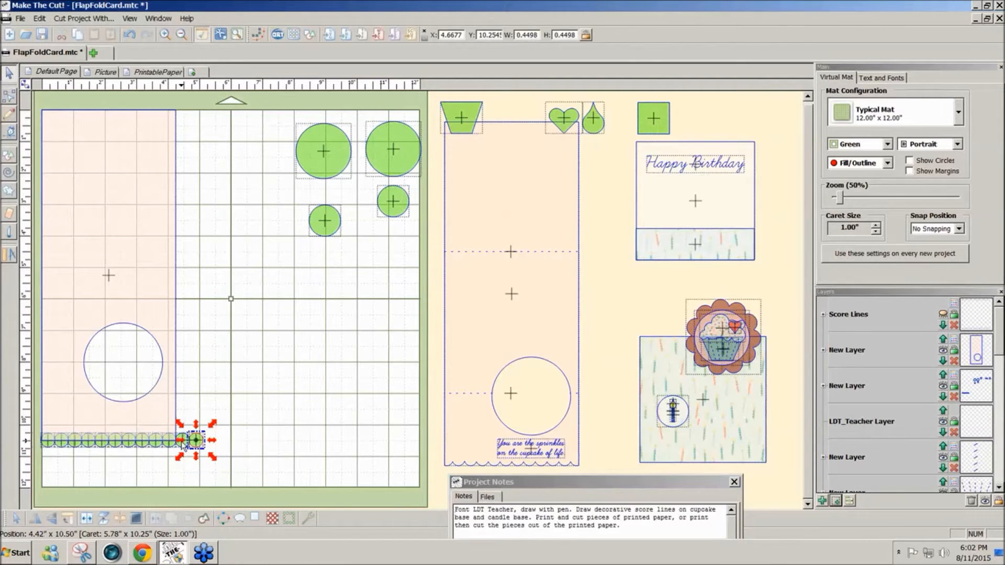
left_click_drag(224, 463, 173, 421)
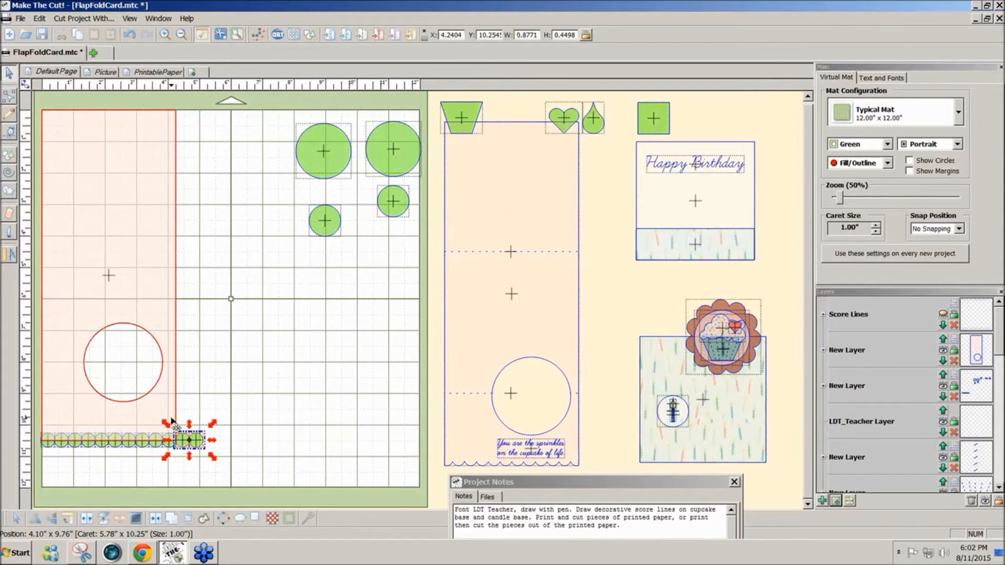
key("Delete")
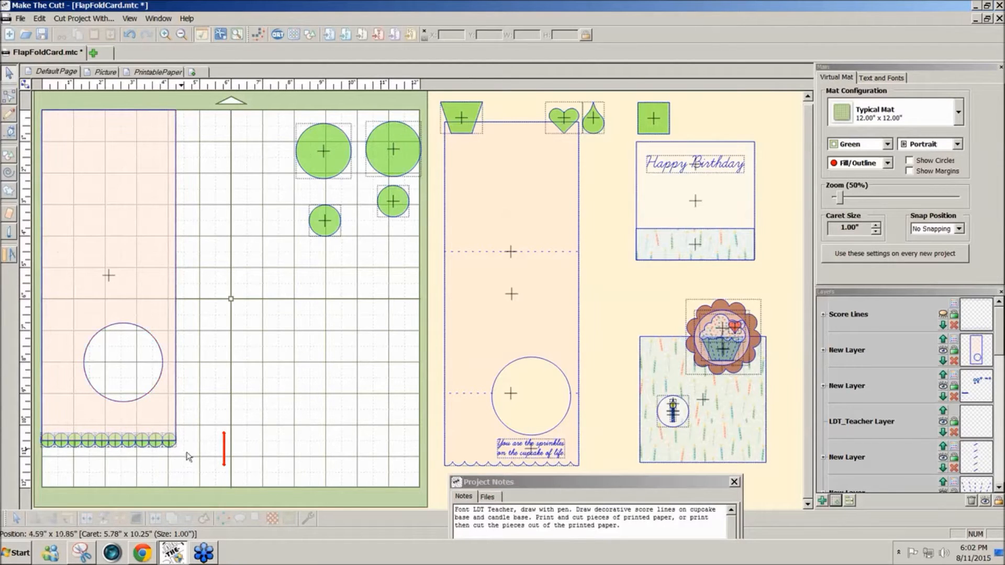
Try welding the card panel and the row of small circles into a scalloped edge, and undo the weld.
left_click_drag(186, 457, 32, 93)
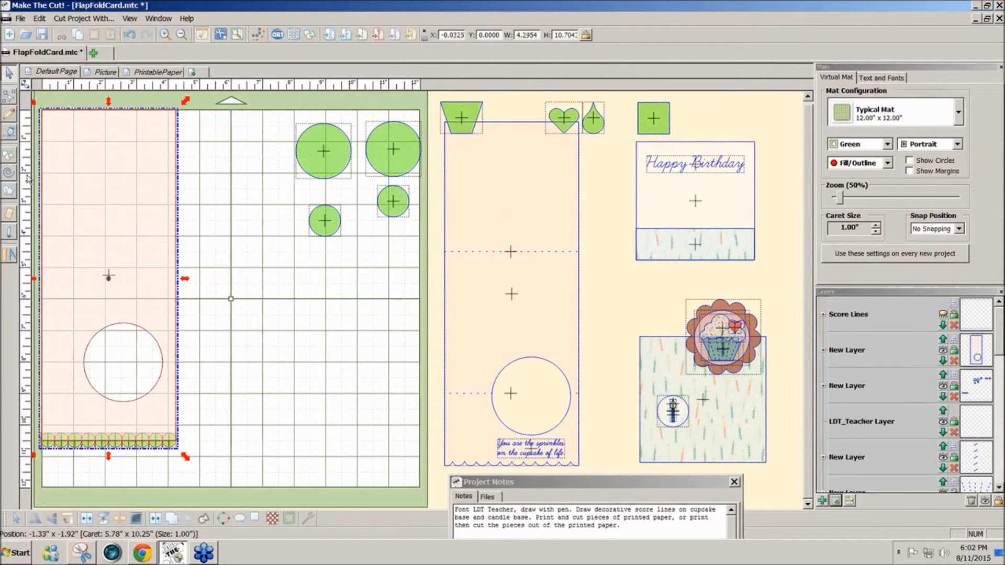
left_click(168, 520)
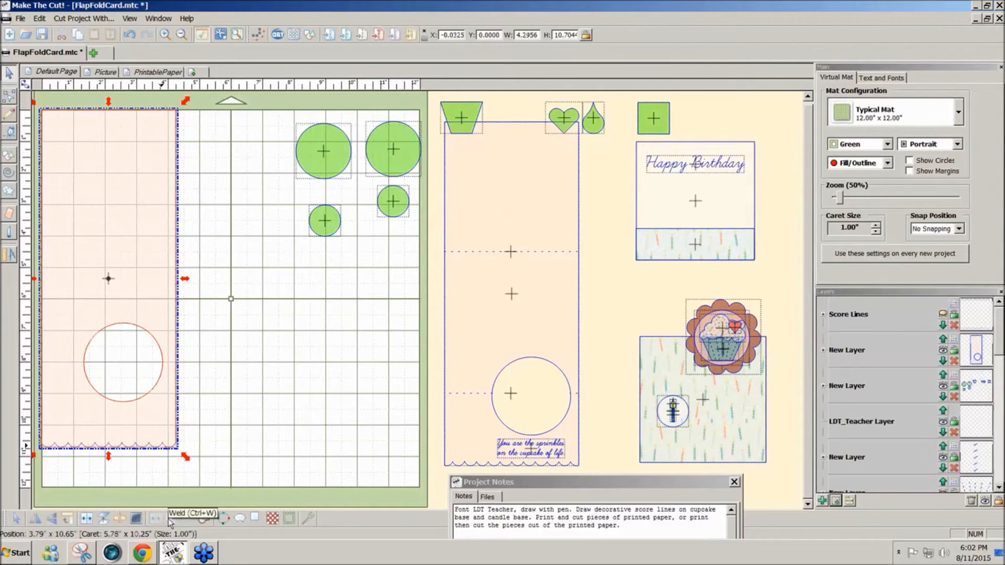
left_click(239, 465)
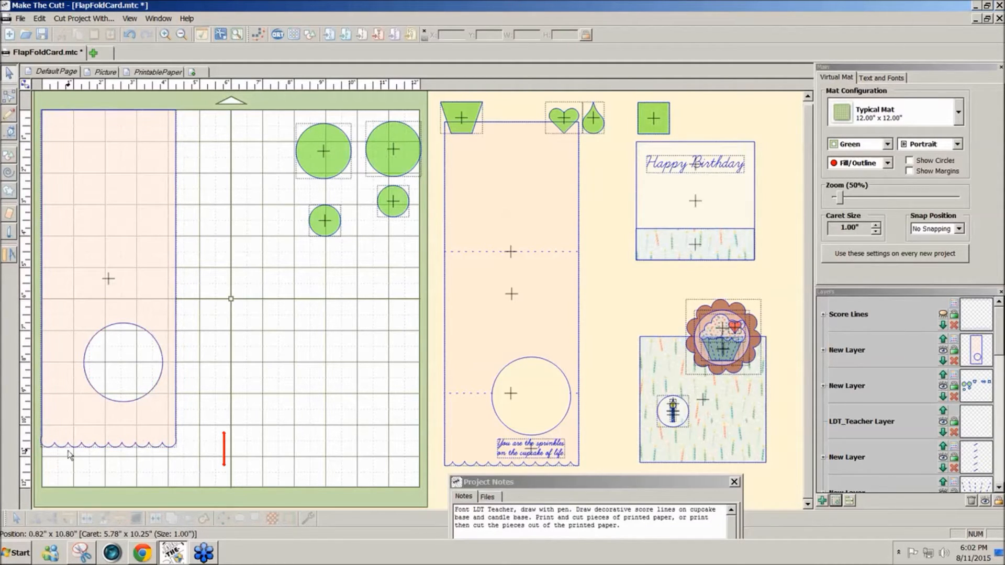
key("ctrl+z")
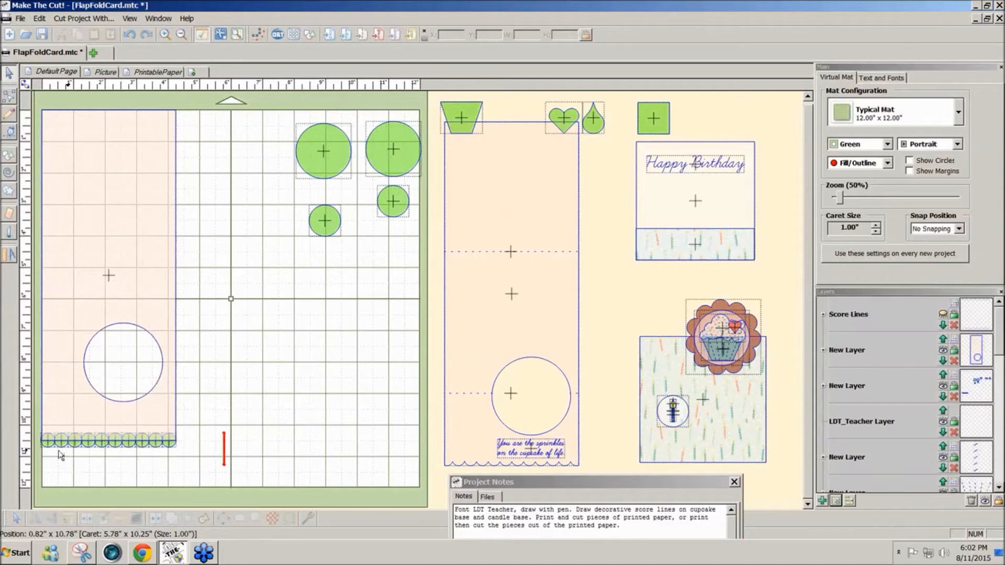
Try nudging only the leftmost scallop circle inward from the card's left edge, and undo the nudges.
left_click(47, 447)
left_click(47, 447)
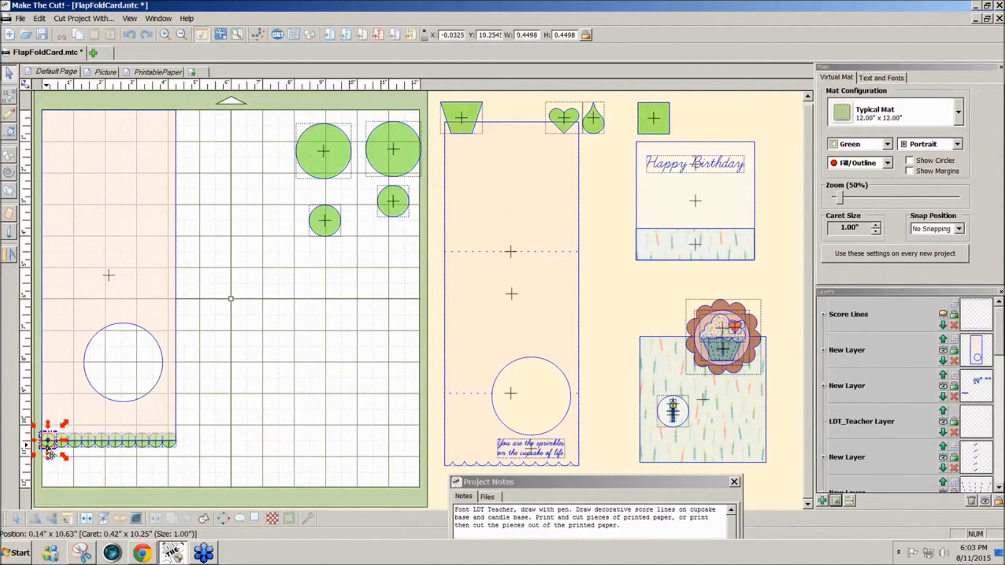
key("Right")
key("Right")
key("Right")
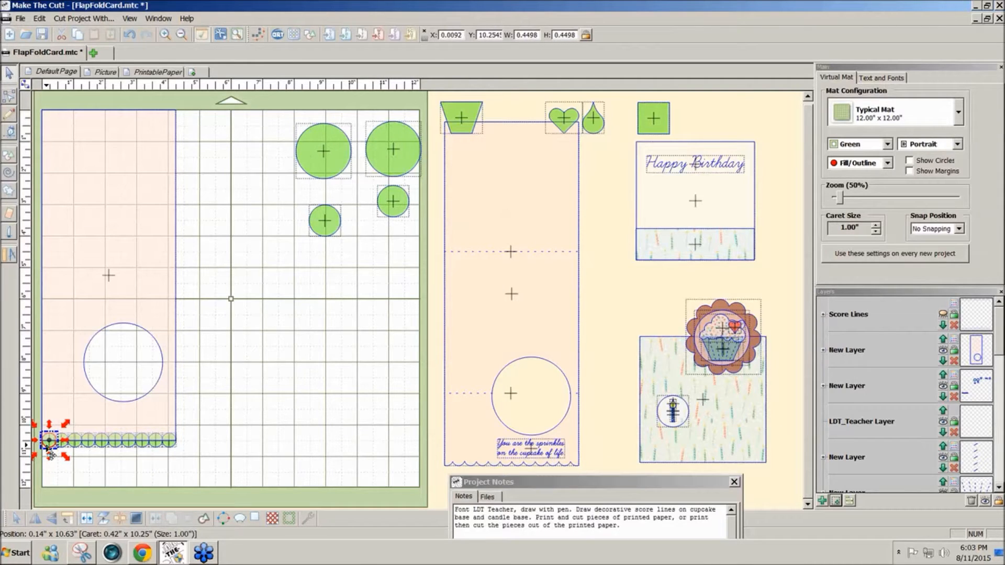
key("ctrl+z")
key("ctrl+z")
key("ctrl+z")
key("ctrl+z")
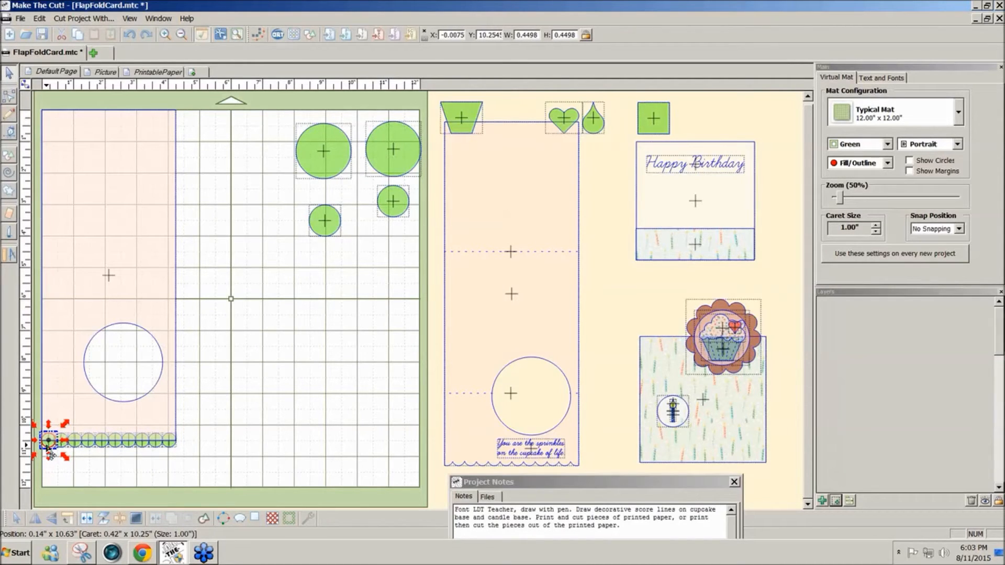
Shift the whole row of scallop circles slightly to the right, to about X 0.03.
key("Escape")
left_click_drag(204, 462, 35, 444)
left_click(219, 473)
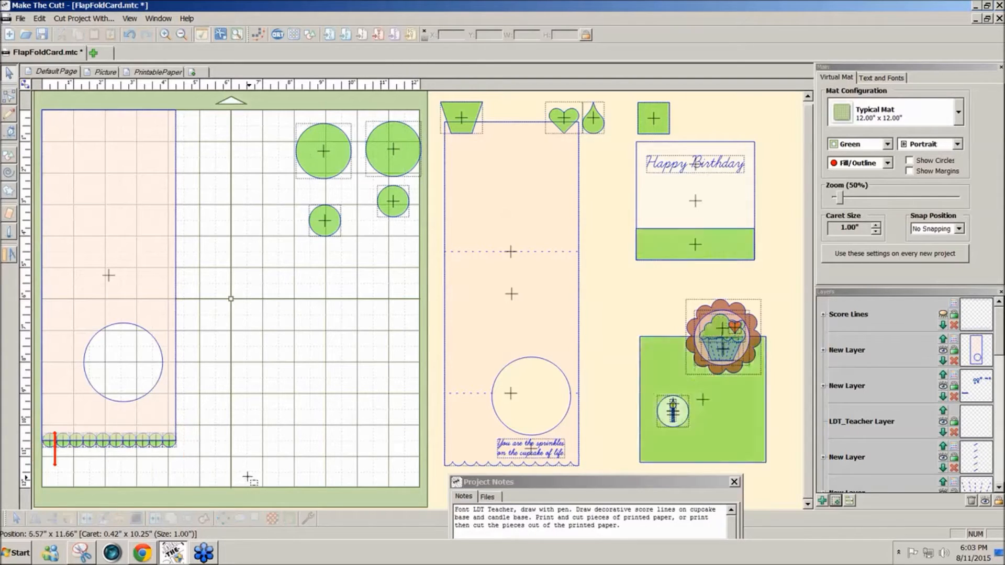
Try joining and also welding the card panel with the shifted scallop row, and undo the result.
left_click_drag(219, 472, 23, 95)
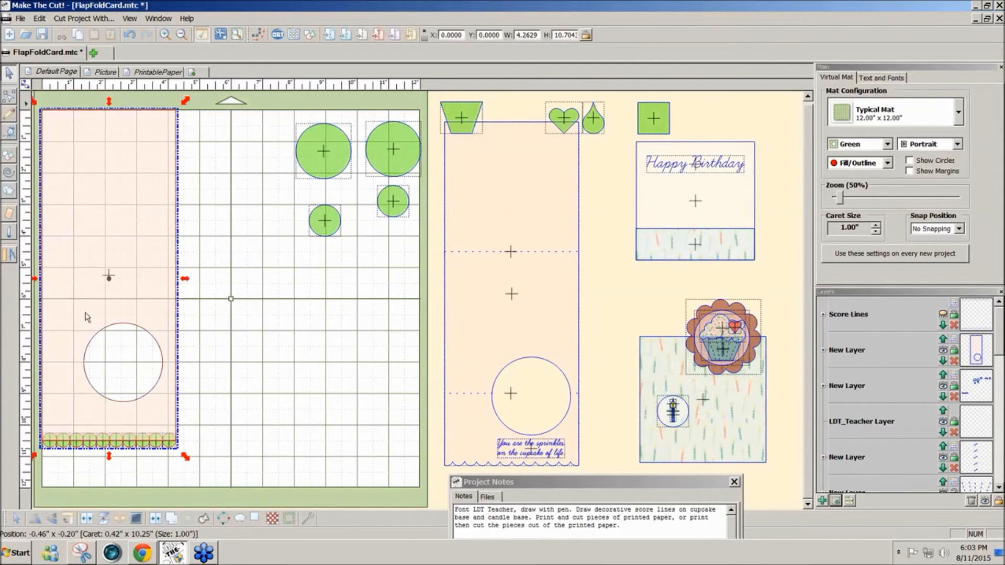
left_click(155, 518)
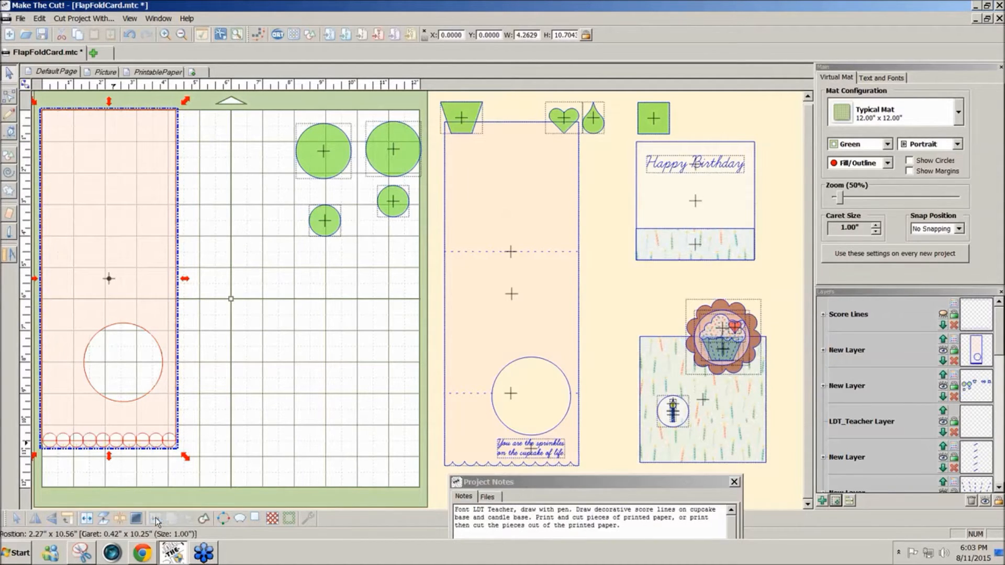
left_click_drag(231, 476, 34, 97)
left_click(185, 517)
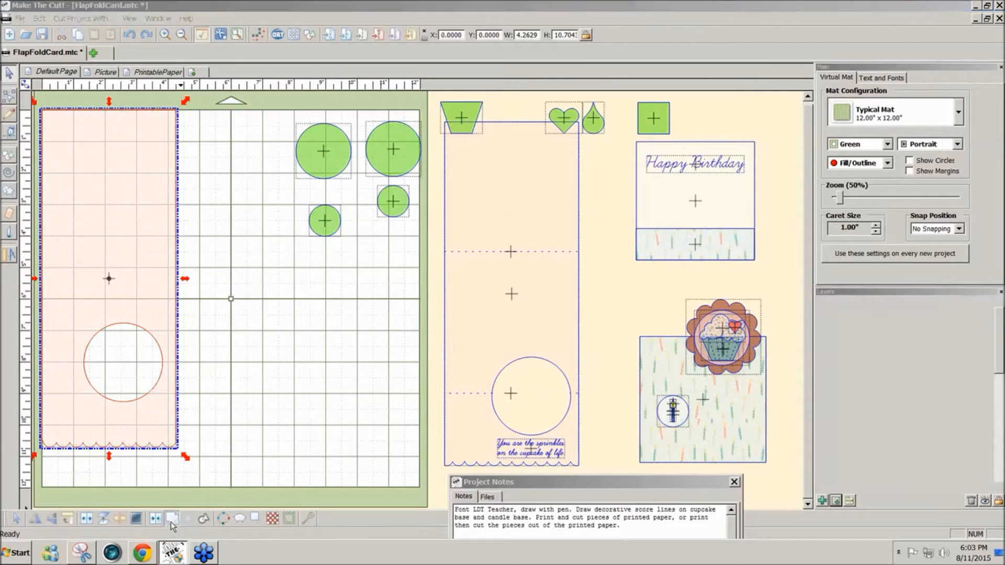
left_click(236, 455)
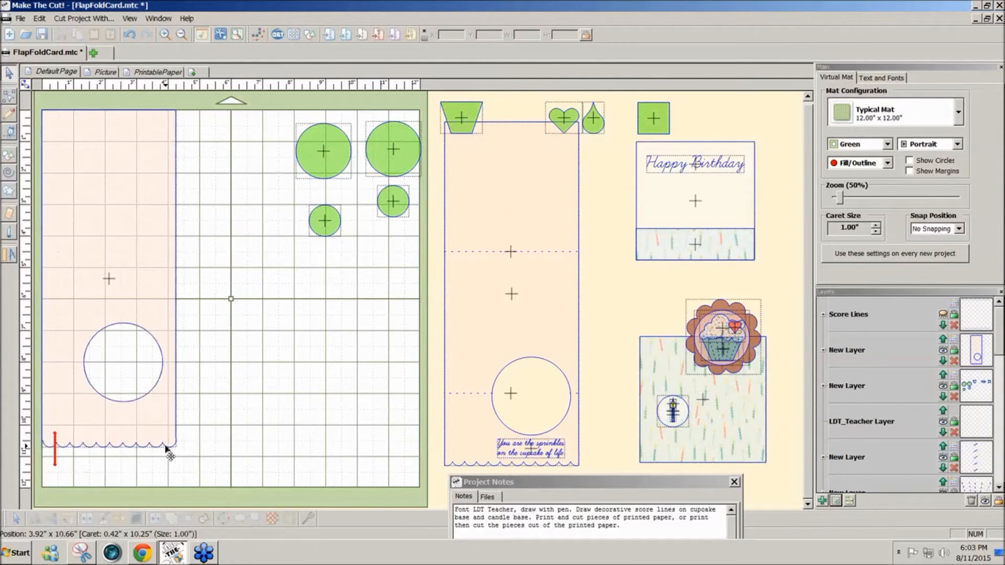
key("ctrl+z")
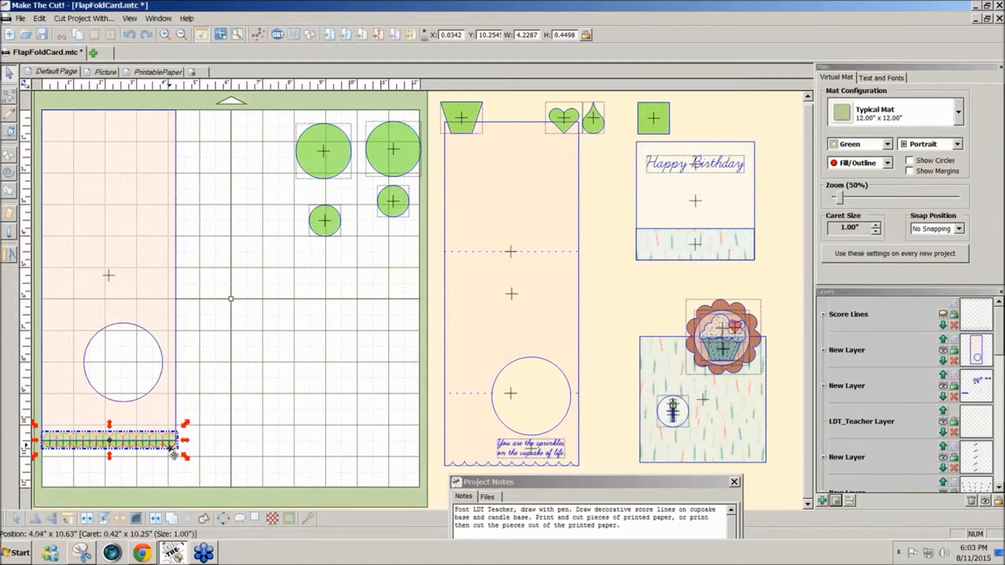
Undo the last resizing of the scallop circle row and move it off the card panel to about X 4.65, Y 11.00.
key("ctrl+z")
key("ctrl+z")
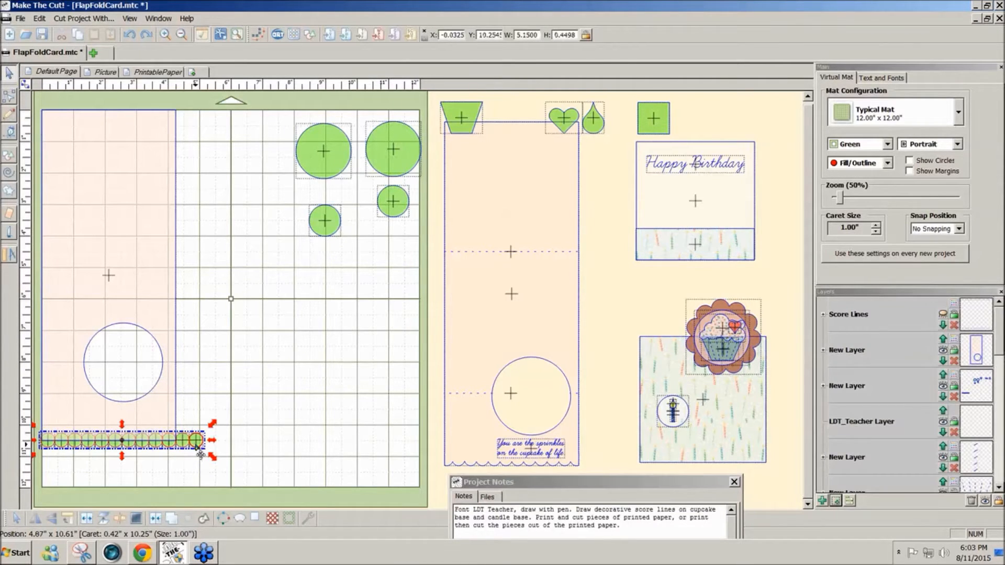
left_click_drag(177, 456, 331, 474)
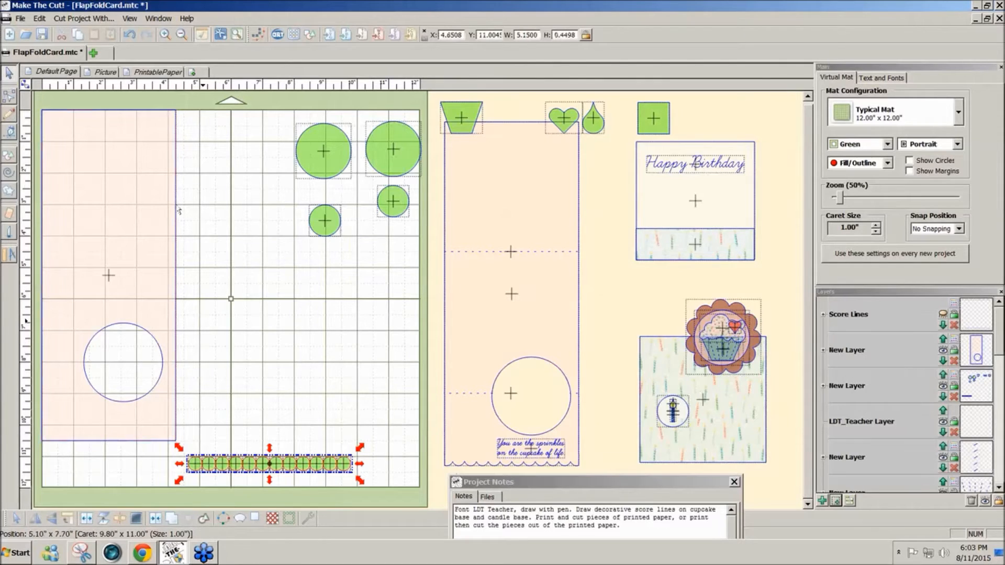
Move the card panel toward the mat's middle and fit the scallop circle row, about 4.67 inches wide, across its lower edge.
left_click_drag(208, 97, 150, 423)
mouse_move(308, 465)
left_mouse_down()
mouse_move(241, 451)
mouse_move(264, 451)
mouse_move(242, 453)
mouse_move(258, 453)
mouse_move(252, 442)
mouse_move(307, 460)
mouse_move(294, 461)
left_mouse_up()
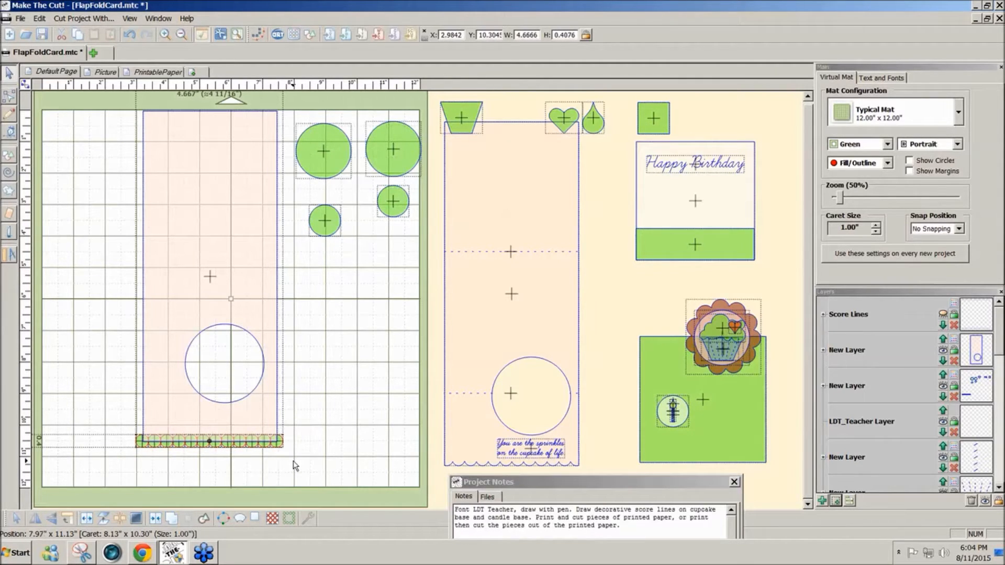
left_click_drag(295, 463, 295, 463)
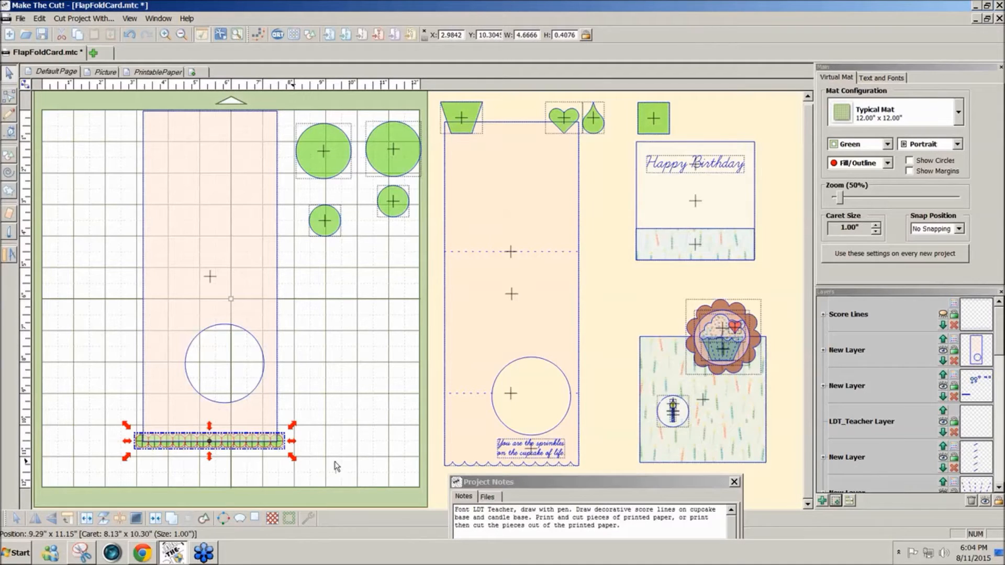
Weld the row of scallop circles into a single scalloped strip.
key("Escape")
left_click_drag(336, 466, 116, 425)
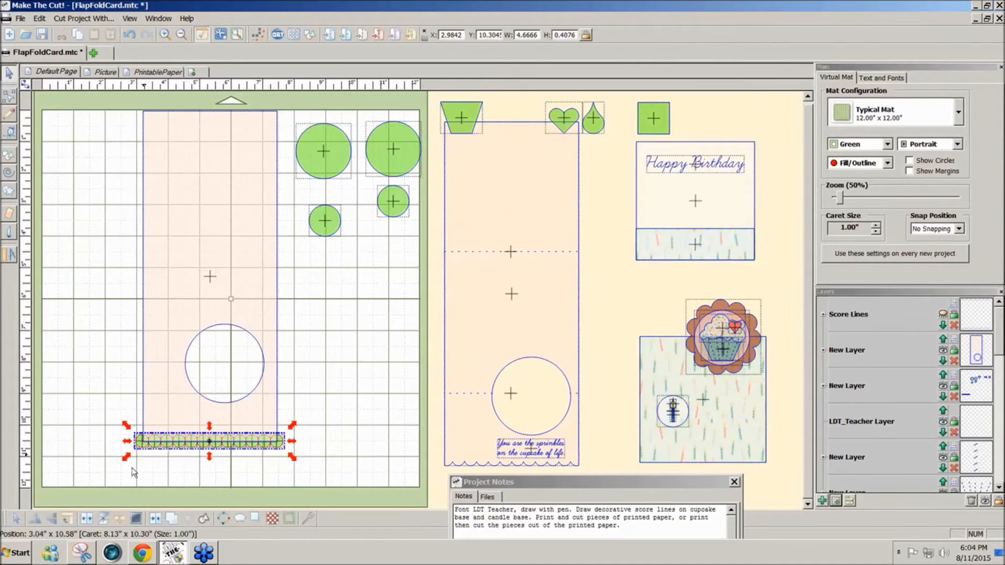
left_click(172, 518)
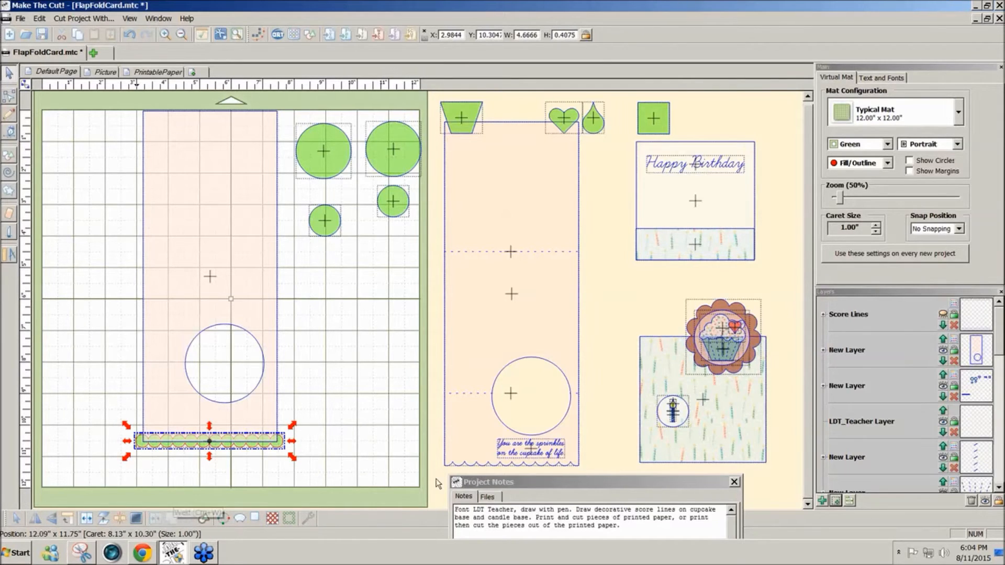
key("Escape")
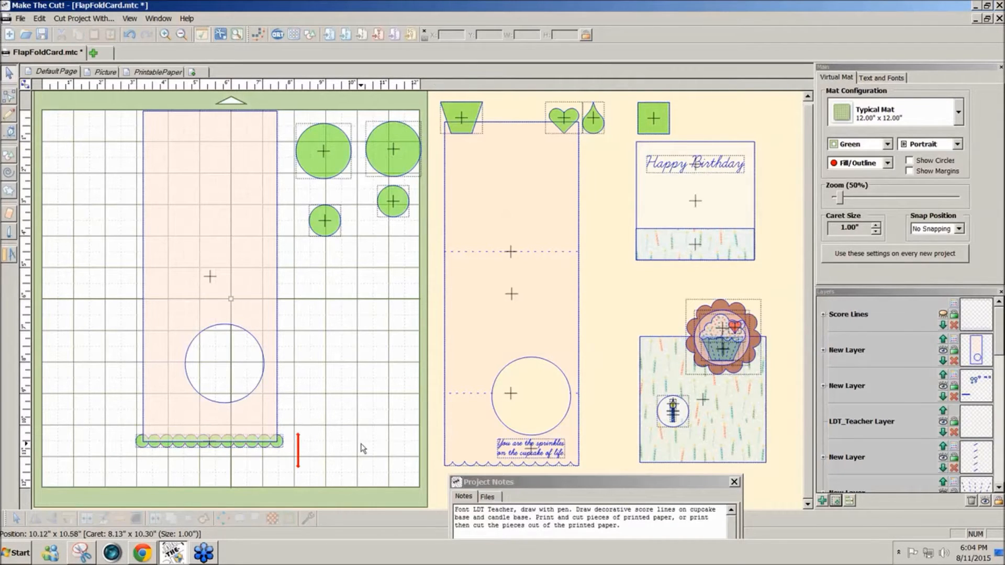
Place a copy of the 1-inch square over each end of the scalloped strip beside the card, and join the two squares.
left_click(658, 126)
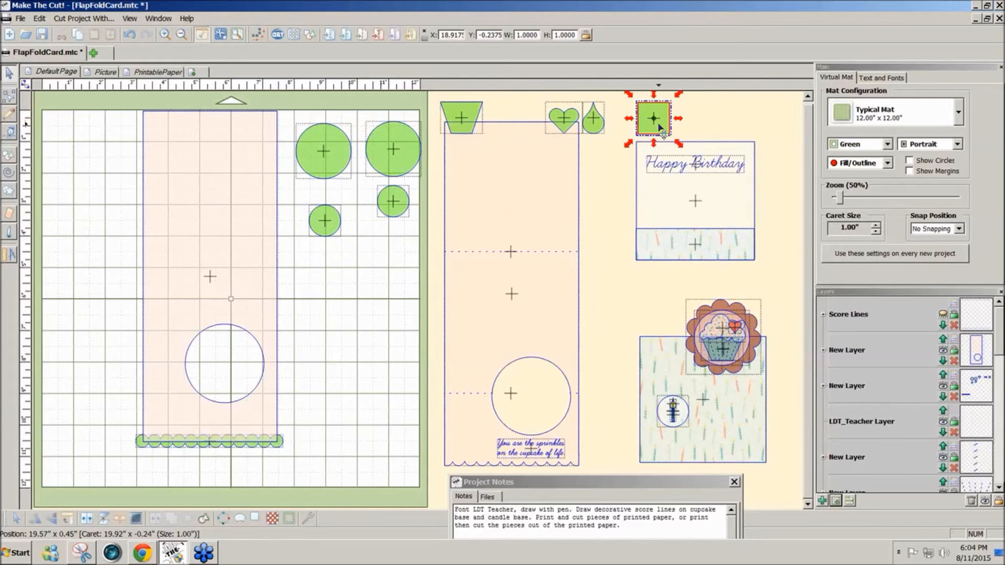
left_click_drag(659, 127, 300, 446)
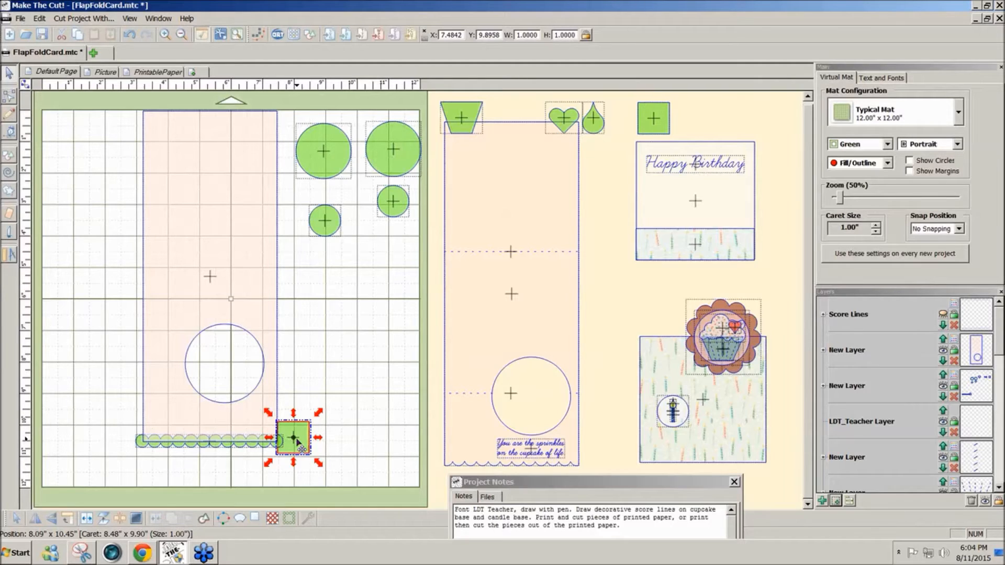
left_click_drag(297, 442, 131, 443)
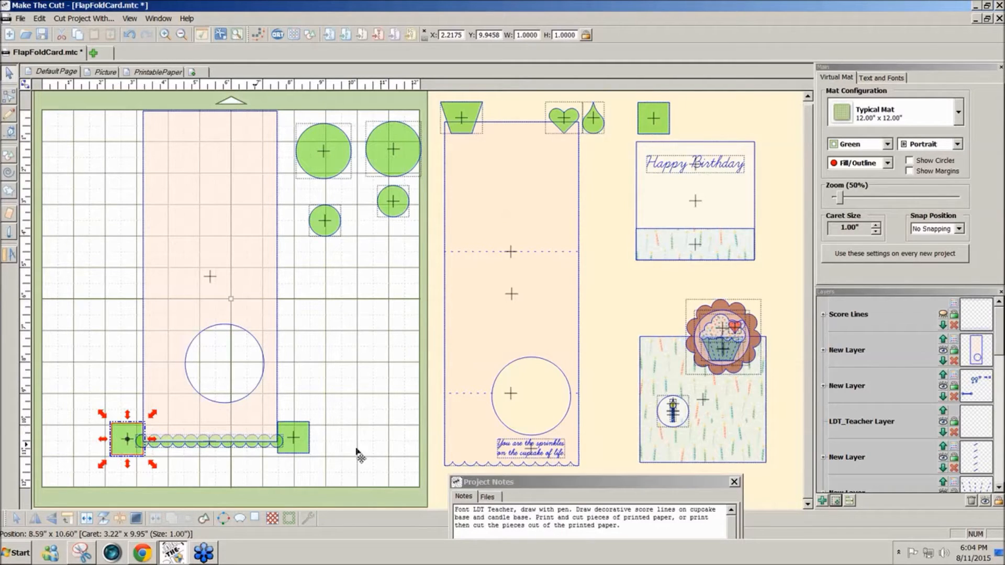
left_click(295, 445, "shift")
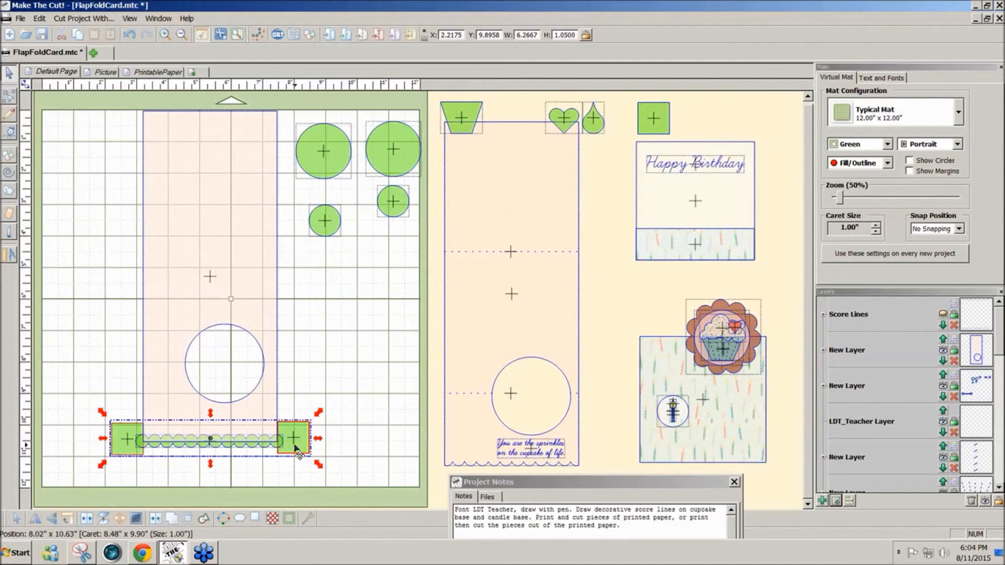
left_click(155, 522)
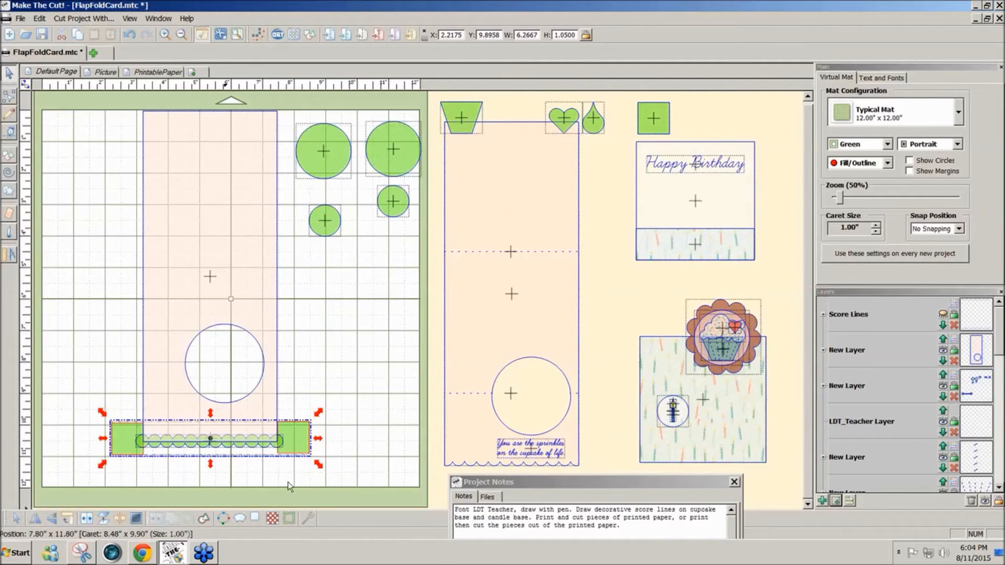
Cut the joined squares out of the scalloped strip with a Boolean A-B Difference.
left_click(338, 478)
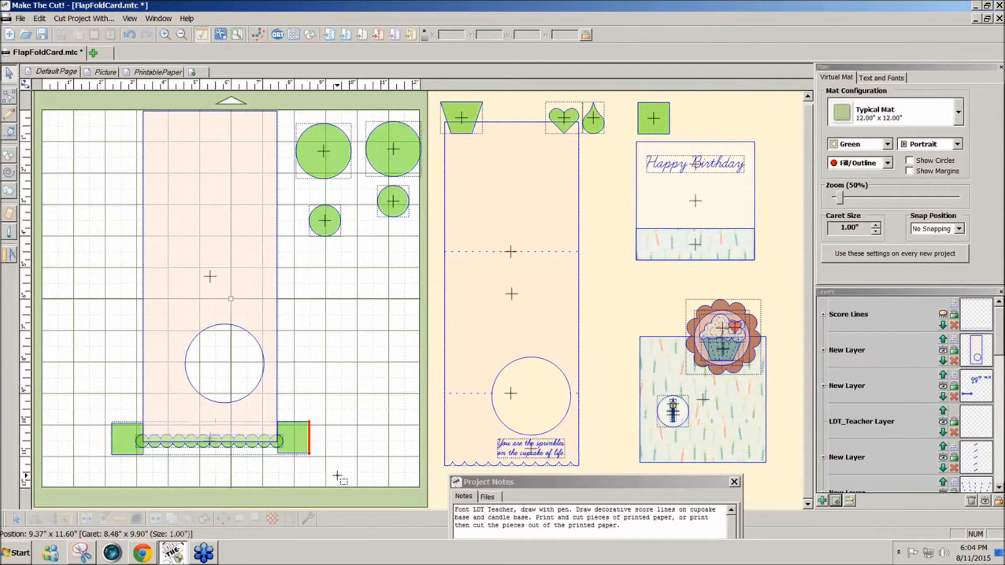
left_click_drag(338, 478, 8, 421)
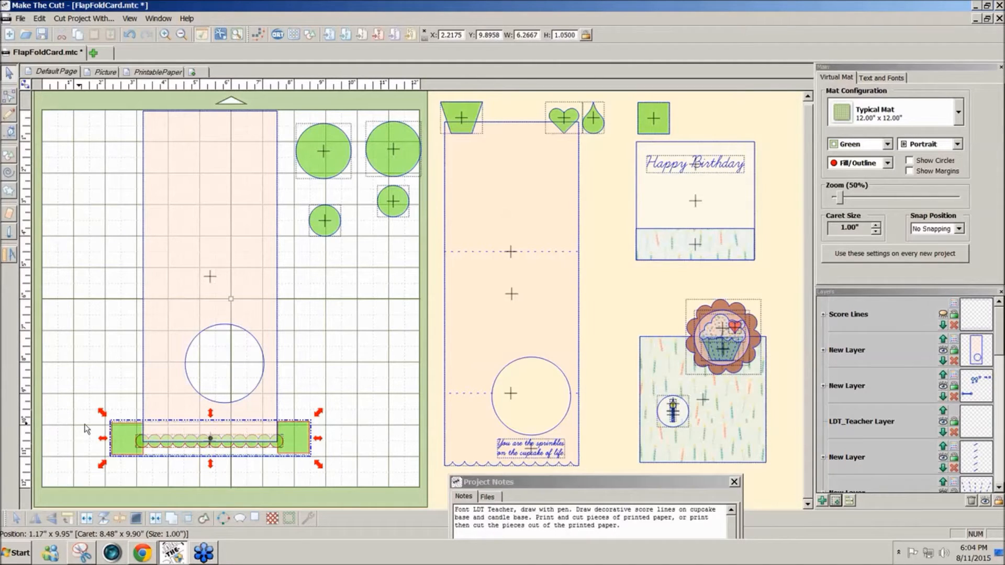
left_click(190, 521)
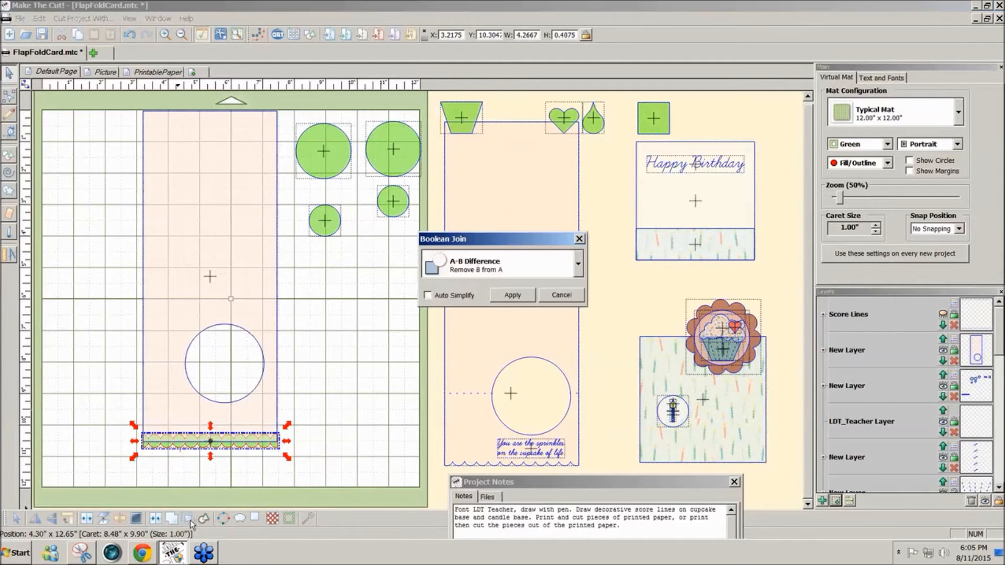
left_click(499, 294)
Try welding the card panel with the trimmed scalloped strip, and undo both the weld and the trimming.
left_click(309, 447)
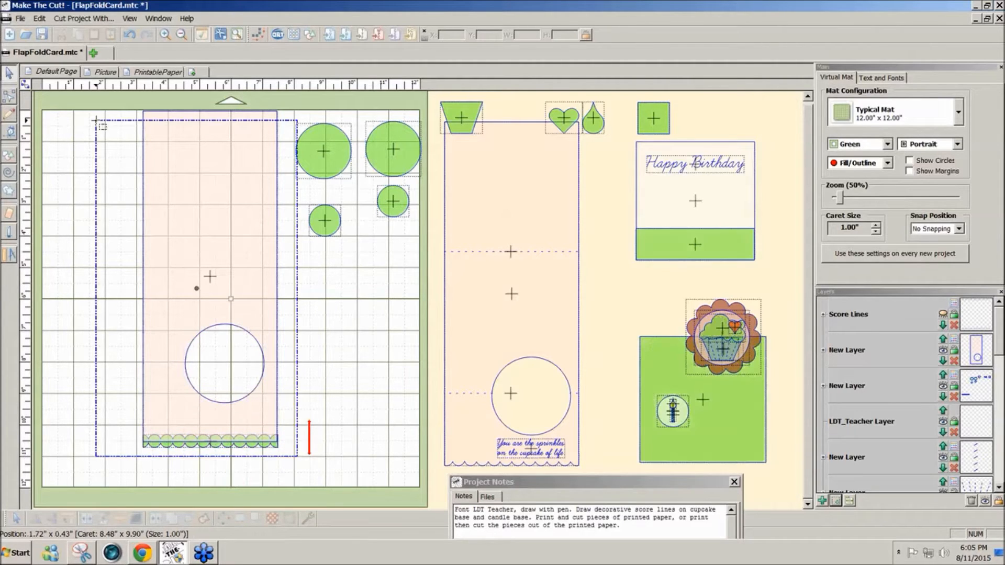
left_click(270, 441)
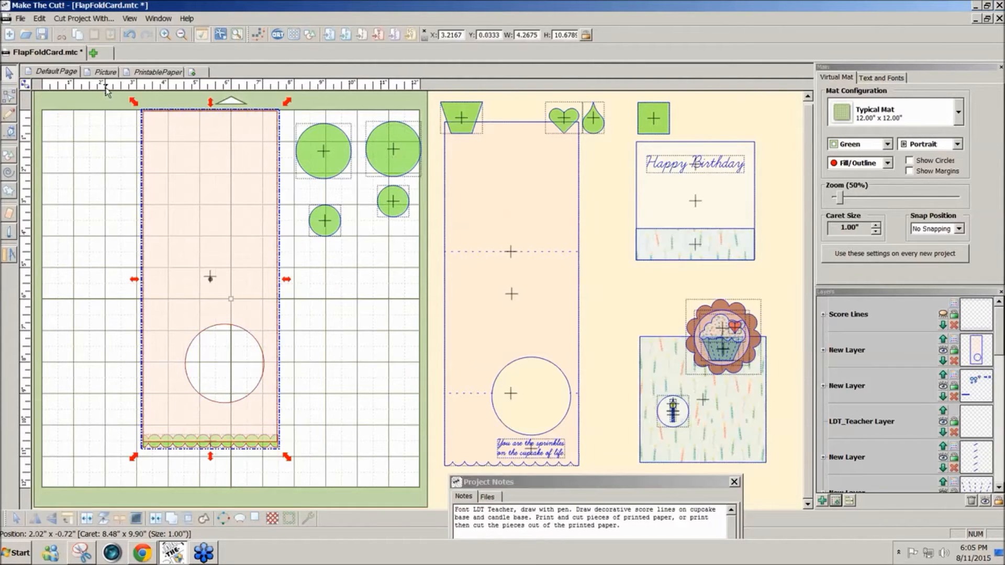
left_click(171, 518)
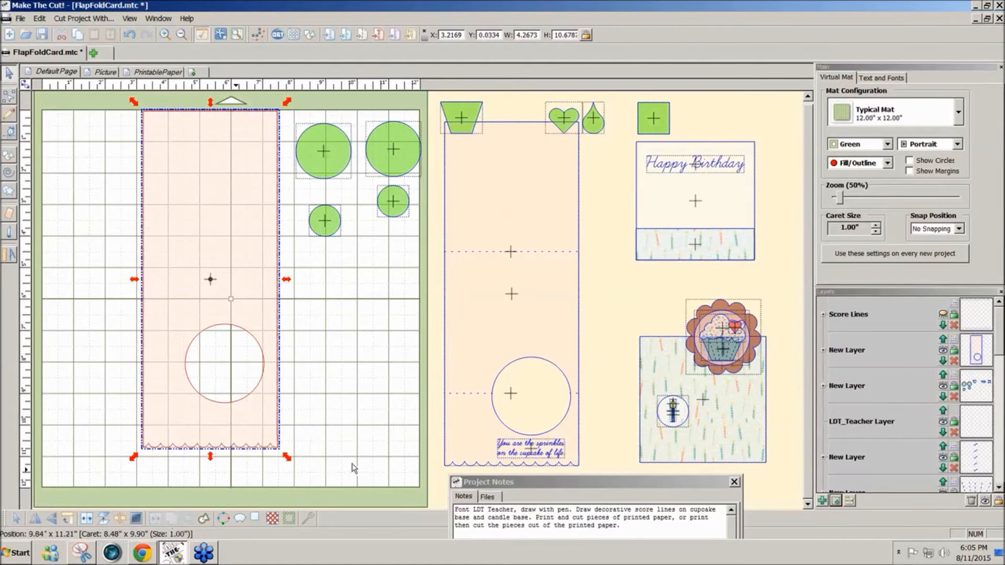
left_click(335, 465)
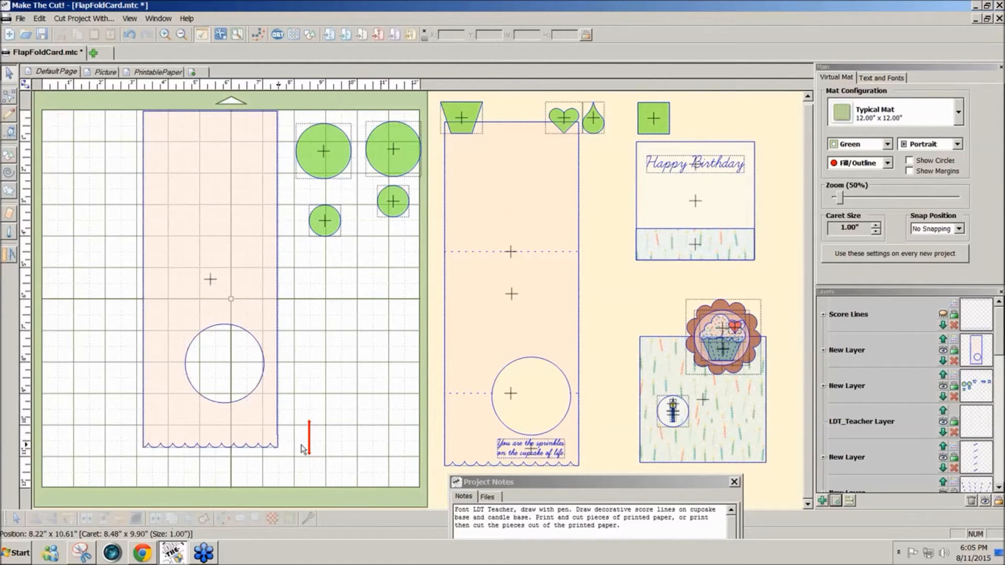
key("ctrl+v")
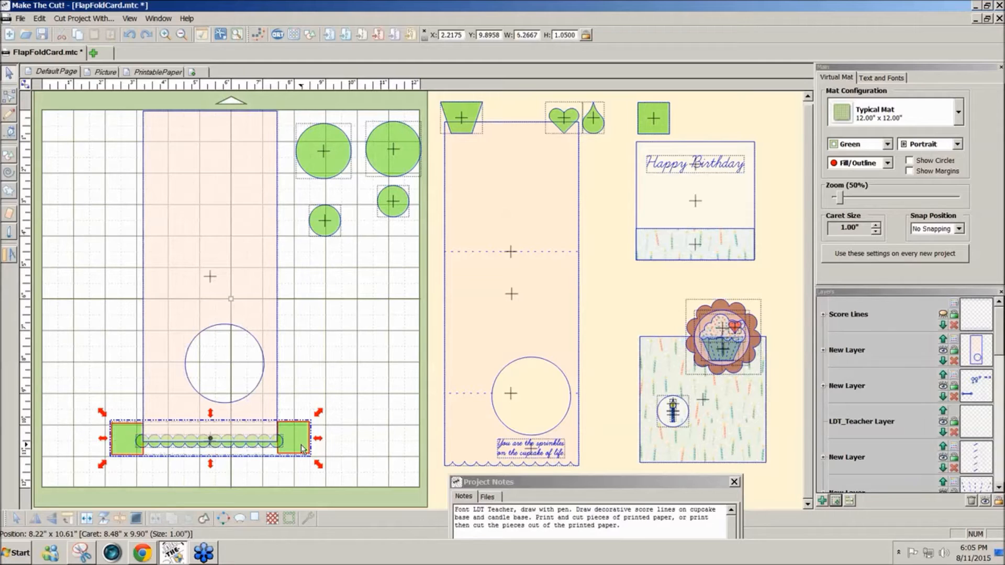
Nudge the joined squares left to X 2.2036 so the right-hand square meets the card's right edge.
scroll(300, 444, "up", 5)
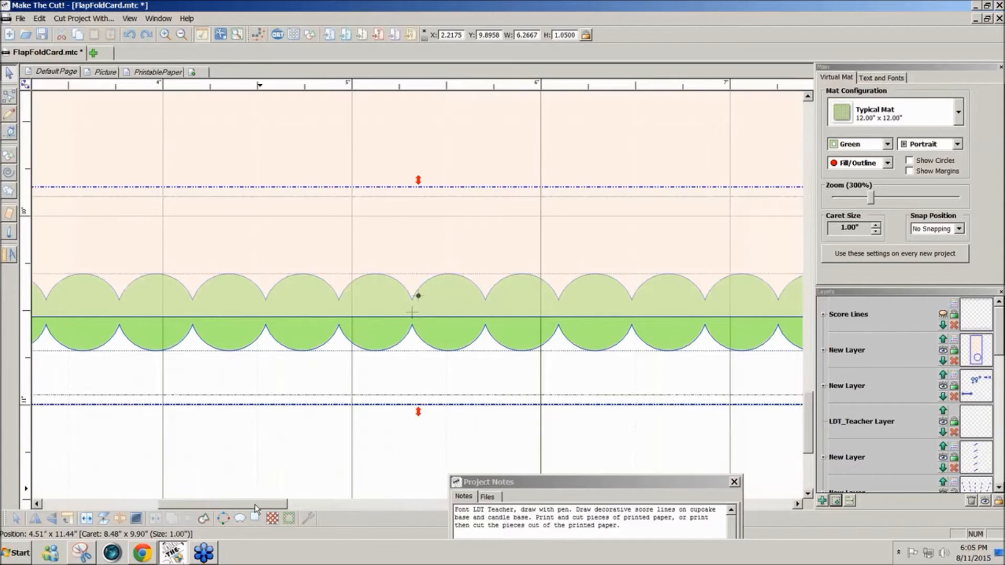
left_click_drag(255, 508, 350, 508)
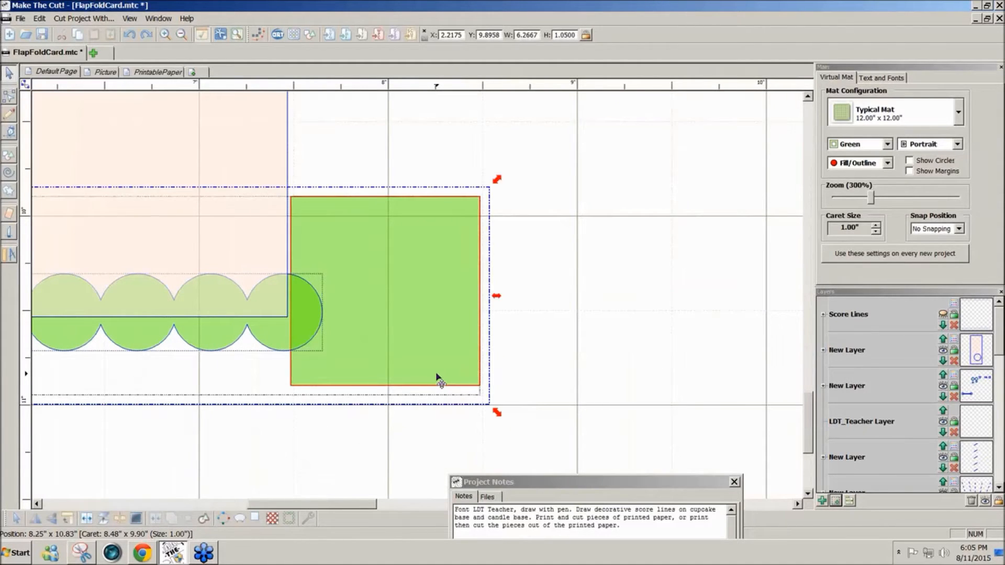
key("Left")
key("Left")
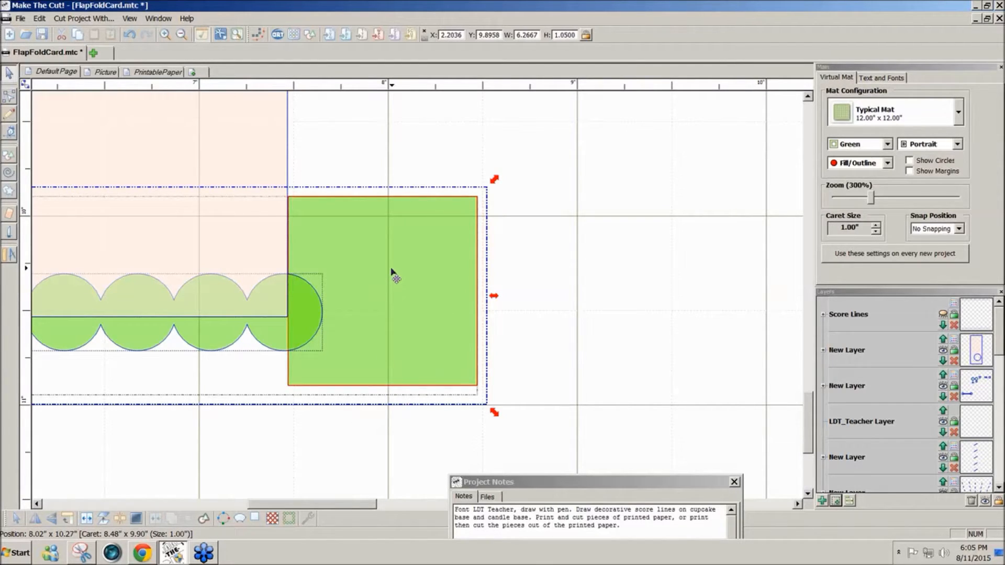
Nudge the joined squares right to X 2.2119 toward the card's left edge, and check the alignment at the right edge.
left_click_drag(287, 505, 123, 506)
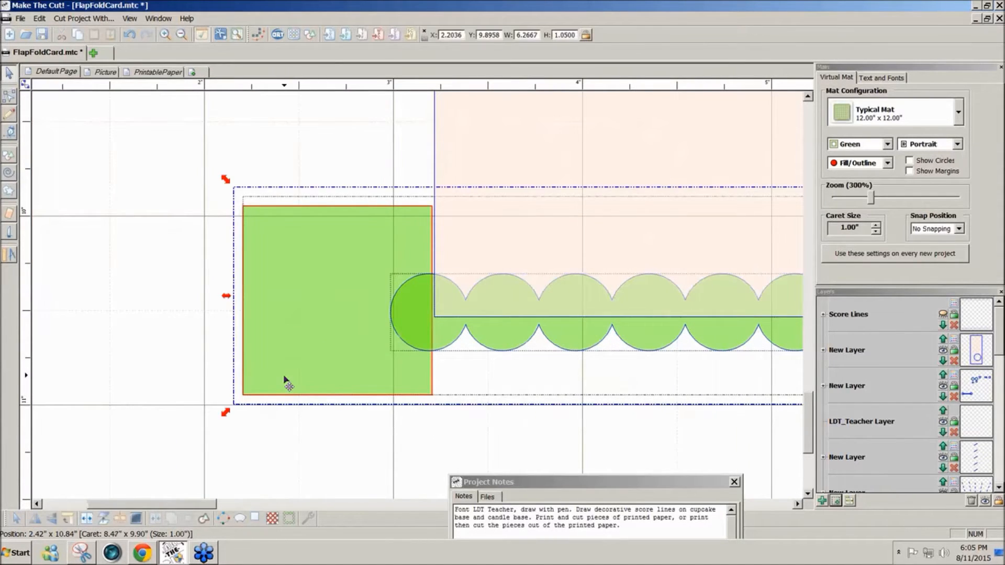
key("Right")
key("Right")
key("Right")
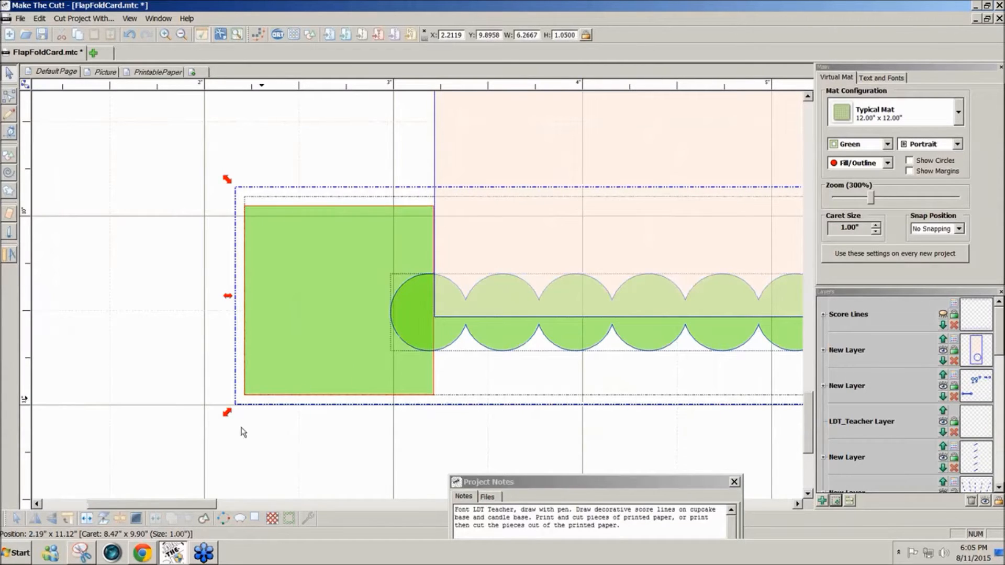
left_click_drag(196, 504, 223, 511)
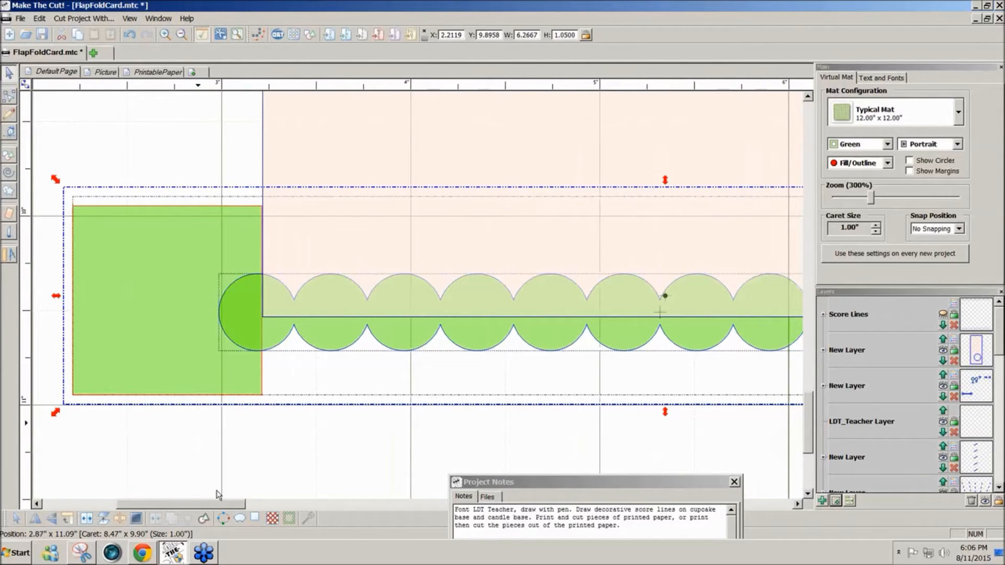
left_click_drag(221, 508, 282, 504)
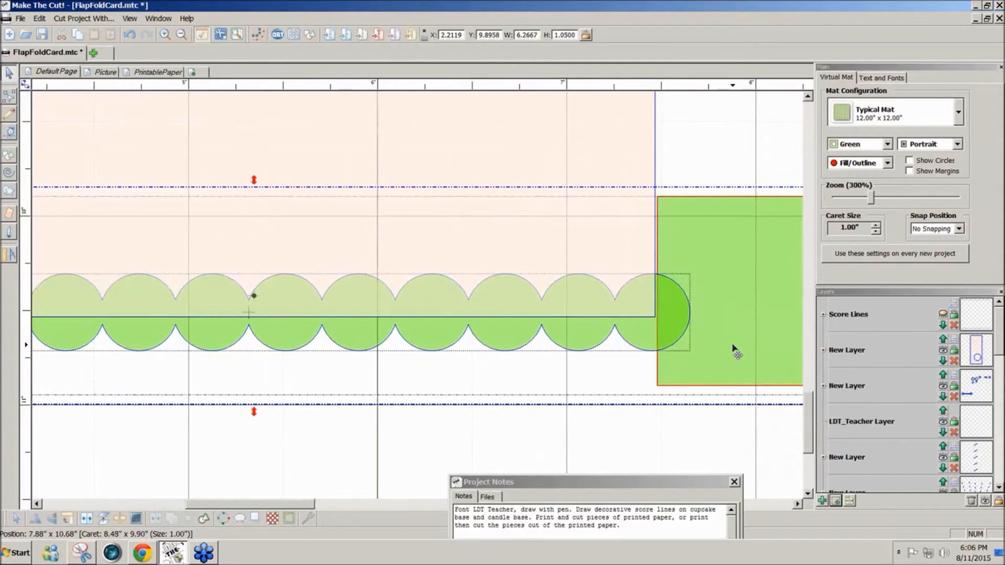
Split the joined pair of squares back into two separate shapes.
left_click(693, 439)
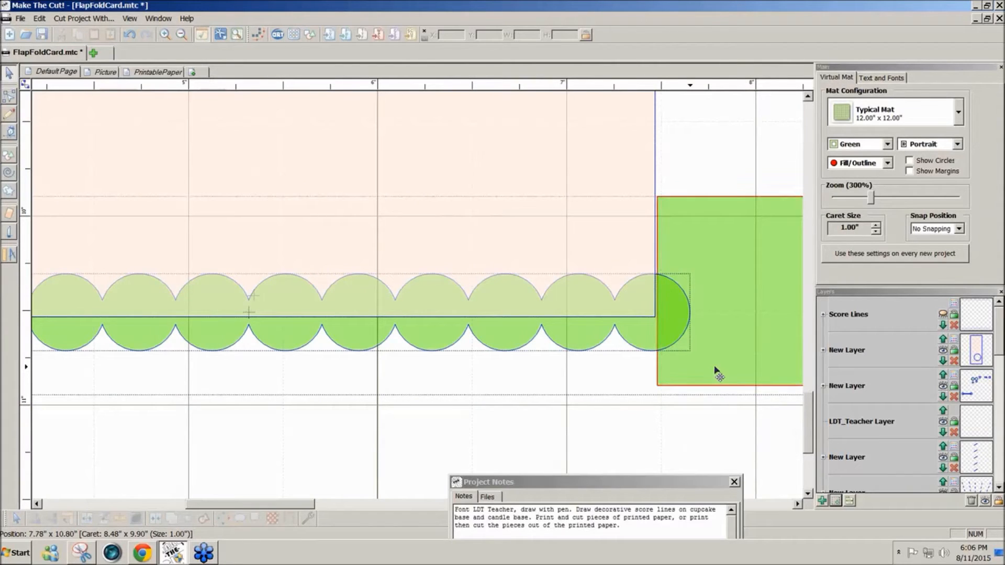
left_click(716, 367)
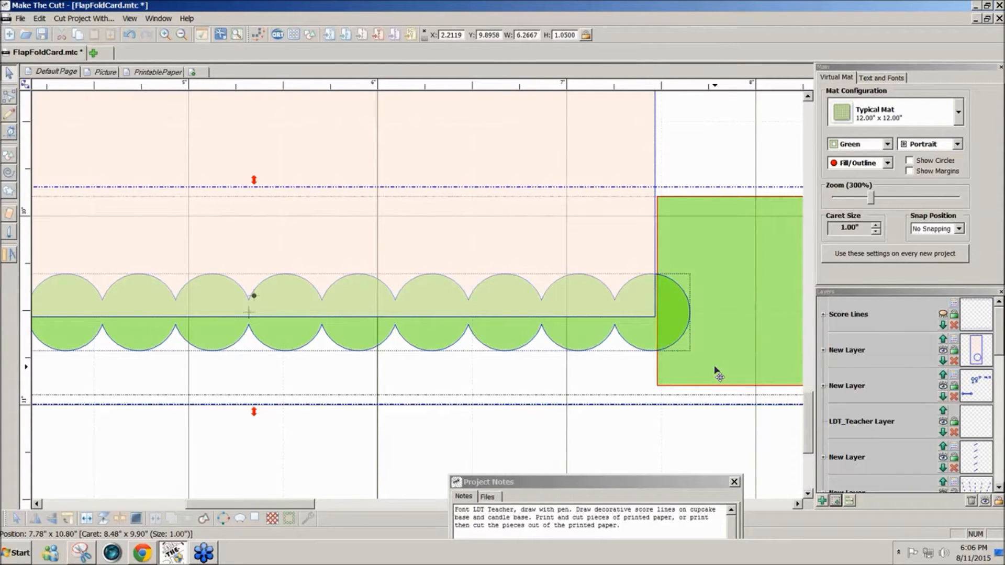
left_click(87, 525)
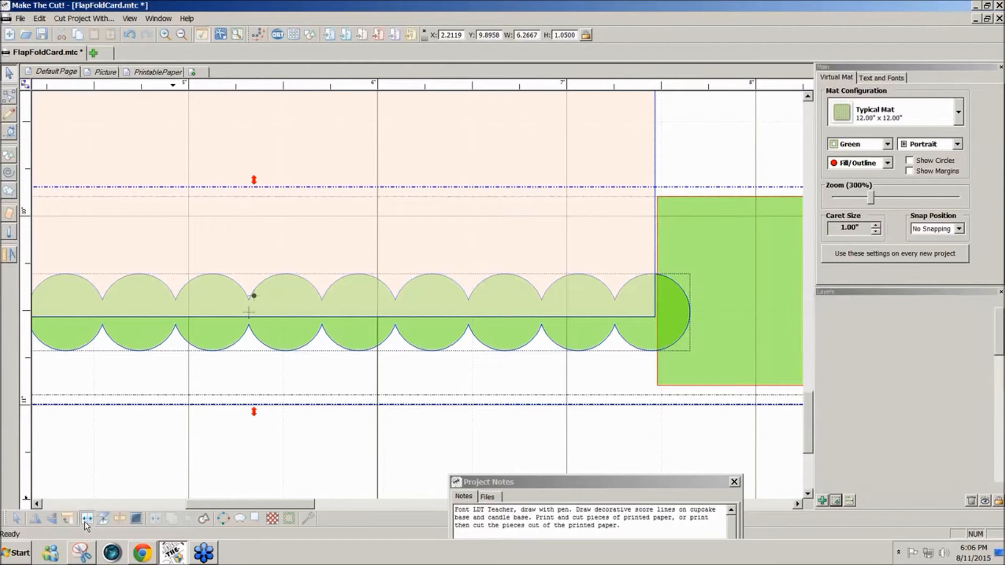
Align the squares flush with the card's side edges, placing the right-hand one at X 7.4675 and the left-hand one at X 2.2175.
left_click(727, 373)
key("Left")
key("Left")
key("Left")
key("Left")
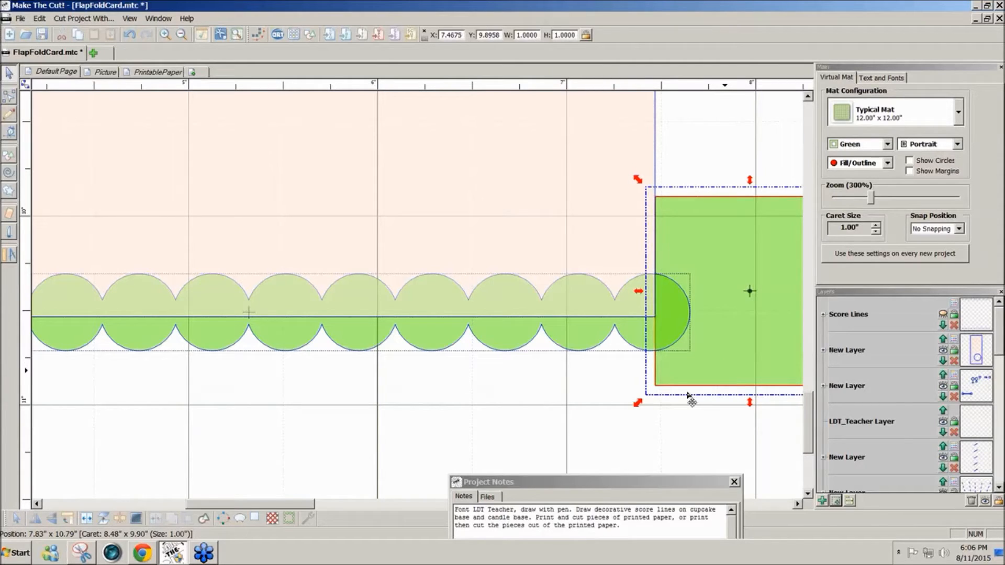
left_click_drag(236, 509, 220, 508)
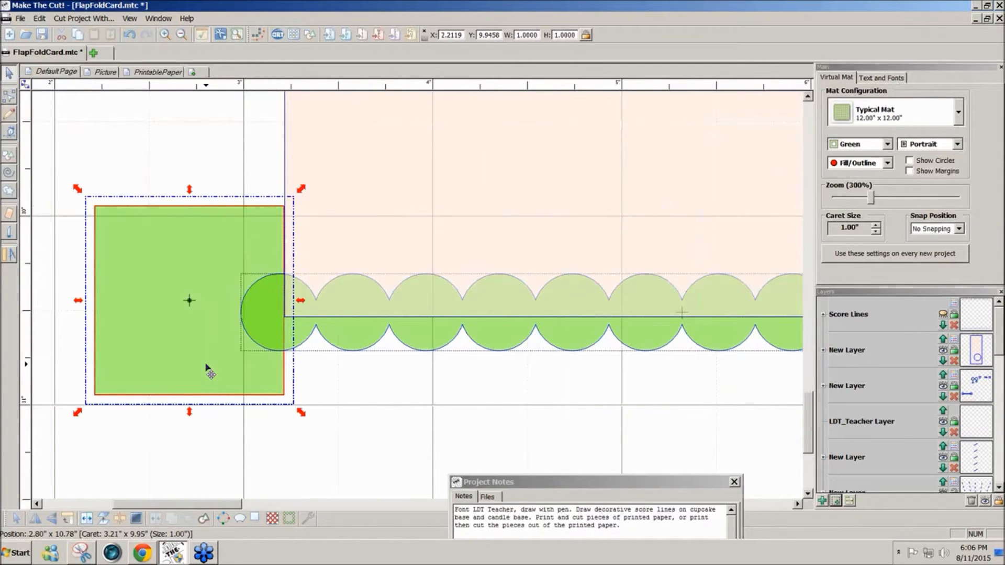
key("Right")
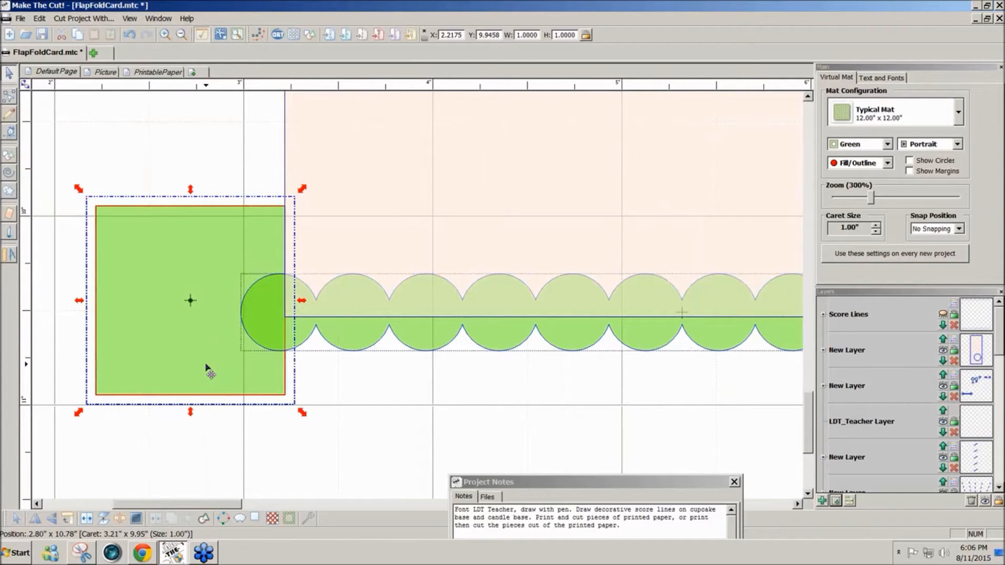
Join the two aligned squares into one shape and select it together with the scalloped strip.
left_click_drag(180, 507, 279, 510)
key("ctrl+a")
left_click(156, 520)
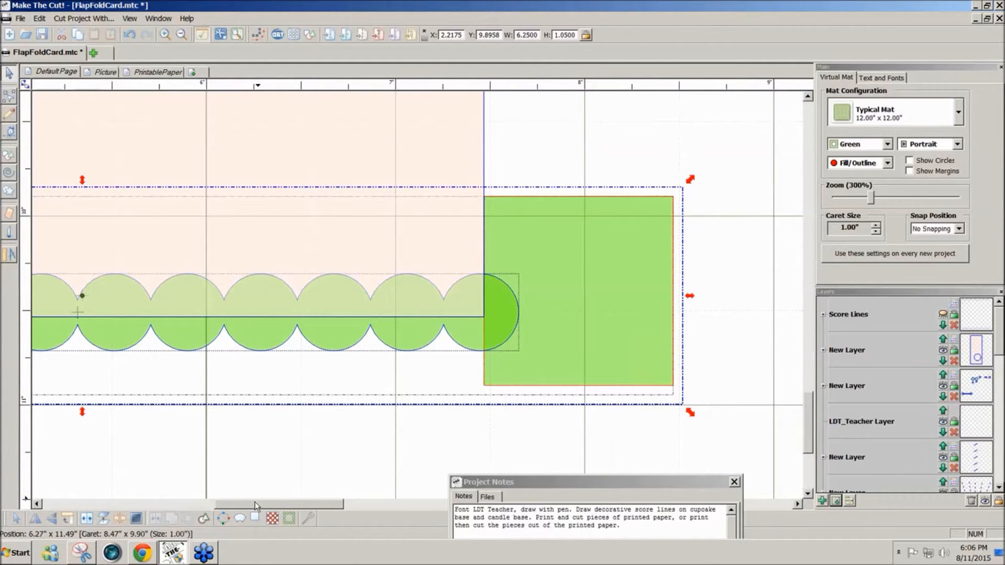
left_click_drag(255, 505, 179, 507)
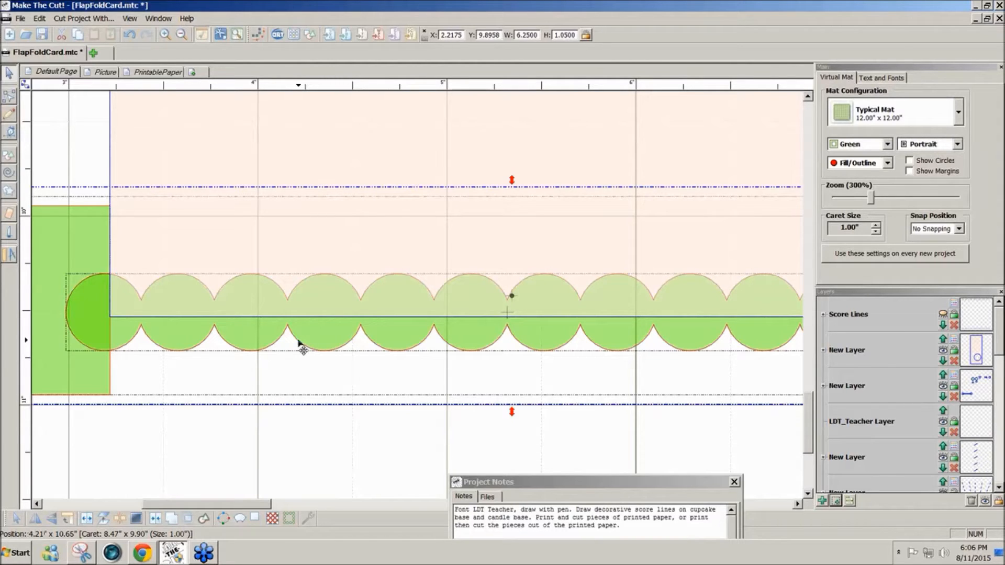
Subtract the joined squares from the scalloped strip with an A-B Difference boolean join, and check the trimmed end.
left_click(188, 518)
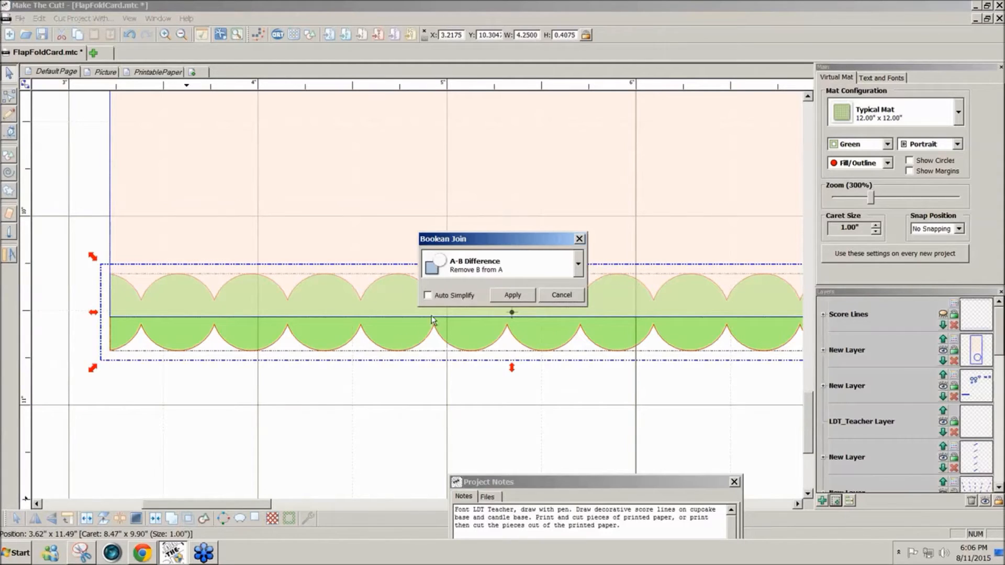
left_click(513, 295)
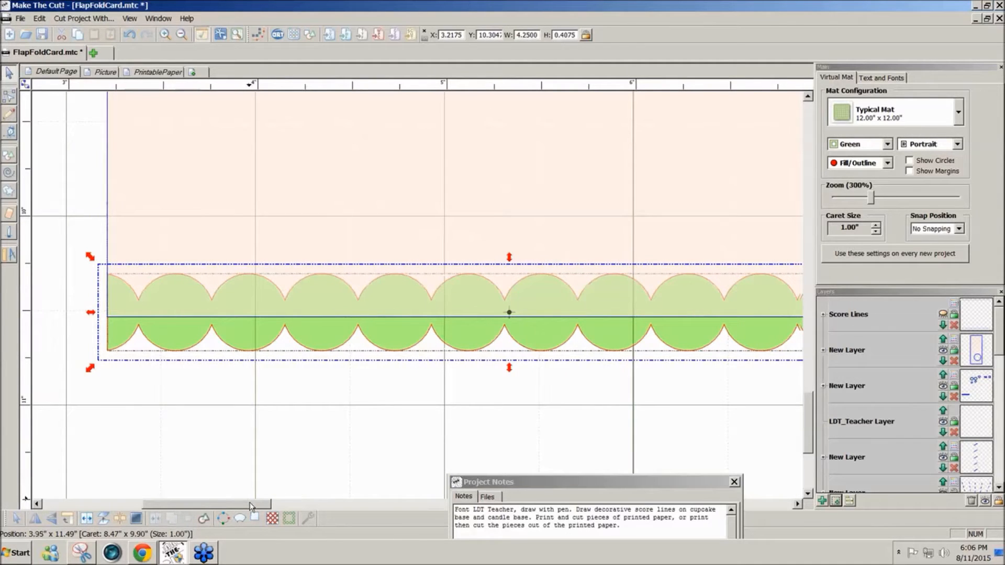
left_click_drag(251, 506, 320, 506)
Select the card together with the trimmed scalloped strip, weld them into one shape, and inspect the result.
left_click(457, 228)
left_click(457, 228)
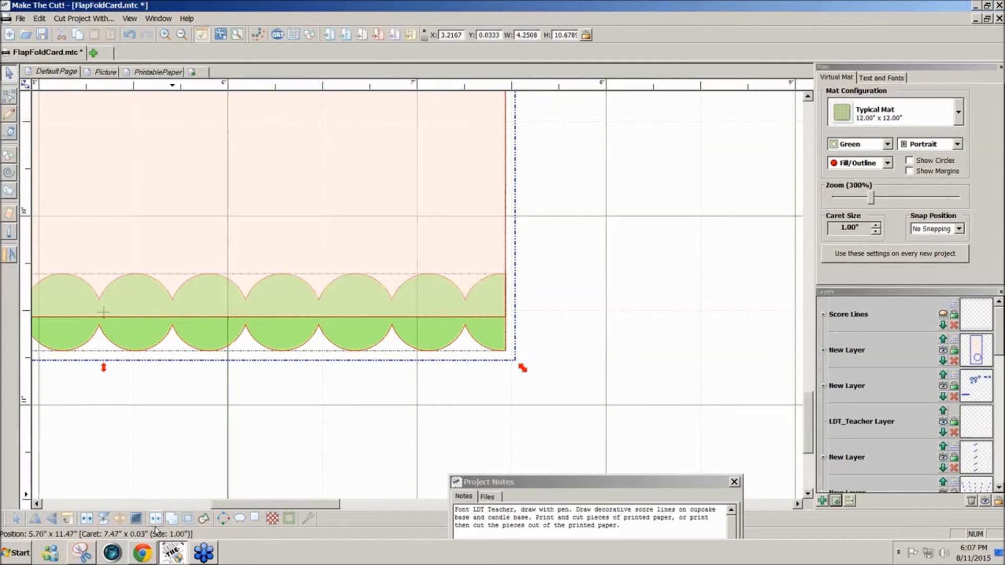
left_click(172, 522)
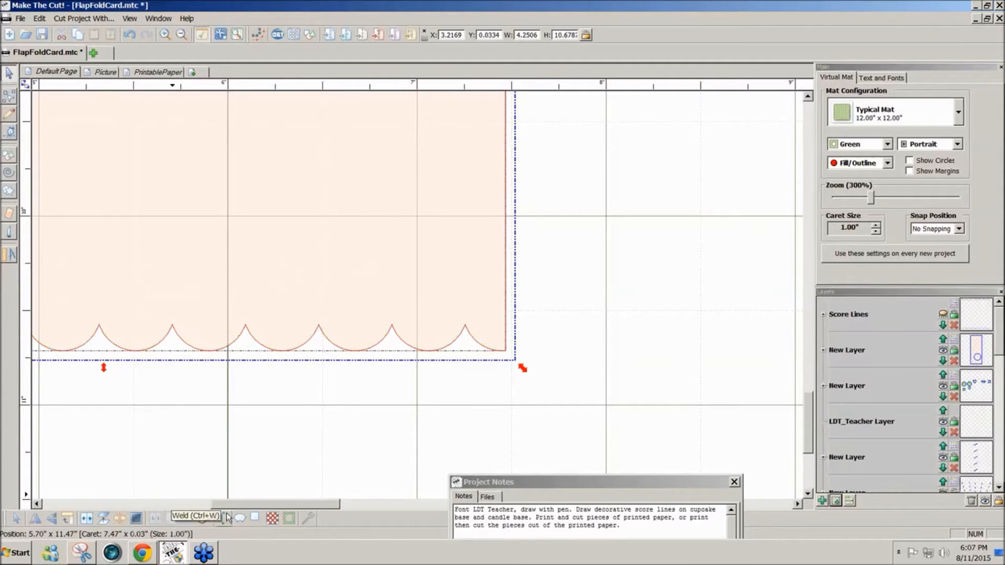
left_click_drag(265, 506, 186, 504)
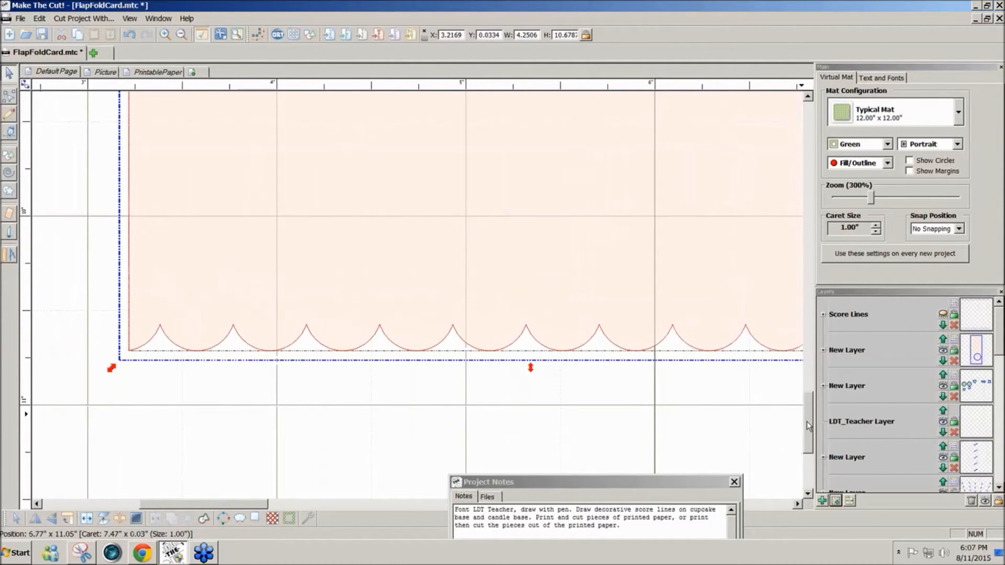
left_click_drag(806, 422, 809, 313)
left_click(870, 197)
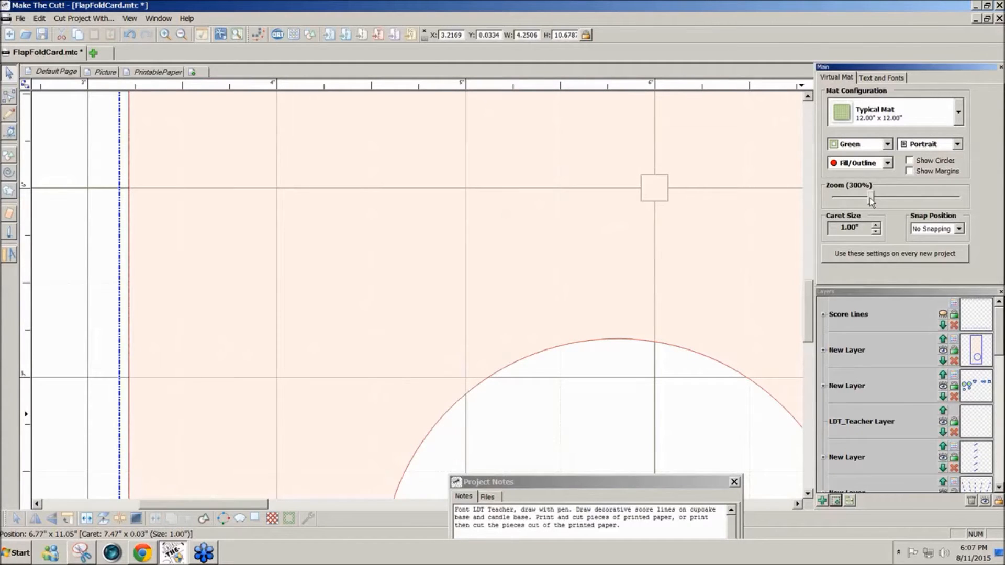
left_click_drag(871, 201, 846, 200)
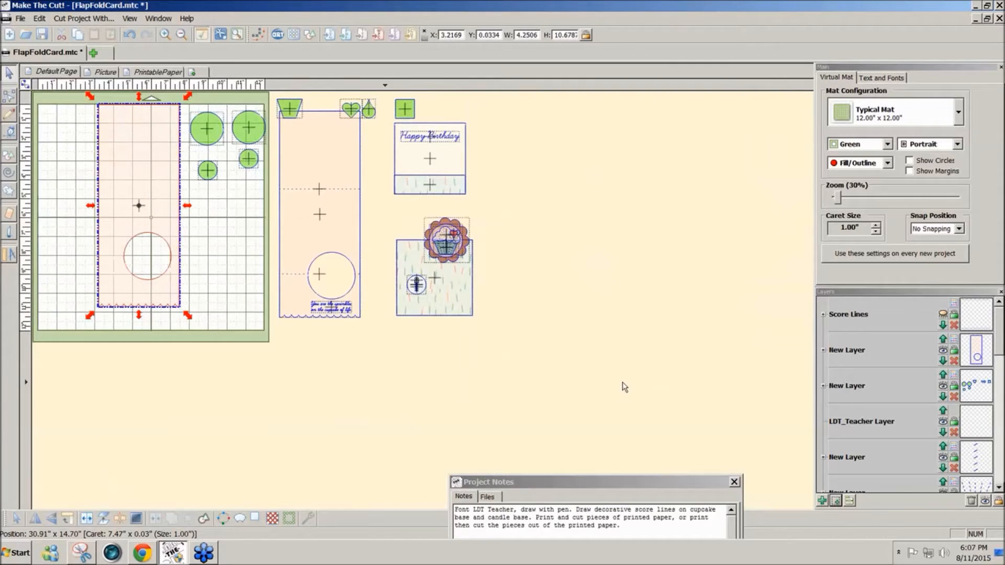
Nudge the welded card left across the mat to X 1.8835.
left_click(154, 303)
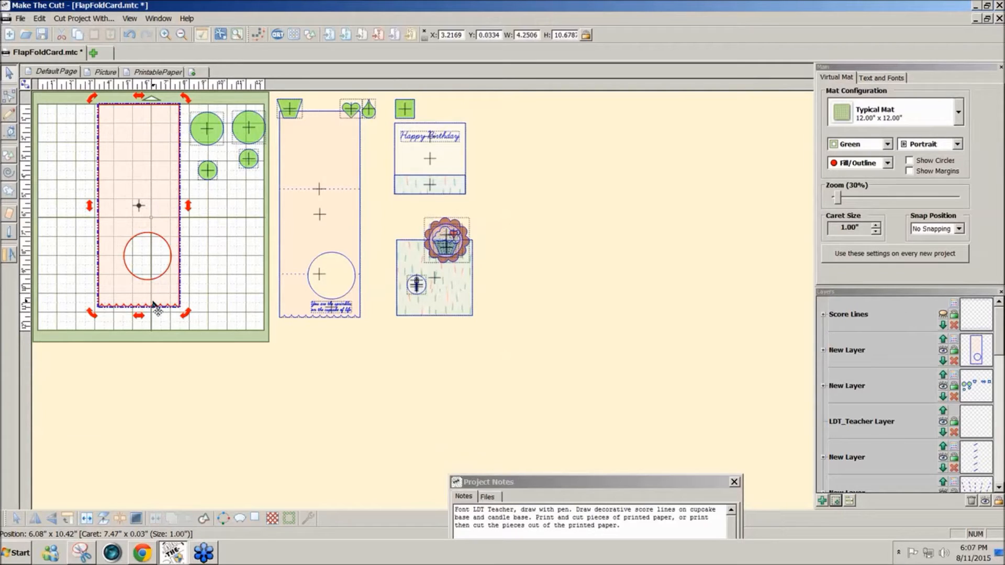
key("Left")
key("Left")
key("Left")
key("Left")
key("Left")
key("Left")
key("Left")
key("Left")
key("Left")
key("Left")
key("Left")
key("Left")
key("Left")
key("Left")
key("Left")
key("Left")
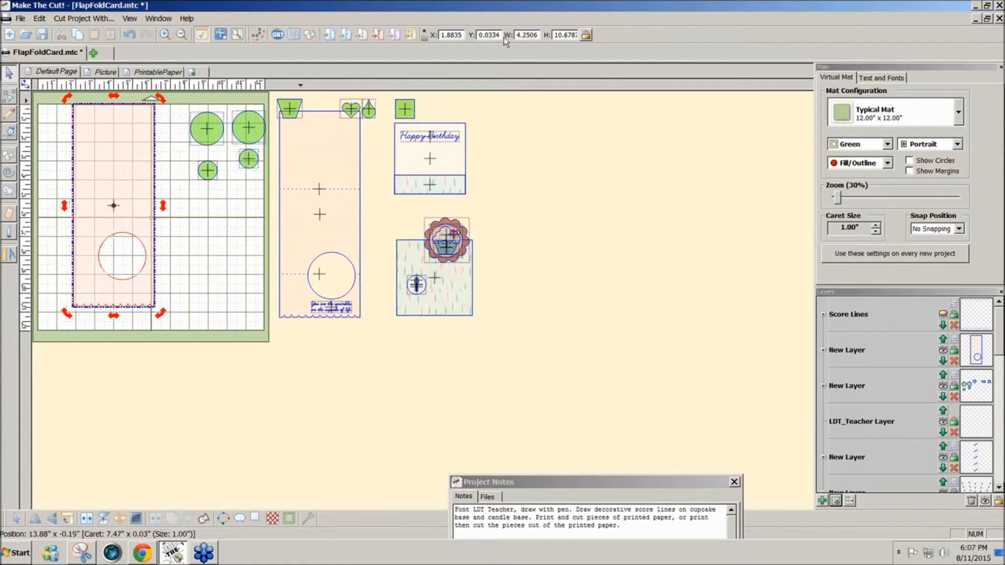
Try to place the card at X 0, Y 0 and resize it to a width of 4 inches.
left_click_drag(498, 35, 451, 35)
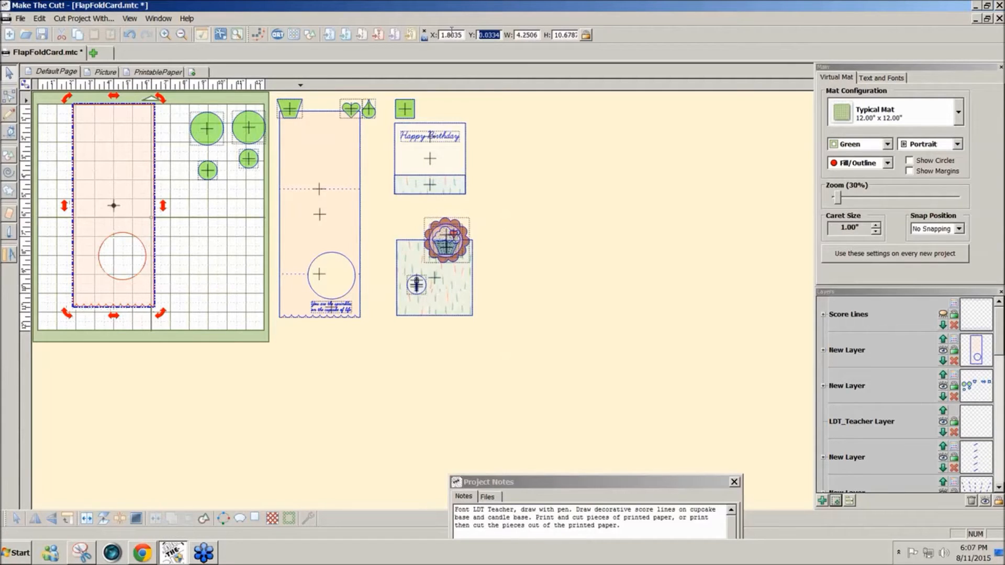
type("0")
key("Tab")
type("0")
left_click_drag(463, 35, 390, 30)
type("0")
left_click_drag(526, 34, 504, 36)
type("4")
key("Return")
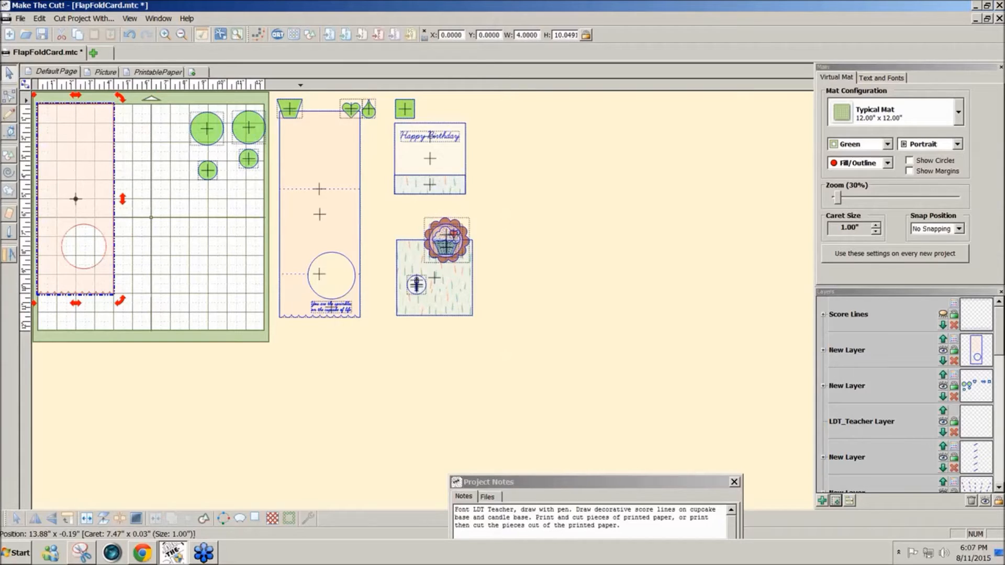
Reselect the card and unlock its aspect ratio.
left_click(118, 315)
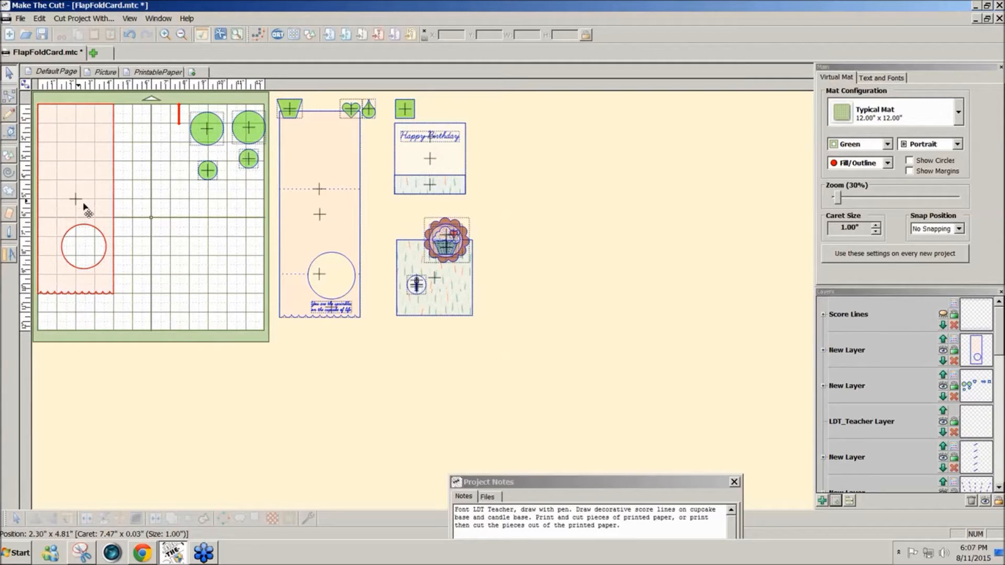
left_click(106, 291)
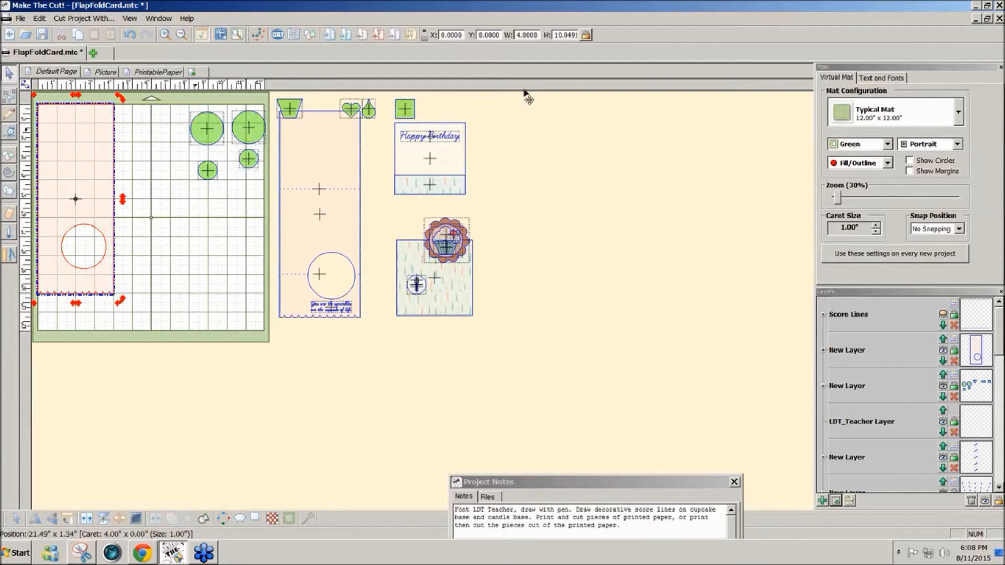
left_click(586, 35)
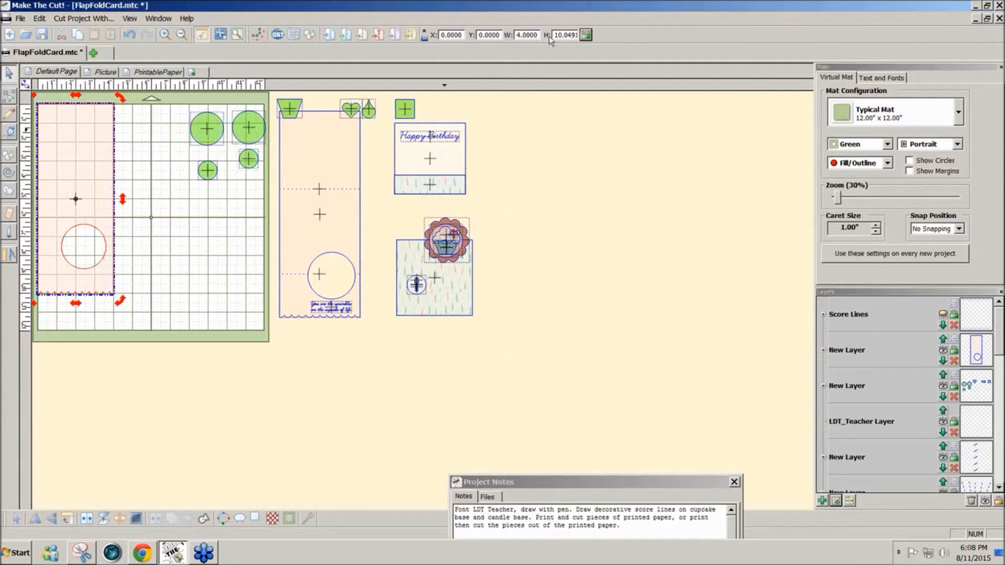
Undo the card's resizing and repositioning.
left_click(509, 131)
left_click(510, 134)
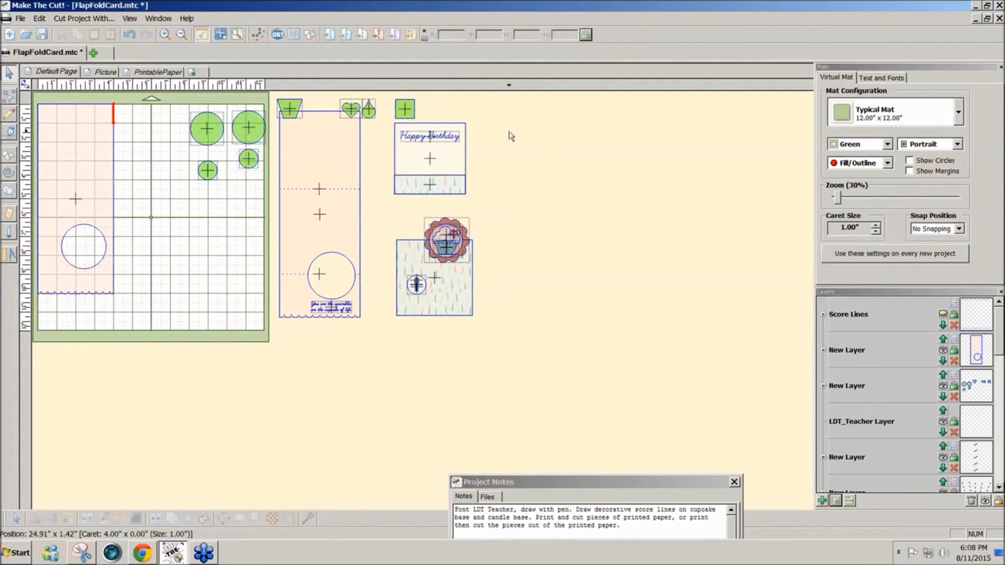
key("ctrl+z")
key("ctrl+z")
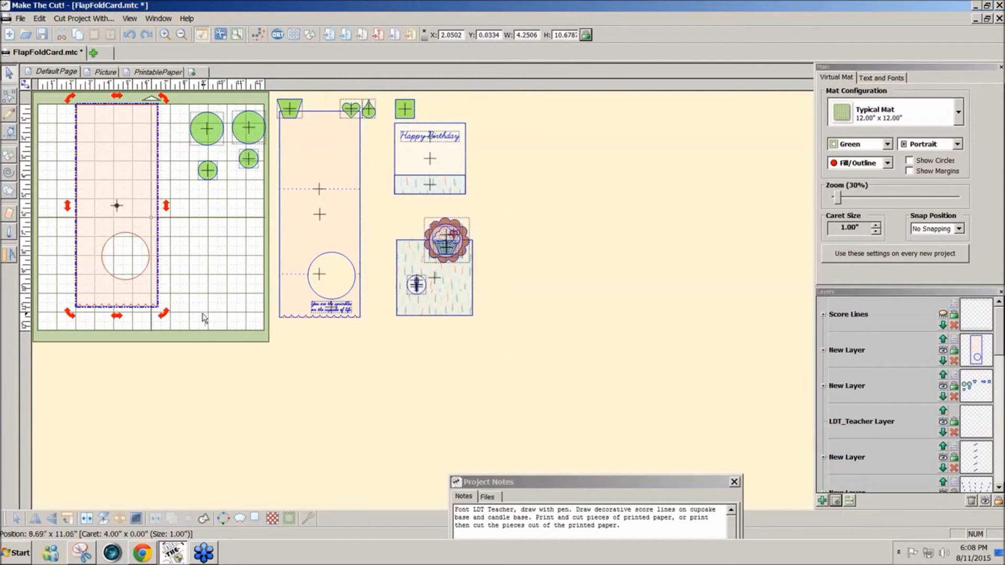
Reselect the card and position it at X 0, Y 0 on the mat.
left_click(180, 328)
left_click(148, 309)
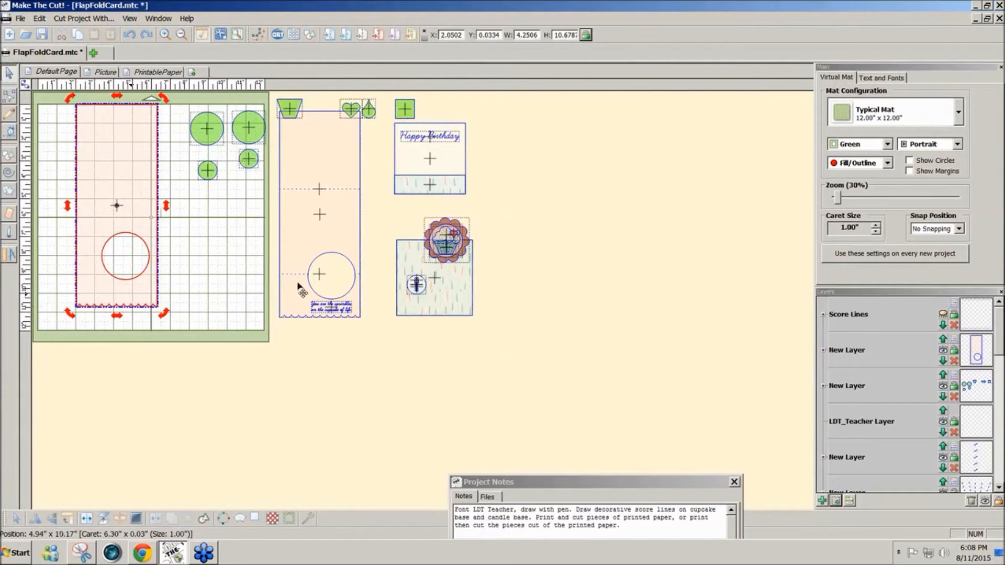
left_click_drag(465, 36, 424, 38)
type("0")
key("Tab")
type("0")
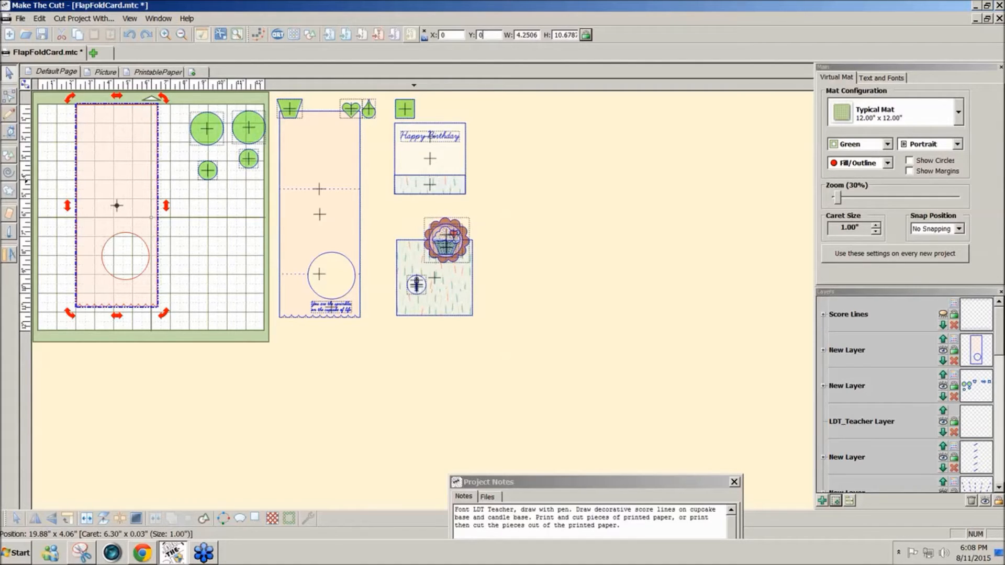
key("Return")
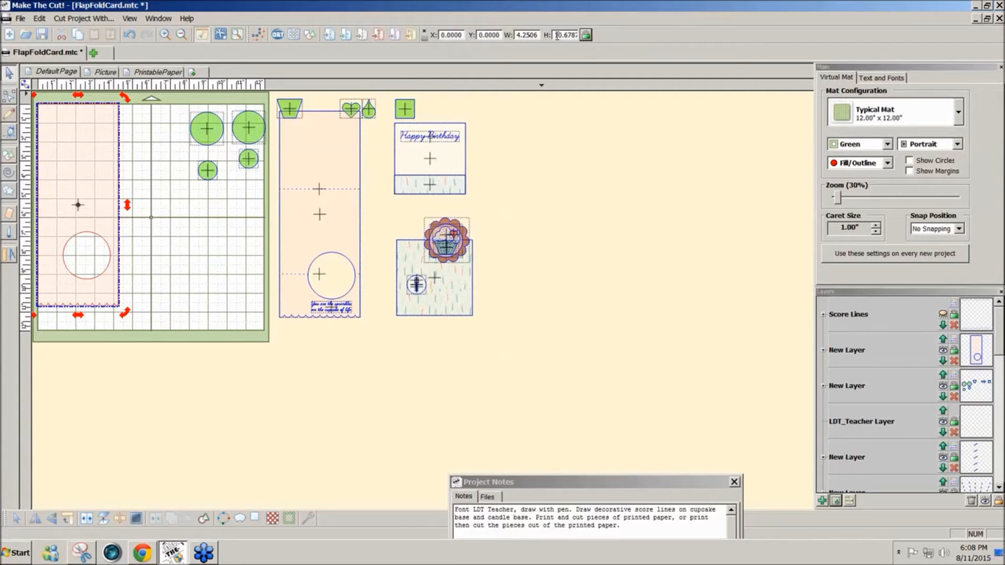
Set the card's height to 11 inches and reselect it to check its dimensions.
double_click(555, 35)
type("11")
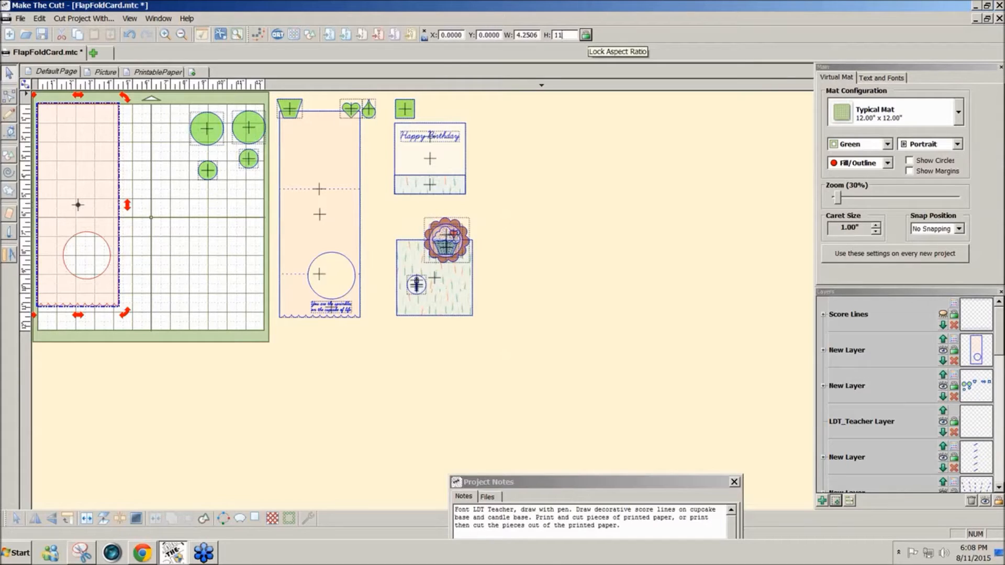
key("Return")
left_click(206, 220)
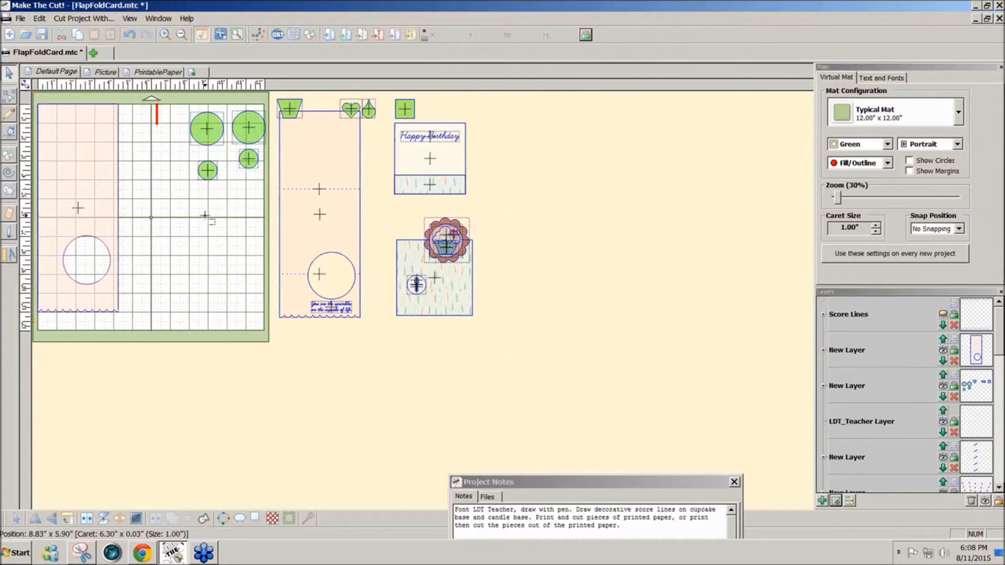
left_click(114, 312)
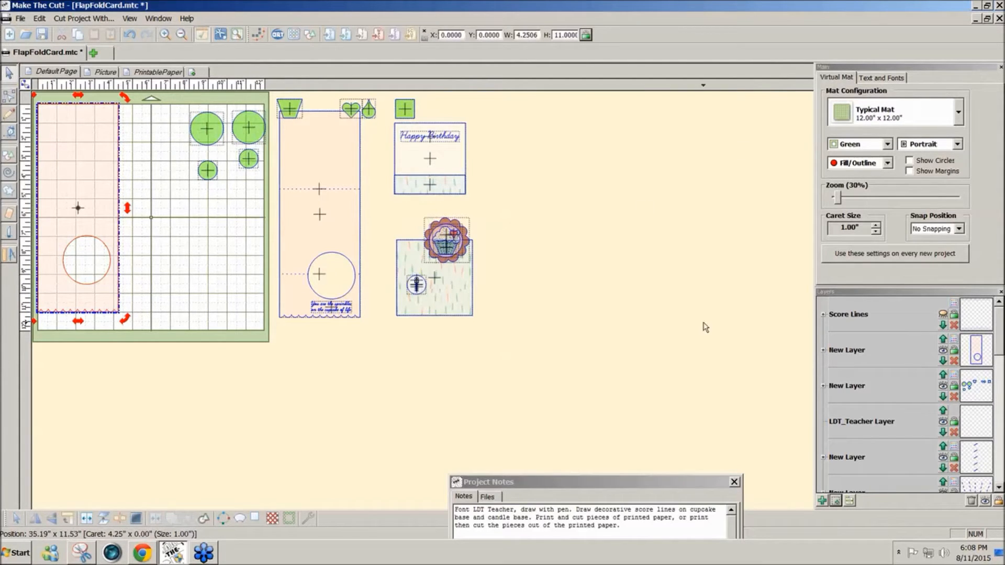
Create a new layer and add the centred two-line text "You are the sprinkles / on the cupcake of life." in LDT_Teacher.
left_click(840, 200)
left_click_drag(839, 200, 842, 204)
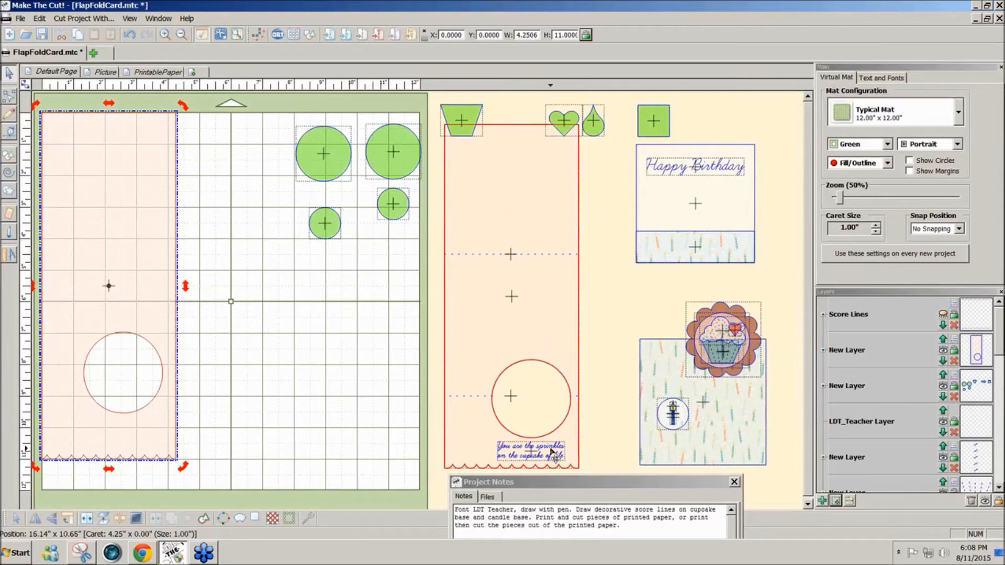
left_click(836, 502)
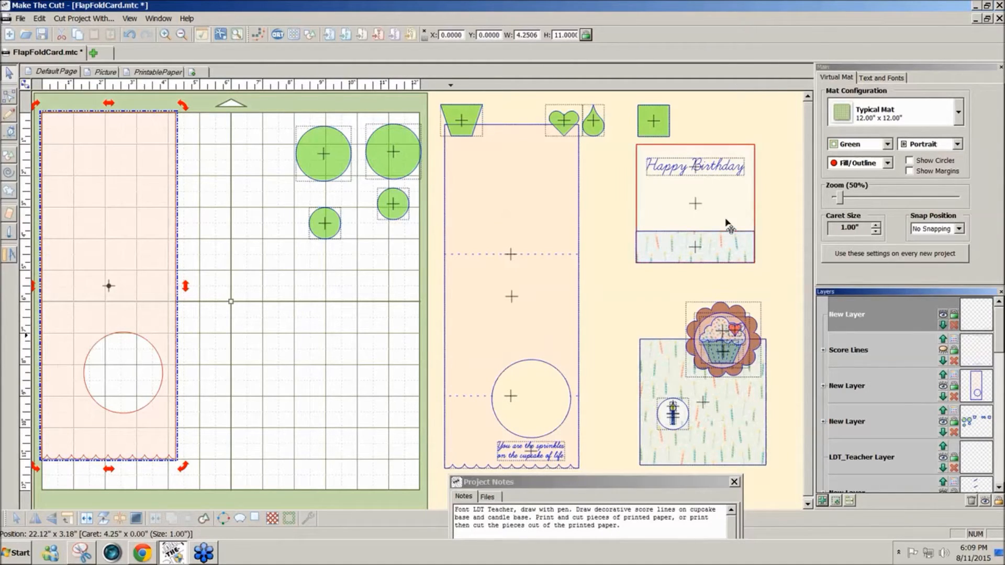
left_click(890, 80)
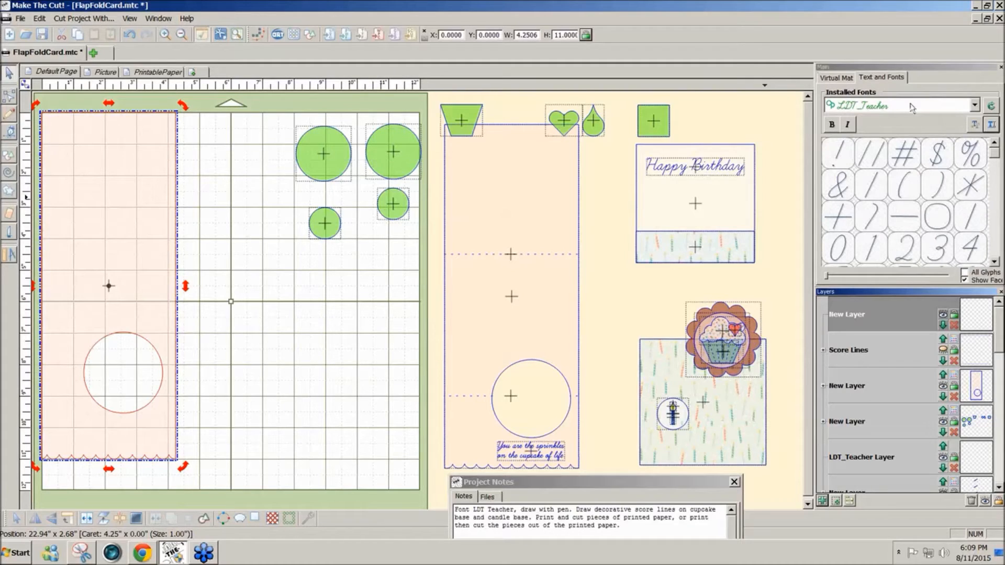
left_click(989, 128)
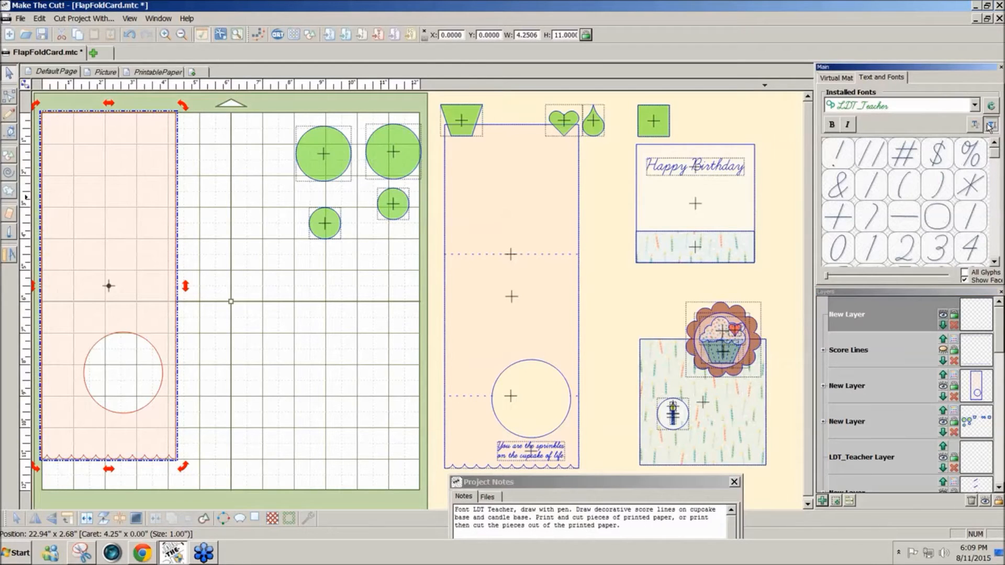
left_click_drag(557, 213, 371, 305)
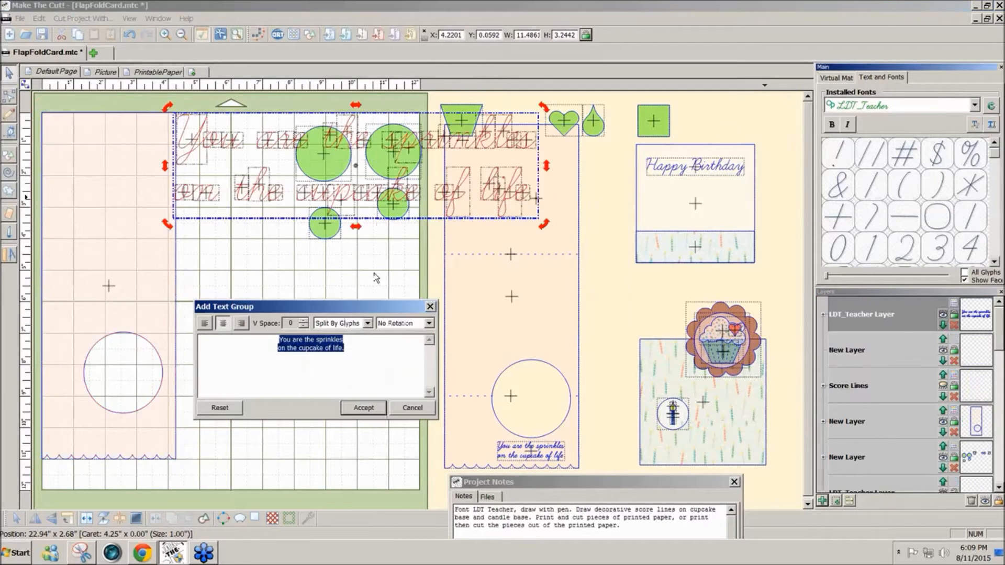
left_click(364, 411)
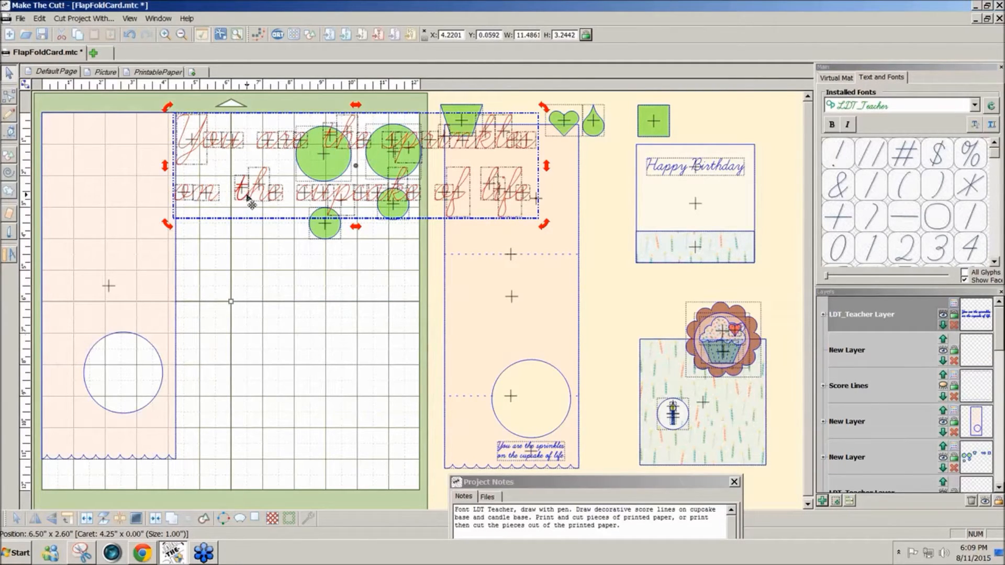
Scale the sprinkles text group down to about 3.09 by 0.87 inches.
left_click(247, 197)
left_click(247, 197)
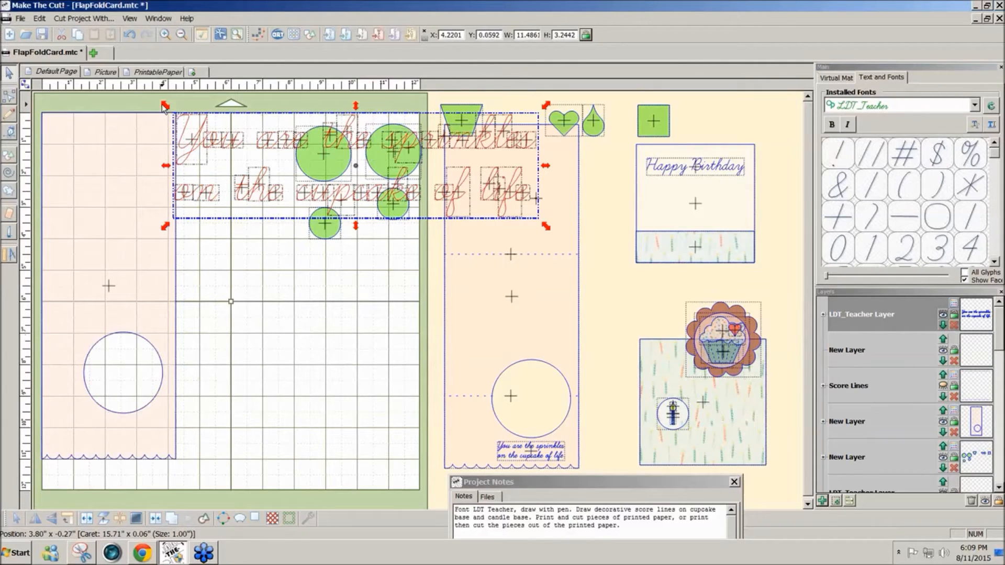
left_click(183, 150)
left_click(183, 150)
left_click(183, 150)
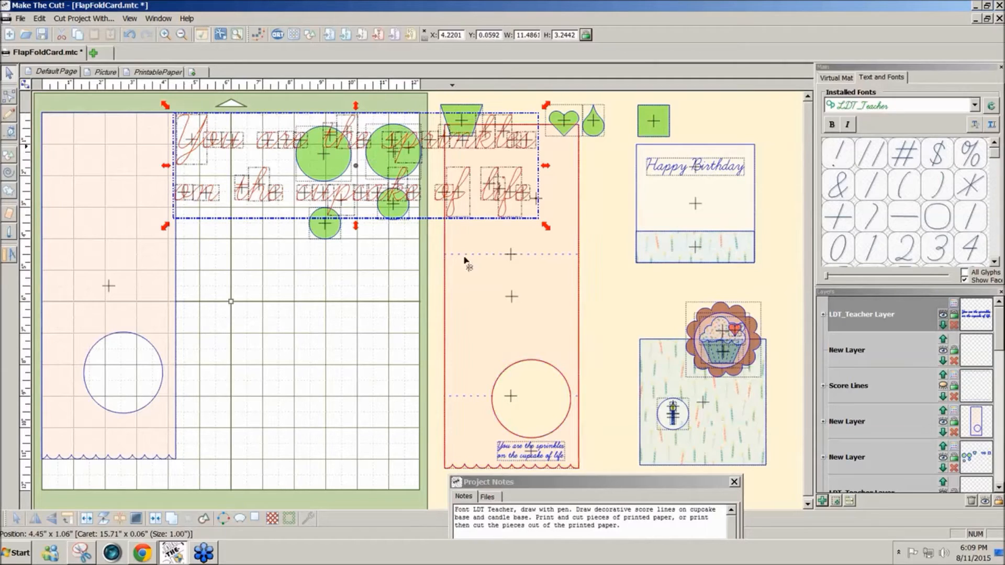
left_click_drag(546, 231, 279, 175)
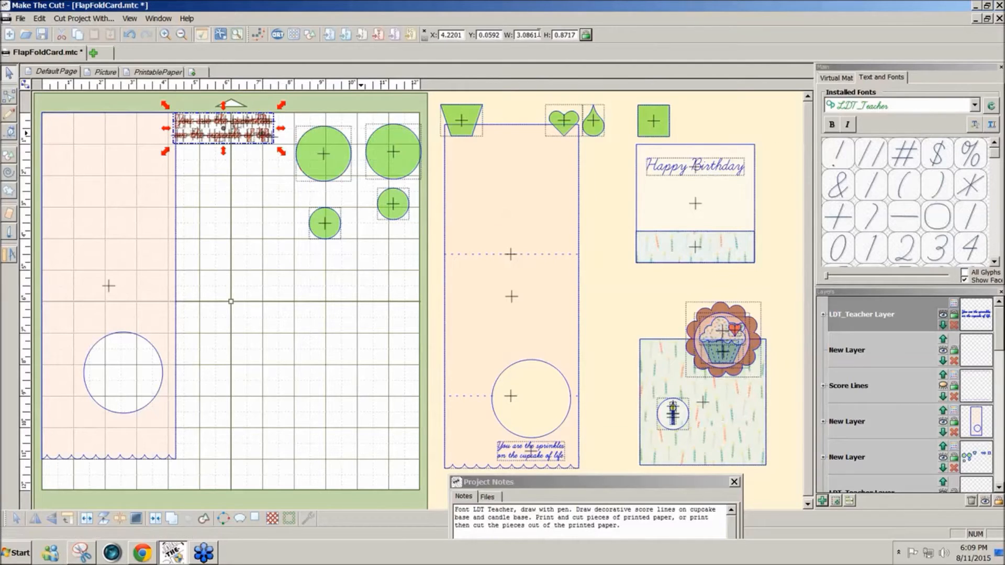
Set the text group's width to 2.25 inches and join its letters into one object.
left_click_drag(539, 34, 517, 35)
type("2.25")
key("Return")
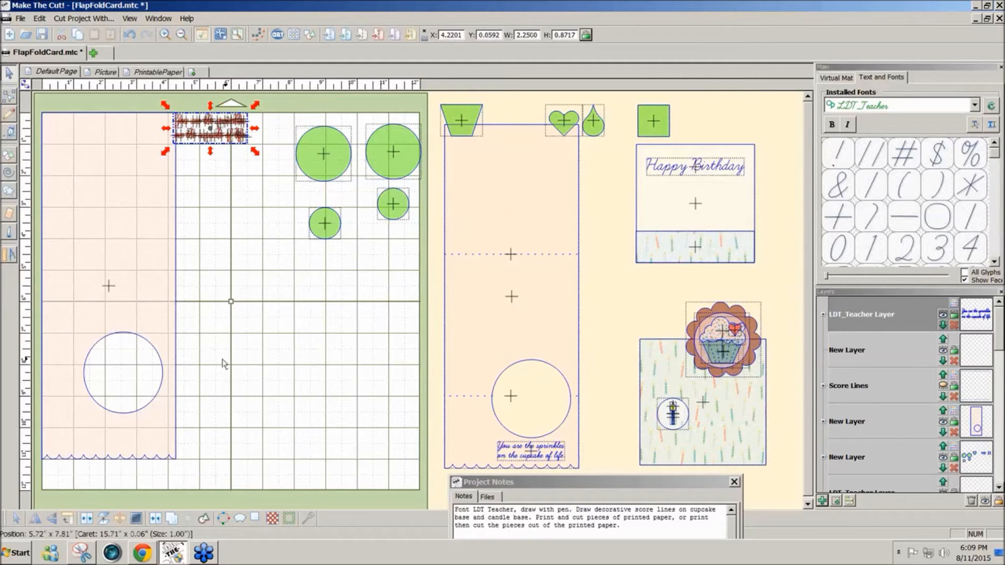
left_click(157, 521)
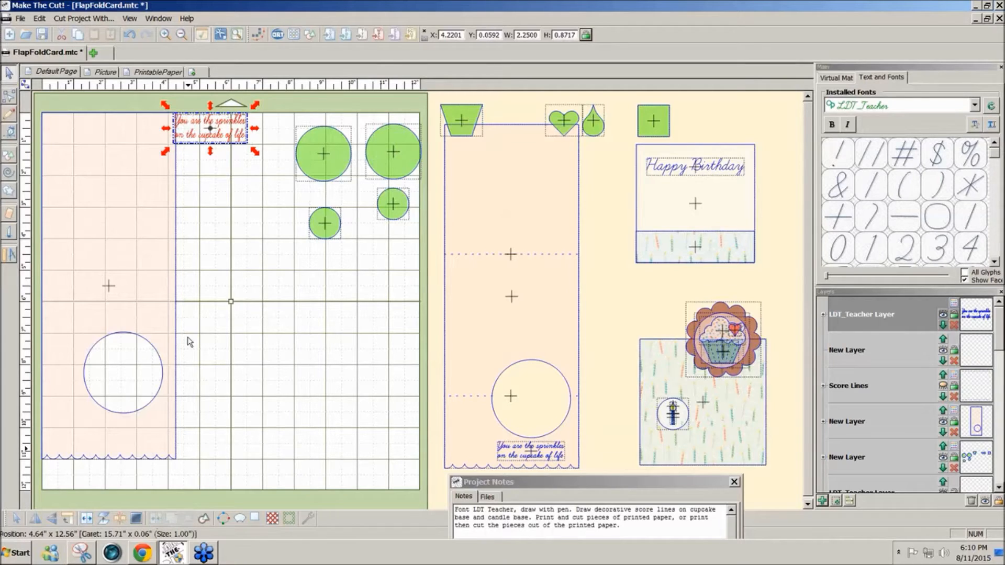
Move the joined text below the card's round opening to about X 1.42, Y 9.89, and show the Score Lines layer.
left_click_drag(230, 145, 143, 440)
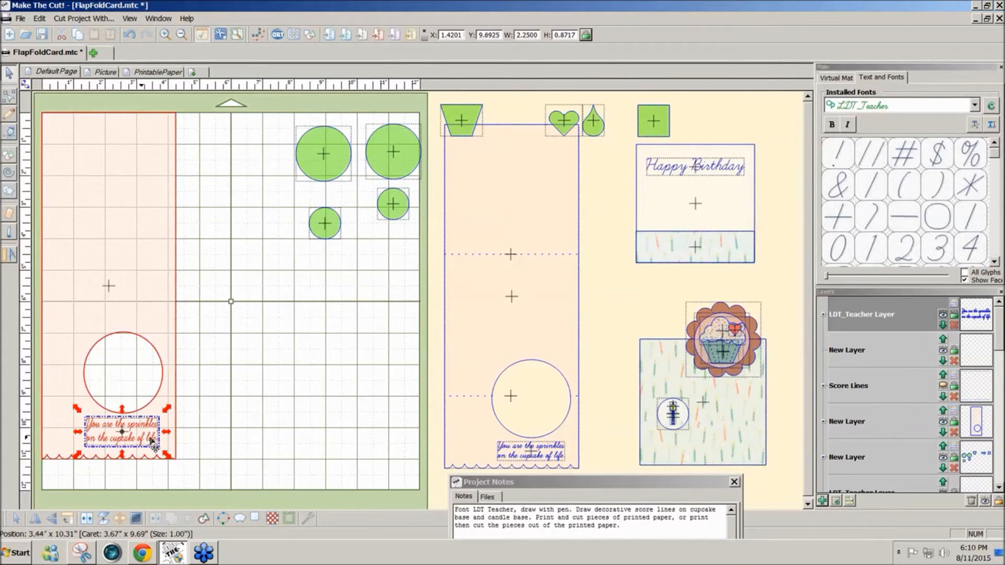
left_click(943, 387)
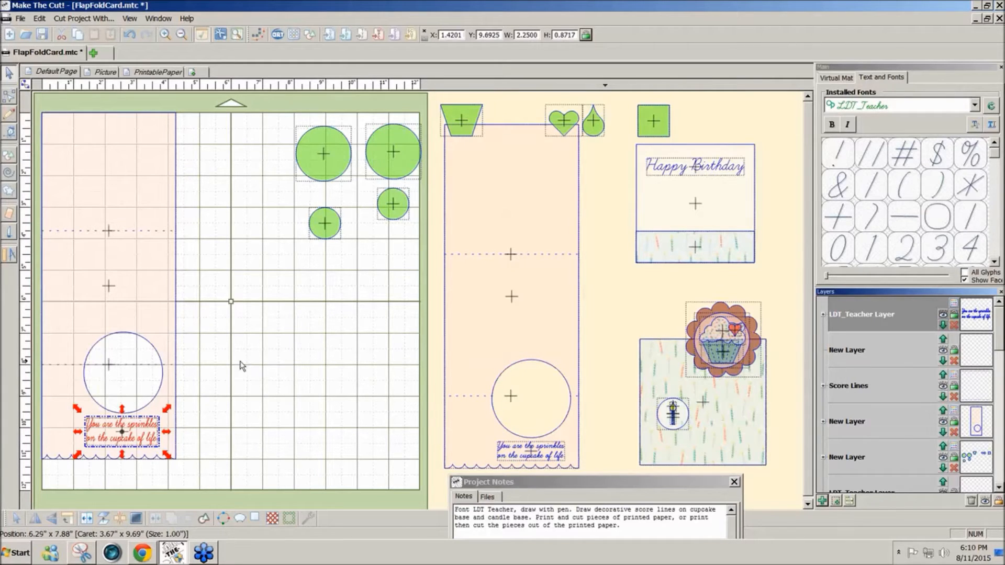
Nudge the card's pair of dashed score lines down to about Y 3.96 inches.
left_click(168, 365)
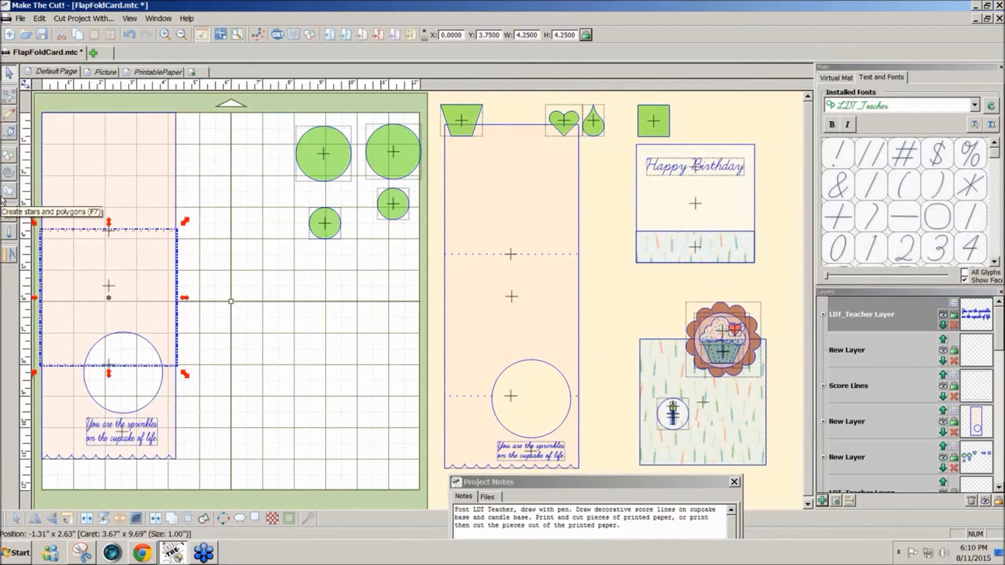
key("Down")
key("Down")
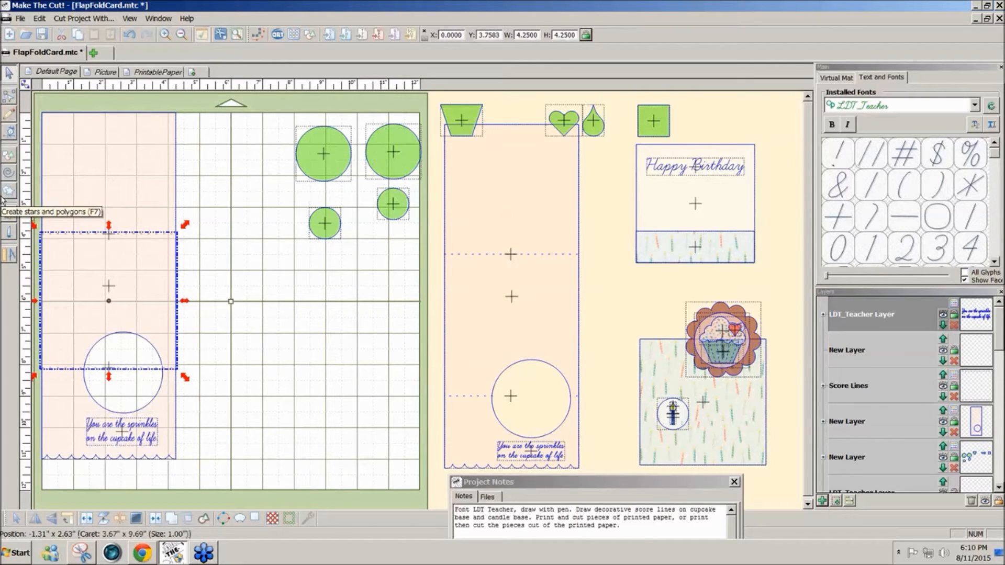
key("Down")
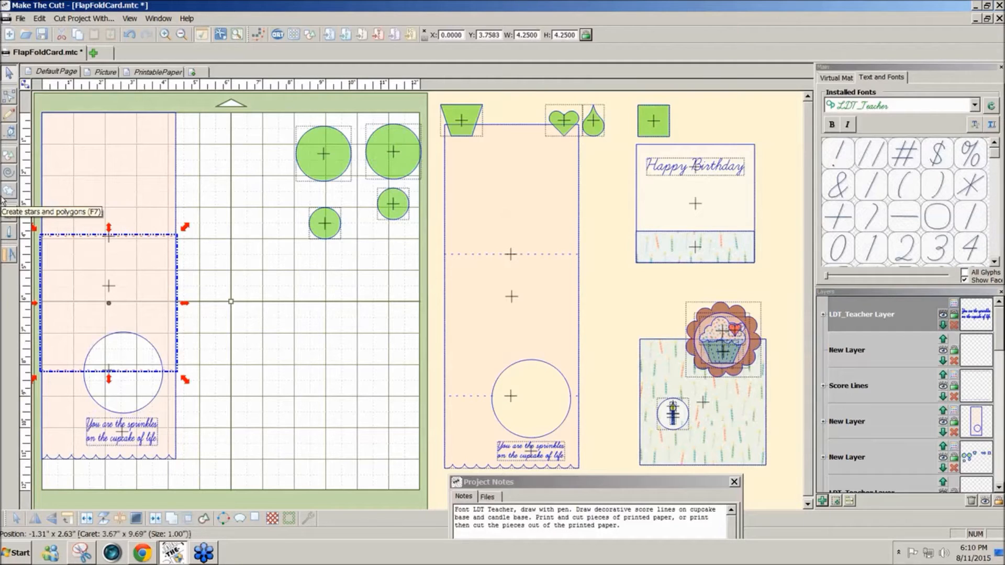
key("Down")
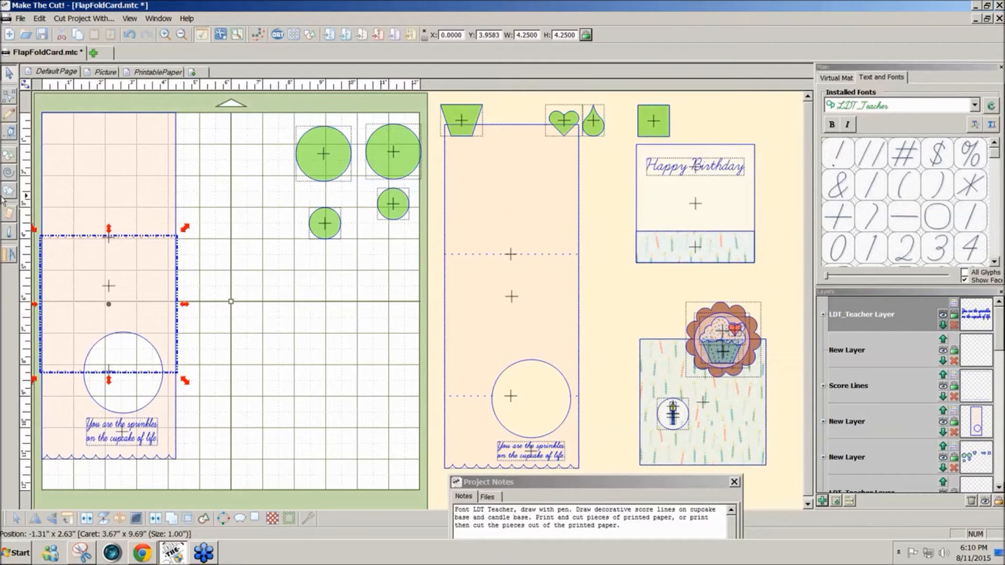
key("Up")
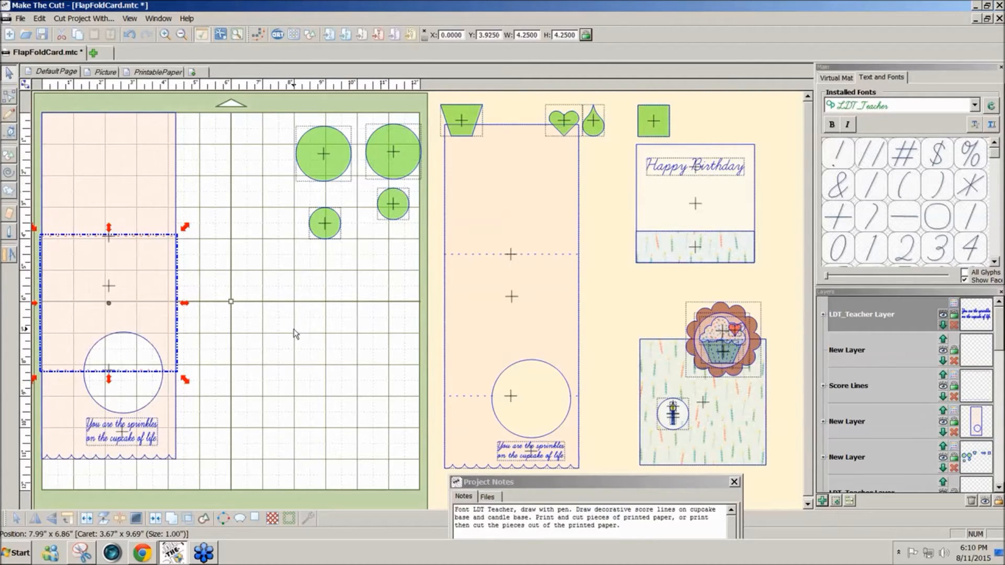
key("Down")
key("Down")
key("Down")
key("Down")
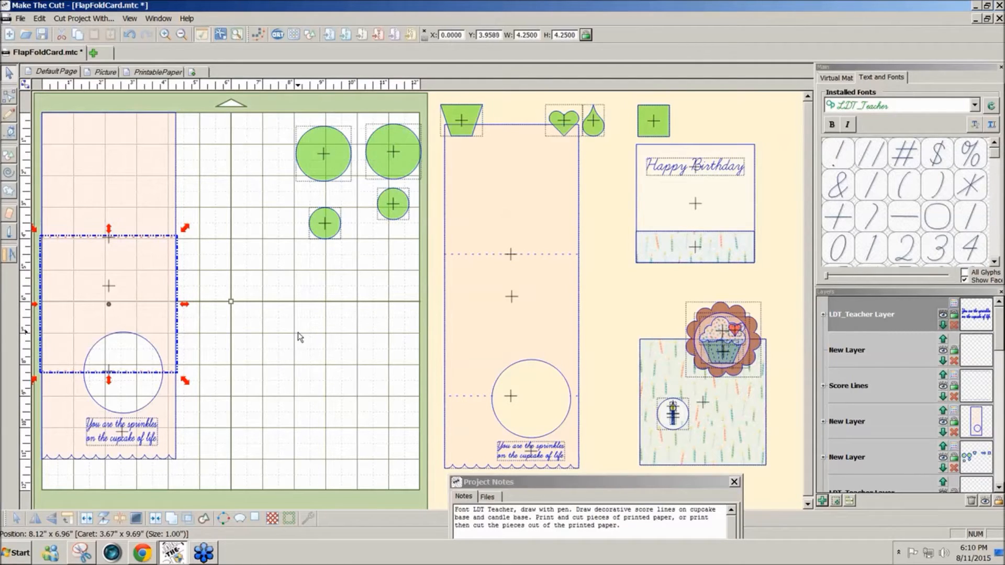
left_click(287, 349)
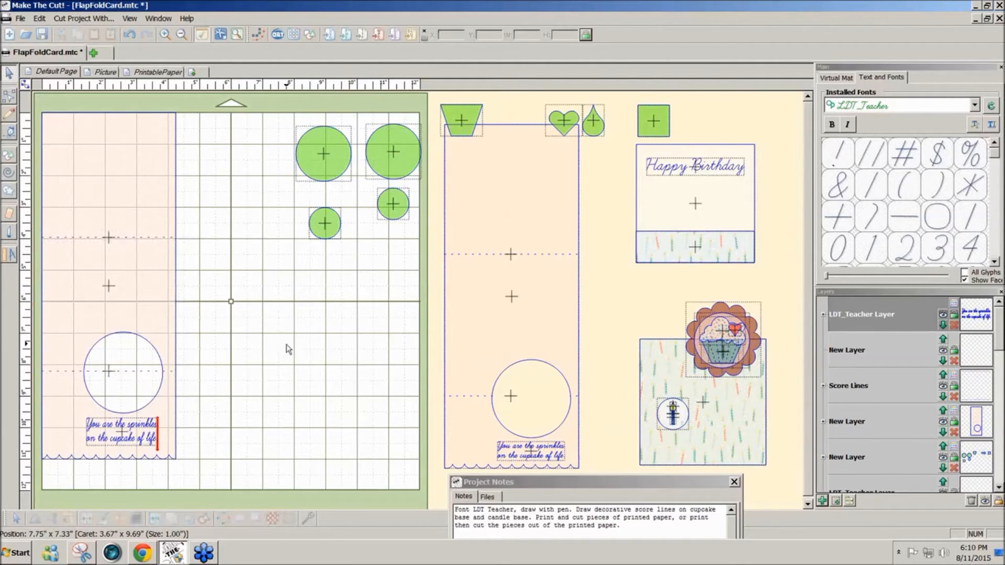
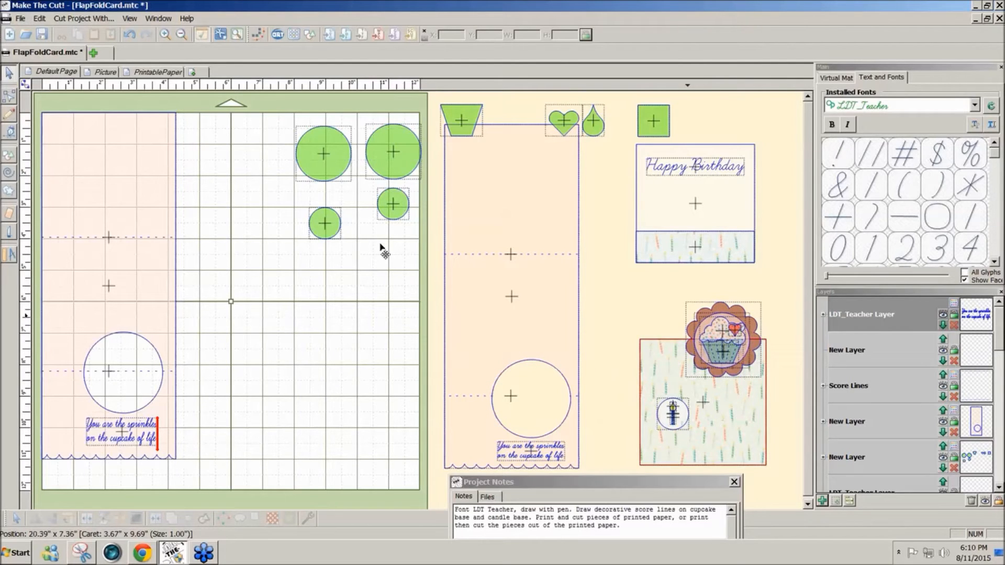
Move one 1.75-inch circle into the mat's open area and resize the 1-inch circle above it proportionally to 0.5 inches.
left_click(326, 157)
left_click_drag(325, 157, 298, 318)
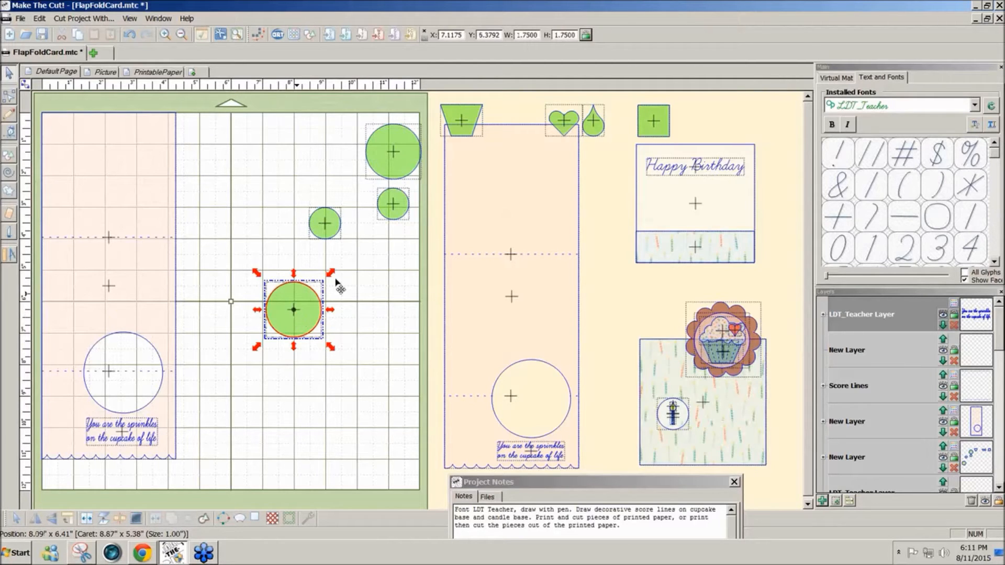
left_click(331, 228)
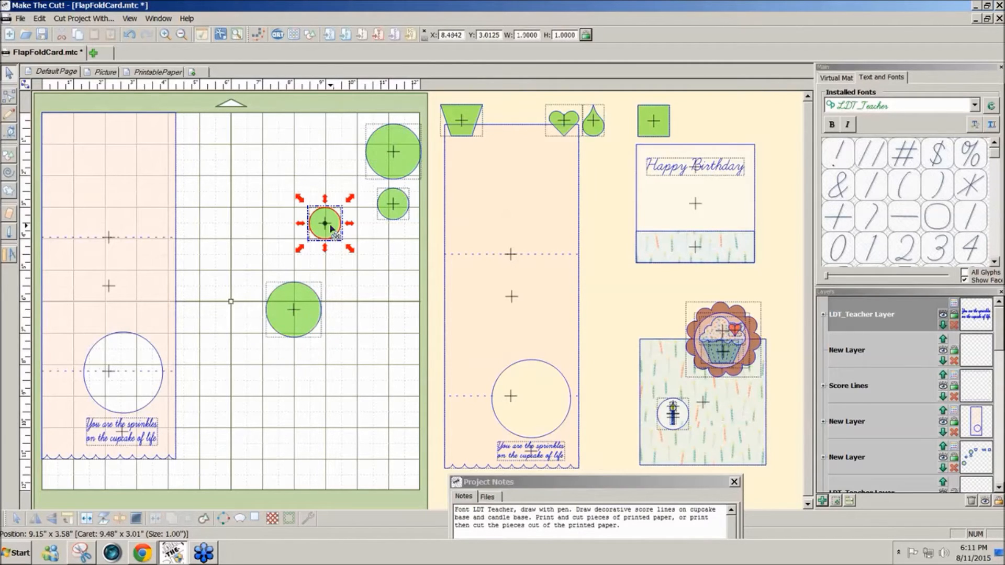
left_click(585, 38)
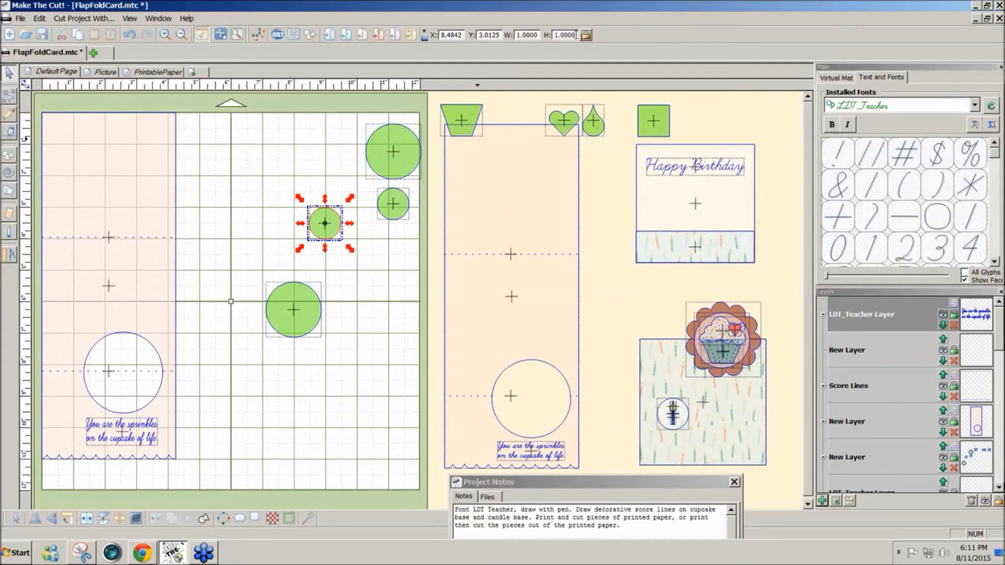
left_click_drag(576, 35, 553, 35)
type(".")
type("05")
key("BackSpace")
key("BackSpace")
type("5")
key("Return")
left_click_drag(314, 222, 276, 242)
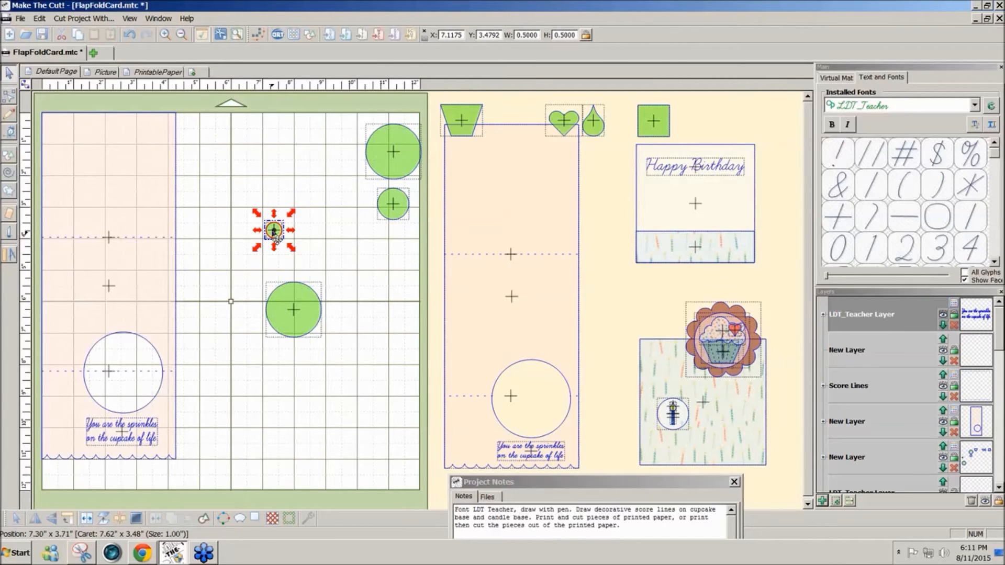
Place the 0.5-inch circle on the 1.75-inch circle and wrap it around the edge with 12 repeats and 46% vertical alignment.
left_click_drag(273, 230, 298, 306)
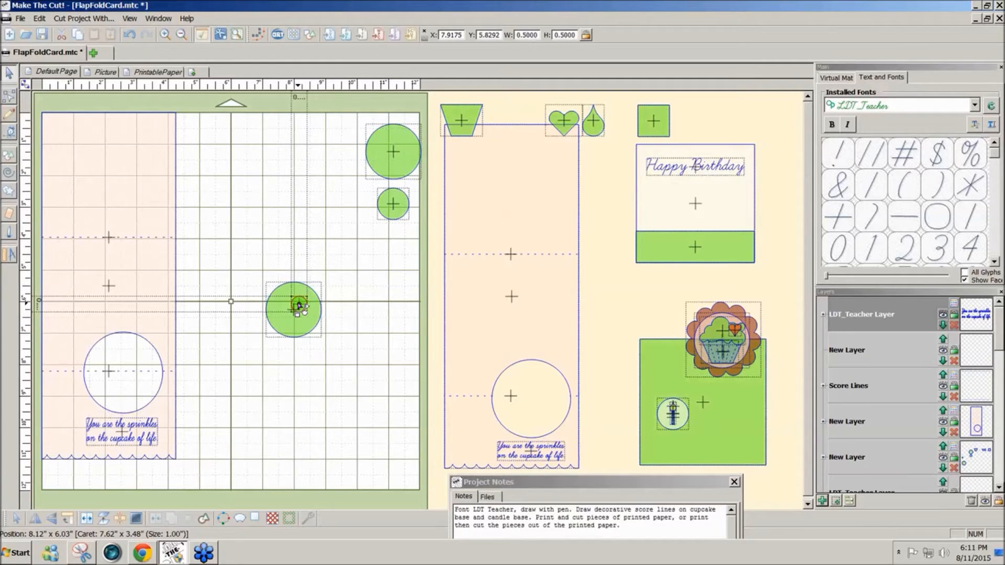
left_click_drag(298, 305, 298, 306)
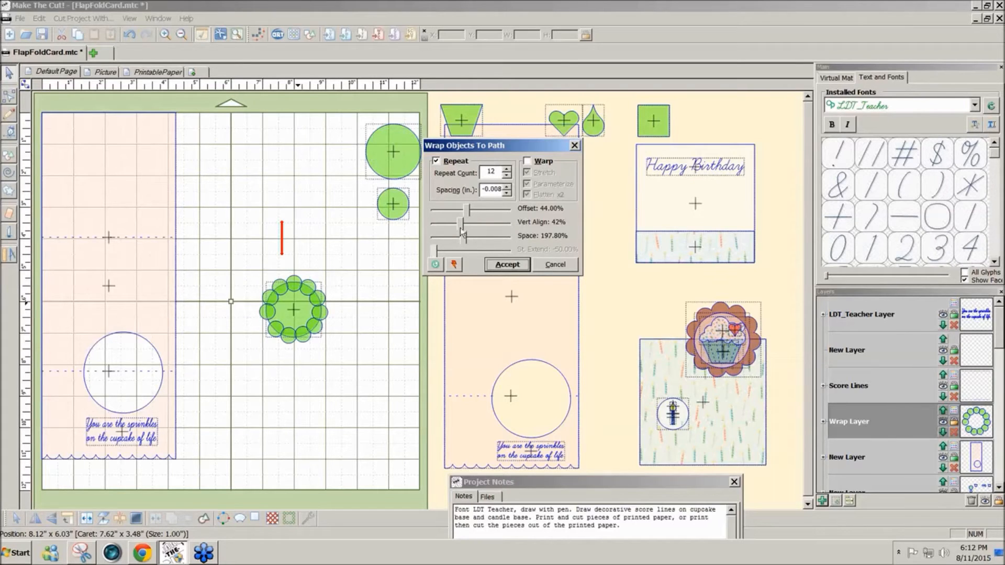
left_click_drag(462, 231, 463, 229)
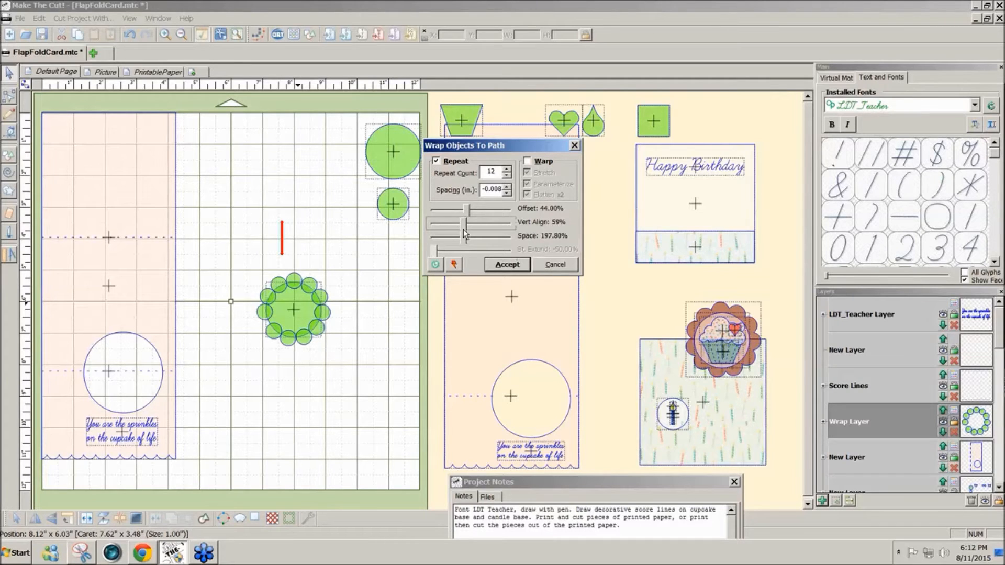
left_click_drag(463, 229, 460, 229)
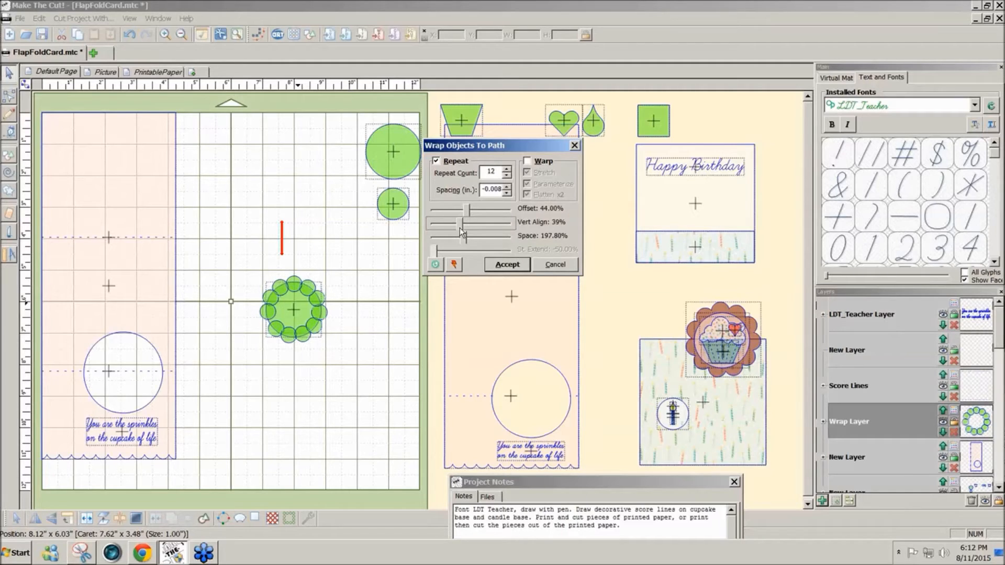
left_click_drag(460, 231, 463, 231)
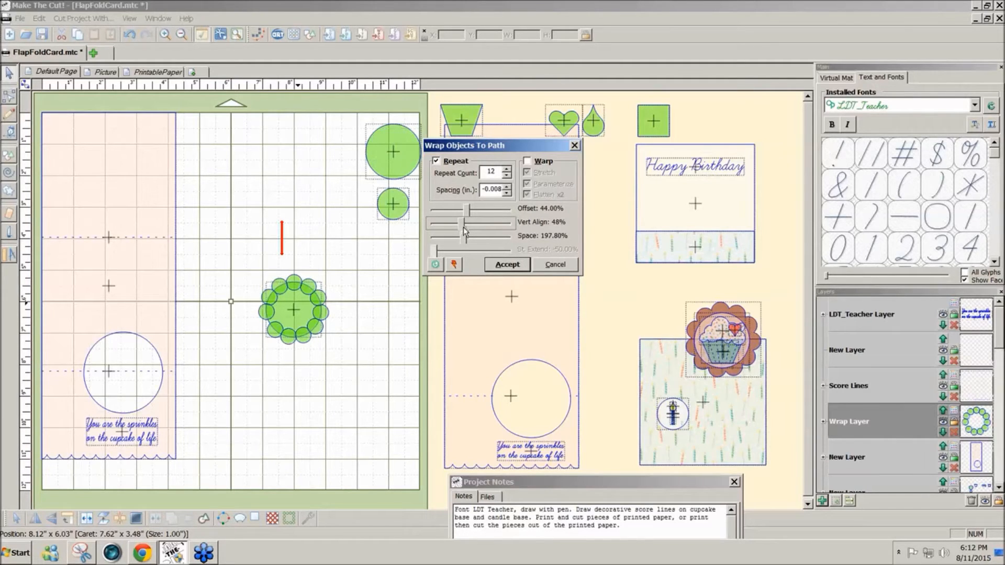
left_click_drag(463, 228, 462, 227)
Set the wrap's space to 152.50% and spacing to 0.001 inches, and accept it with the overlapping paths welded.
left_click(464, 240)
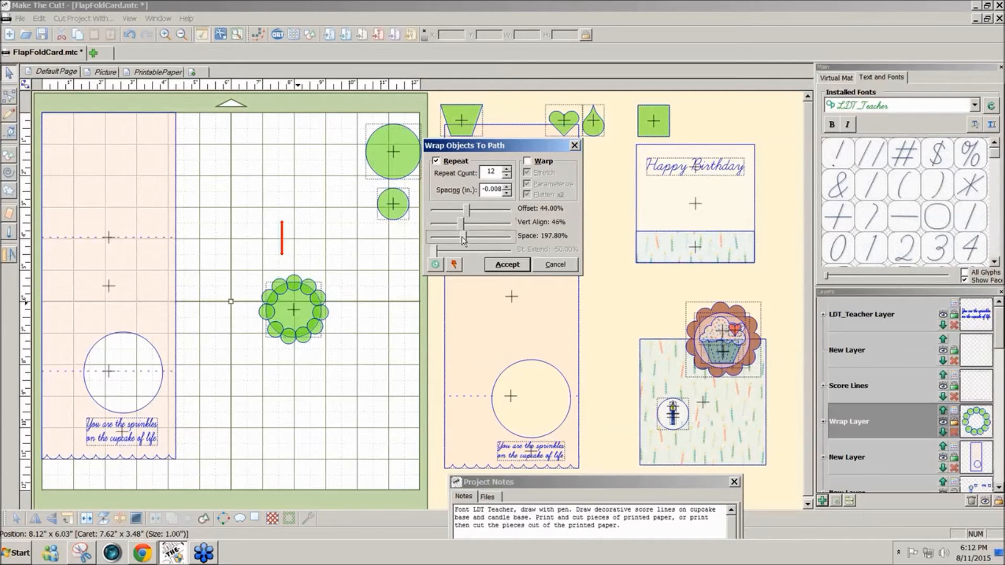
left_click_drag(464, 240, 467, 240)
left_click_drag(466, 240, 457, 241)
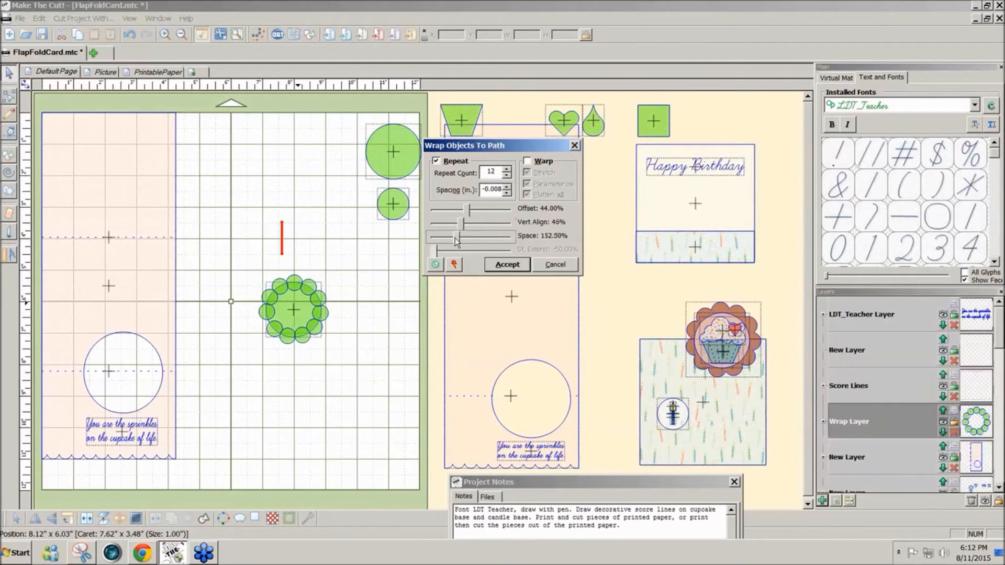
left_click(507, 195)
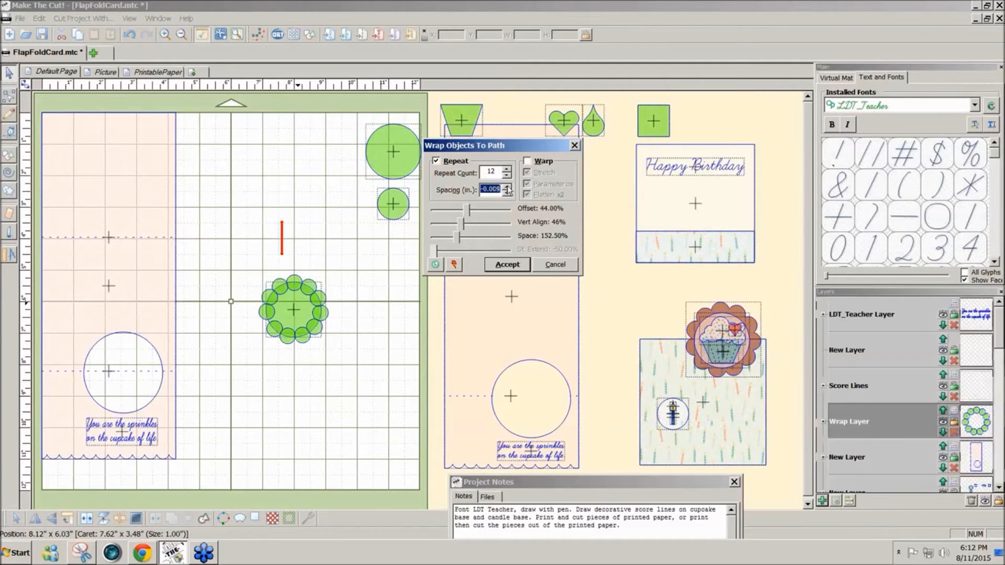
left_click(508, 187)
left_click(507, 187)
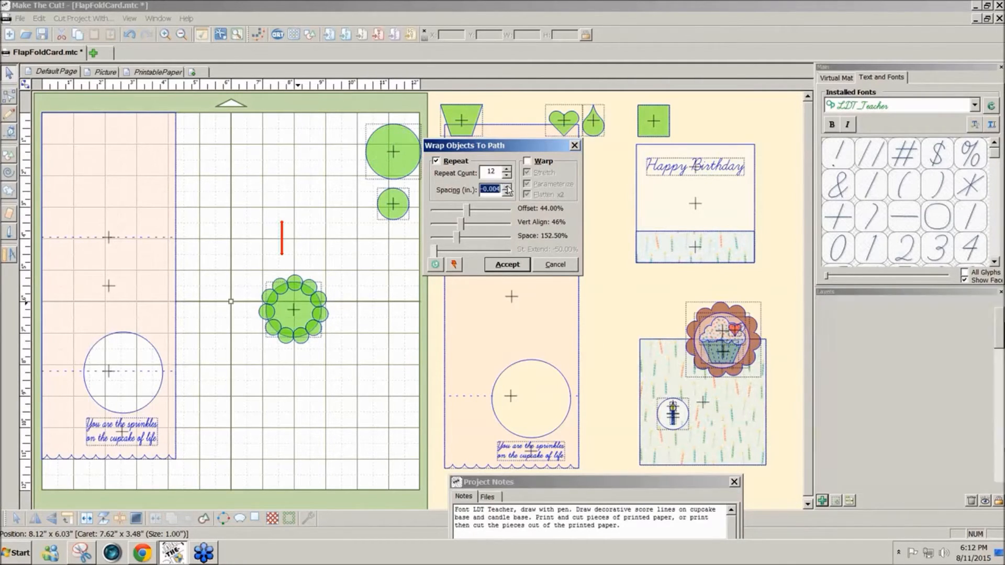
left_click(507, 187)
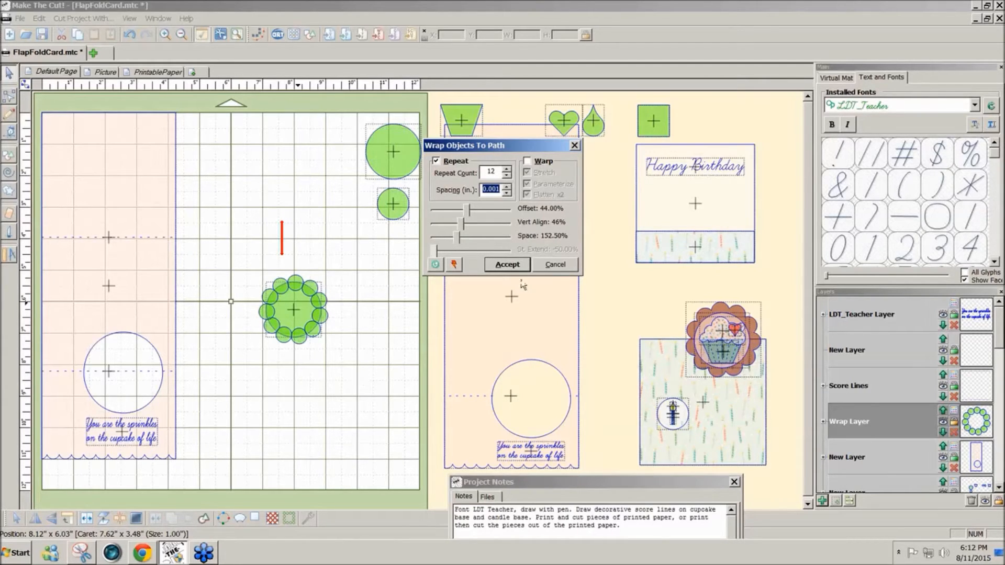
left_click(506, 264)
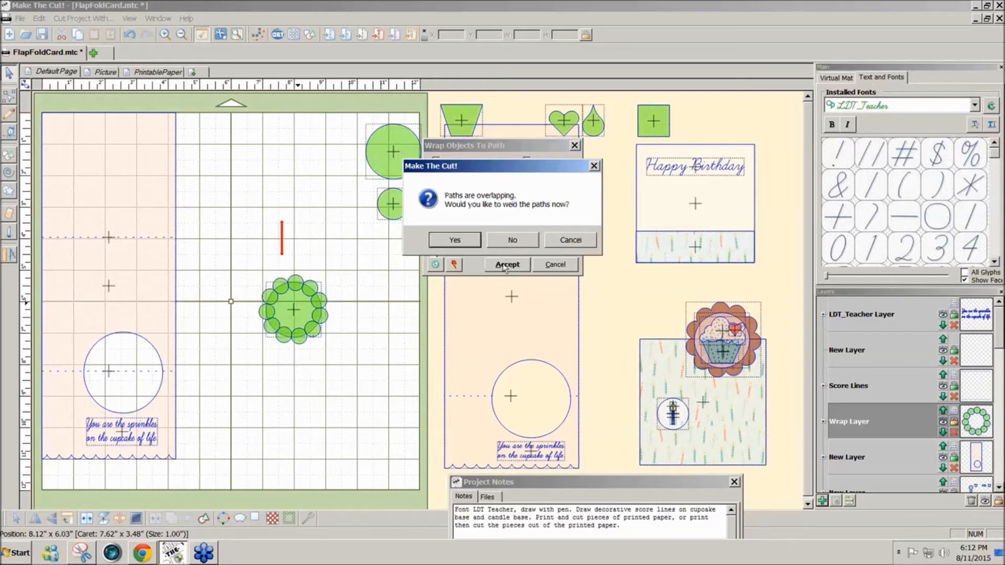
left_click(460, 240)
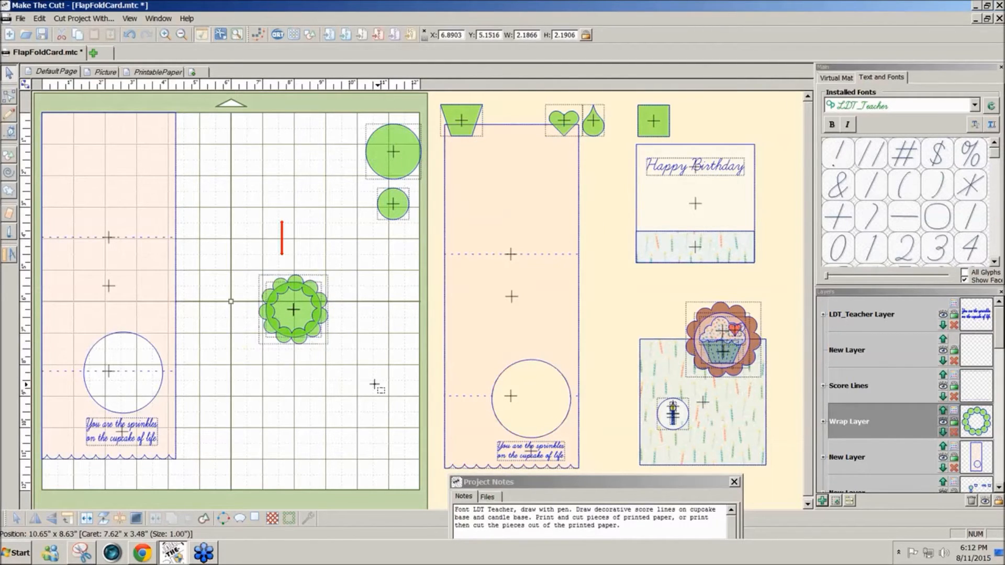
Weld the scallop ring and its inner circle into one solid scalloped shape and move it to about X 7.19, Y 0.52.
left_click_drag(374, 386, 238, 247)
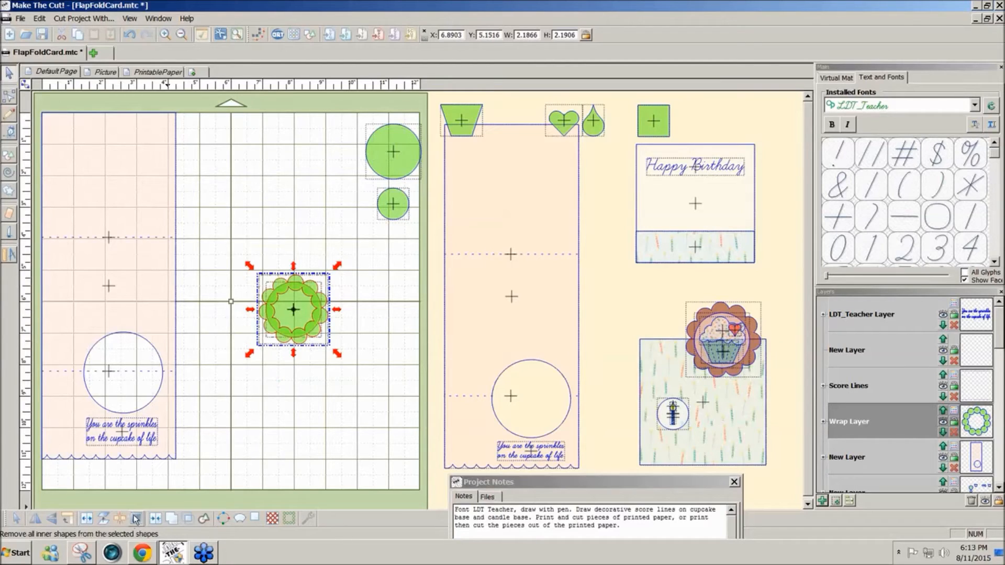
left_click(169, 519)
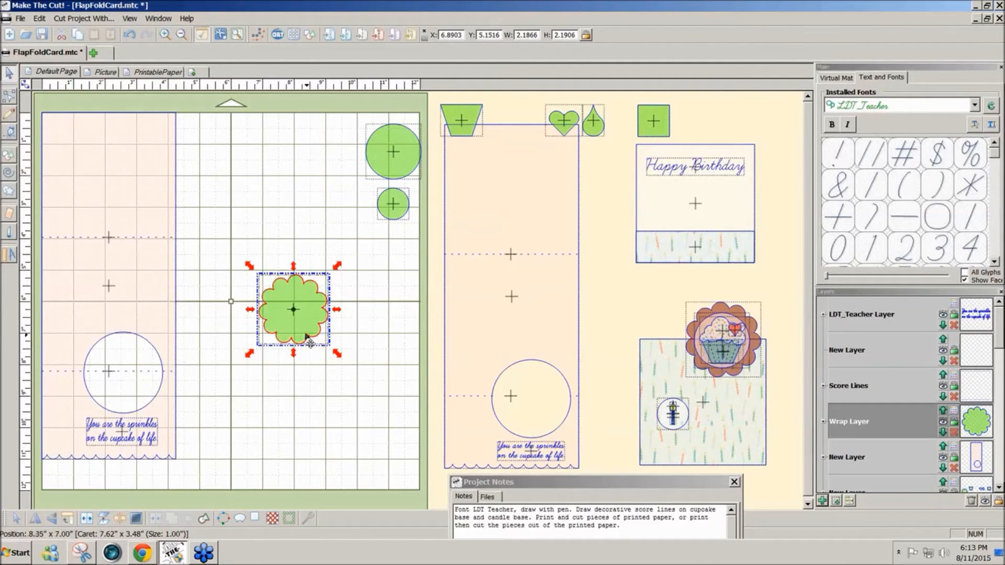
left_click_drag(300, 320, 309, 178)
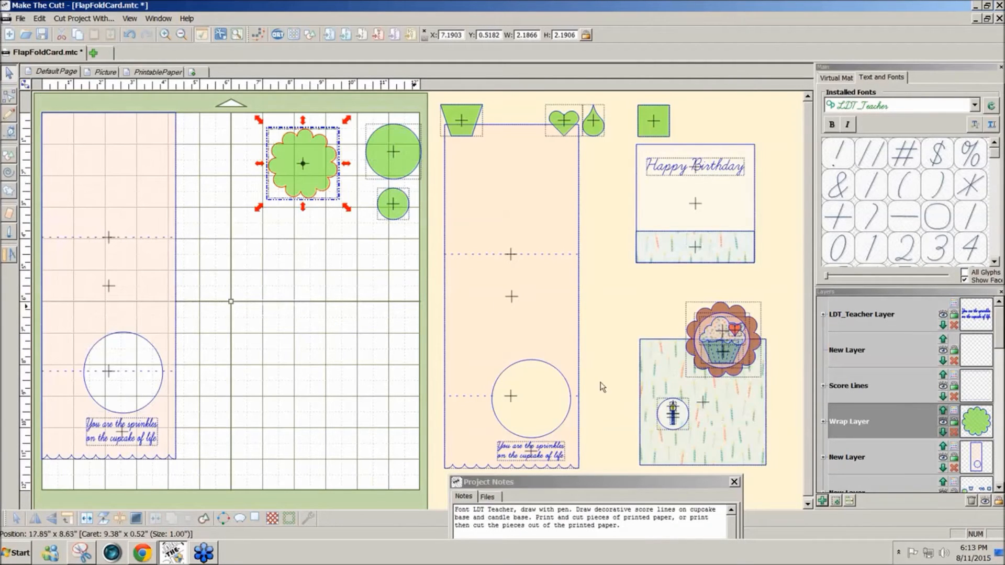
Recolour the remaining 1.75-inch circle white and move it onto the scalloped shape.
left_click(397, 175)
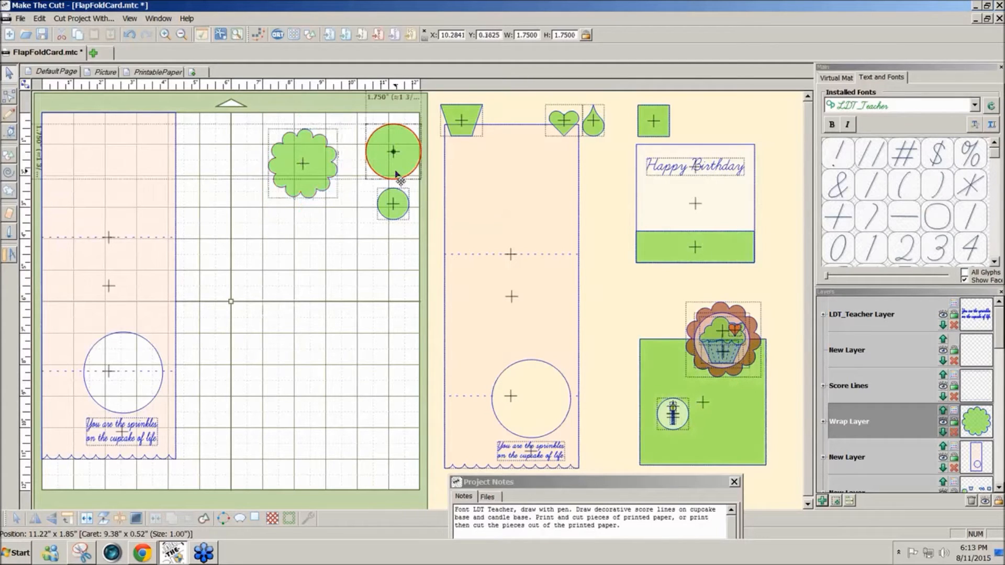
left_click(954, 304)
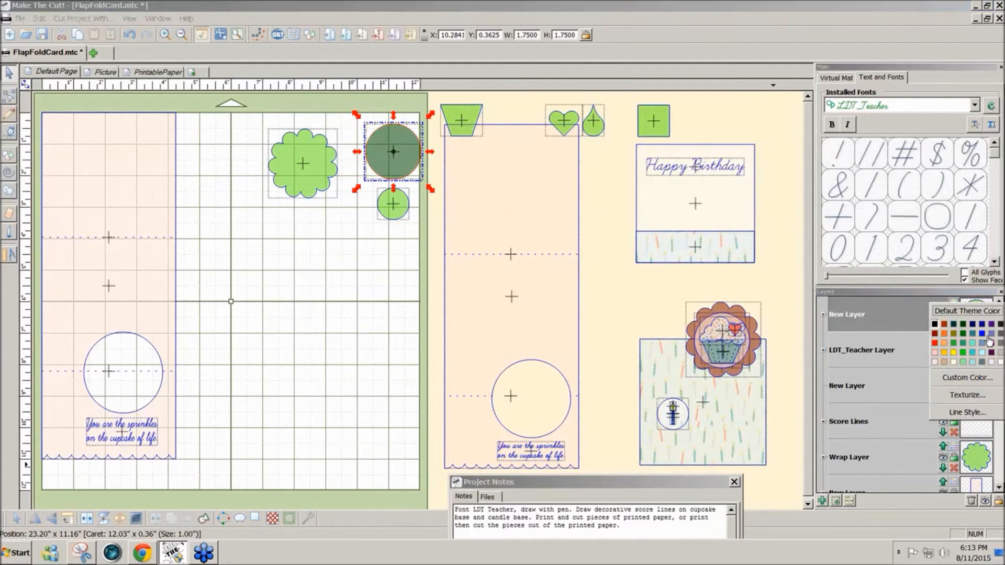
left_click(989, 342)
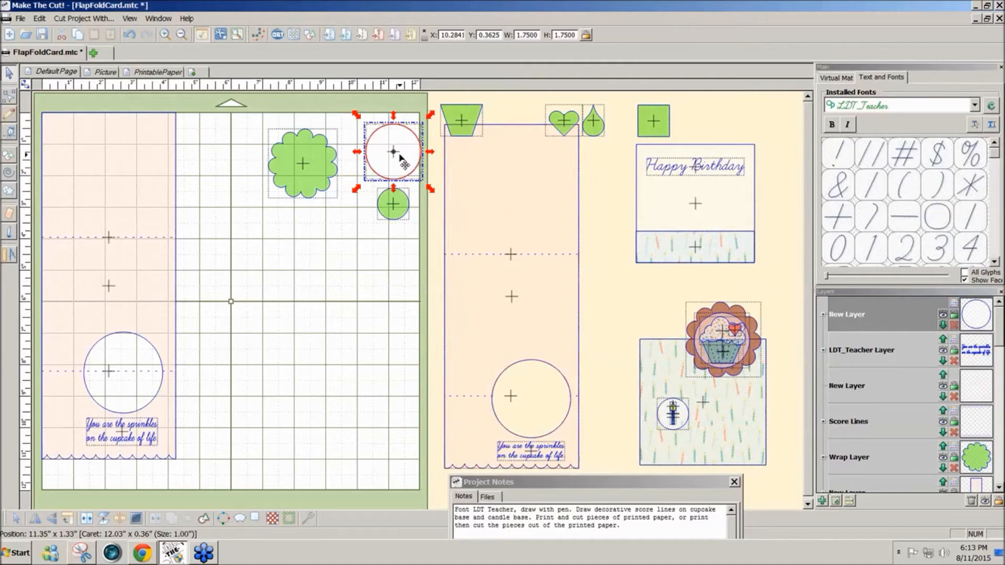
left_click_drag(402, 162, 310, 169)
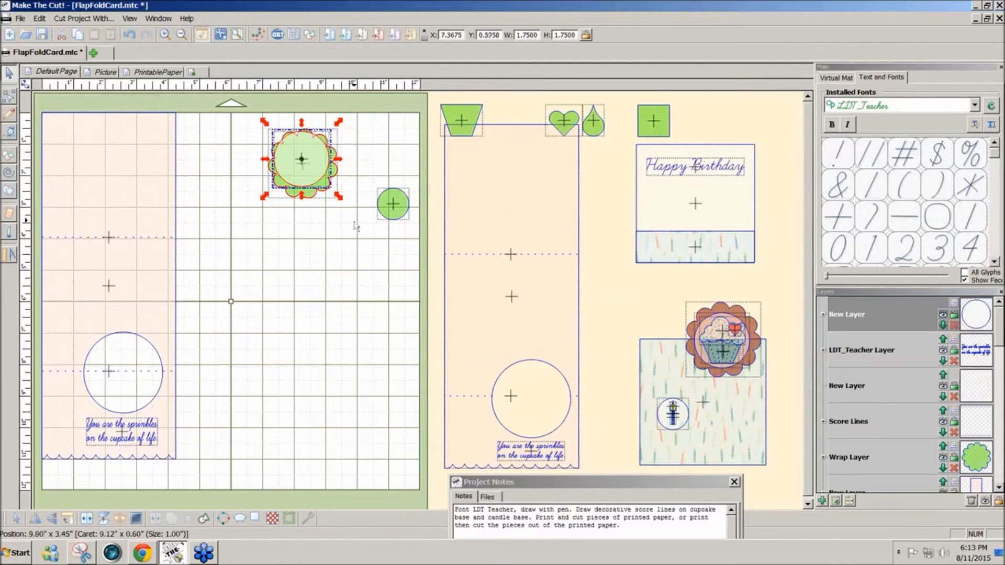
Centre the white circle on the scalloped shape and move both to about X 6.87, Y 0.95.
left_click_drag(356, 226, 244, 110)
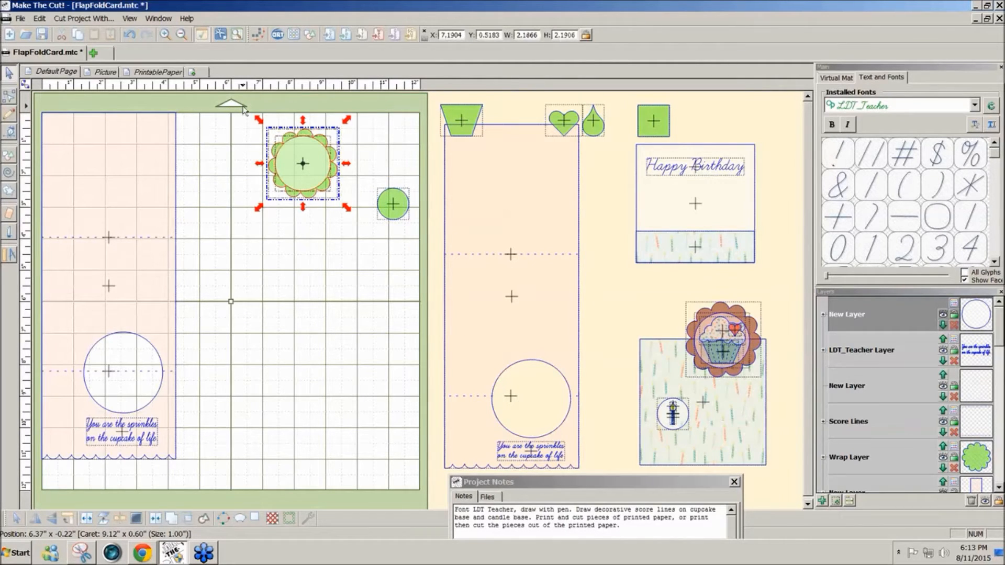
left_click(333, 242)
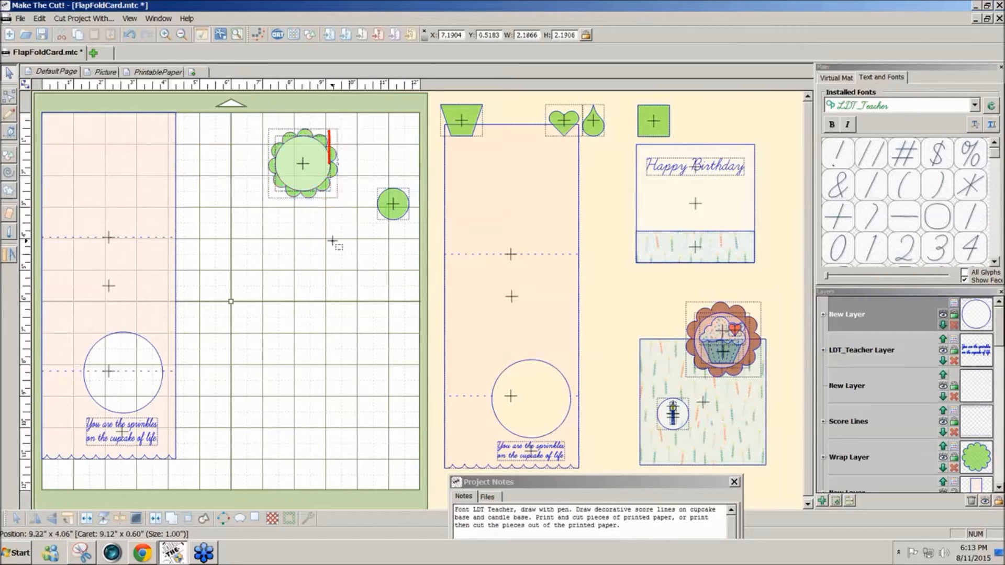
left_click_drag(369, 242, 251, 82)
mouse_move(318, 150)
left_mouse_down()
mouse_move(228, 219)
mouse_move(139, 361)
mouse_move(310, 181)
mouse_move(309, 165)
left_mouse_up()
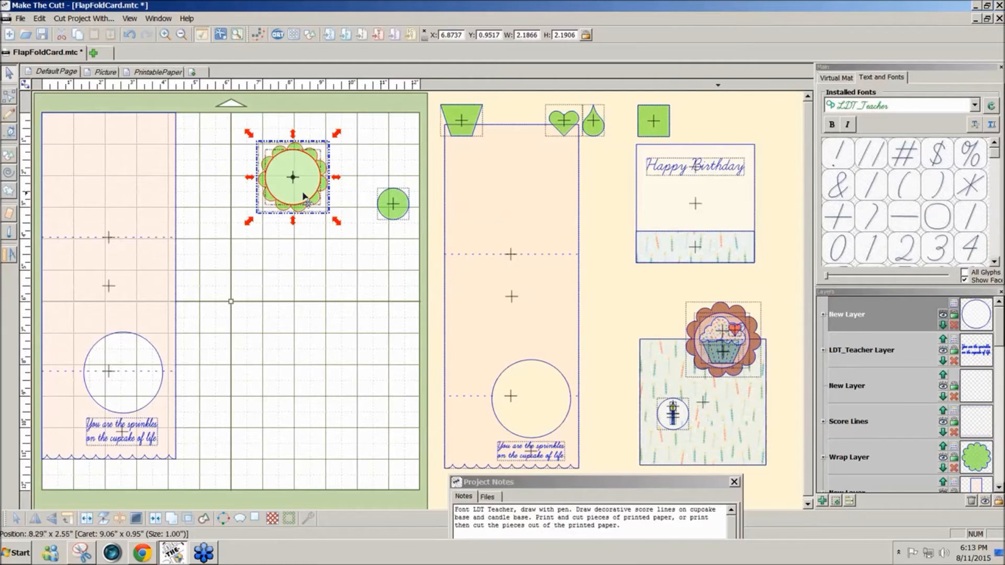
left_click(319, 290)
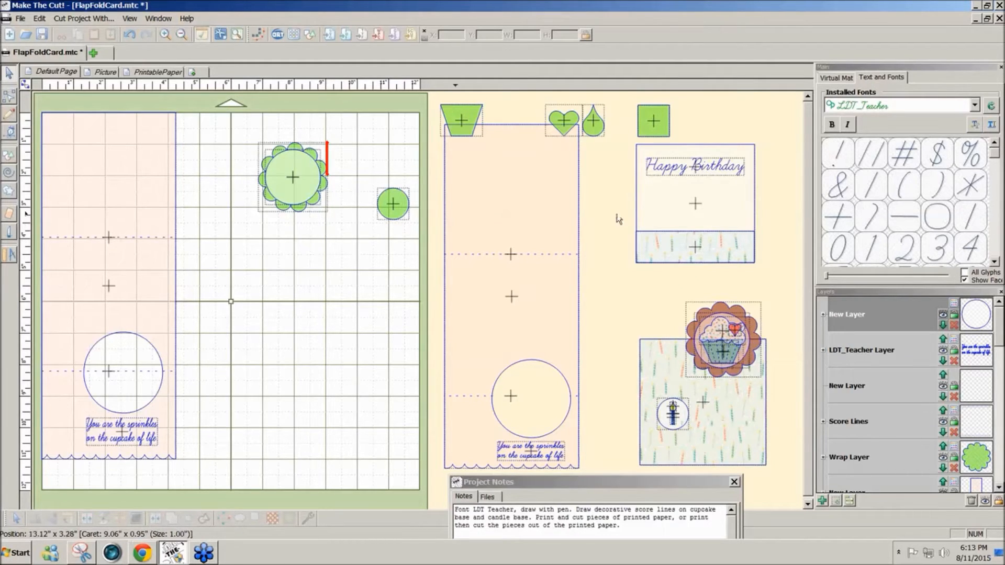
Copy the basic 1-inch square onto the mat below the scalloped shape and set its width and height to 3 3/4 inches.
left_click(665, 215)
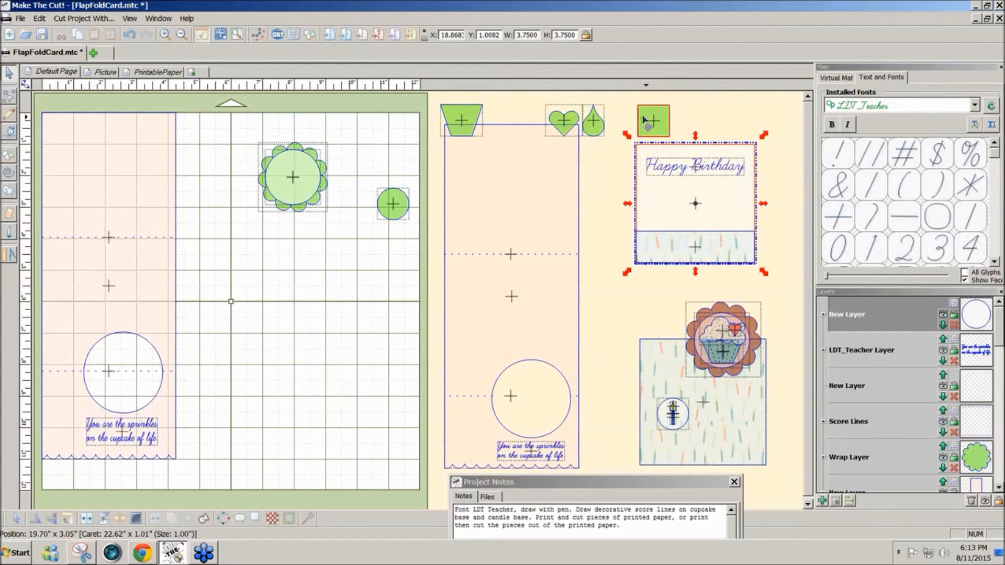
left_click(653, 122)
left_click_drag(652, 121, 244, 267)
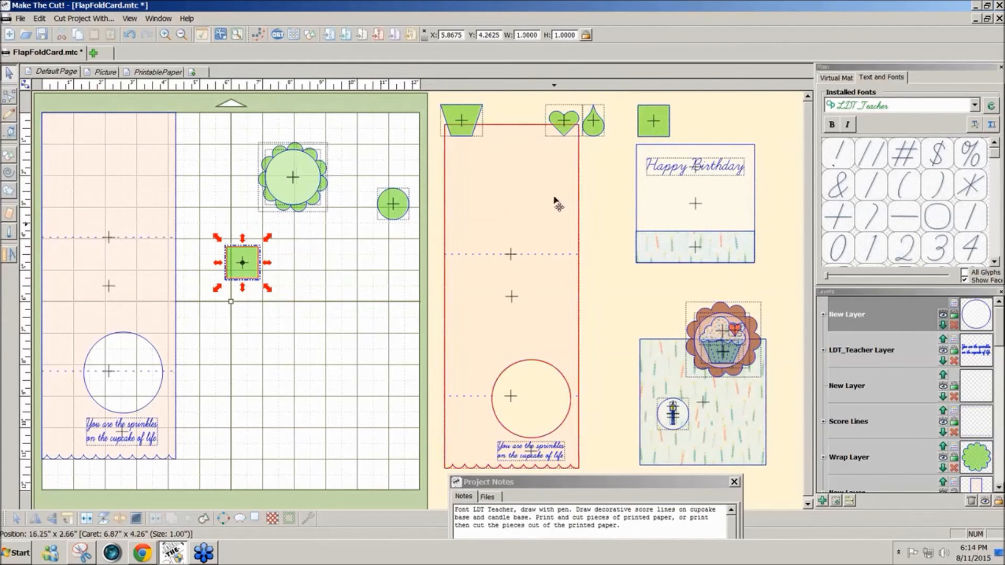
left_click(639, 213)
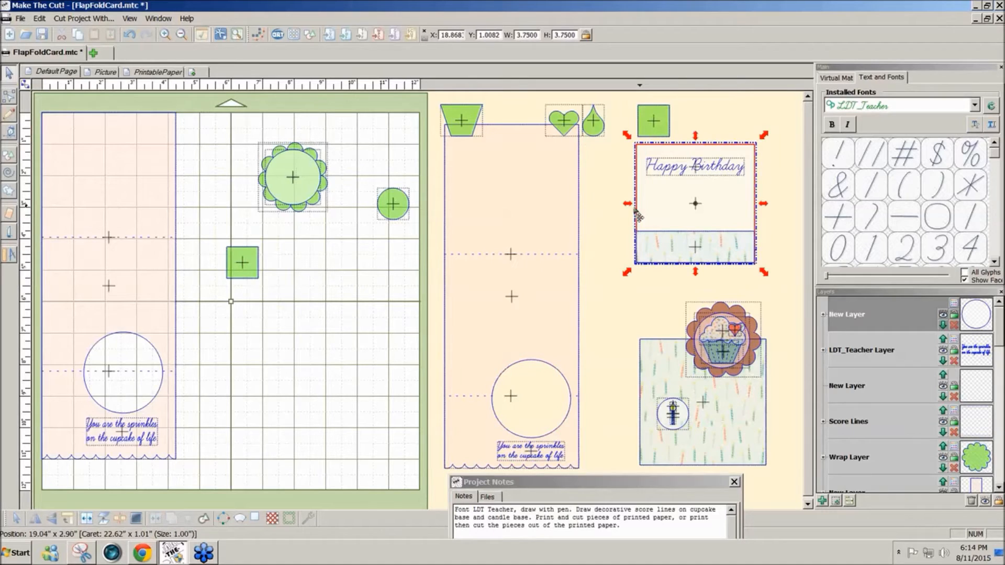
left_click(242, 263)
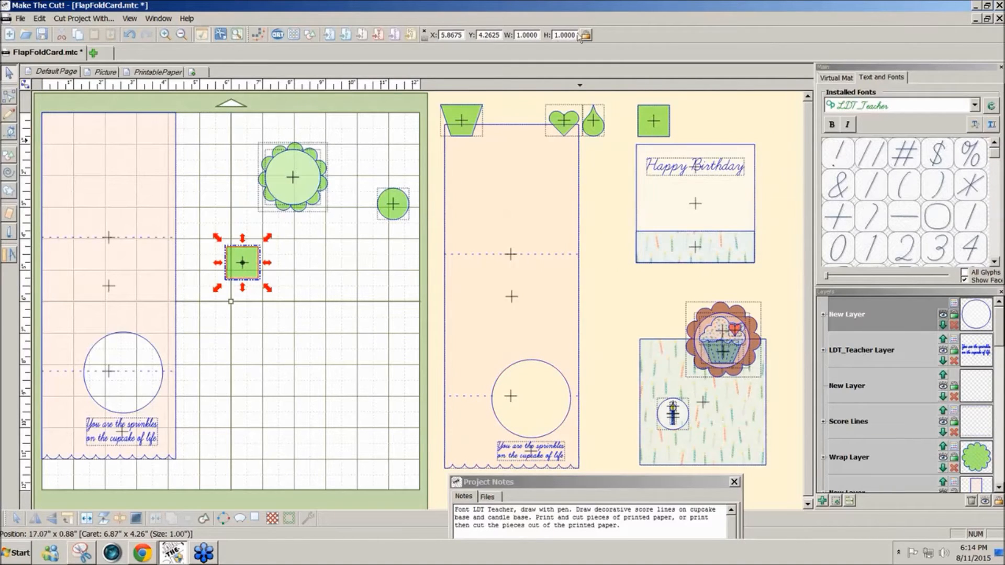
double_click(527, 35)
type("3 3/4")
key("Return")
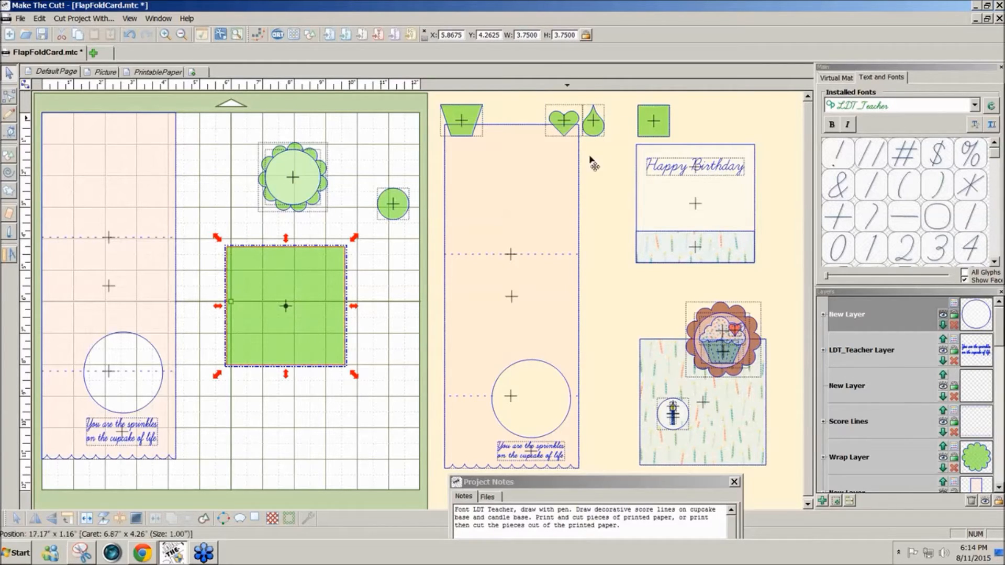
Move the 3.75-inch square up to about Y 3.43, just below the scalloped shape.
left_click(640, 195)
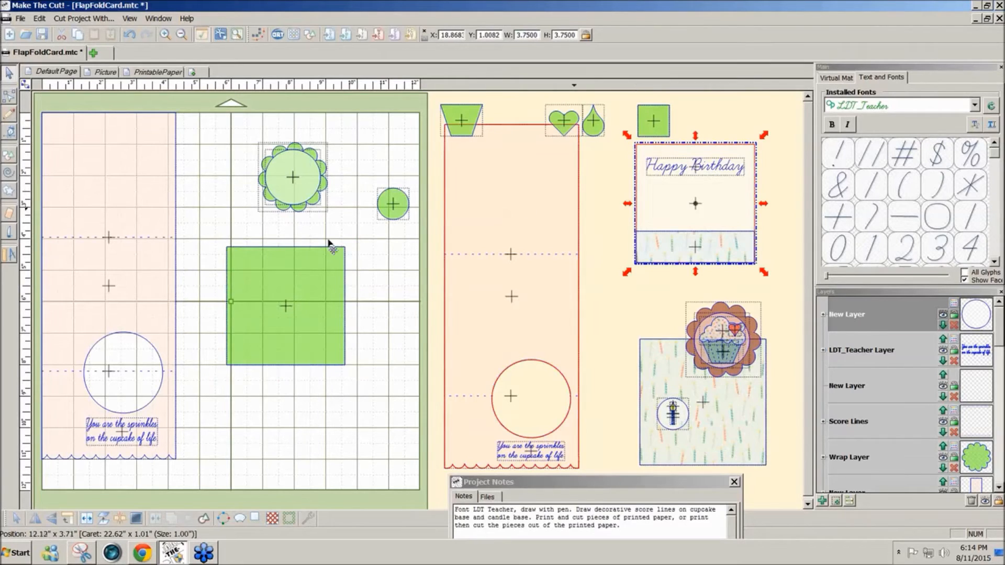
left_click(303, 267)
left_click_drag(302, 270, 302, 244)
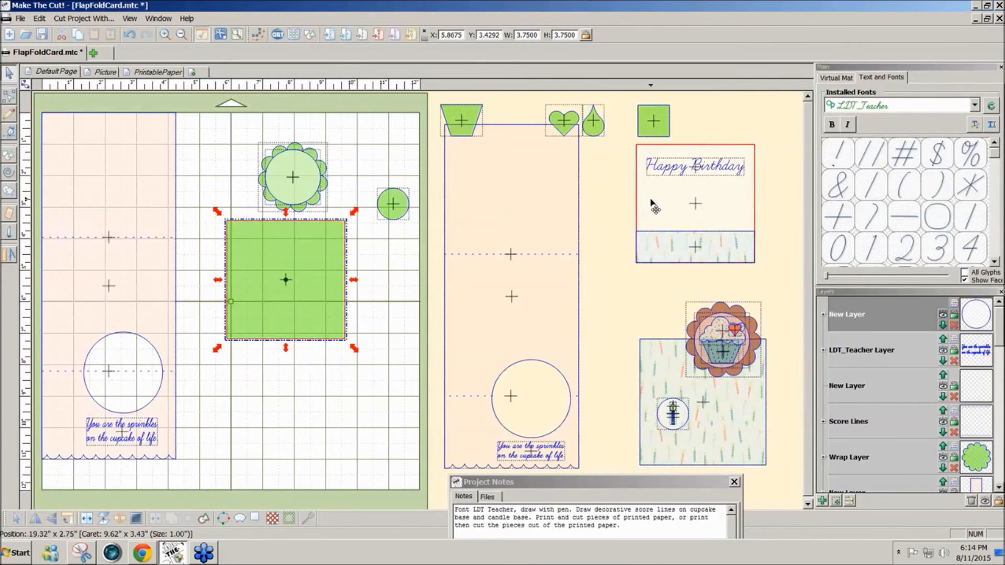
Duplicate the 3.75-inch square below the original, resize the copy to 4 x 4 inches and place it at about X 5.98, Y 7.45.
left_click(656, 345)
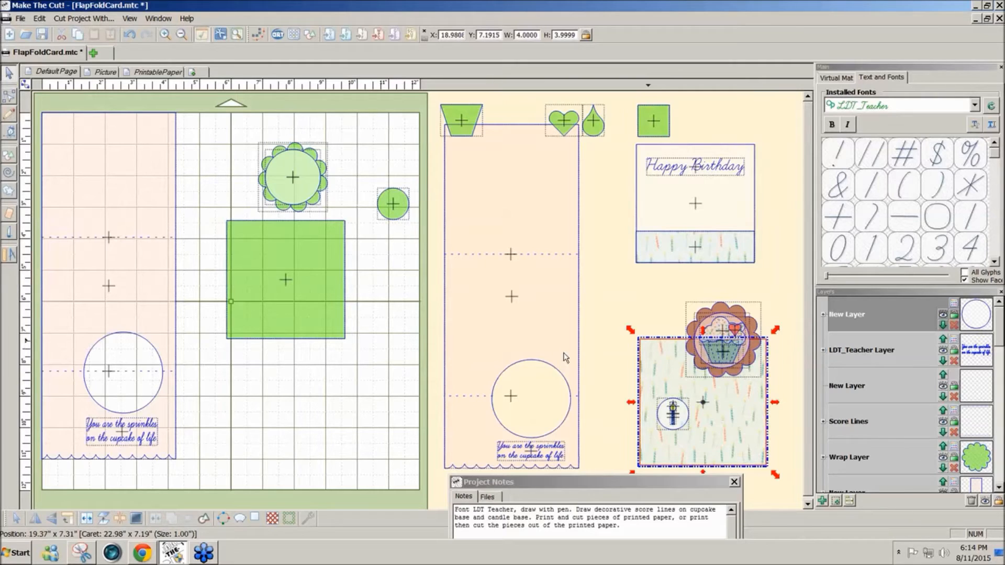
left_click(389, 302)
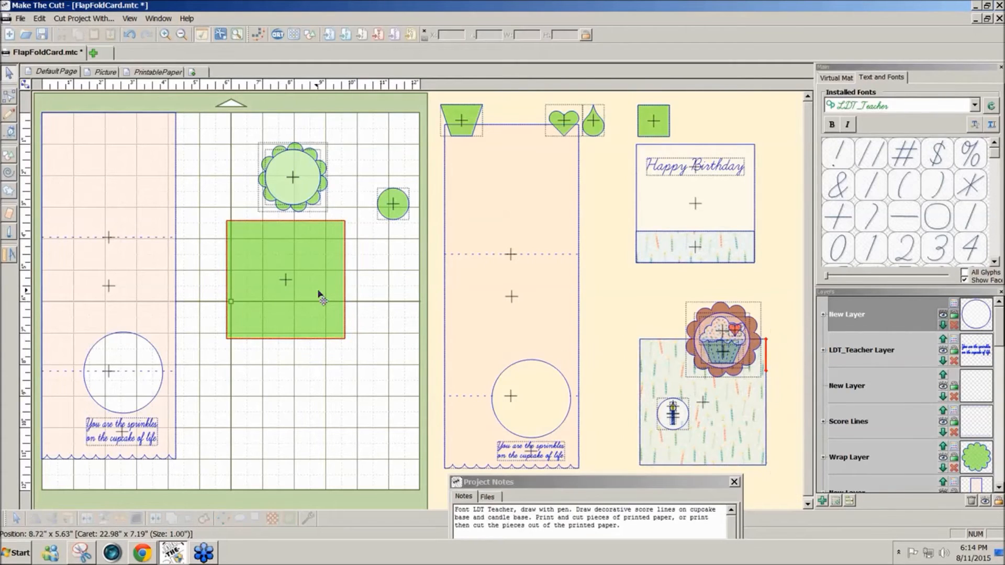
left_click(320, 296)
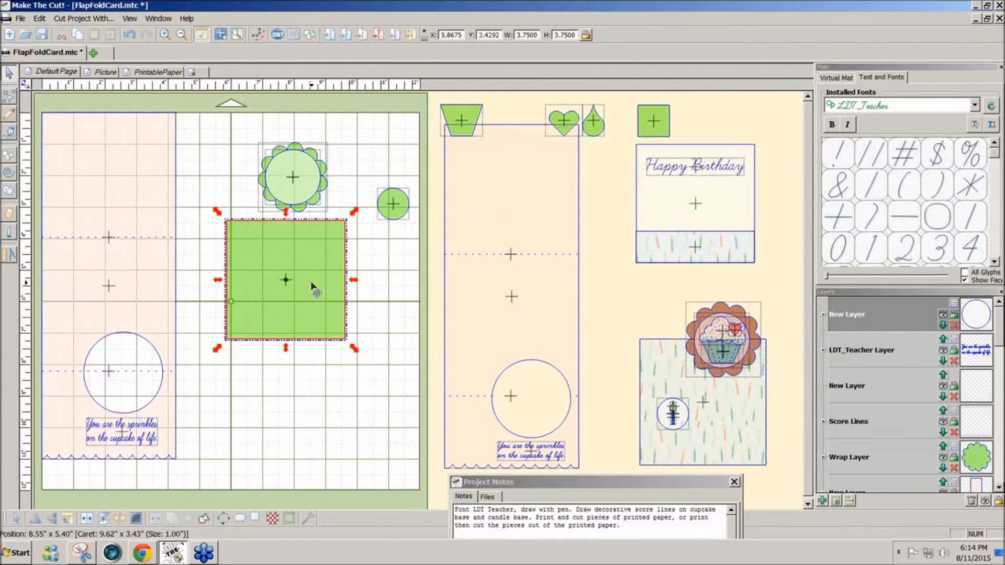
left_click_drag(312, 289, 313, 306)
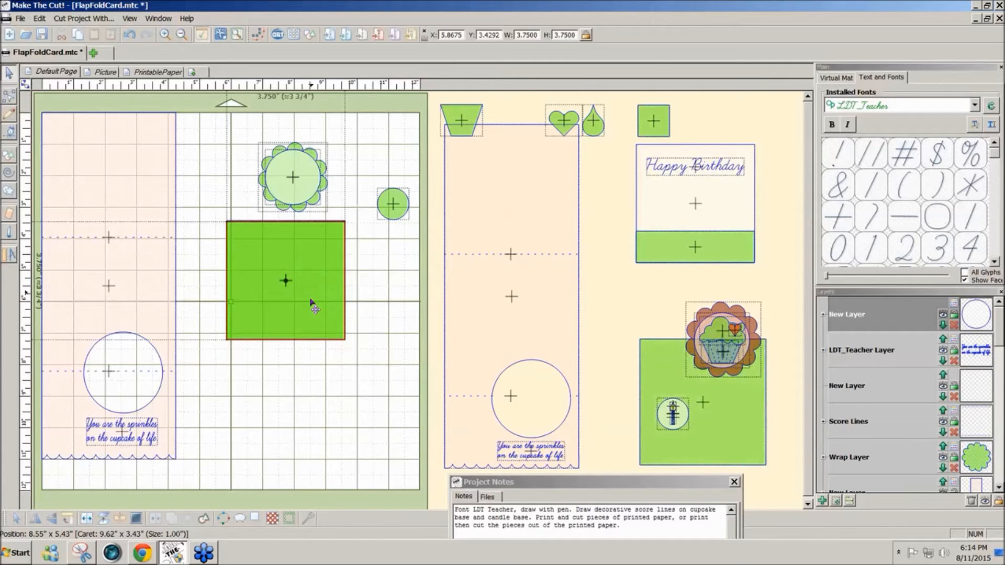
left_click_drag(311, 300, 314, 376)
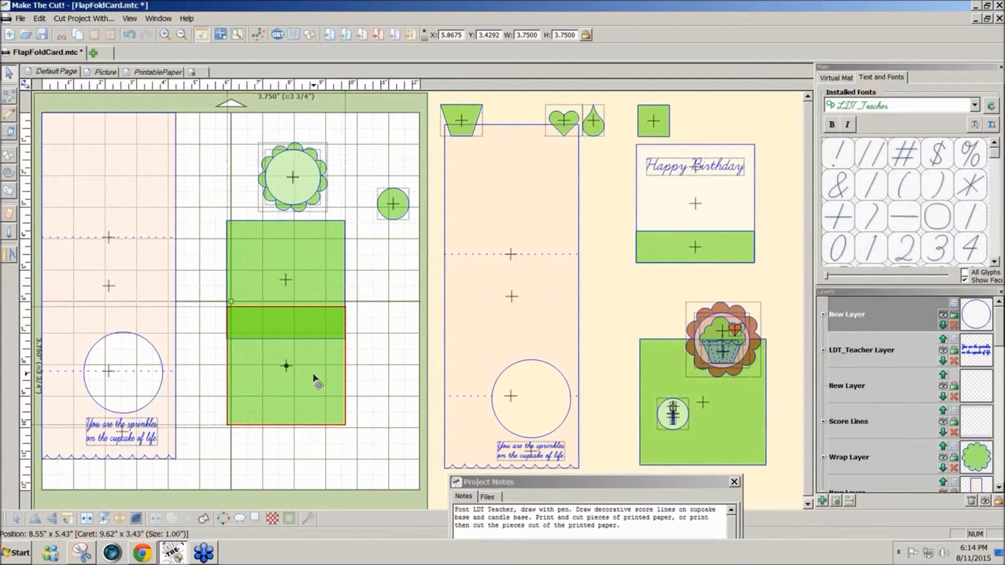
left_click_drag(314, 376, 314, 405)
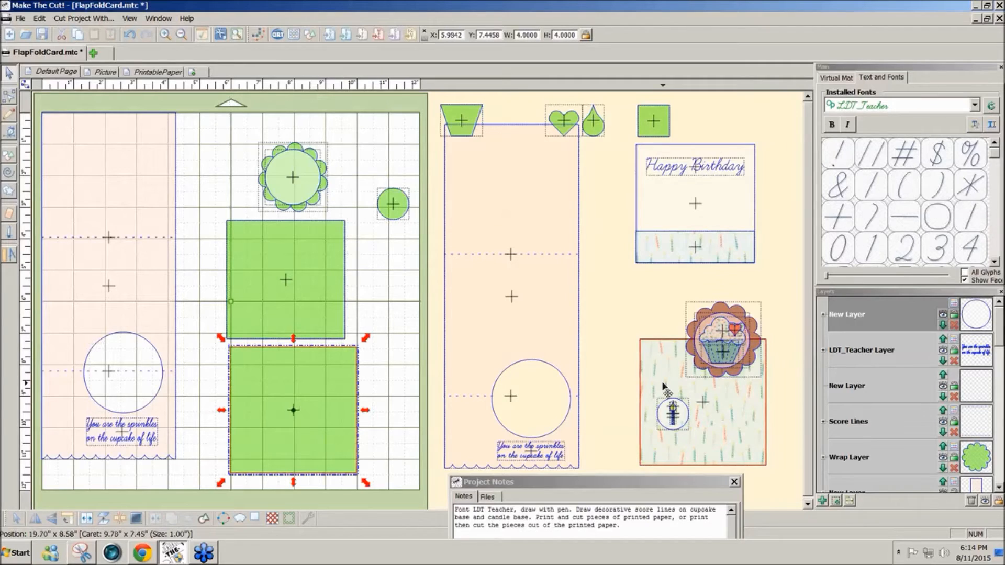
Shift the 4-inch square sideways towards the card base, keeping it below the 3.75-inch square.
left_click(393, 405)
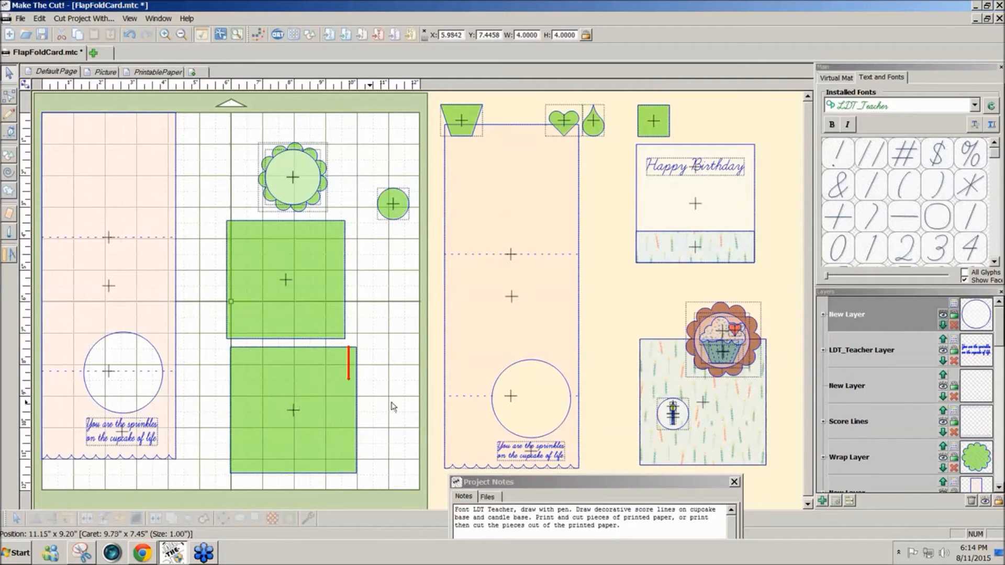
left_click_drag(326, 389, 303, 387)
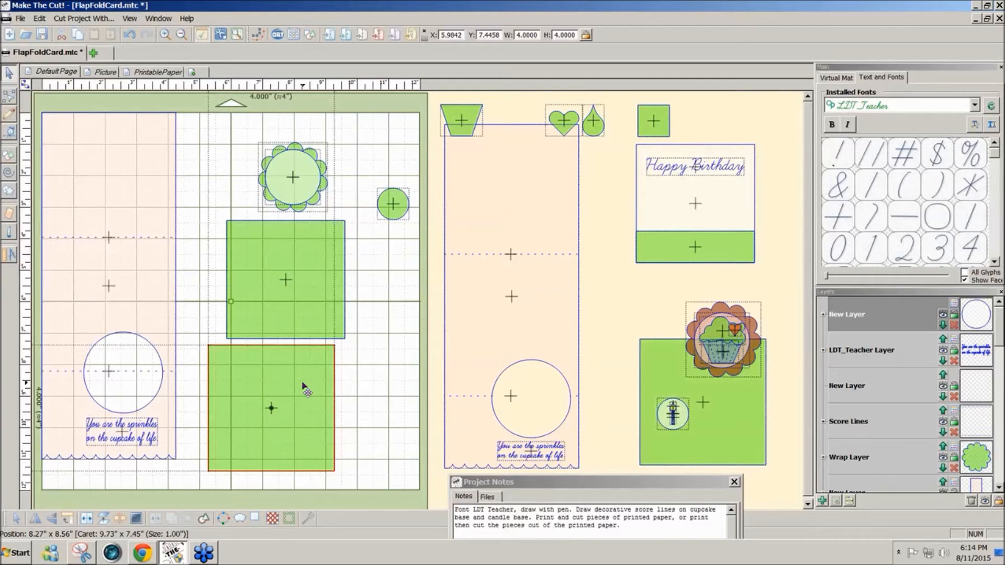
Set the 3.75-inch-wide strip's height to 1 inch without keeping proportions, and move it off the notecard square to the lower mat area.
left_click(688, 251)
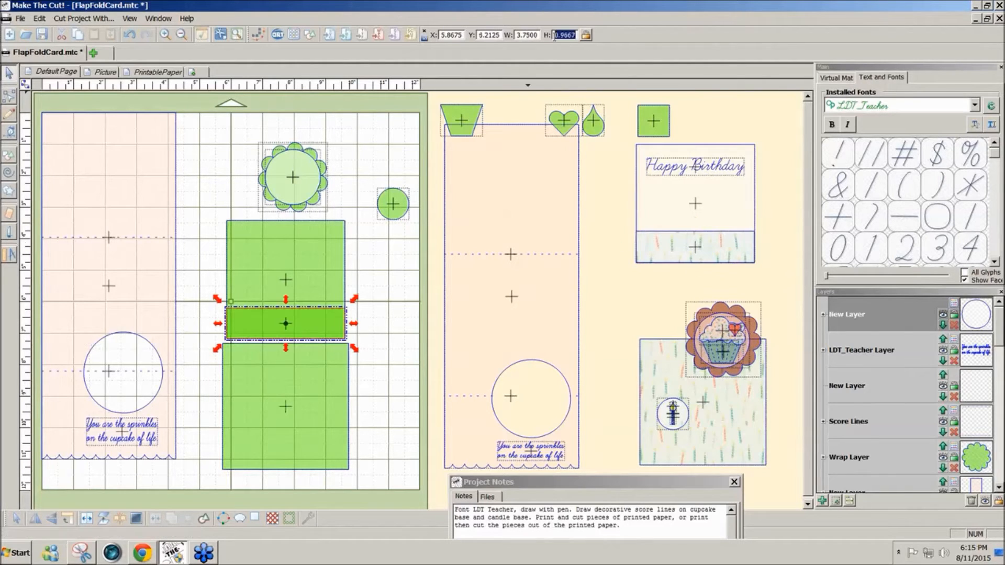
left_click(585, 36)
double_click(564, 35)
type("1")
left_click_drag(287, 324, 415, 325)
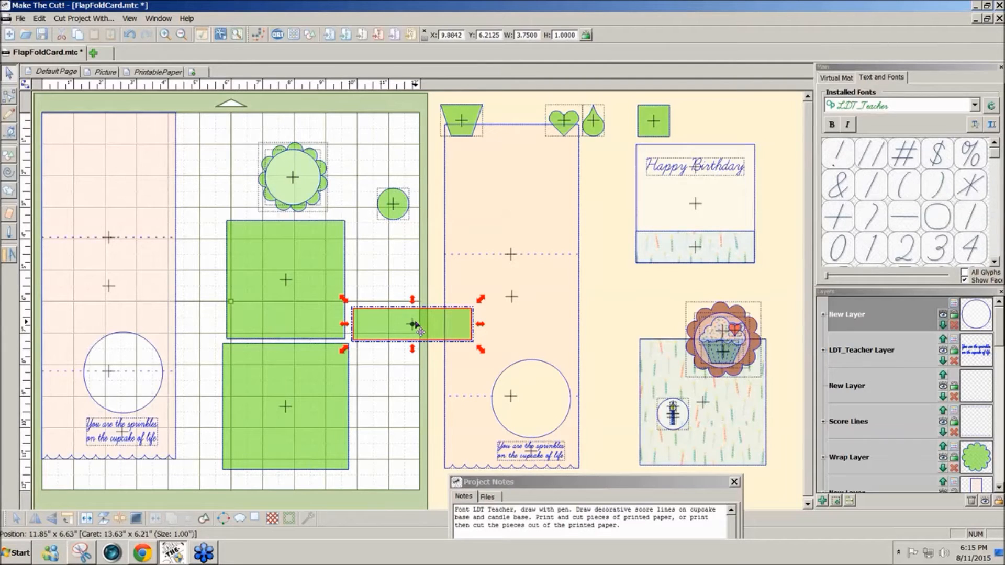
left_click_drag(397, 329, 390, 468)
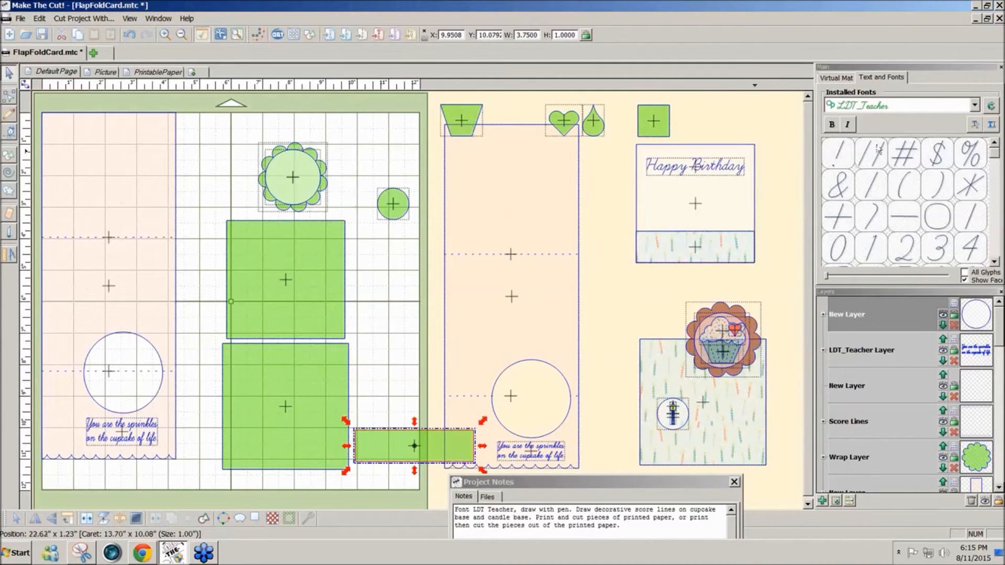
Move the 3.75-inch notecard square to its own new layer and color that layer white.
left_click(316, 295)
left_click(836, 500)
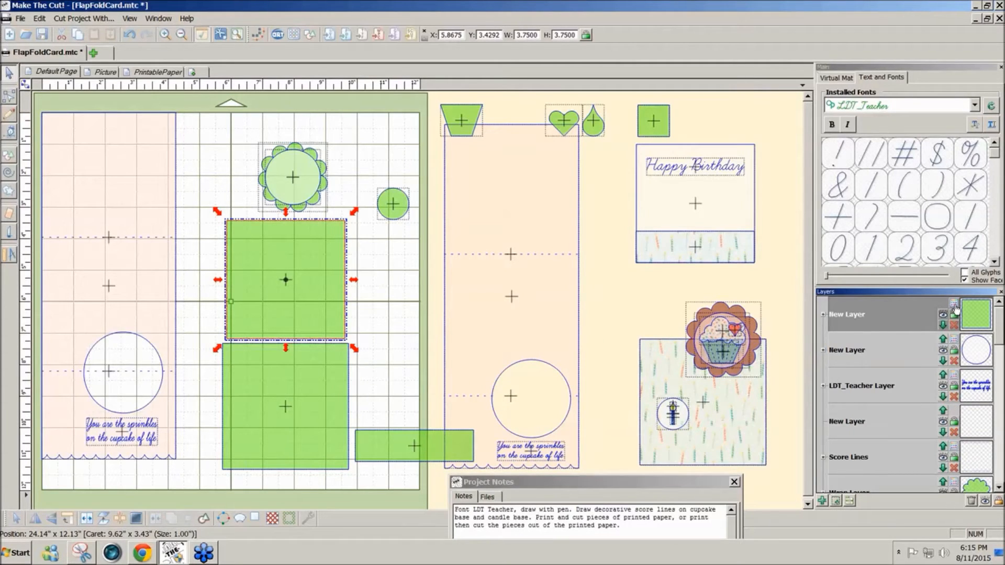
left_click(955, 306)
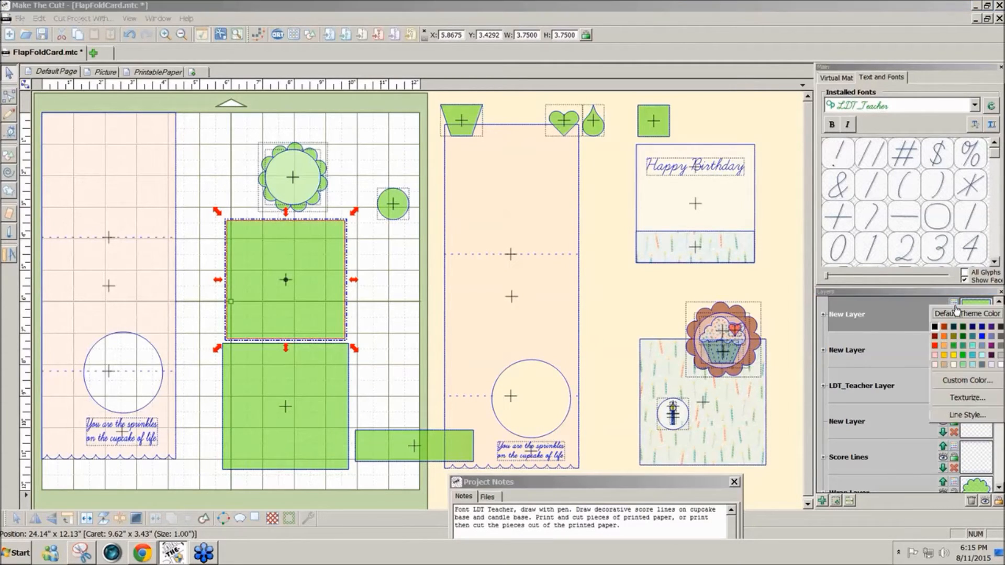
left_click(995, 361)
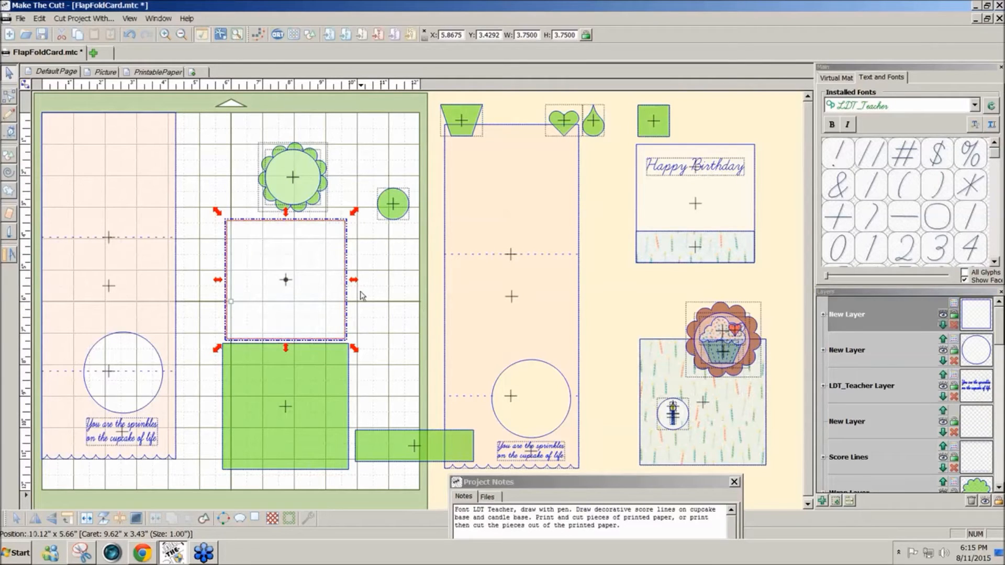
Place the decorative strip over the lower edge of the white notecard square, flush with the square's sides.
mouse_move(324, 292)
left_mouse_down()
mouse_move(319, 283)
mouse_move(322, 292)
left_mouse_up()
left_click_drag(398, 447, 268, 318)
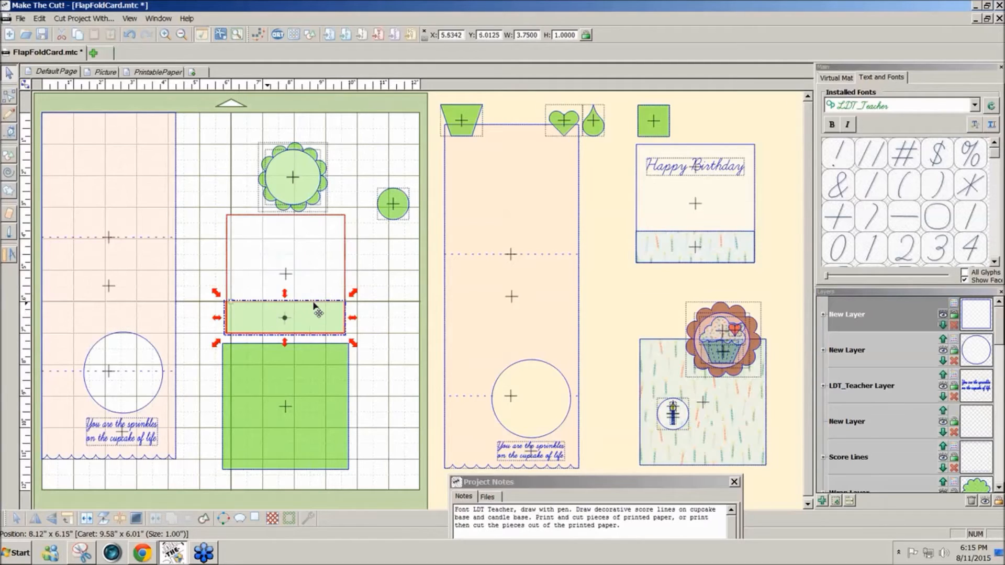
left_click(388, 308)
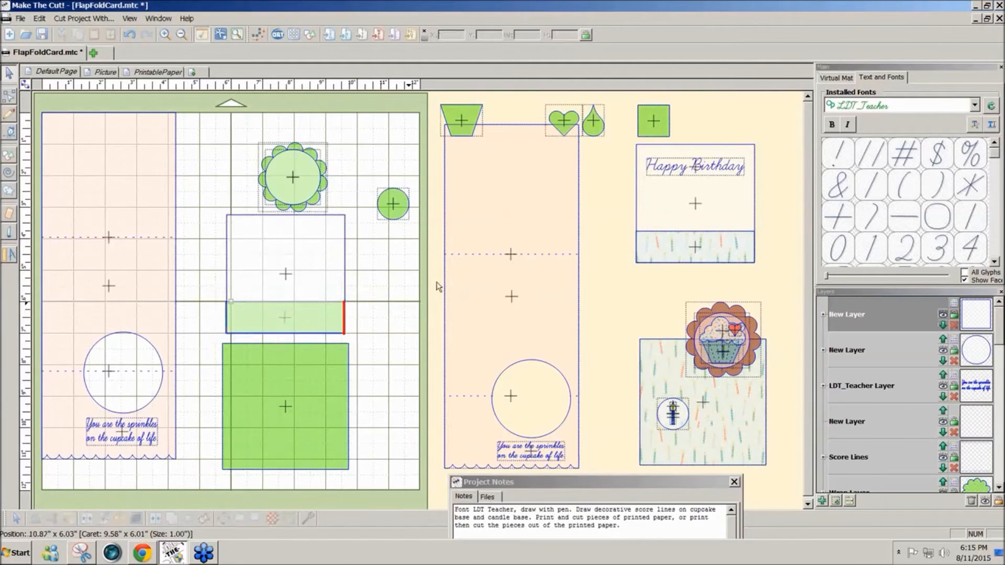
Add a centered text group reading "Happy Birthday" in the LDT_Teacher font.
left_click(990, 126)
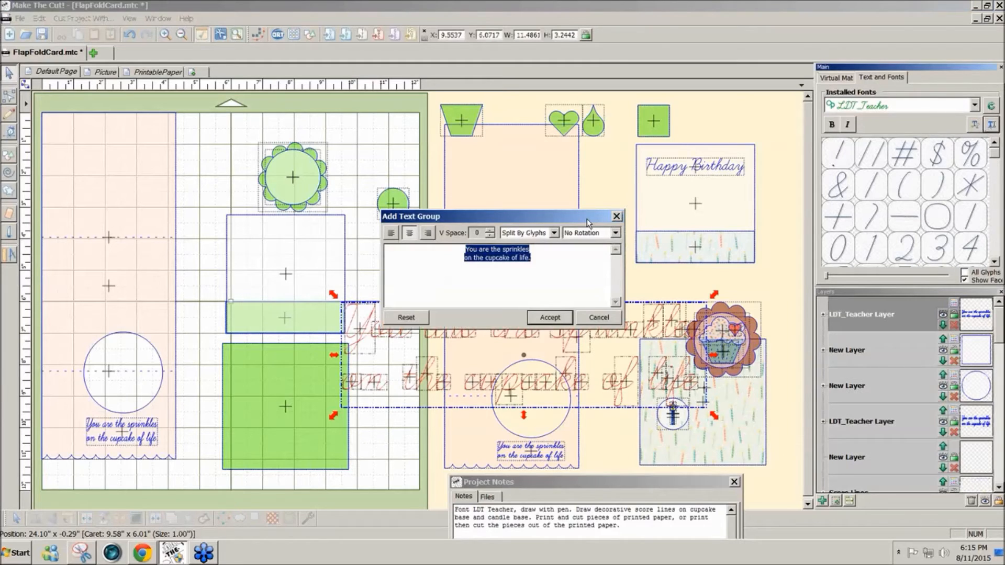
type("Happy Birthday")
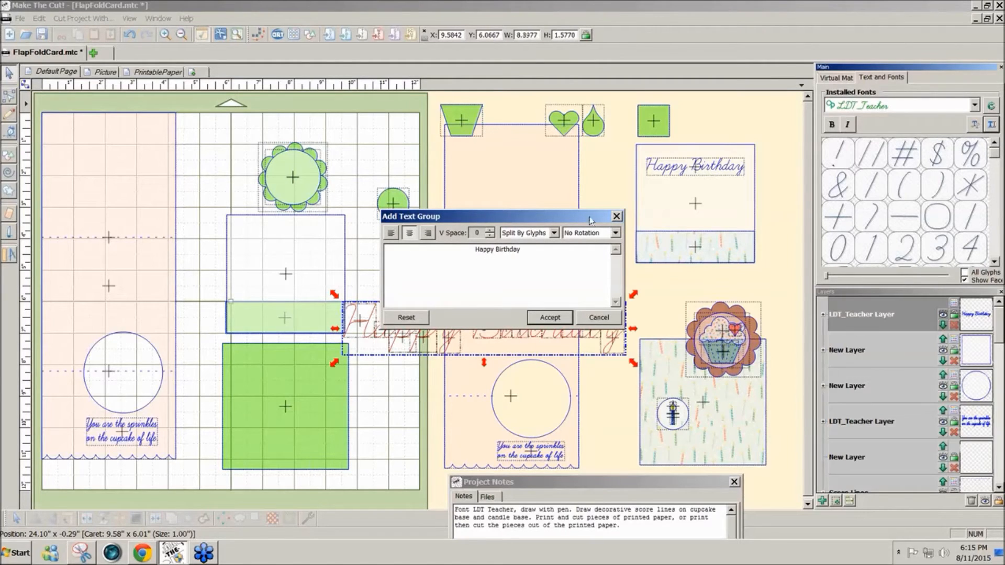
left_click(550, 318)
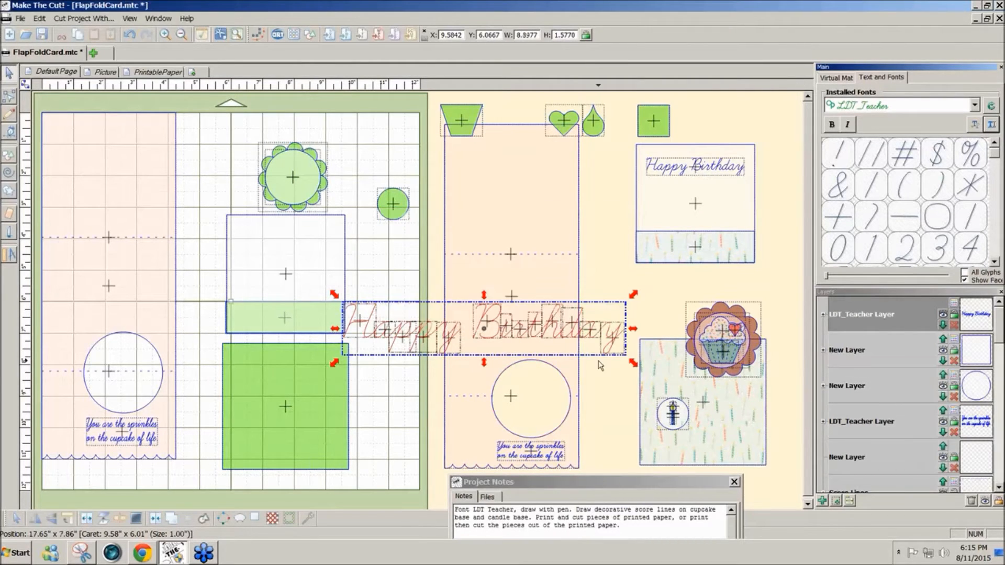
Shrink the "Happy Birthday" text to about 2.91 inches wide and center it near the upper edge of the white notecard.
left_click_drag(633, 363, 470, 338)
left_click_drag(412, 313, 339, 253)
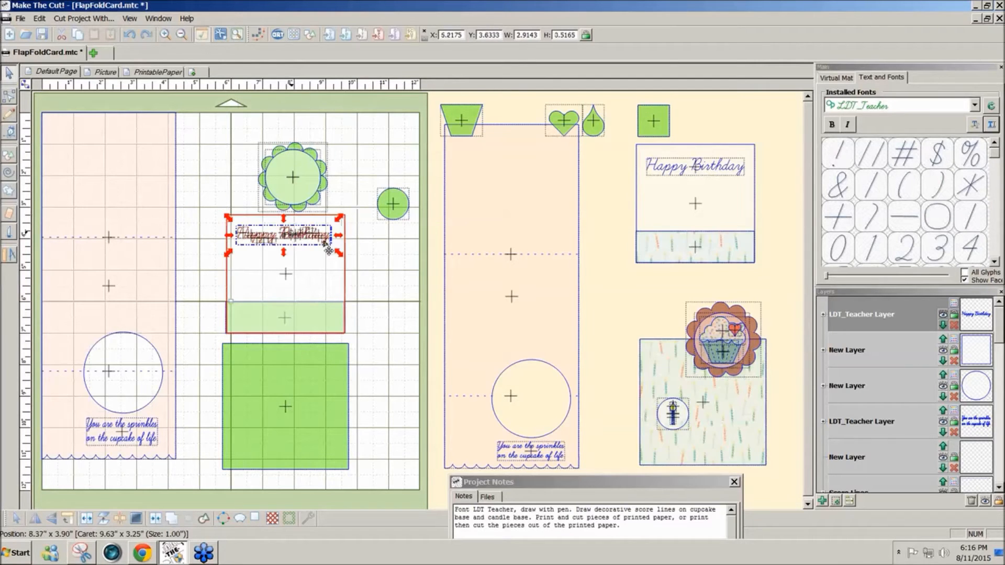
left_click(157, 520)
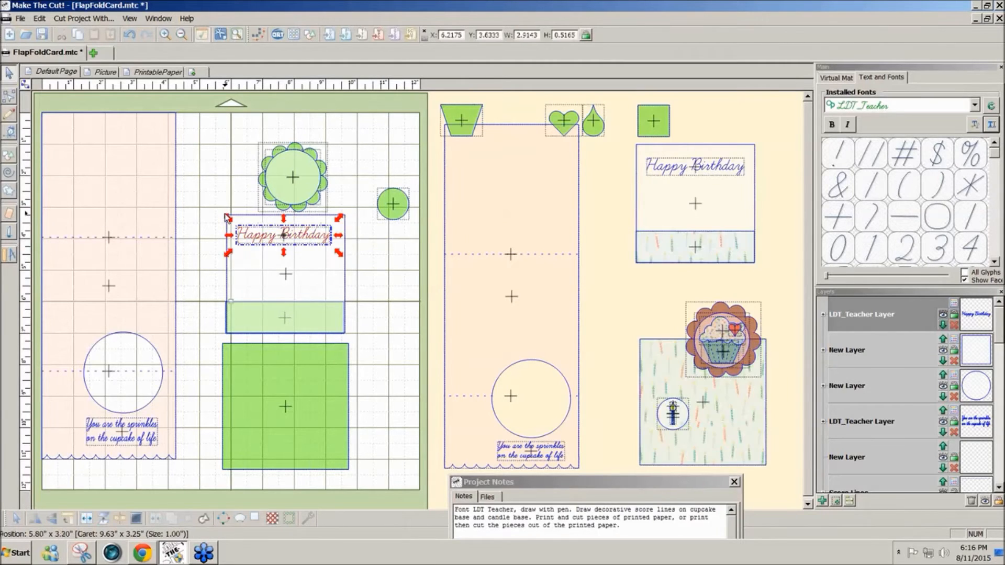
key("Right")
key("Right")
key("Right")
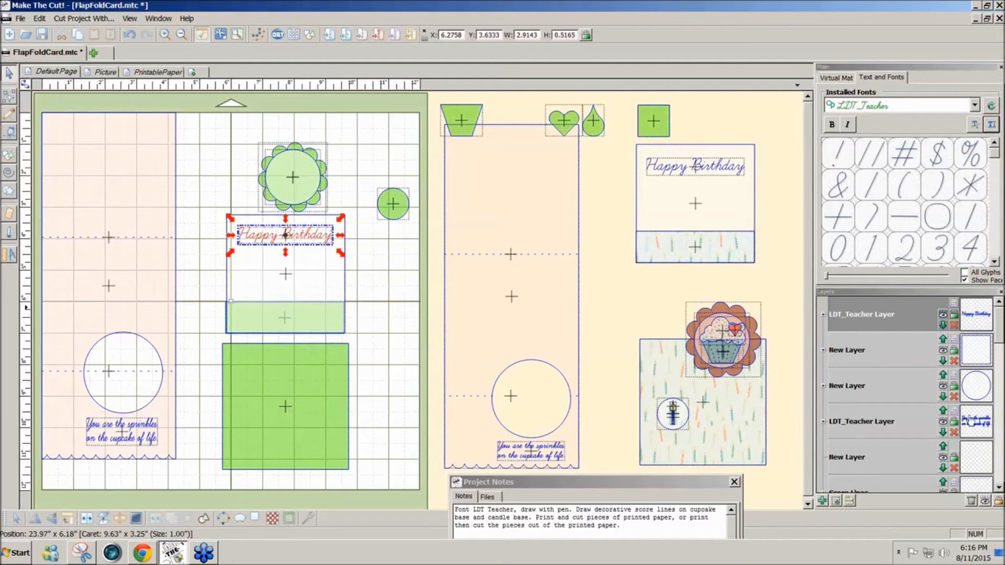
left_click(377, 302)
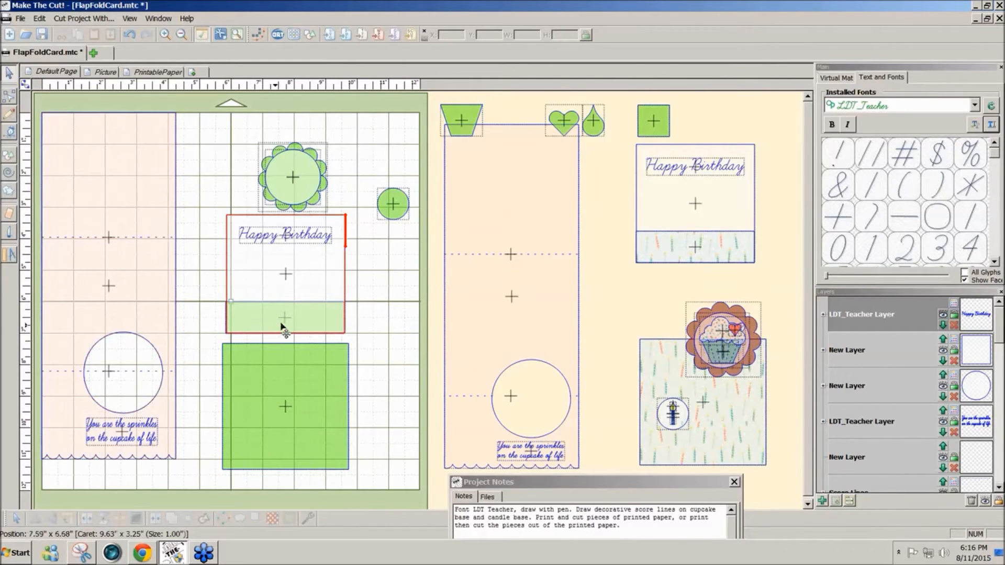
Select the decorative strip and the white notecard square together and align them with each other.
left_click_drag(205, 291, 429, 356)
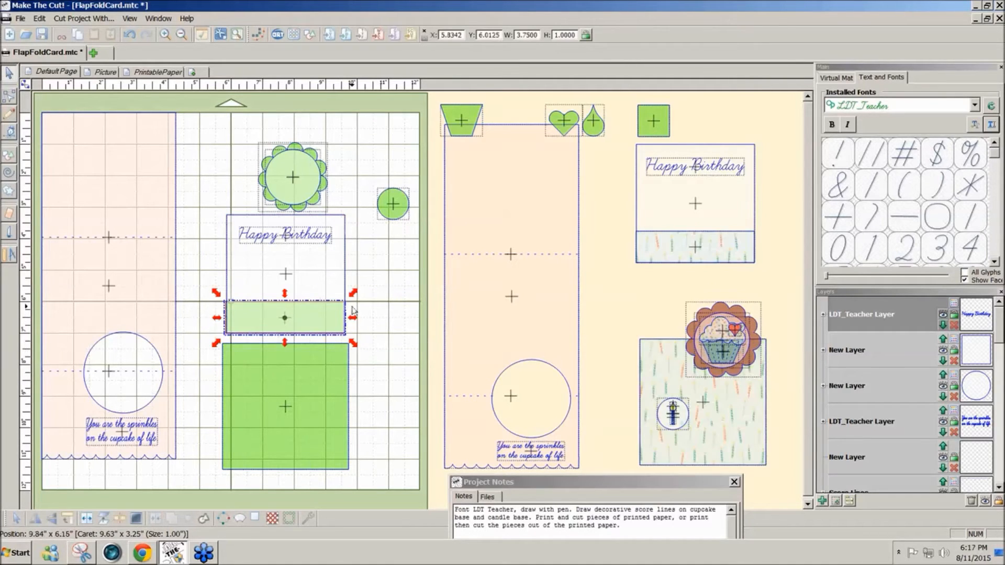
left_click(298, 278)
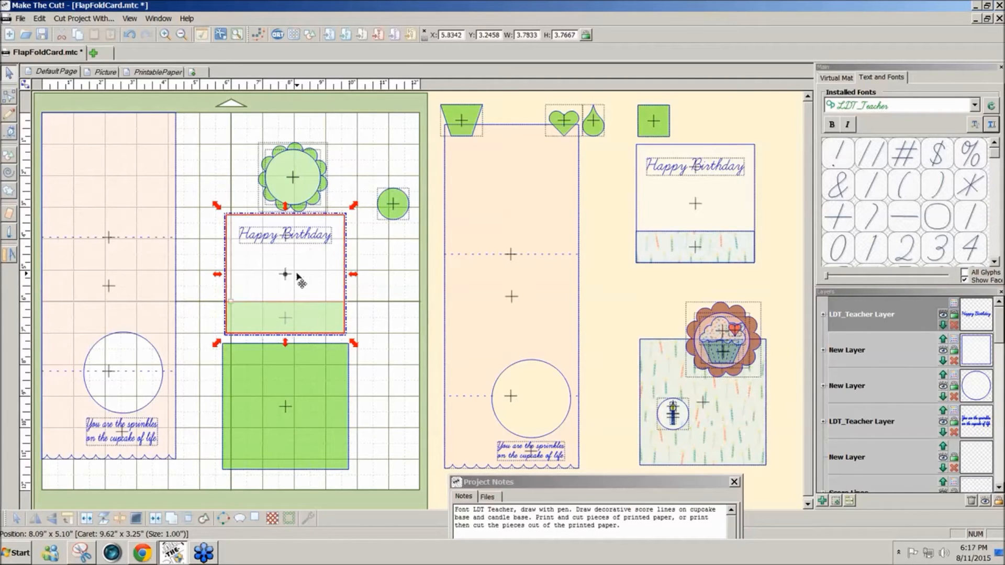
left_click(390, 317)
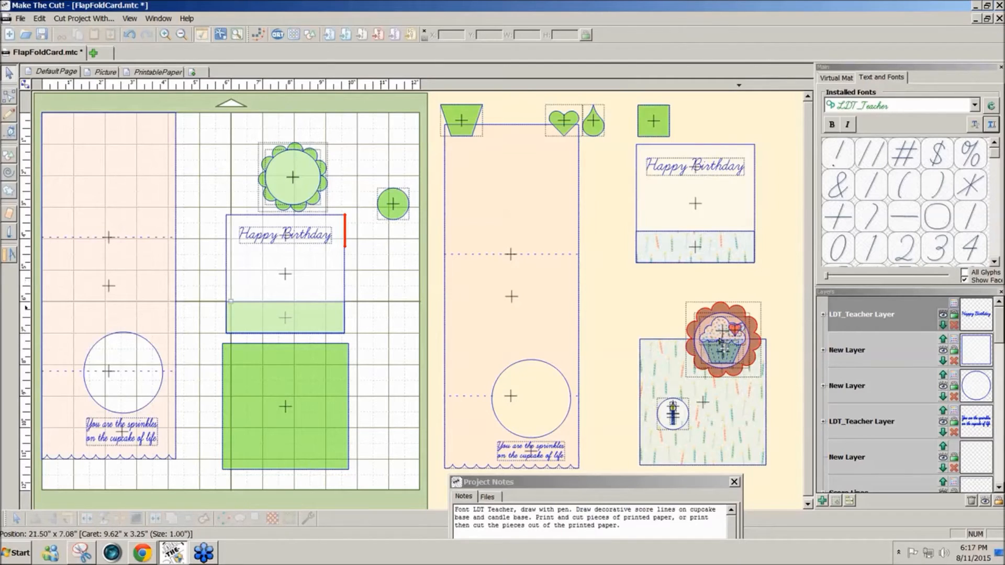
Bring the trapezoid onto the mat beside the notecard and look up its dimensions in the project notes.
left_click_drag(463, 115, 381, 260)
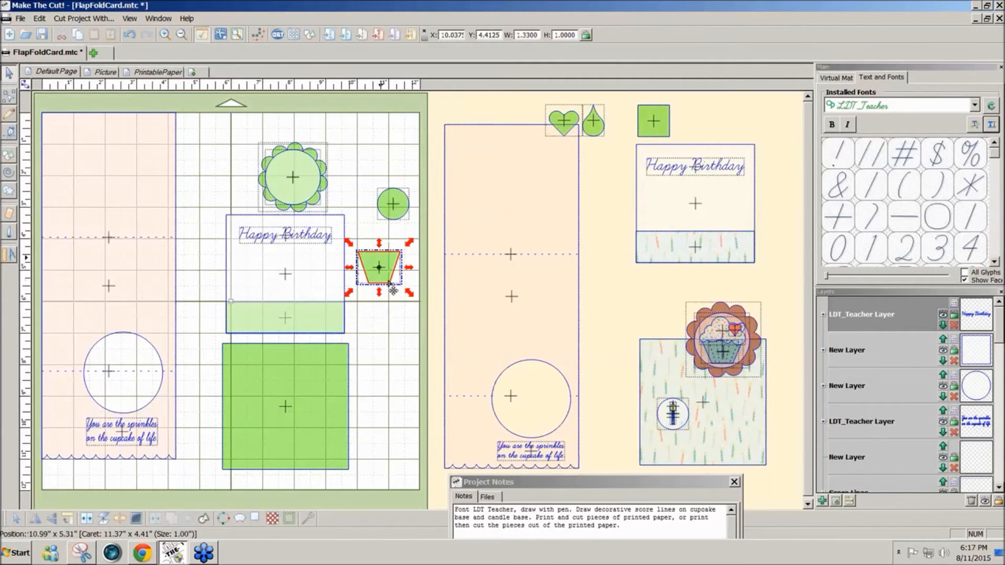
left_click_drag(698, 476, 759, 348)
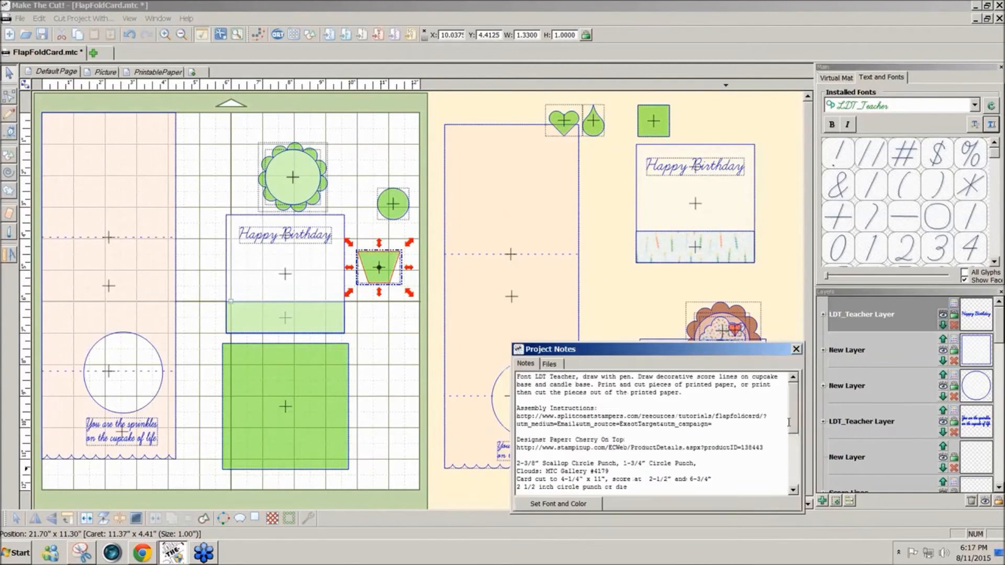
scroll(797, 429, "down", 10)
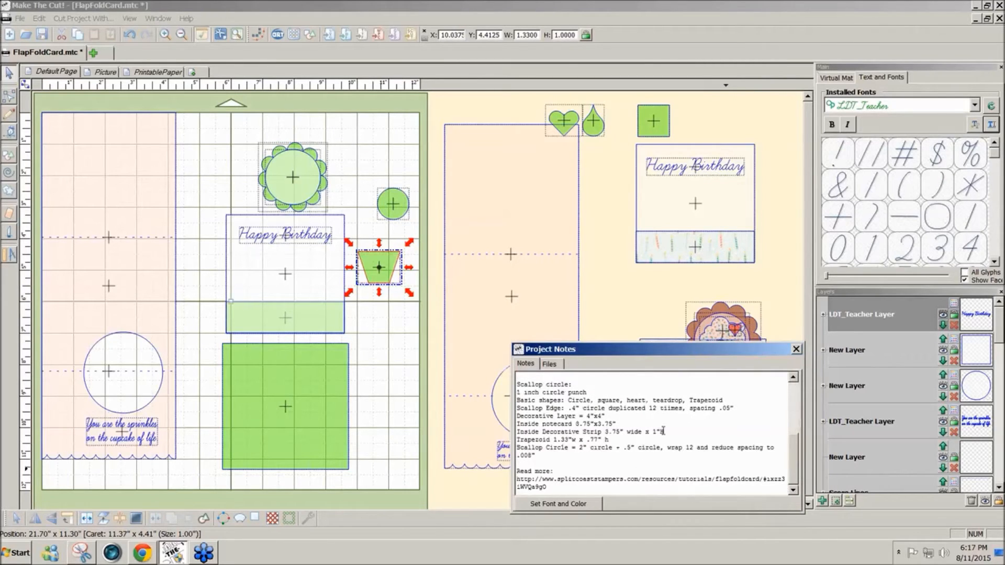
left_click_drag(663, 348, 576, 472)
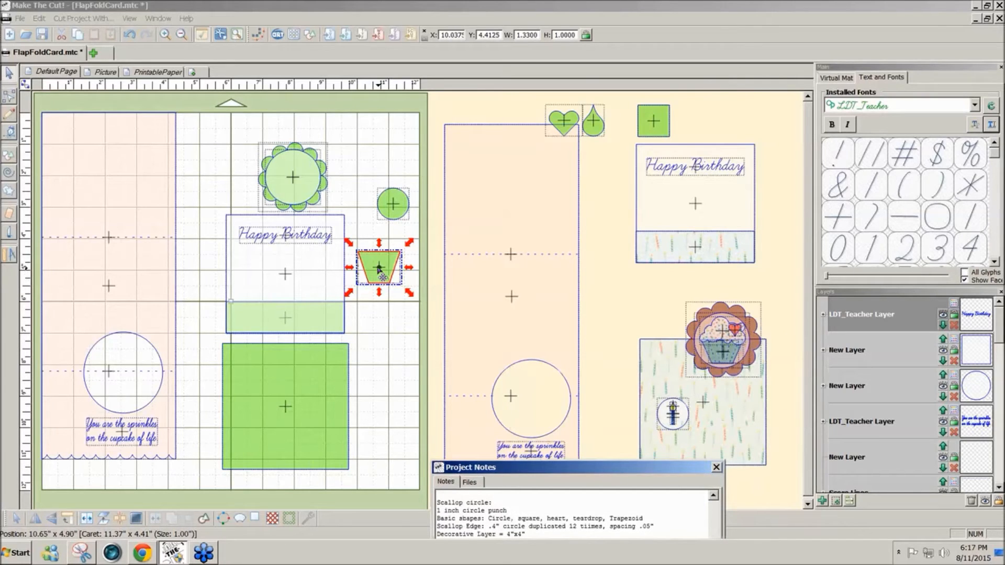
Set the trapezoid's height to 0.77 inches.
left_click(570, 35)
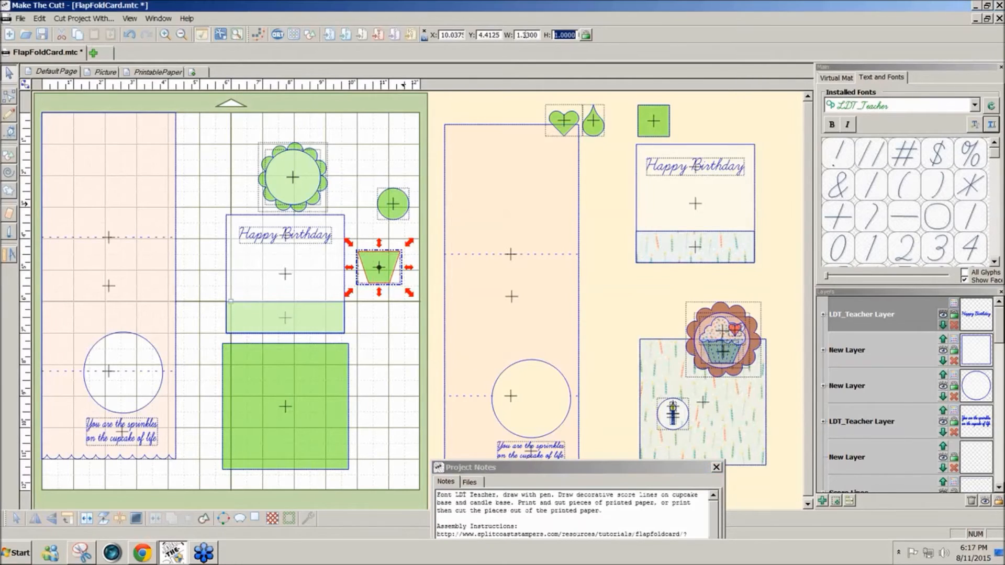
type(".70")
key("Return")
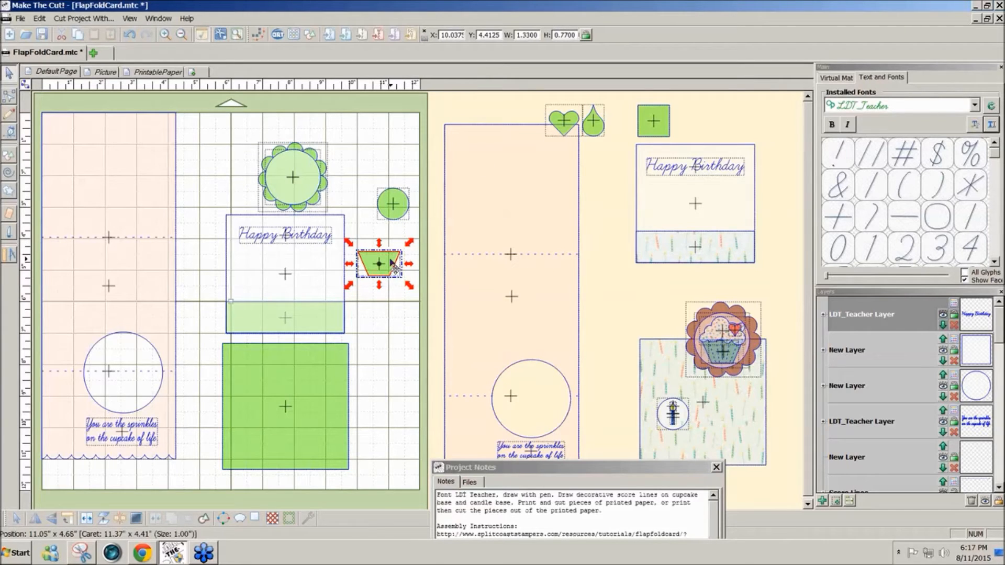
Place the trapezoid in the lower half of the scalloped circle as the cupcake base and put it on its own new layer.
left_click_drag(394, 265, 306, 187)
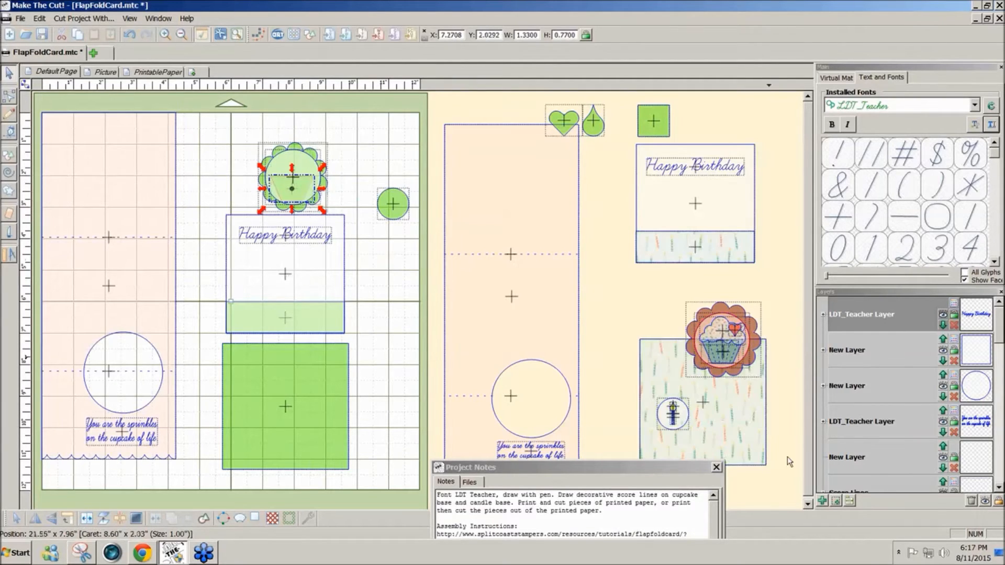
left_click(836, 501)
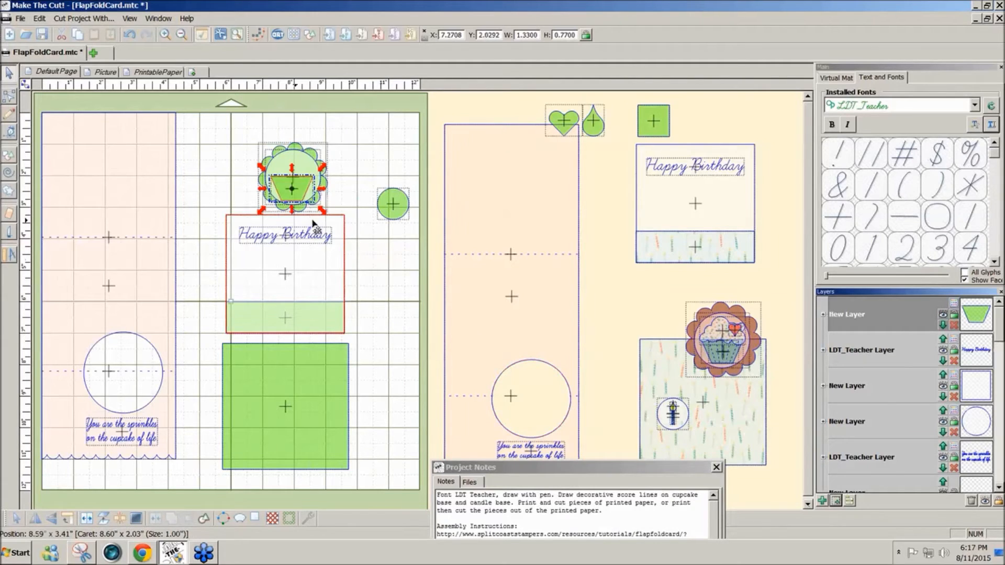
left_click_drag(296, 193, 290, 197)
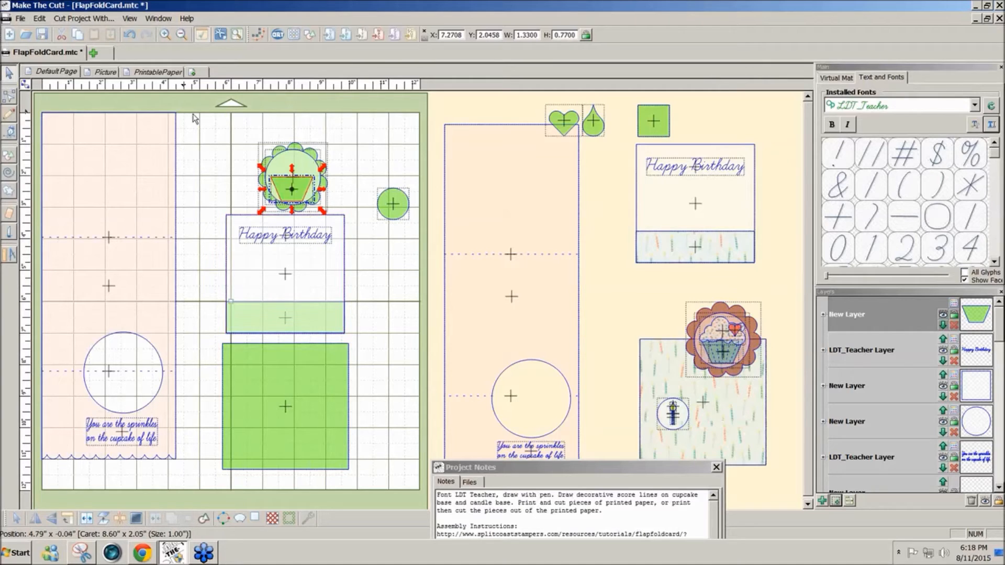
Check the cupcake photo on the Picture page for the base's line pattern, and add an empty layer on DefaultPage.
left_click(103, 73)
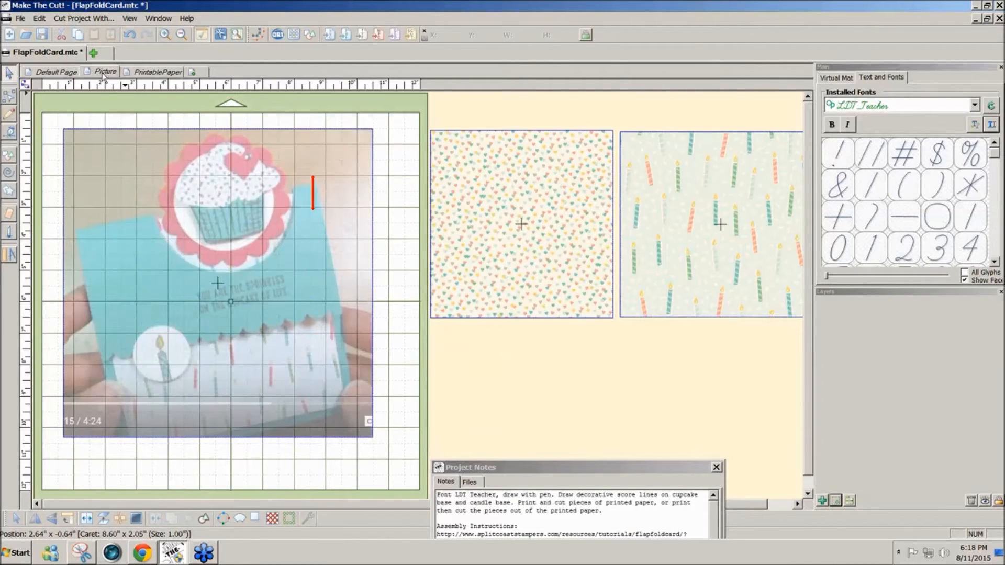
left_click(62, 74)
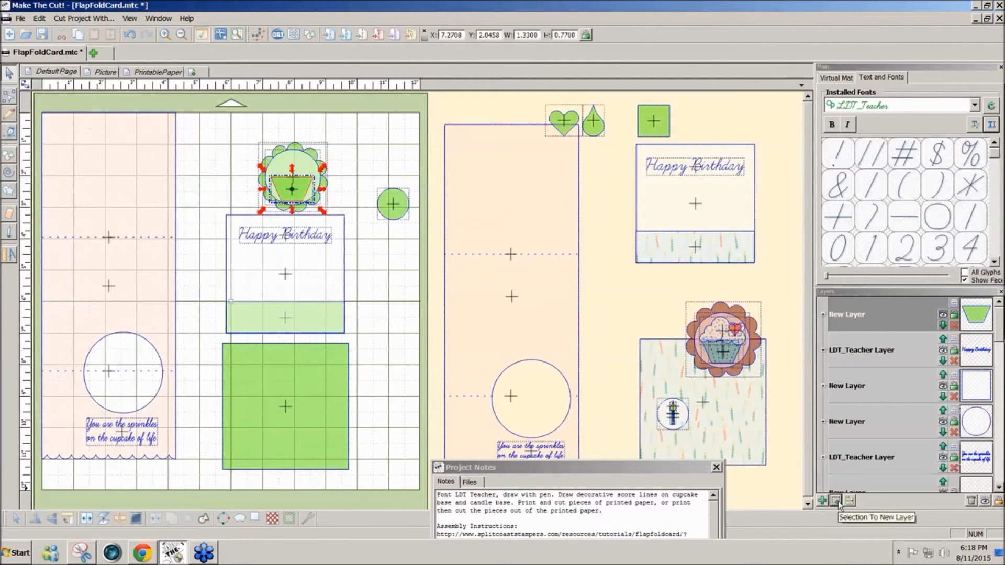
left_click(822, 501)
left_click(822, 501)
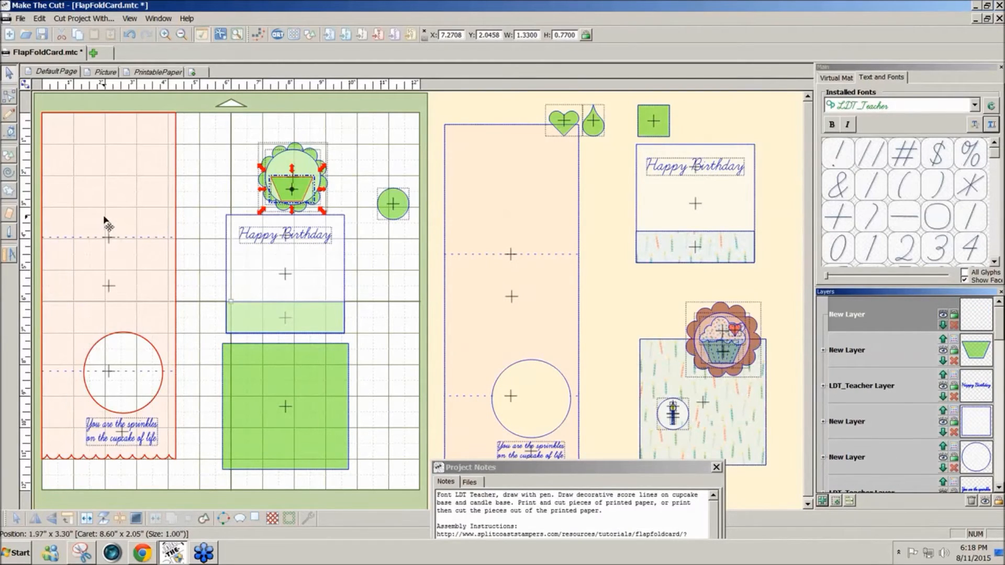
left_click(104, 73)
left_click(56, 72)
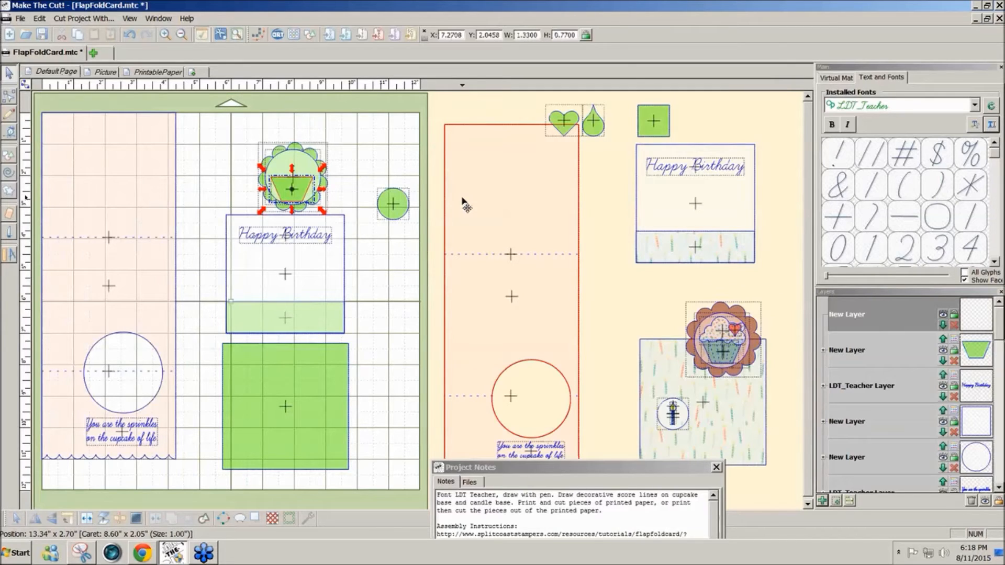
Draw four slanted score lines from the upper to the lower edge across the left half of the cupcake base trapezoid.
scroll(462, 201, "up", 5)
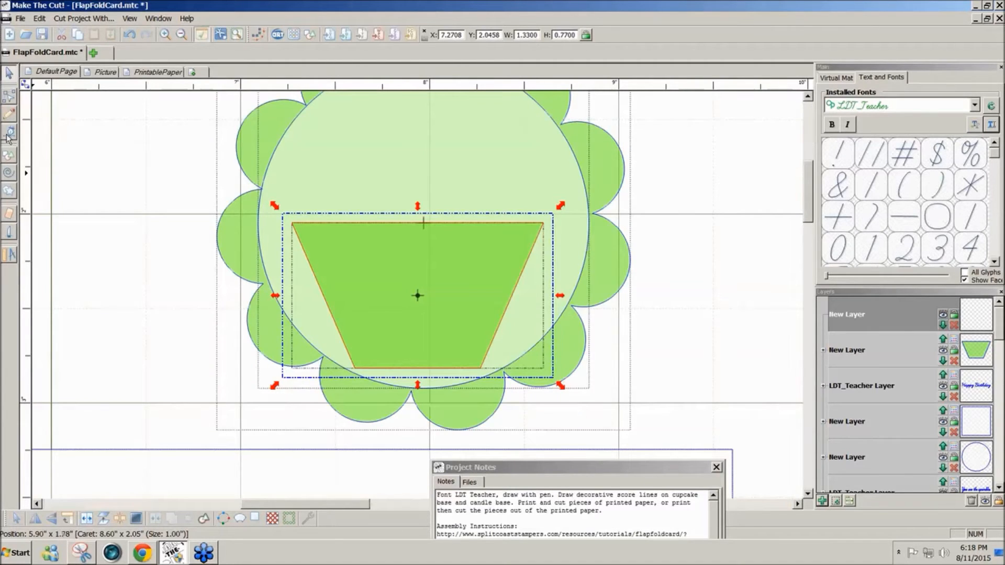
left_click(8, 134)
left_click_drag(311, 265, 370, 410)
mouse_move(344, 265)
left_mouse_down()
mouse_move(392, 387)
mouse_move(377, 410)
left_mouse_up()
mouse_move(374, 271)
left_mouse_down()
mouse_move(406, 375)
mouse_move(390, 417)
left_mouse_up()
double_click(385, 410)
left_click_drag(390, 269, 408, 414)
double_click(407, 414)
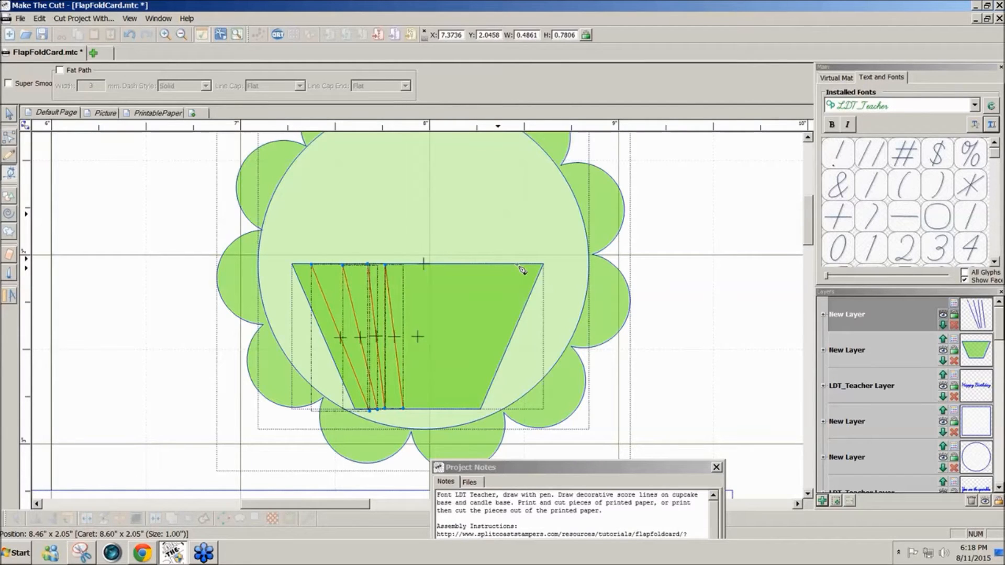
mouse_move(521, 268)
left_mouse_down()
mouse_move(471, 358)
mouse_move(473, 415)
left_mouse_up()
left_click(469, 409)
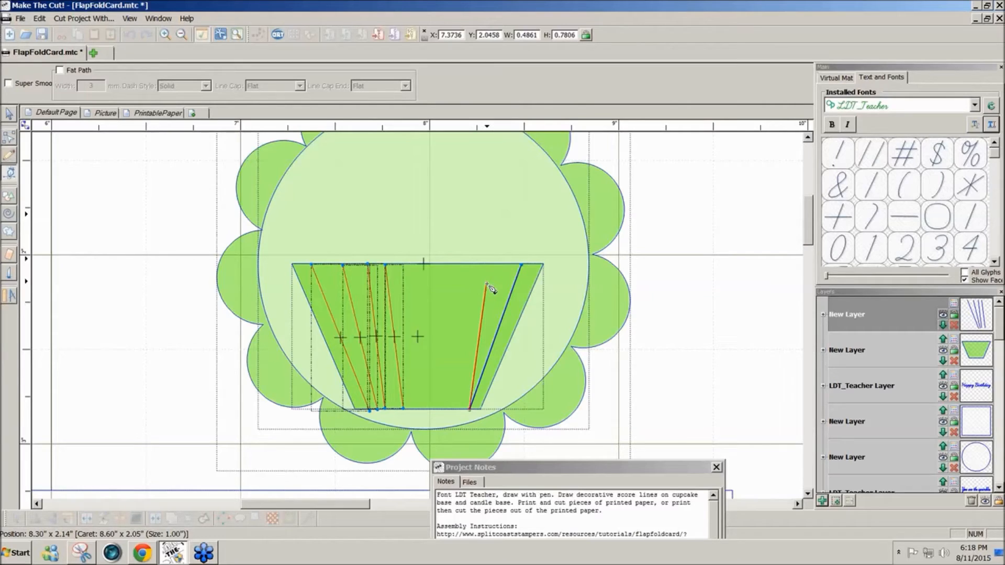
key("Escape")
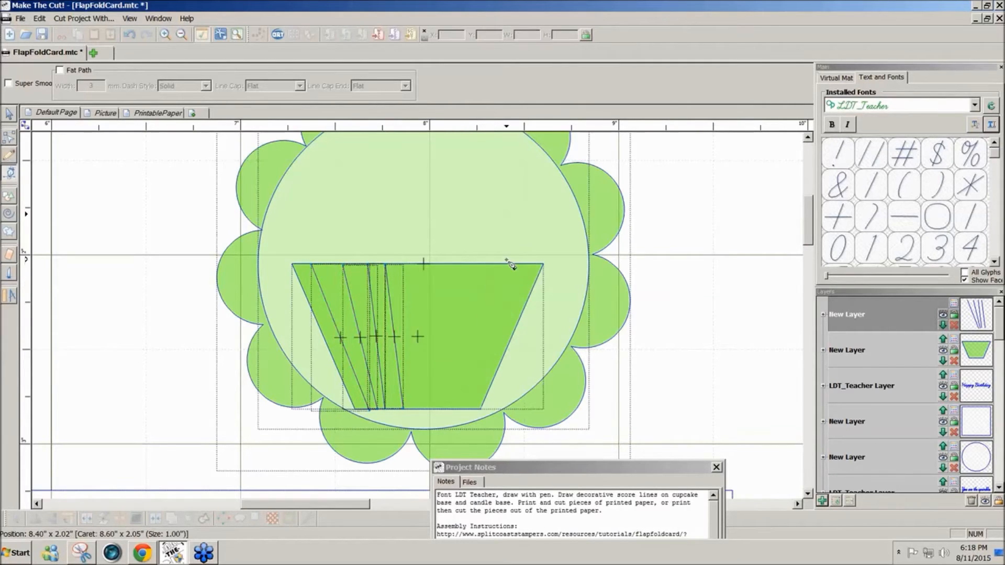
Draw six more score lines from the upper to the lower edge across the middle and right half of the cupcake base trapezoid.
left_click(526, 263)
double_click(470, 408)
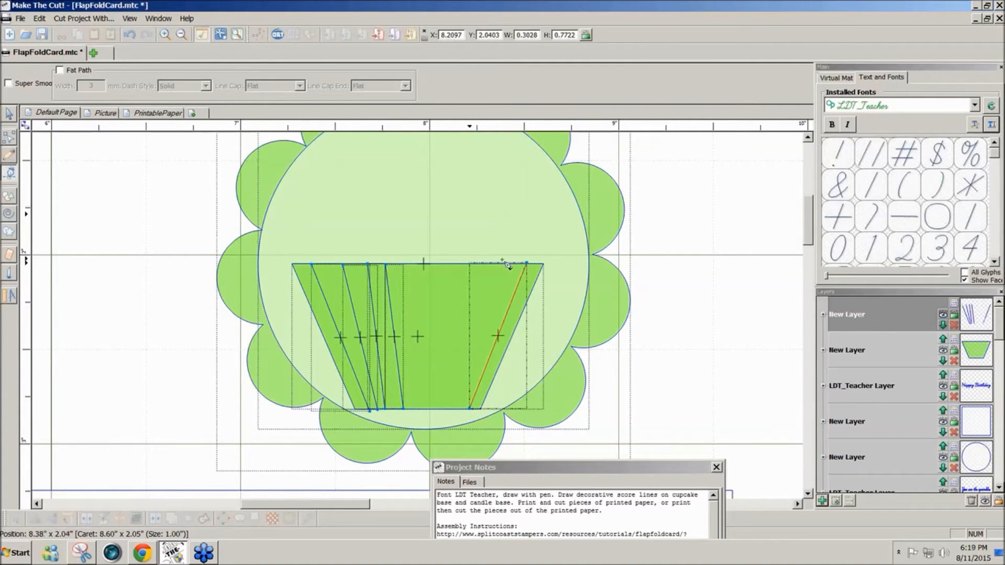
left_click(494, 264)
double_click(464, 408)
left_click(471, 265)
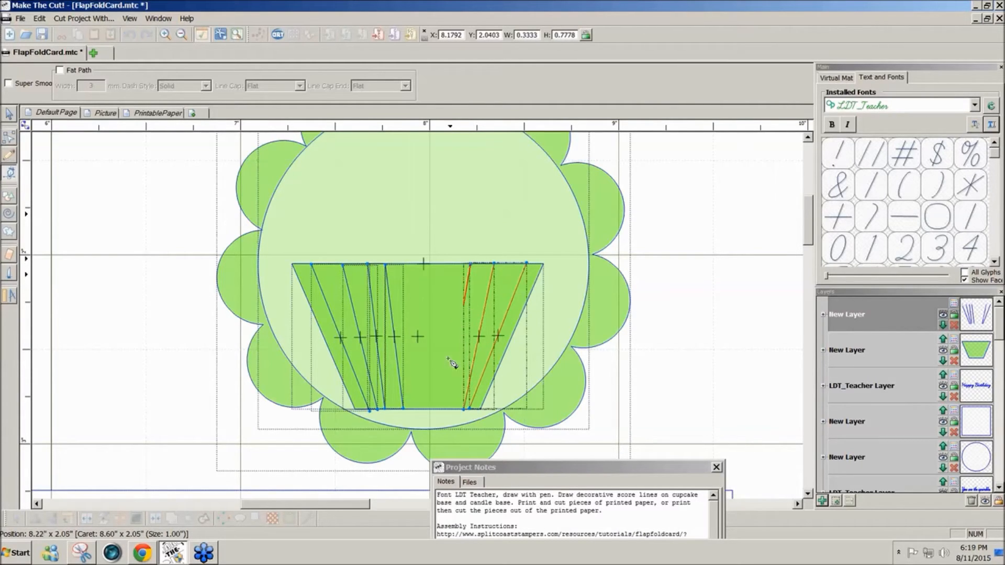
double_click(457, 409)
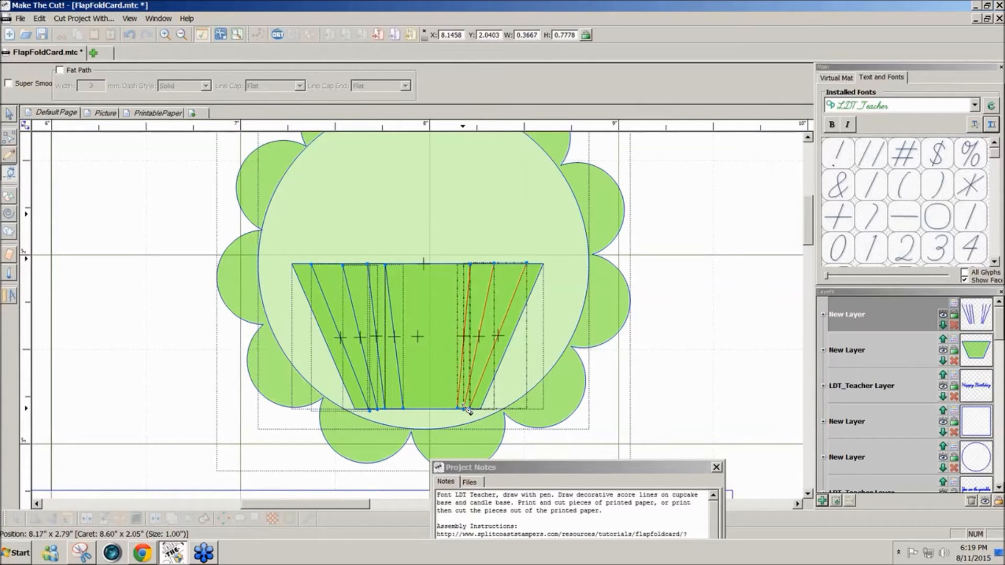
left_click(445, 265)
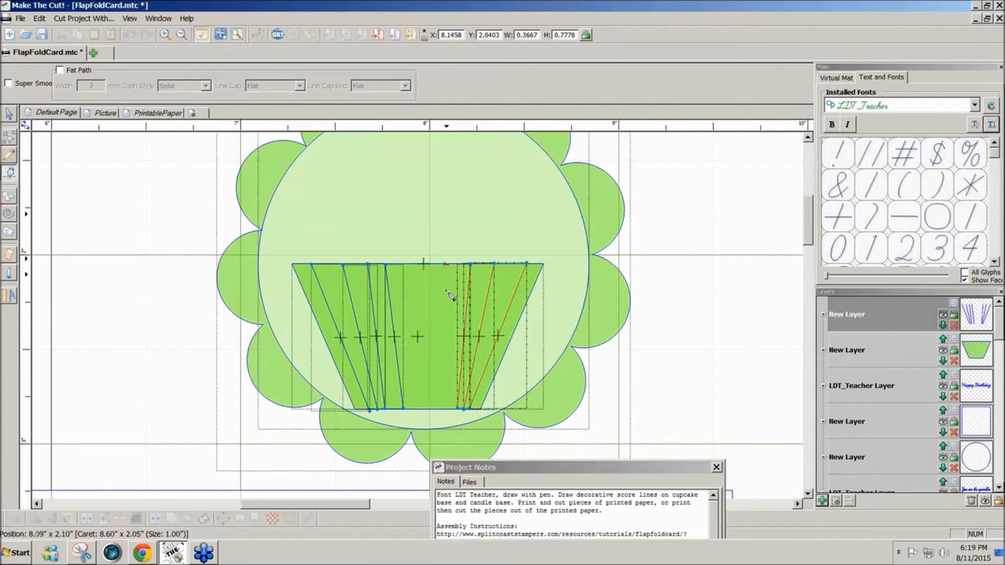
double_click(449, 409)
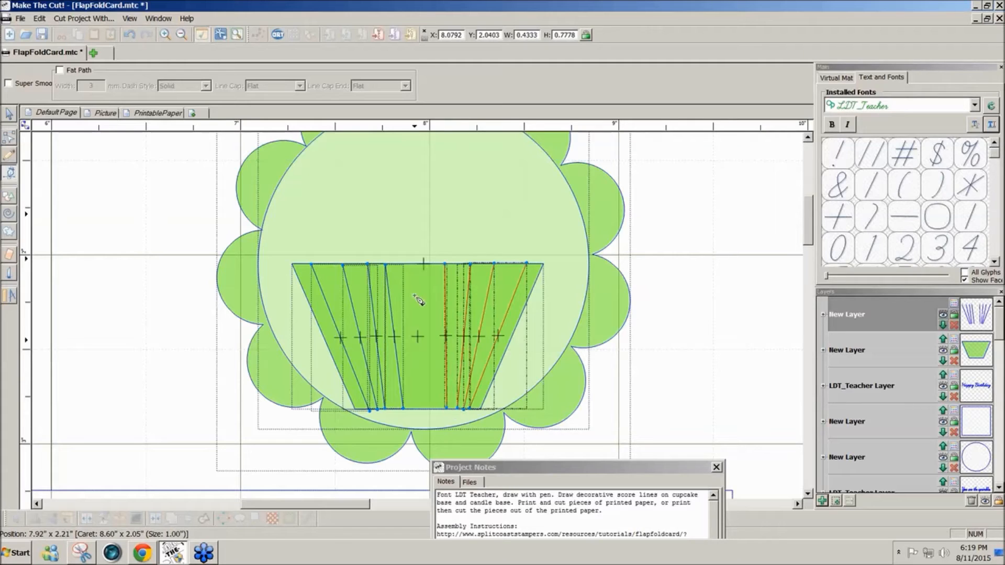
left_click(407, 265)
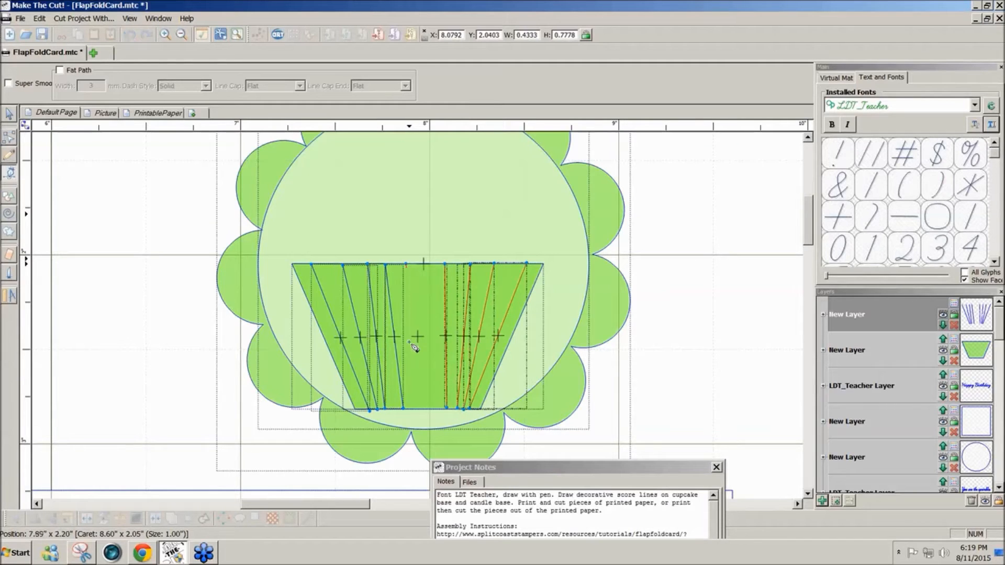
double_click(415, 410)
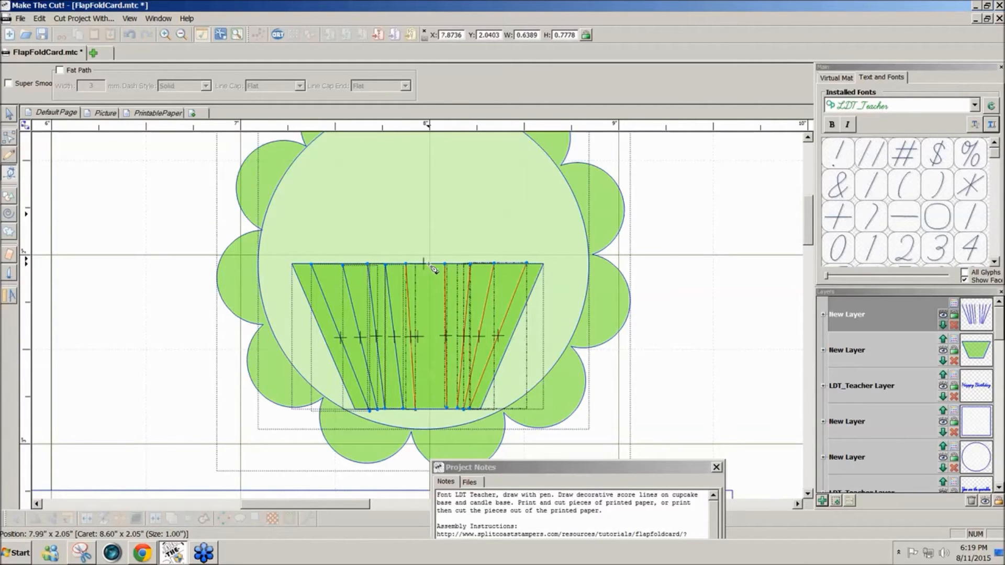
double_click(434, 410)
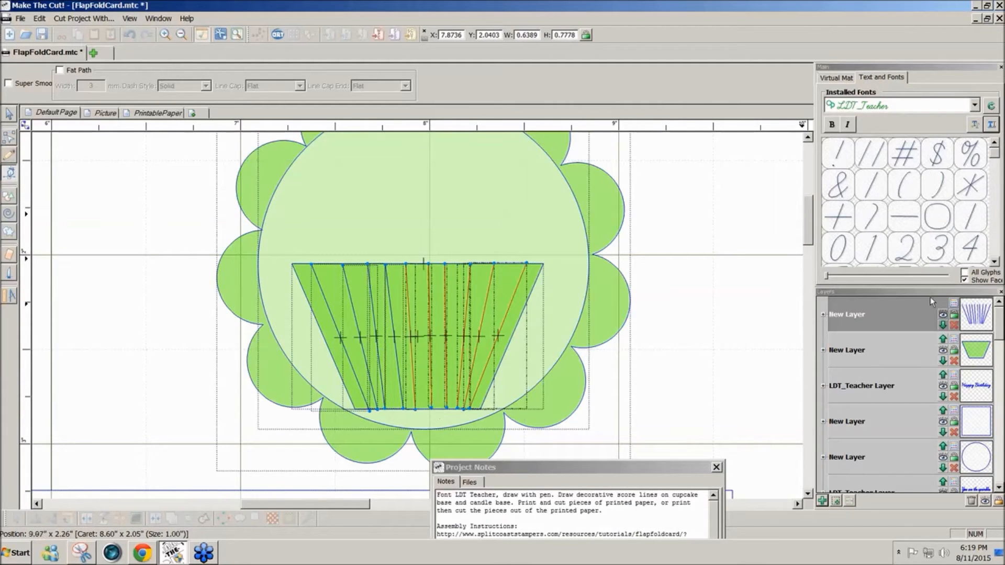
Apply a new dashed line style with 0.13-inch dashes and 0.28-inch spaces to the score line layer.
left_click(953, 304)
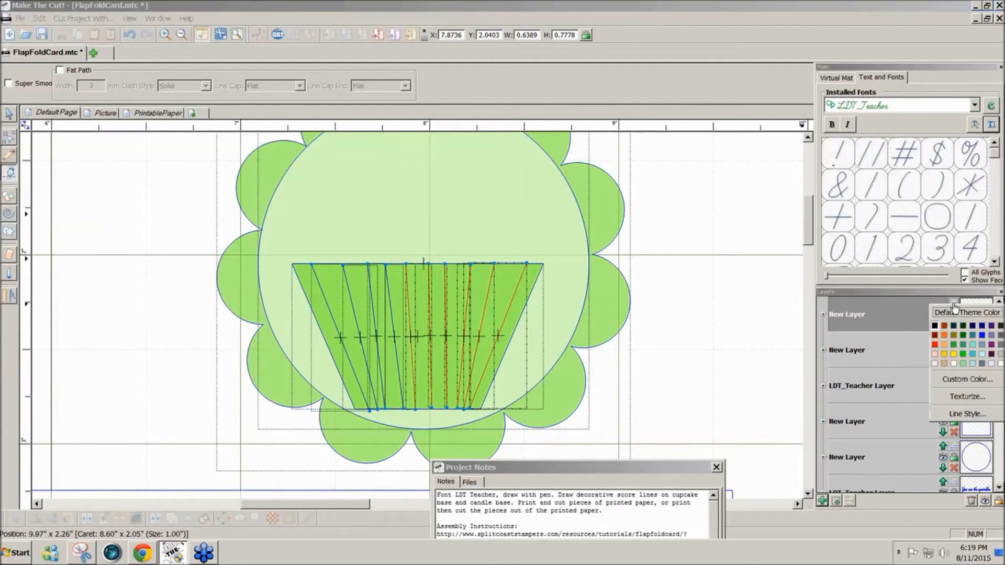
left_click(956, 415)
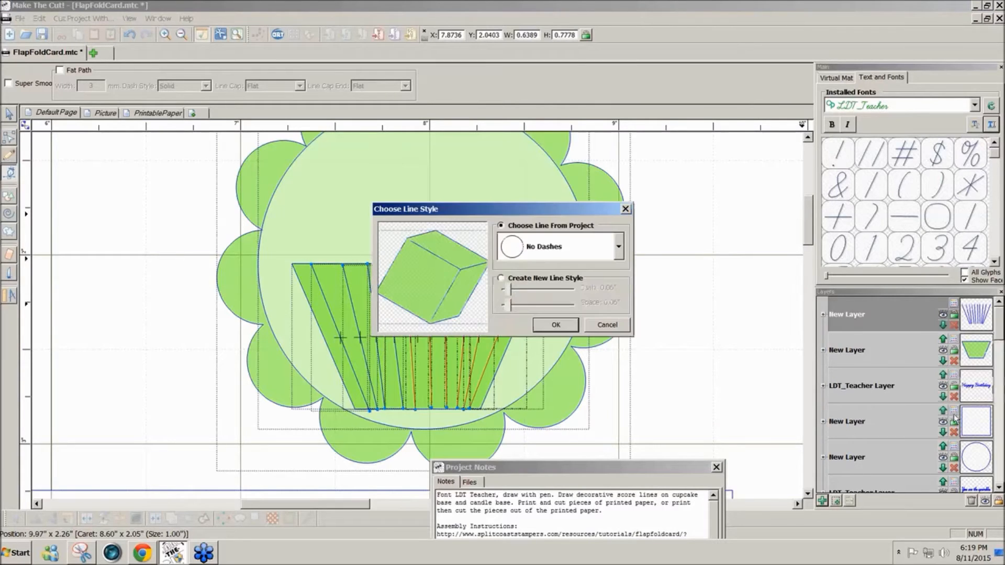
left_click(501, 278)
left_click_drag(512, 292, 526, 305)
left_click(555, 321)
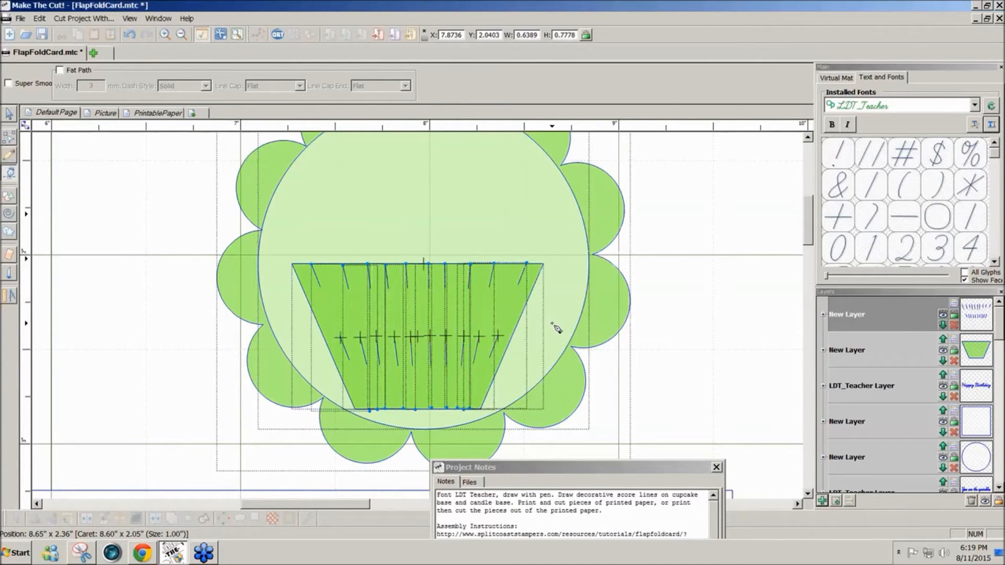
Replace the score line layer's style with a new line style of shorter, closer dashes and leave the drawing tool.
left_click(954, 303)
left_click(956, 415)
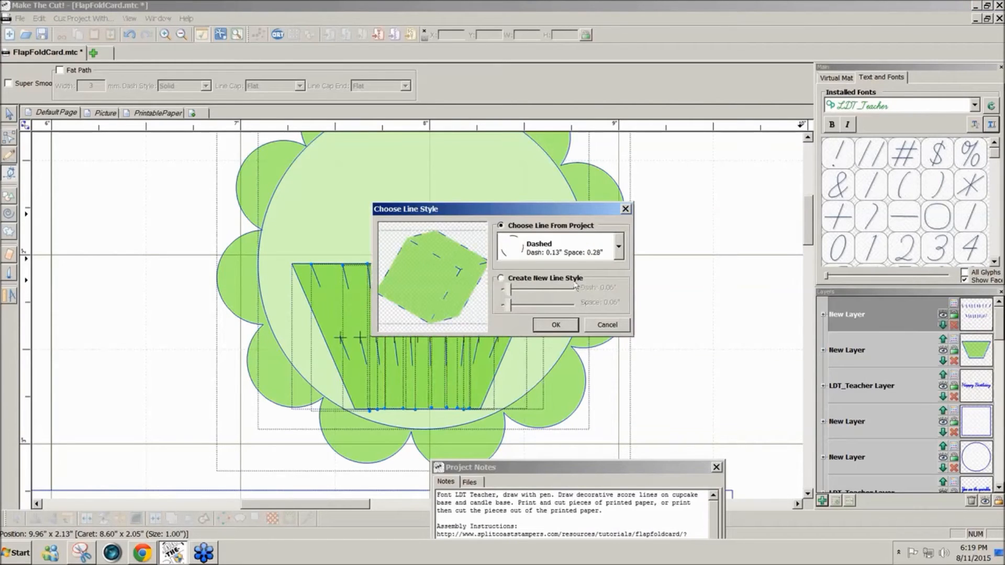
left_click(501, 279)
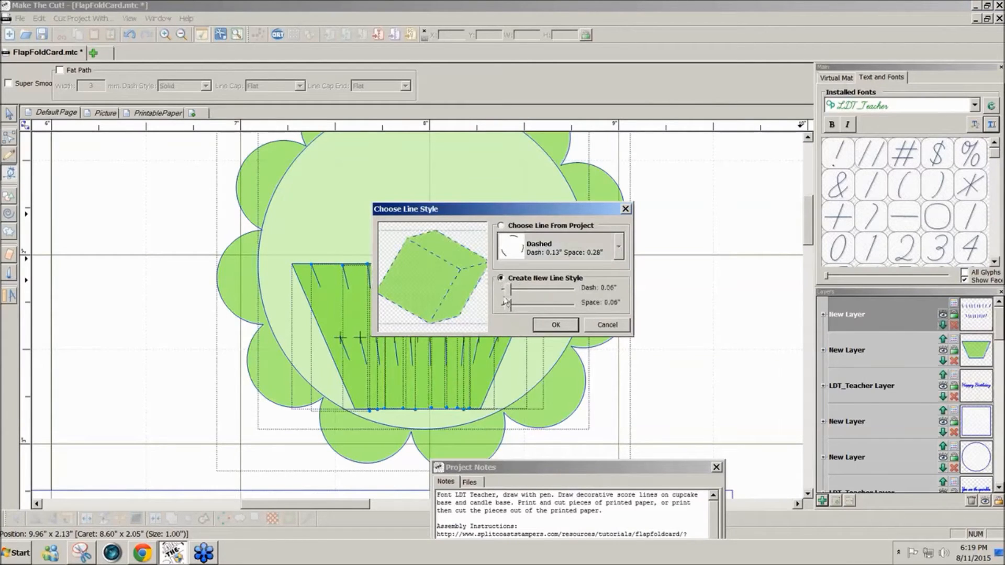
left_click_drag(507, 291, 507, 293)
left_click(544, 324)
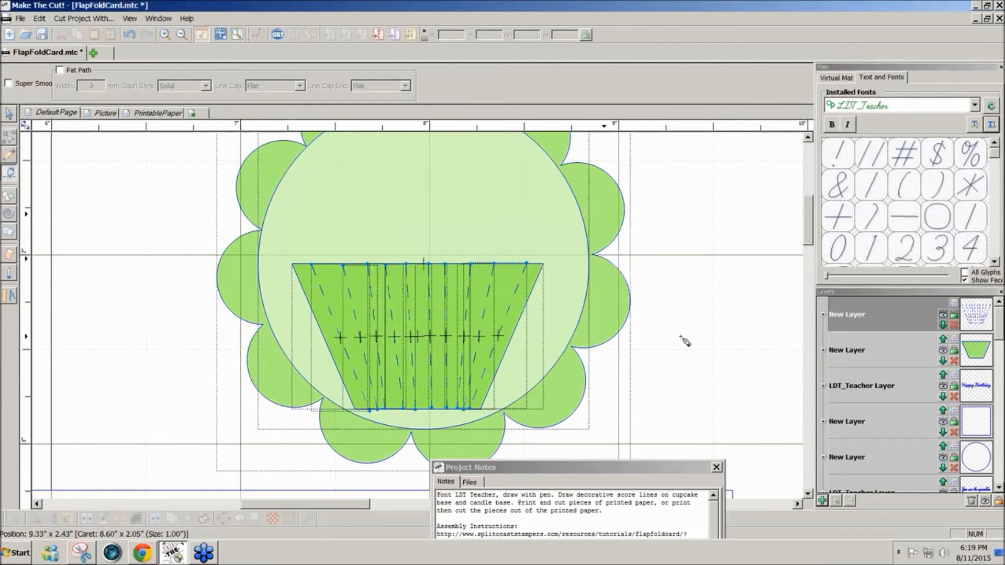
left_click(9, 117)
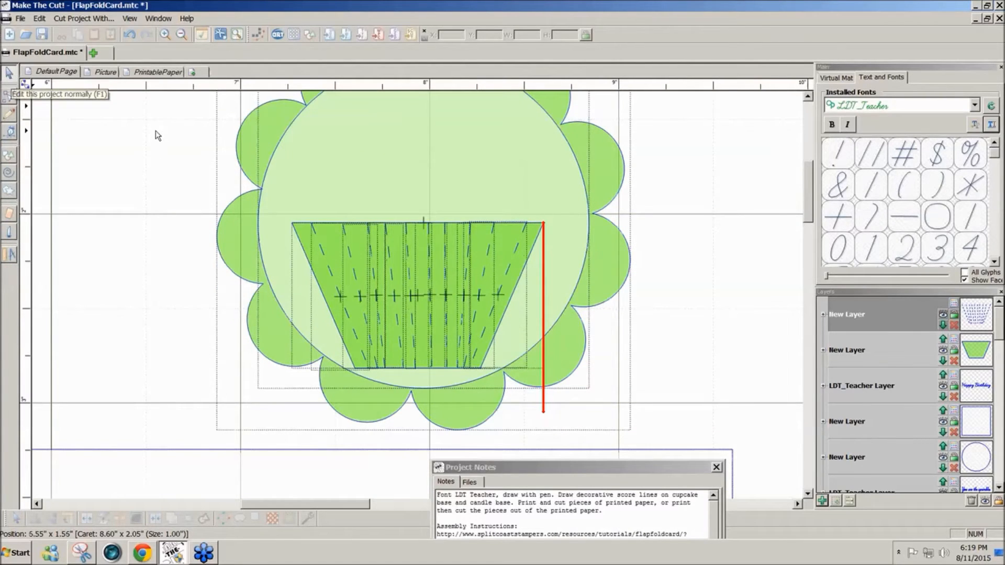
mouse_move(812, 213)
left_mouse_down()
mouse_move(807, 203)
mouse_move(804, 214)
left_mouse_up()
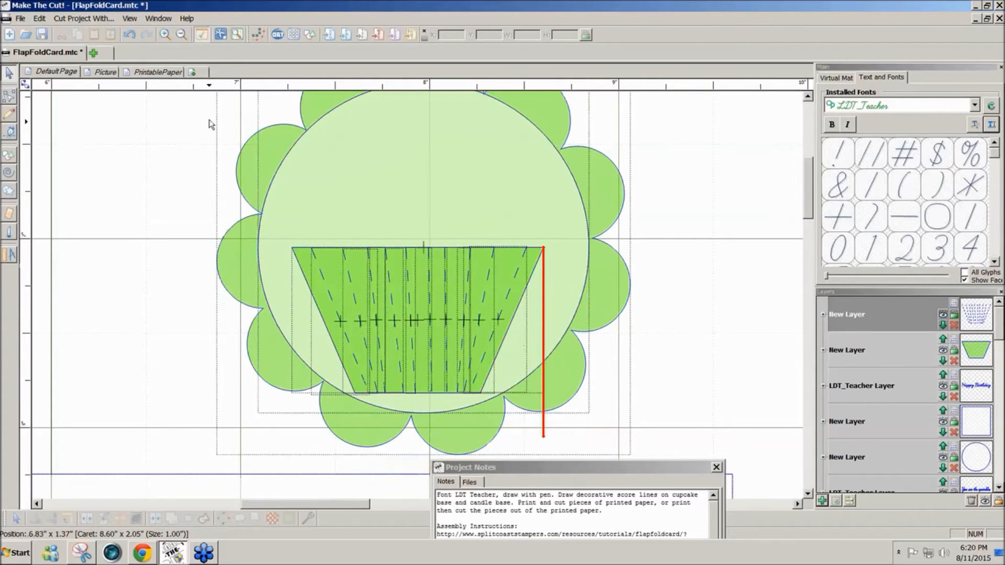
Open the Make The Cut Gallery and search it for "cloud" in all categories.
left_click(294, 34)
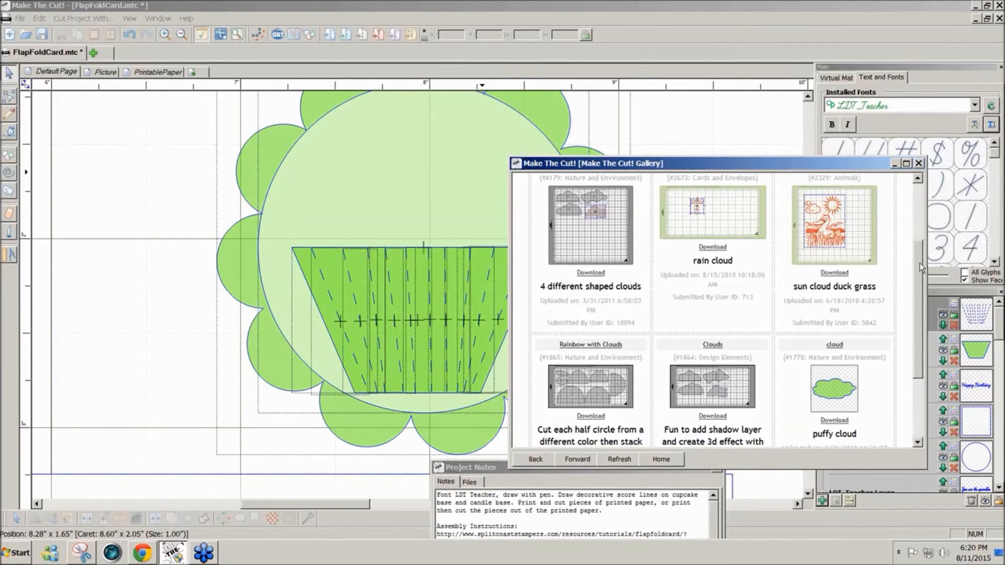
left_click_drag(920, 263, 919, 258)
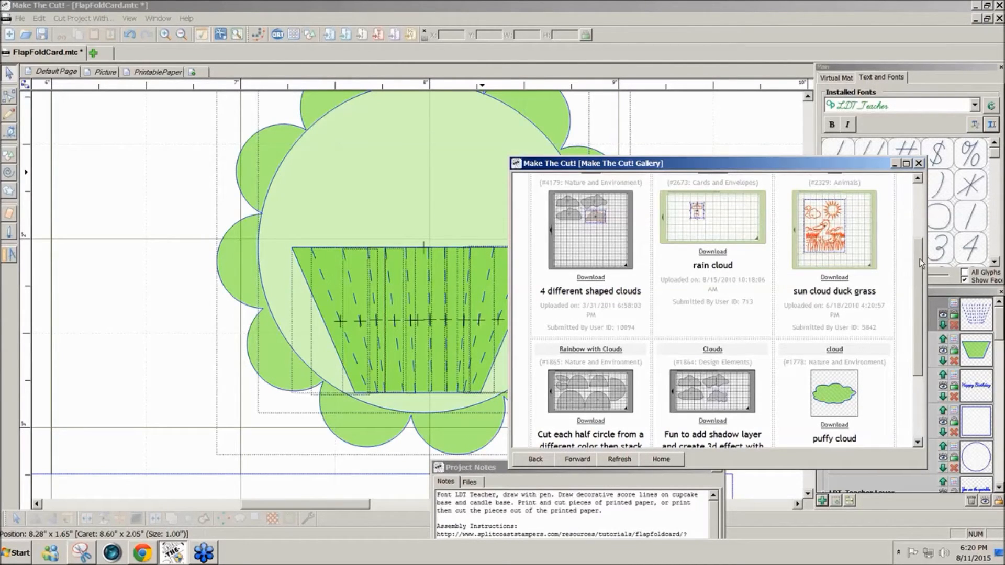
scroll(735, 248, "up", 3)
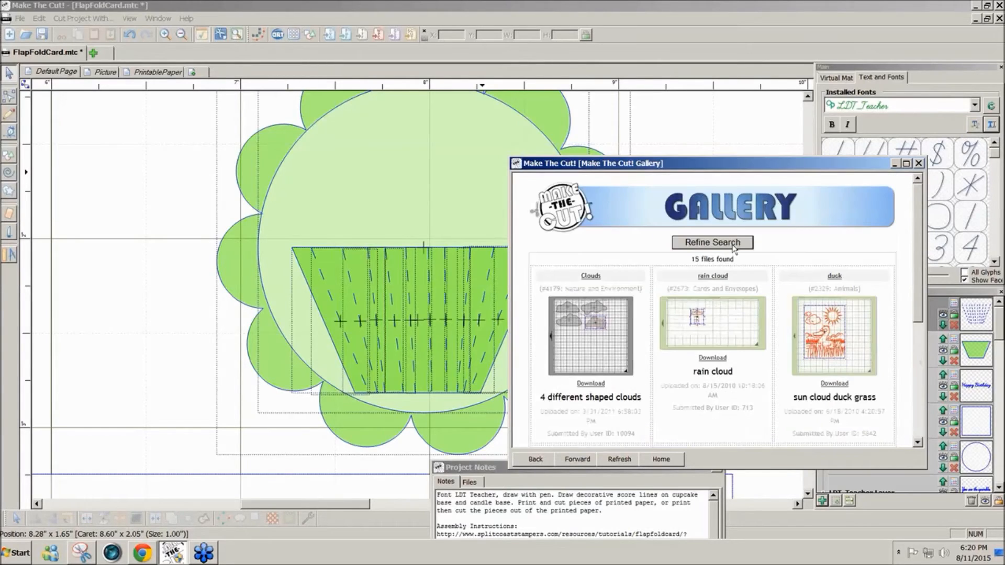
left_click(735, 243)
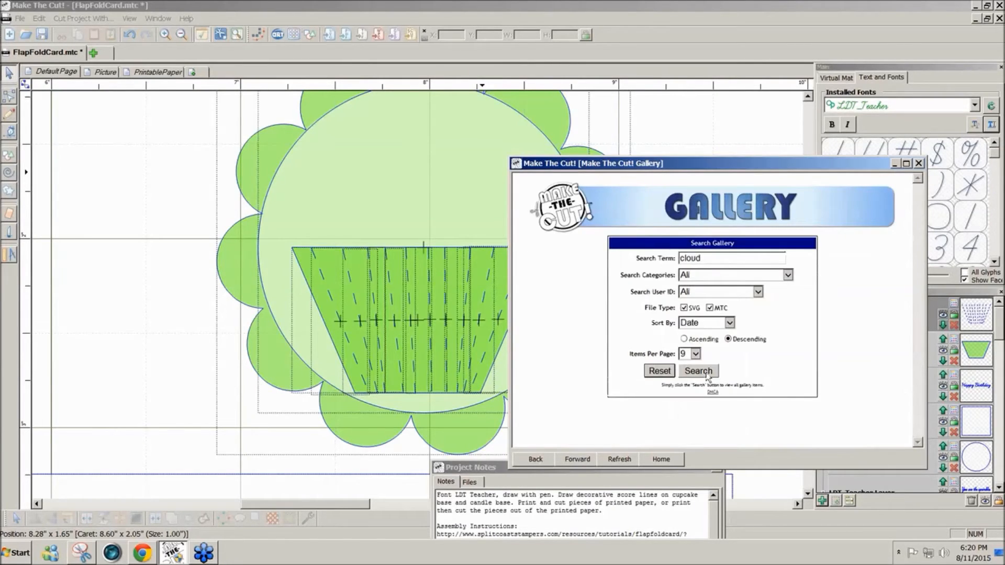
left_click(700, 372)
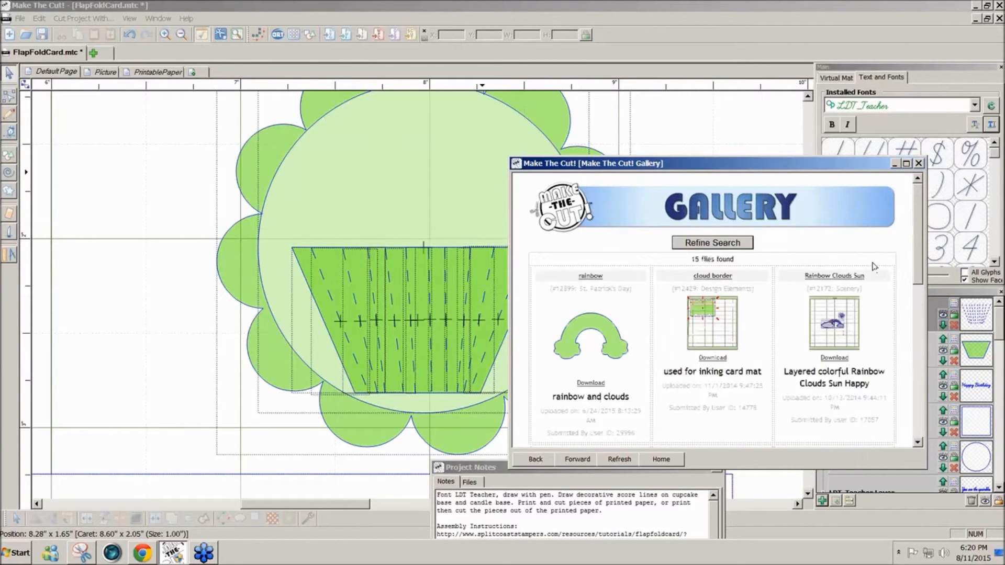
Download the gallery's Clouds file with 4 different shaped clouds as a project and close the gallery.
scroll(915, 288, "down", 1)
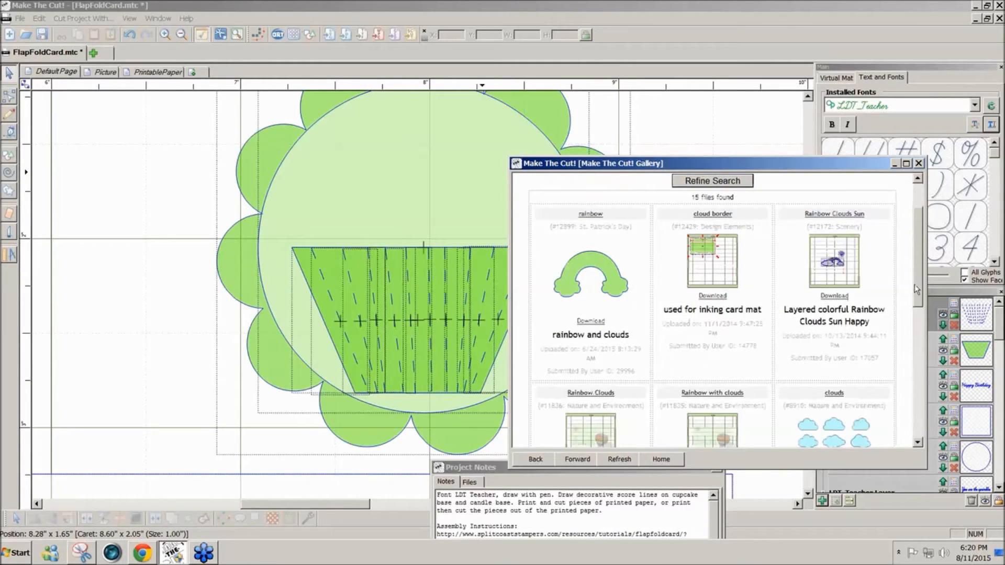
scroll(915, 289, "down", 3)
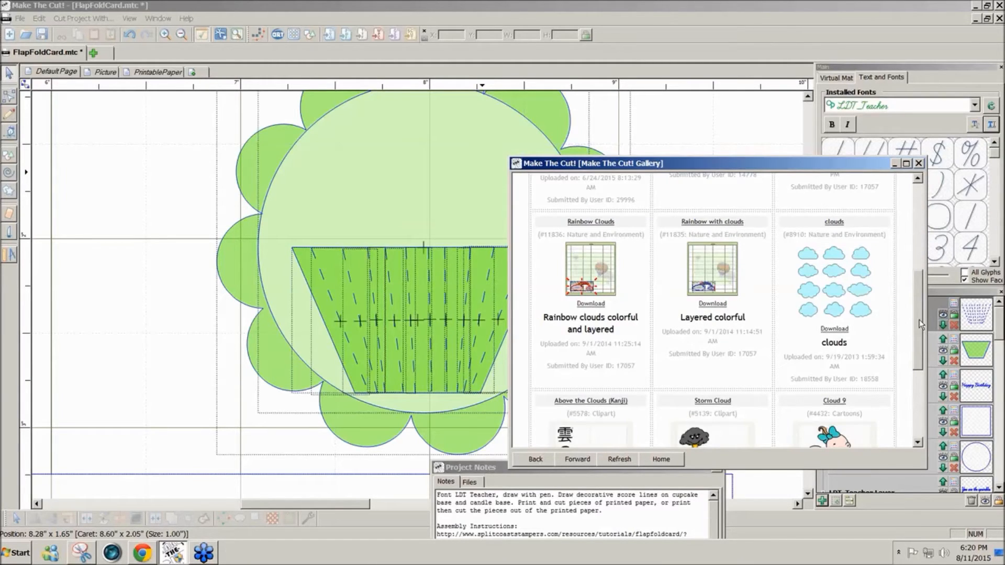
left_click_drag(921, 325, 919, 361)
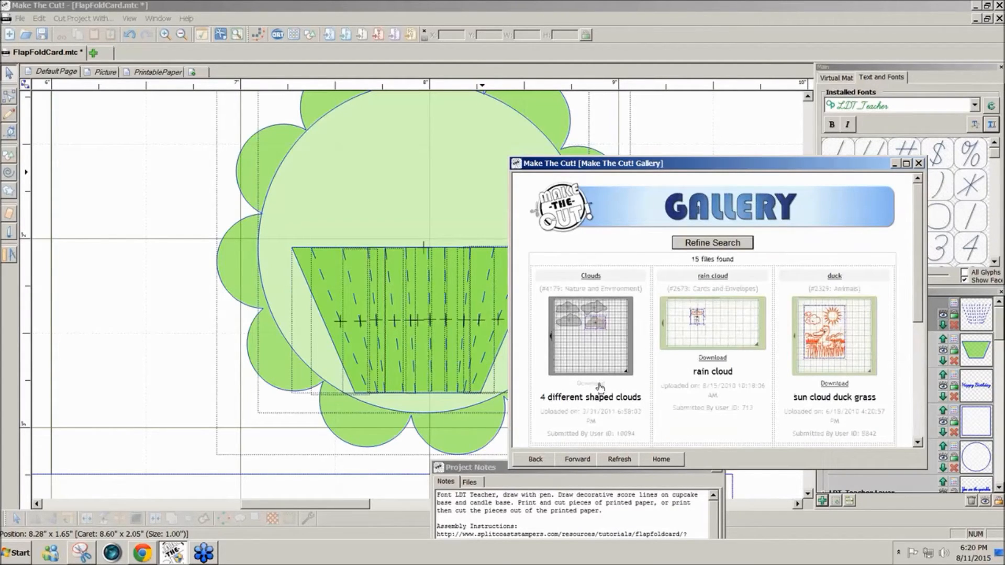
left_click(600, 387)
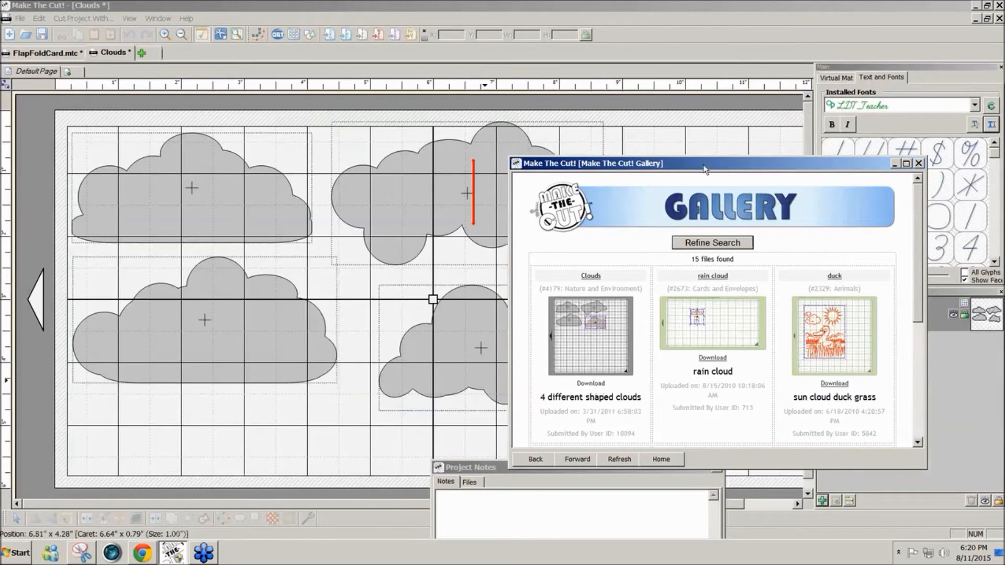
left_click_drag(706, 169, 793, 163)
left_click(512, 187)
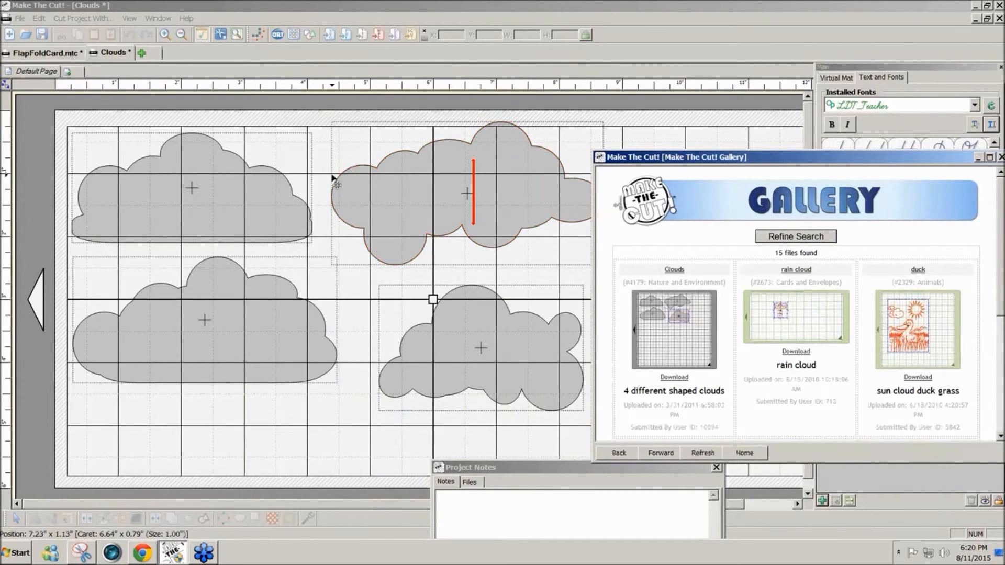
left_click(1000, 157)
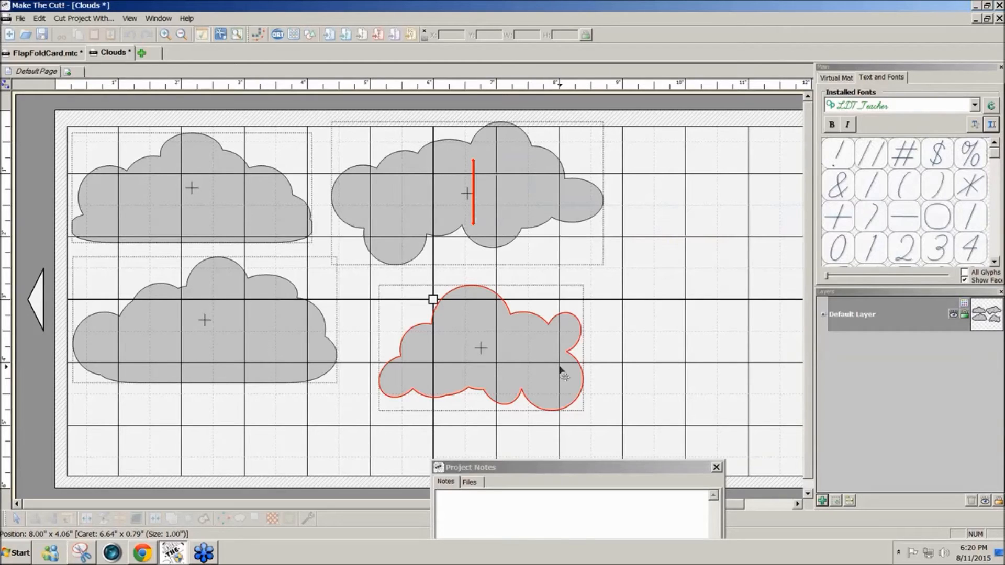
Copy the lower-right cloud, the one with small round puffs along its base, from the Clouds project.
left_click(561, 370)
left_click(39, 19)
left_click(45, 72)
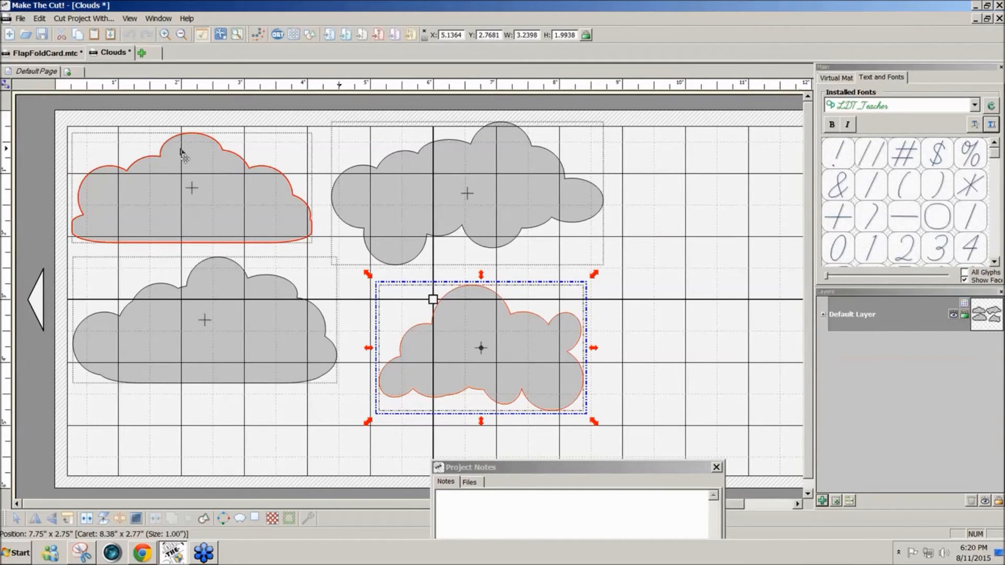
Add a new layer in the FlapFoldCard project and paste the copied cloud in place on it.
left_click(47, 53)
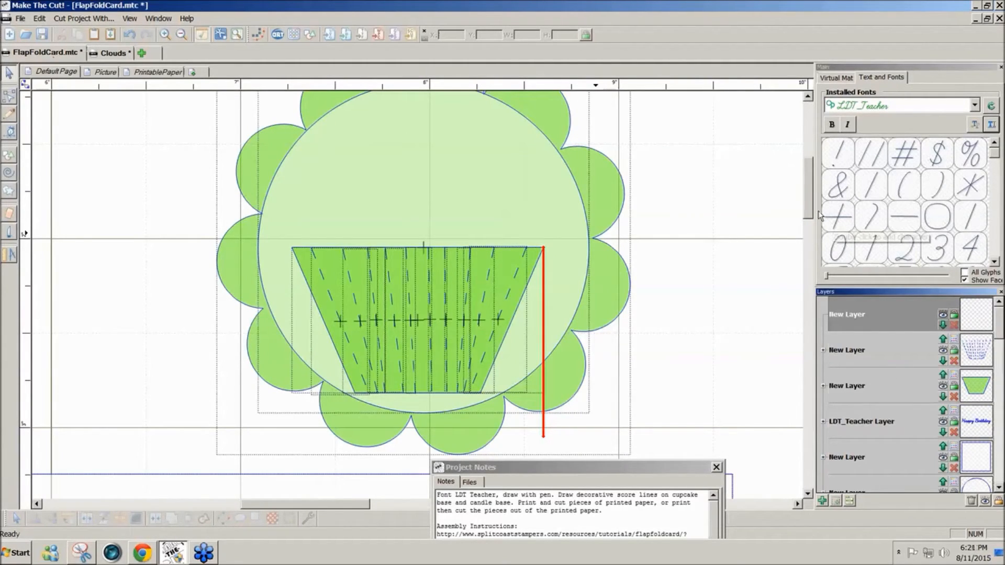
scroll(815, 212, "up", 1)
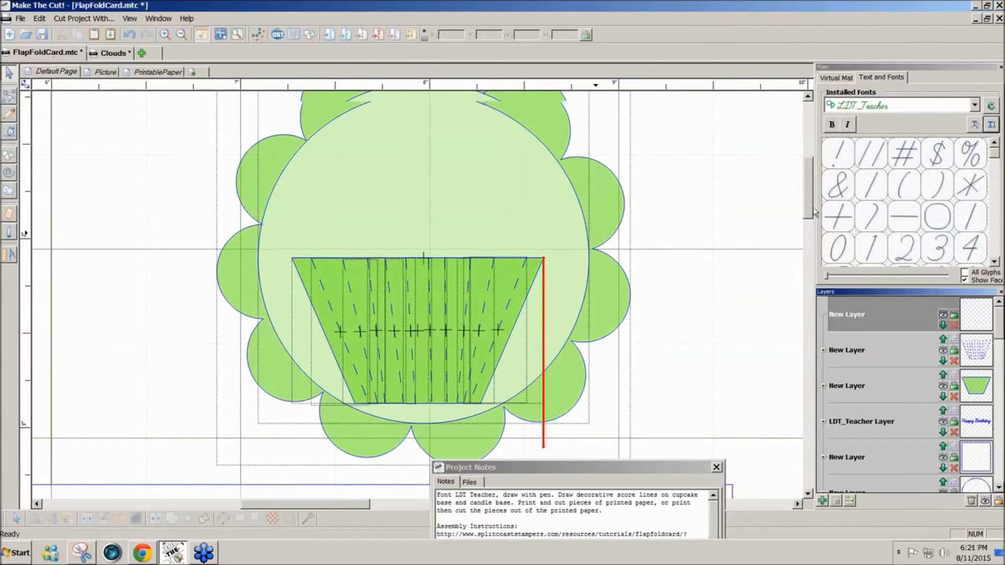
scroll(815, 212, "up", 5)
left_click(40, 18)
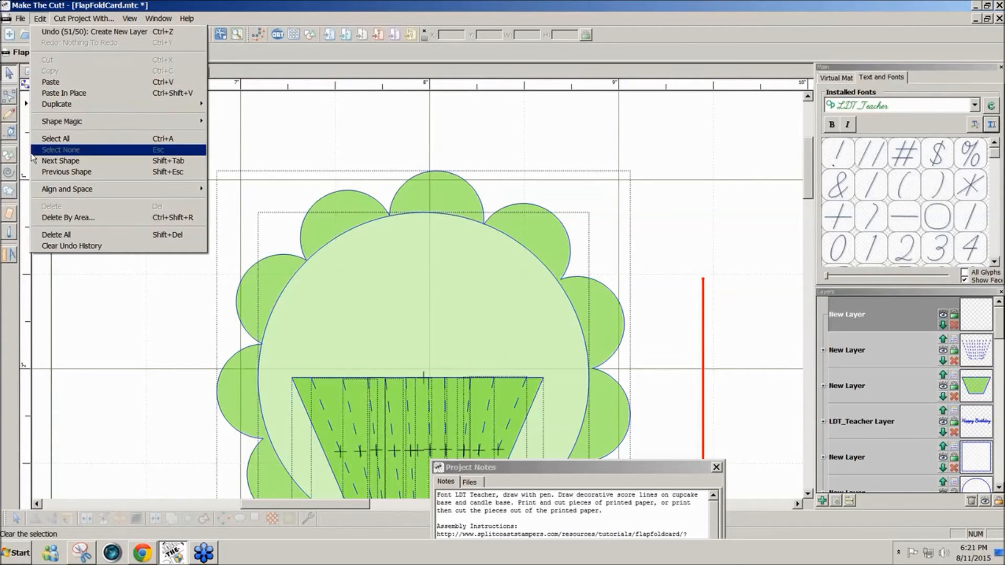
left_click(65, 93)
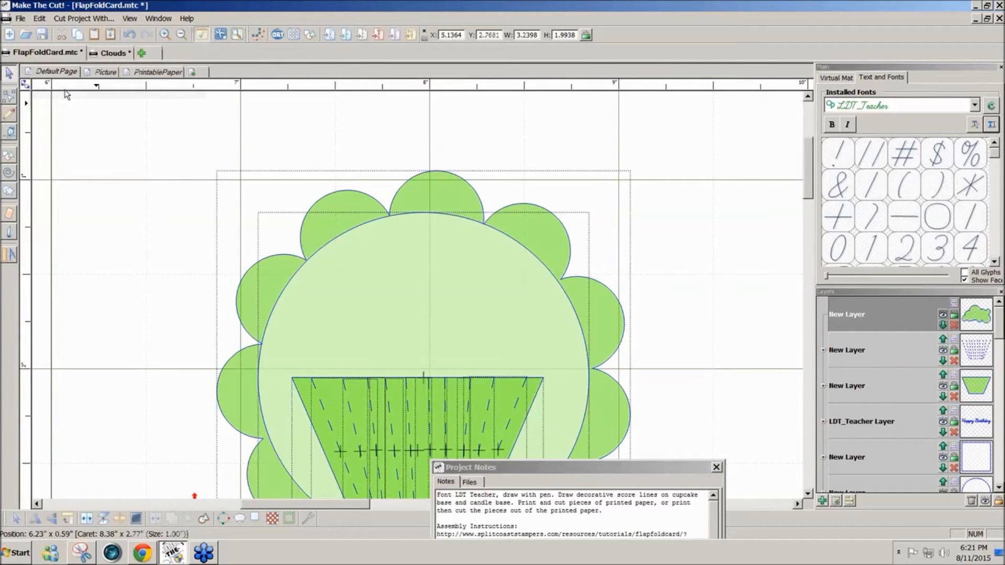
scroll(65, 93, "up", 3)
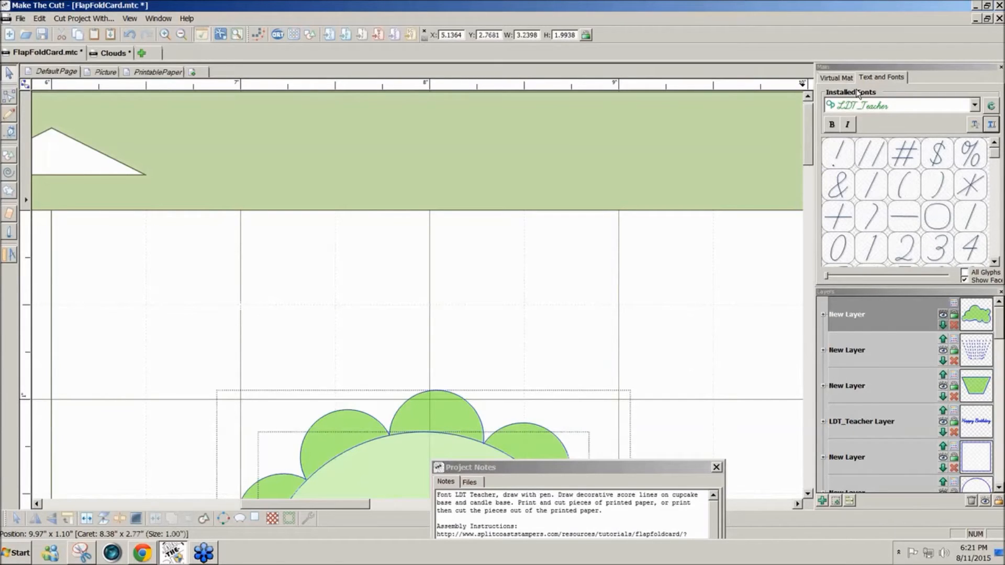
left_click(837, 78)
left_click_drag(864, 198, 854, 208)
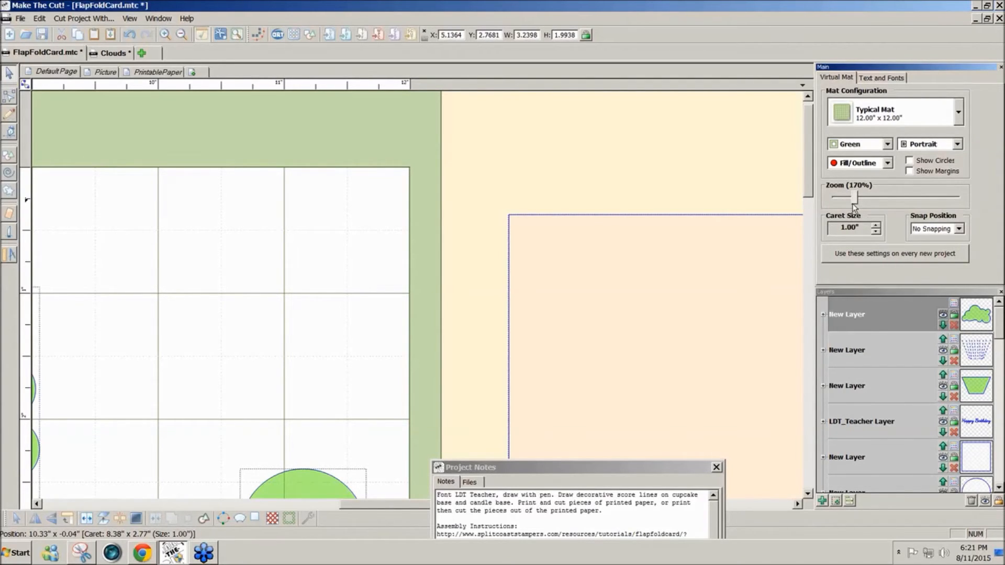
left_click_drag(854, 206, 841, 207)
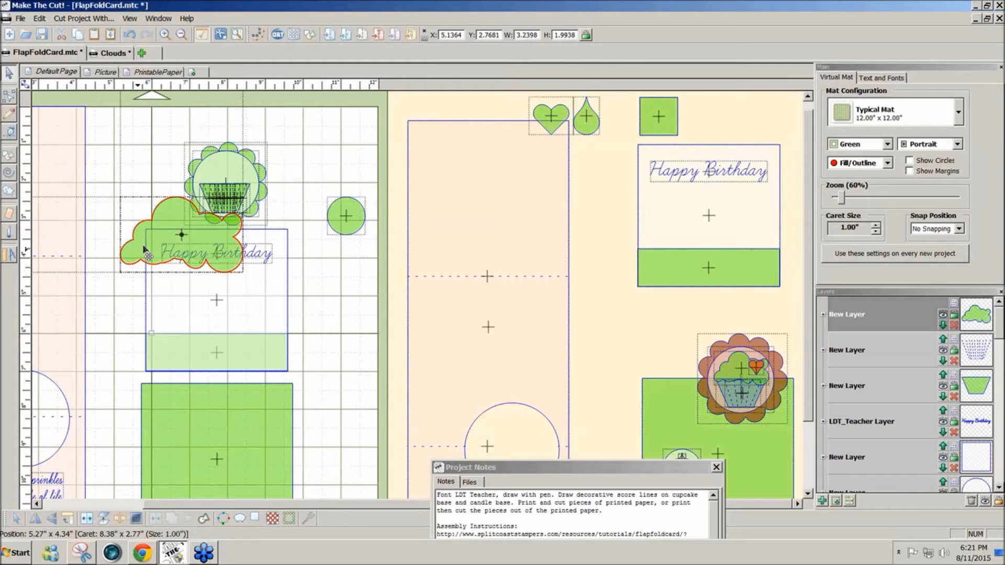
Shrink the pasted cloud to about 1.46 by 0.90 inches and place it on top of the cupcake base as frosting.
left_click_drag(145, 249, 237, 173)
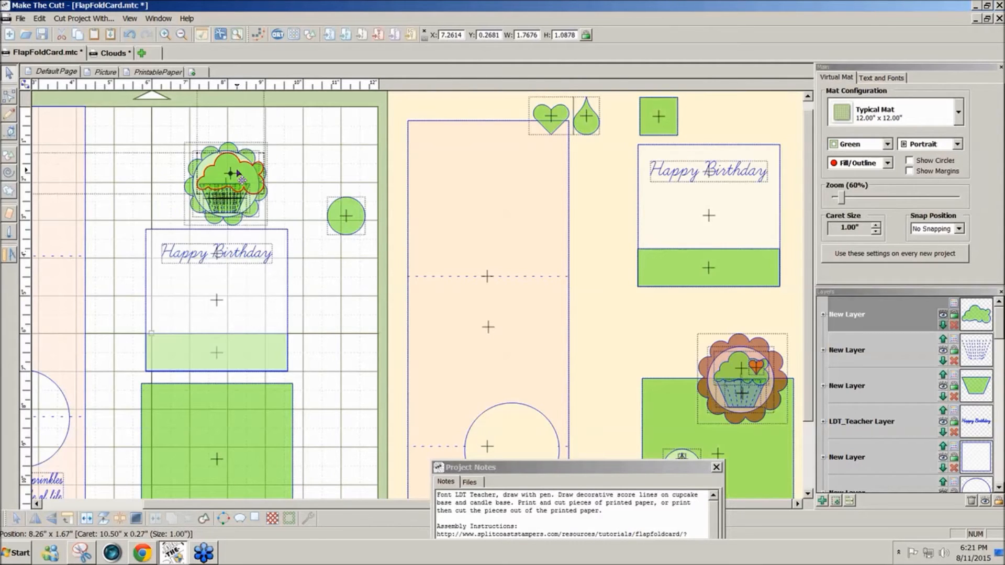
left_click_drag(264, 194, 251, 188)
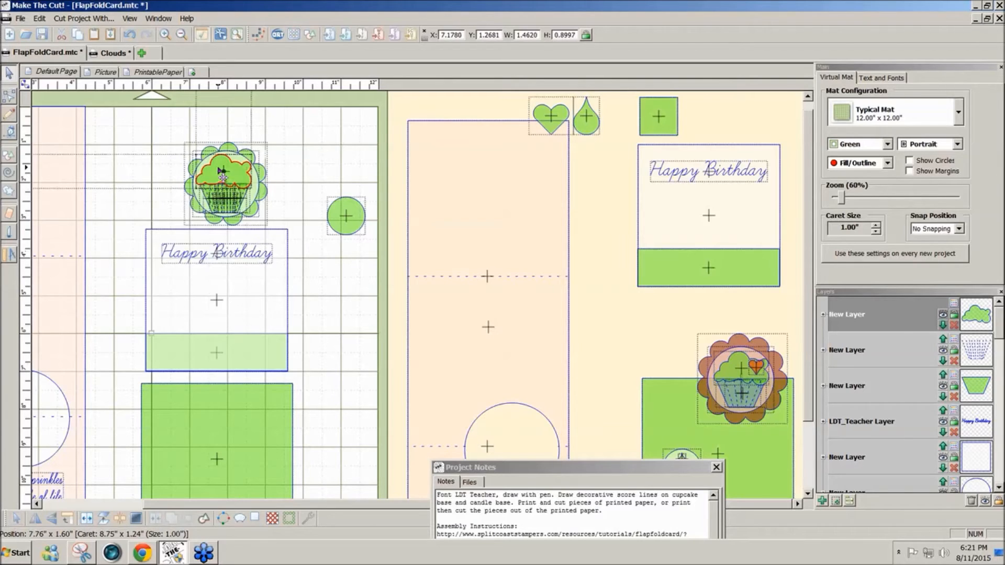
left_click(223, 173)
left_click(287, 178)
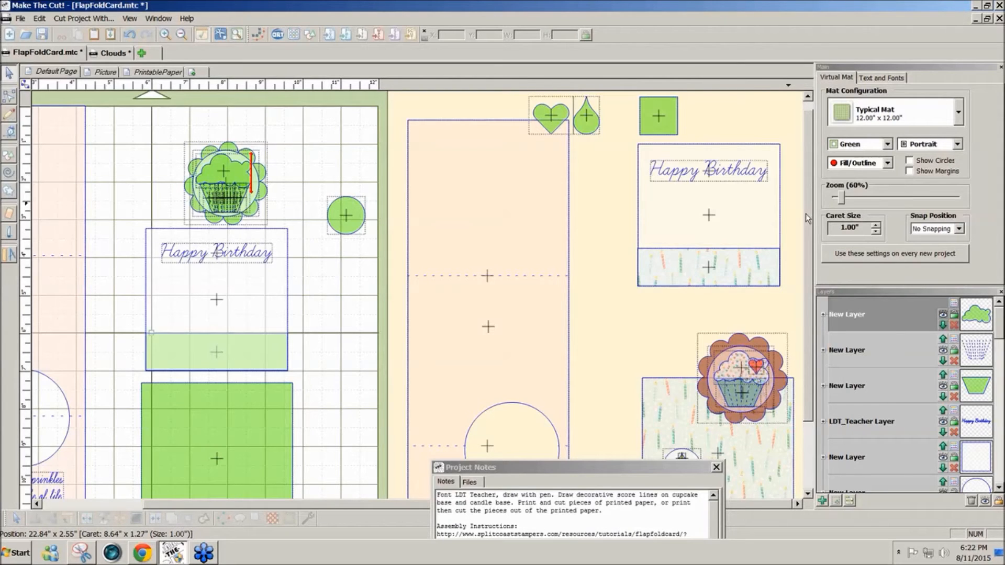
left_click_drag(807, 218, 812, 291)
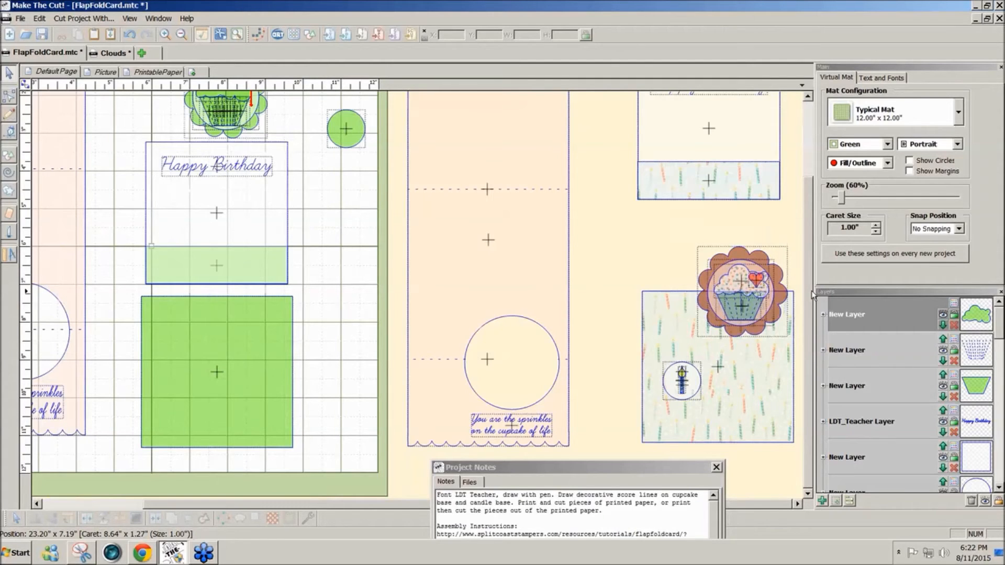
left_click_drag(811, 290, 806, 244)
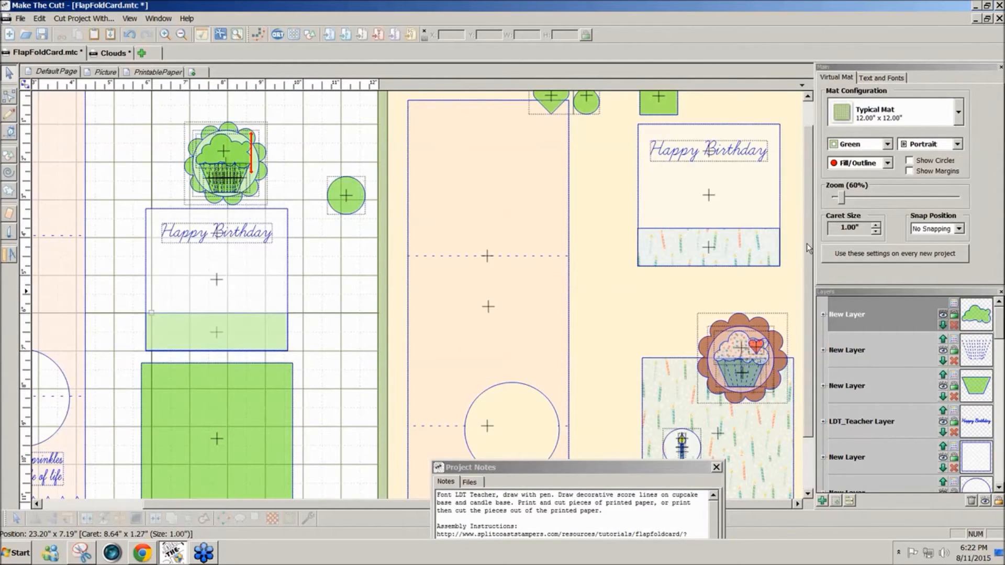
left_click_drag(806, 244, 806, 218)
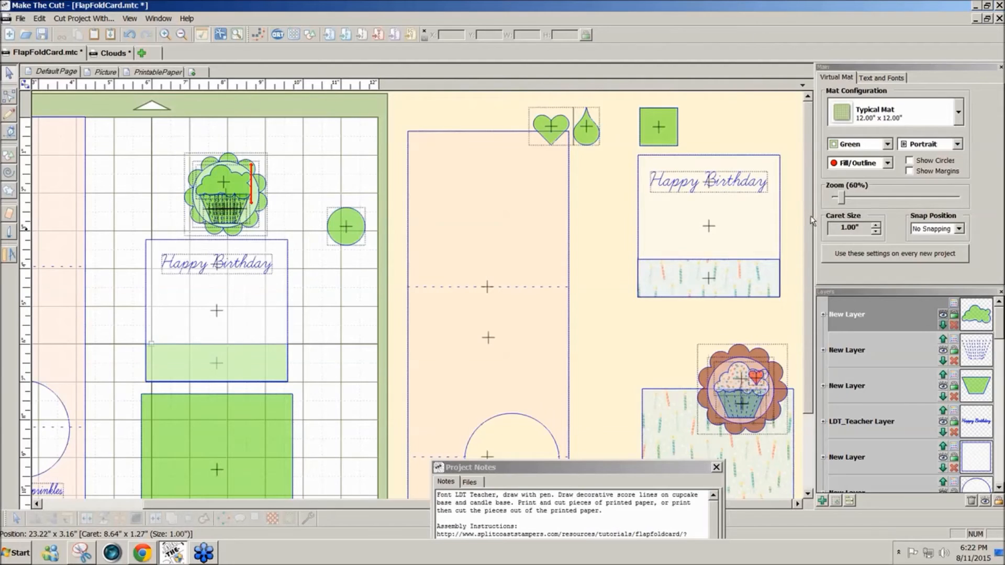
left_click_drag(810, 216, 800, 253)
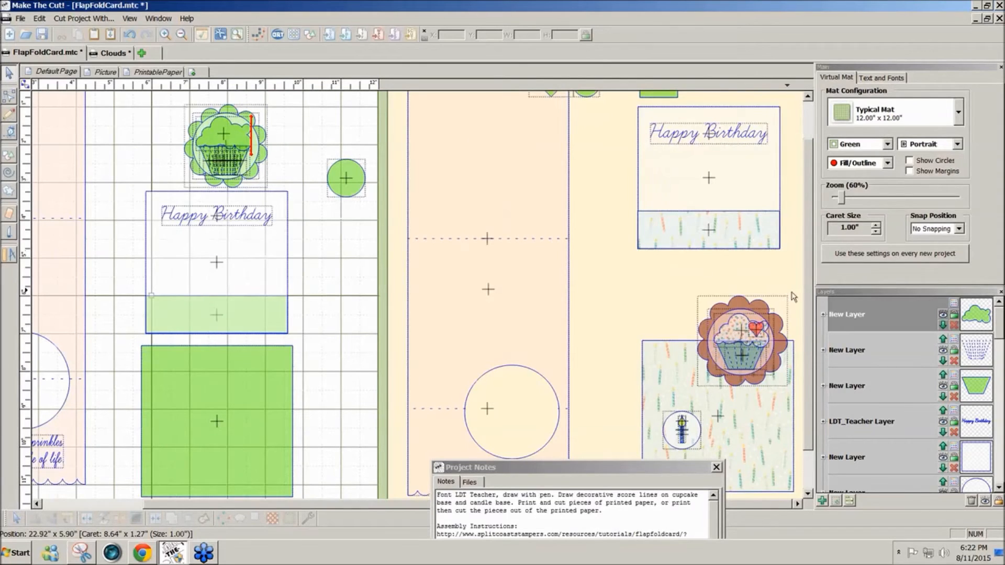
scroll(806, 297, "up", 3)
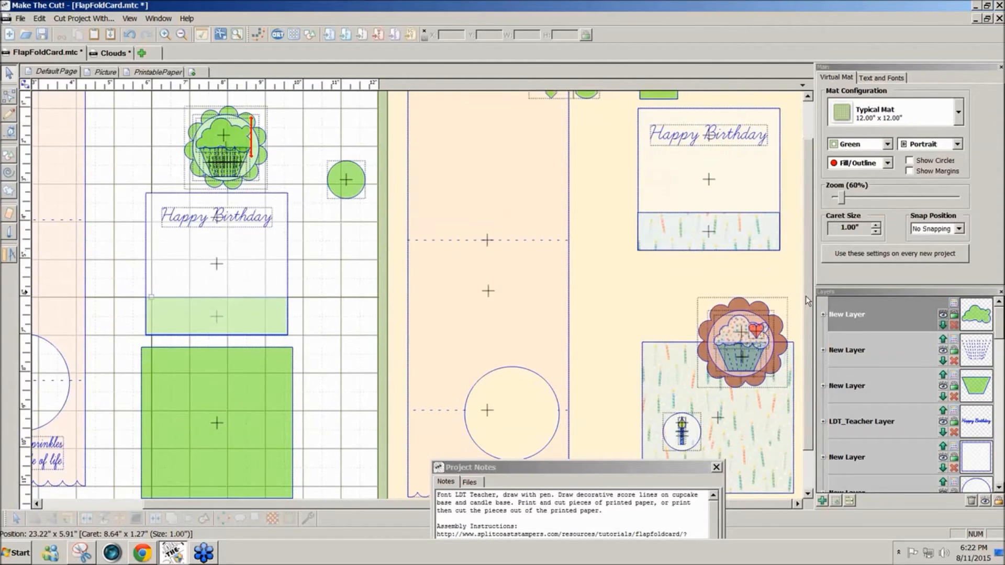
Move the heart beside the scalloped cupcake circle, shrink it to about 0.76 by 0.65 inches and put it on its own layer.
left_click(542, 127)
left_click_drag(542, 127, 296, 176)
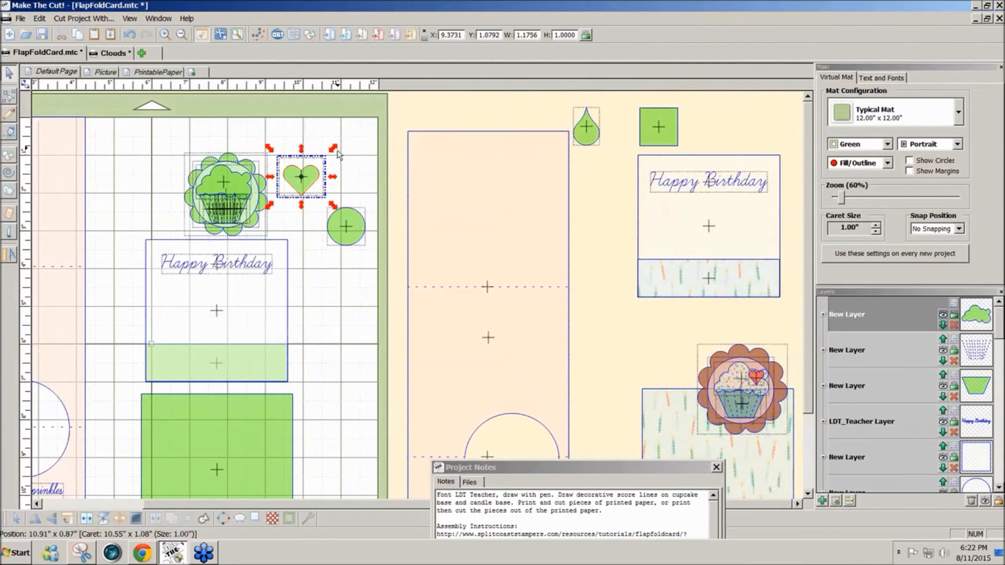
left_click_drag(335, 151, 319, 163)
left_click(836, 501)
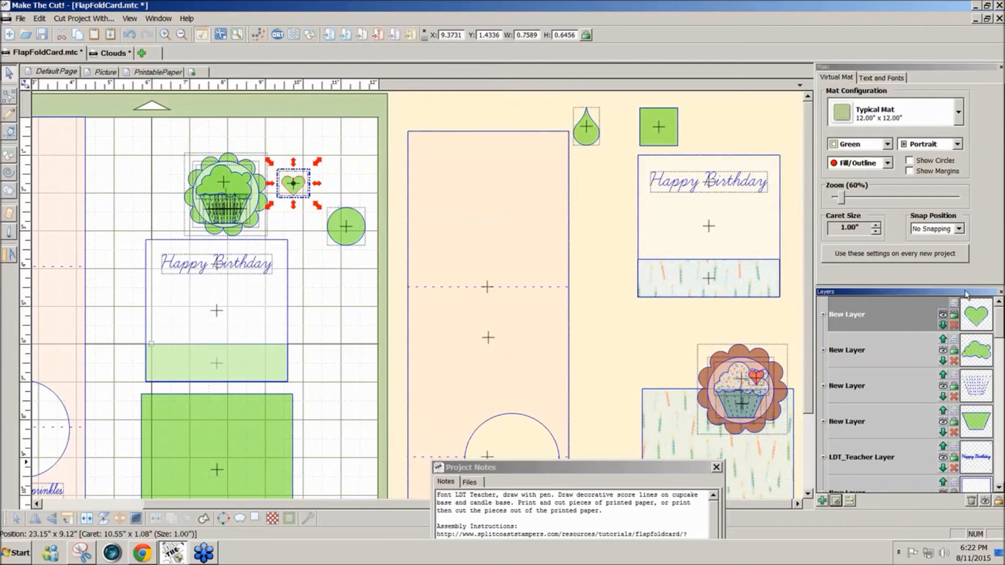
Color the heart's layer red, then shrink the heart further and place it on the upper right of the cupcake's frosting.
left_click(954, 303)
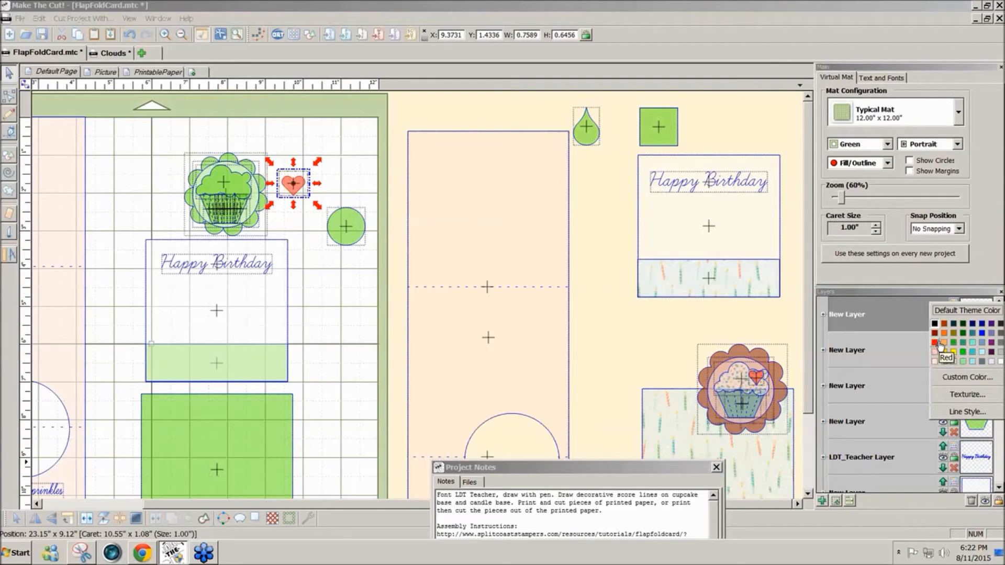
left_click(939, 343)
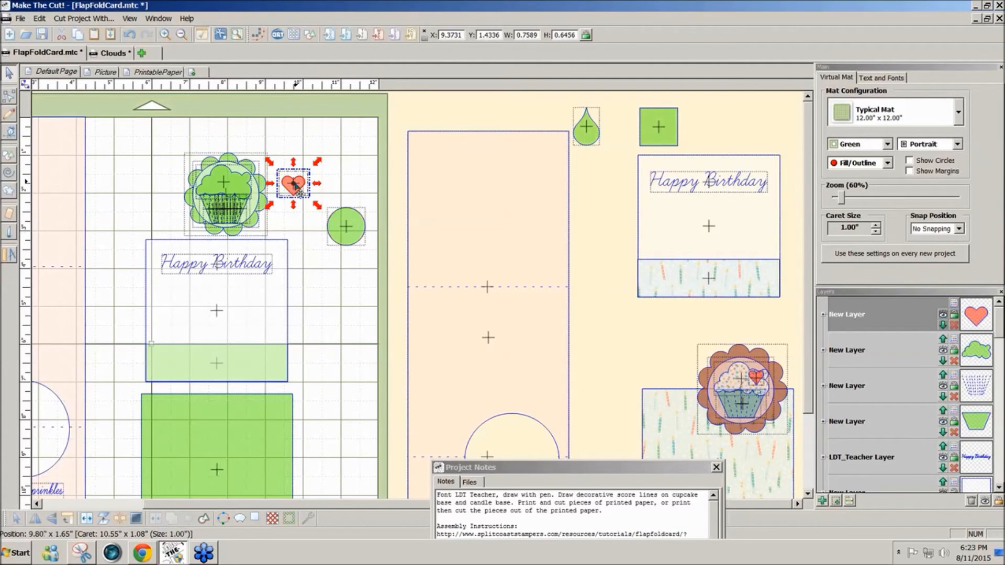
left_click_drag(295, 186, 225, 205)
left_click_drag(244, 178, 238, 182)
left_click(315, 174)
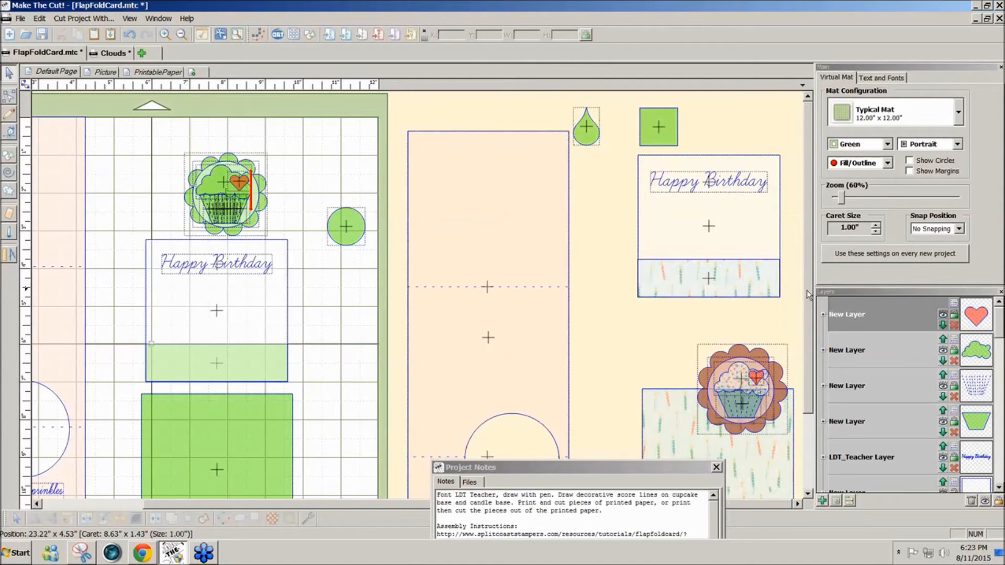
Reshape the spare green square into a candle about 0.43 inches wide and 2.72 inches high, directly beneath the teardrop flame.
mouse_move(806, 290)
left_mouse_down()
mouse_move(808, 341)
mouse_move(809, 290)
left_mouse_up()
left_click_drag(651, 140, 584, 247)
left_click_drag(600, 199, 586, 196)
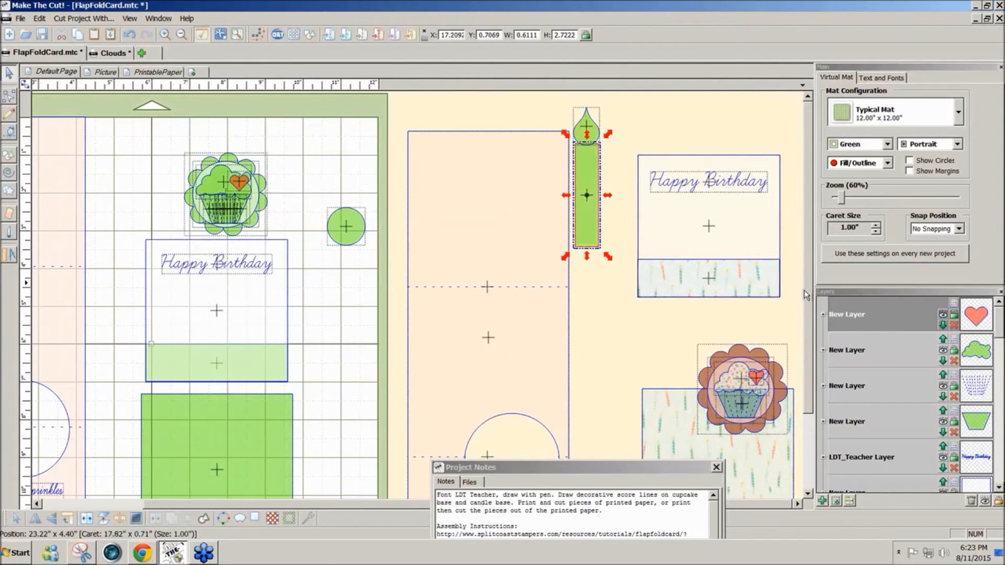
left_click_drag(807, 290, 598, 299)
left_click_drag(564, 193, 607, 197)
Put the teardrop flame on its own layer and color that layer yellow.
left_click(584, 125)
left_click(837, 501)
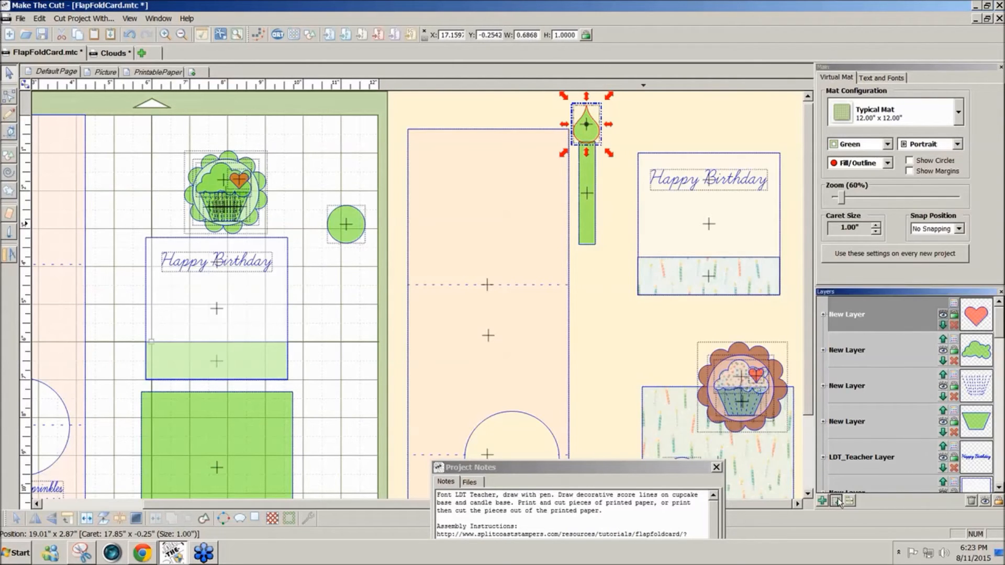
left_click(955, 306)
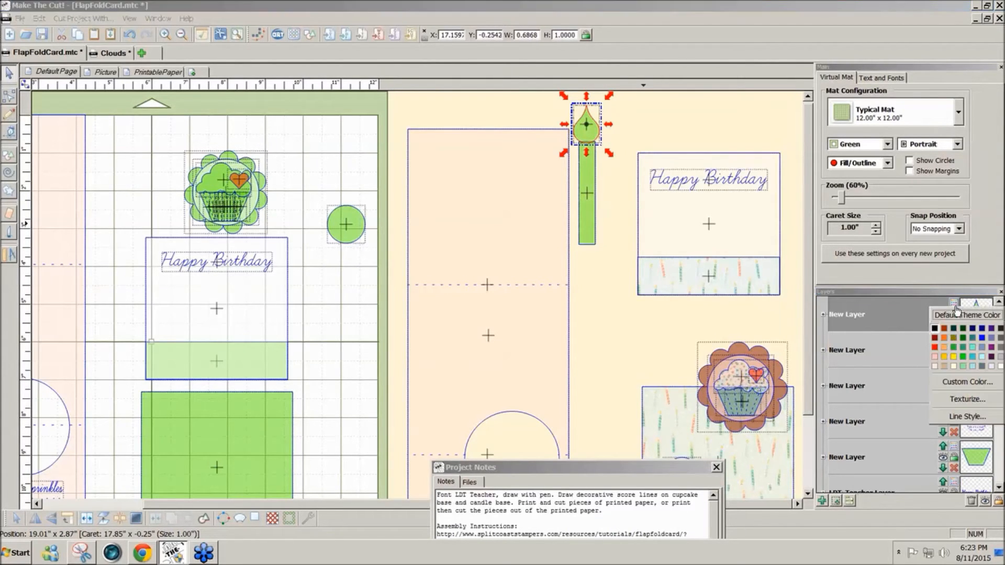
left_click(953, 358)
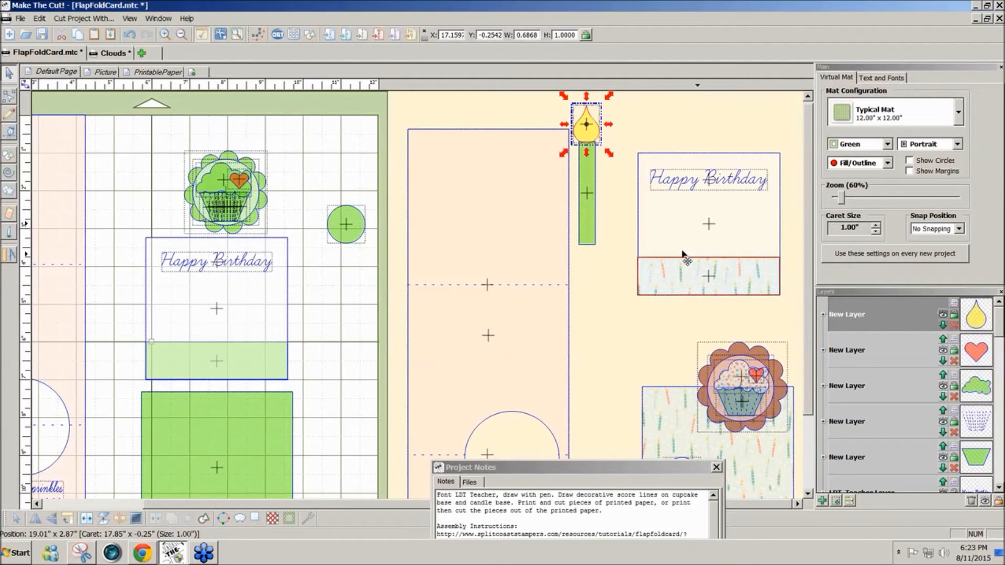
Put the candle rectangle on its own layer, then scale candle and flame together to about 0.15 by 0.78 inches inside the small circle.
left_click(587, 240)
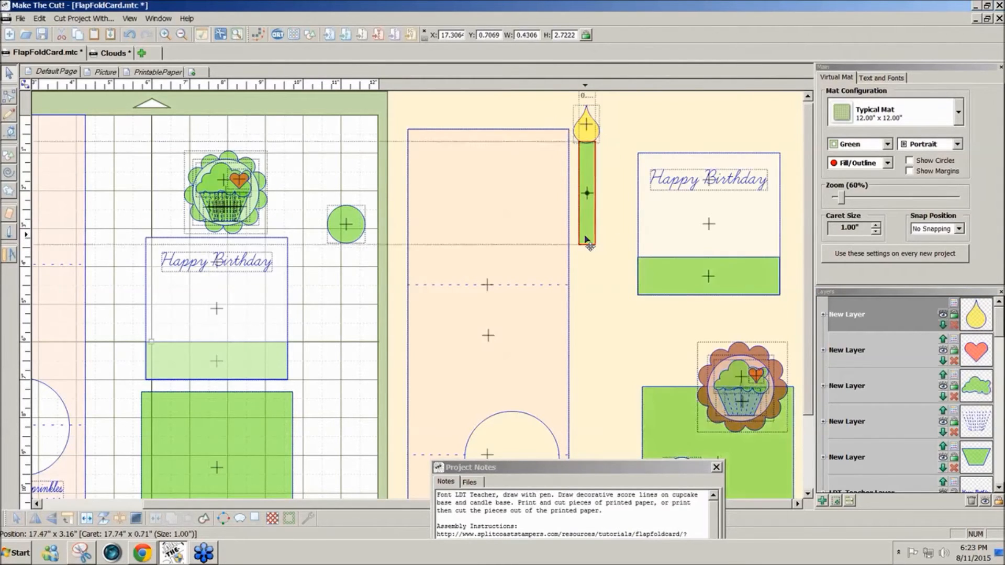
left_click(837, 502)
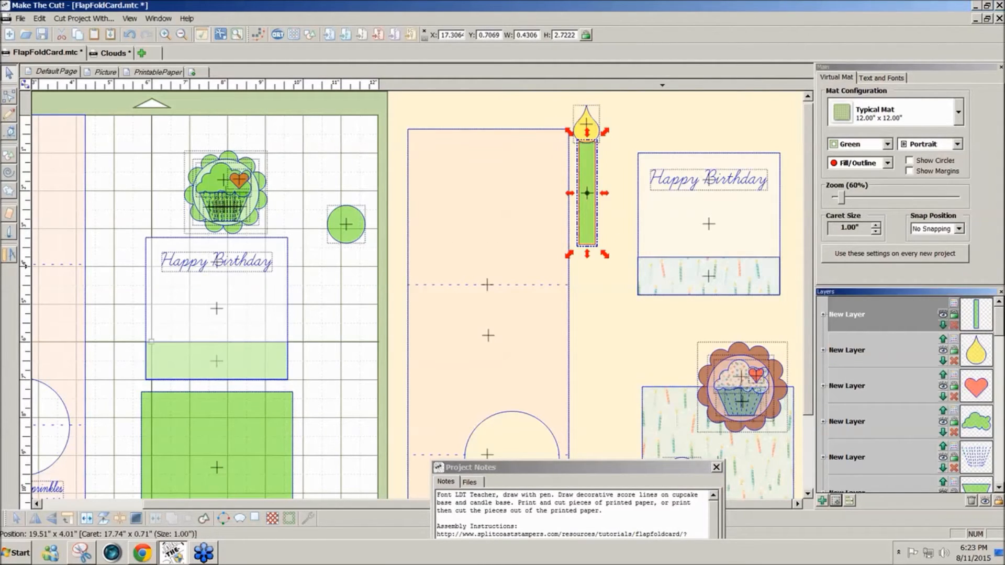
left_click_drag(615, 255, 559, 99)
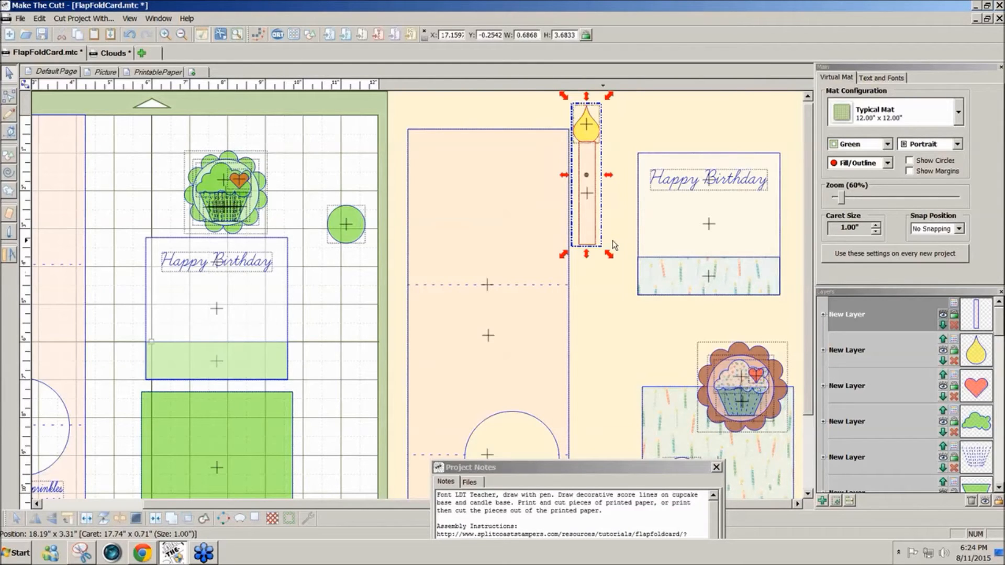
left_click_drag(609, 252, 348, 234)
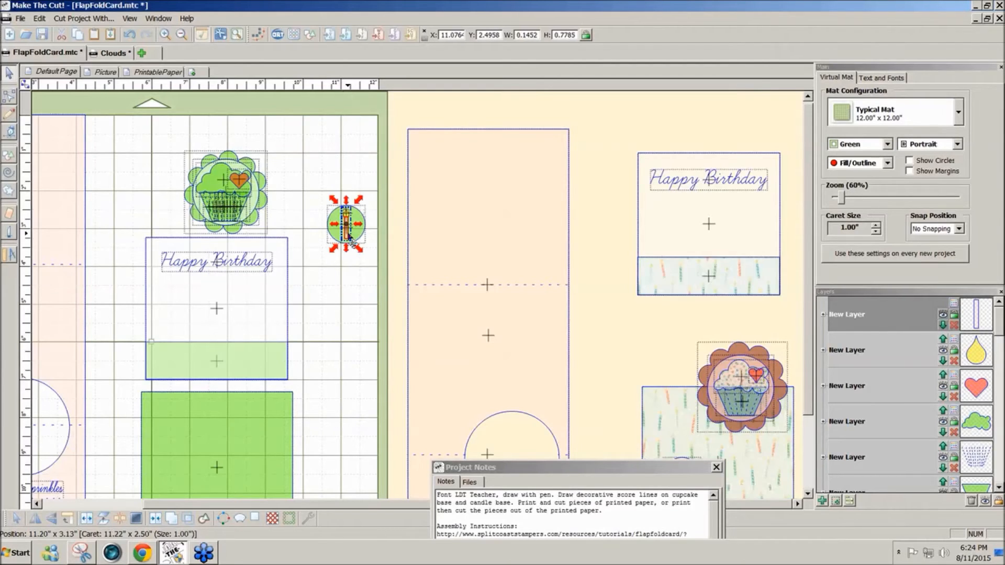
Color the candle rectangle's layer light blue and clear the selection.
left_click(763, 342)
scroll(764, 342, "down", 1)
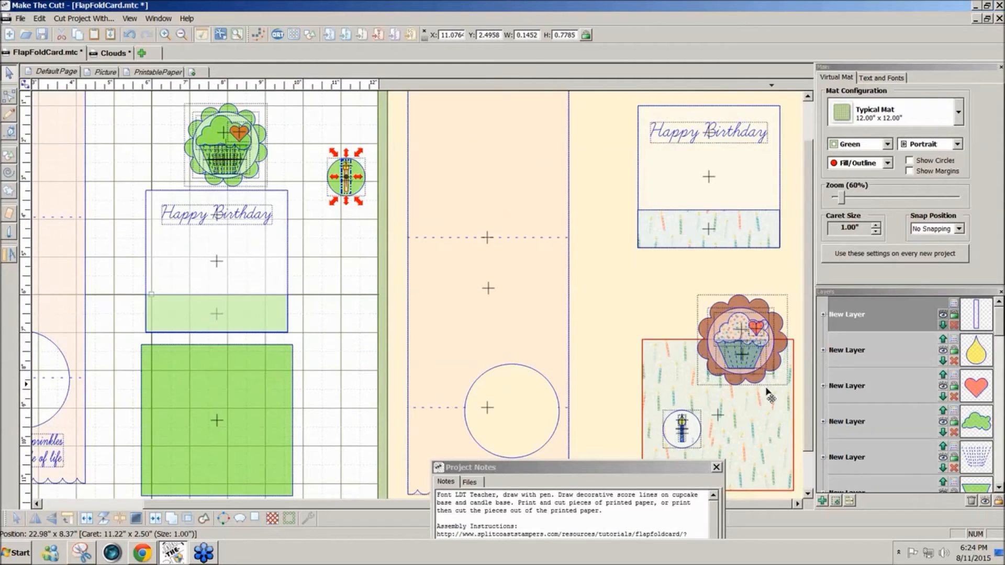
left_click(954, 303)
left_click(965, 346)
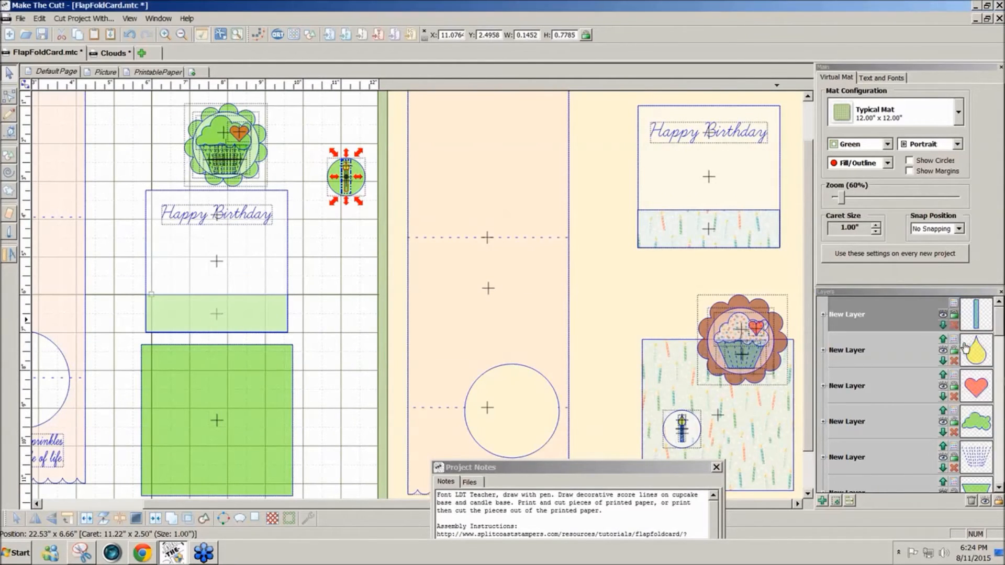
left_click(525, 369)
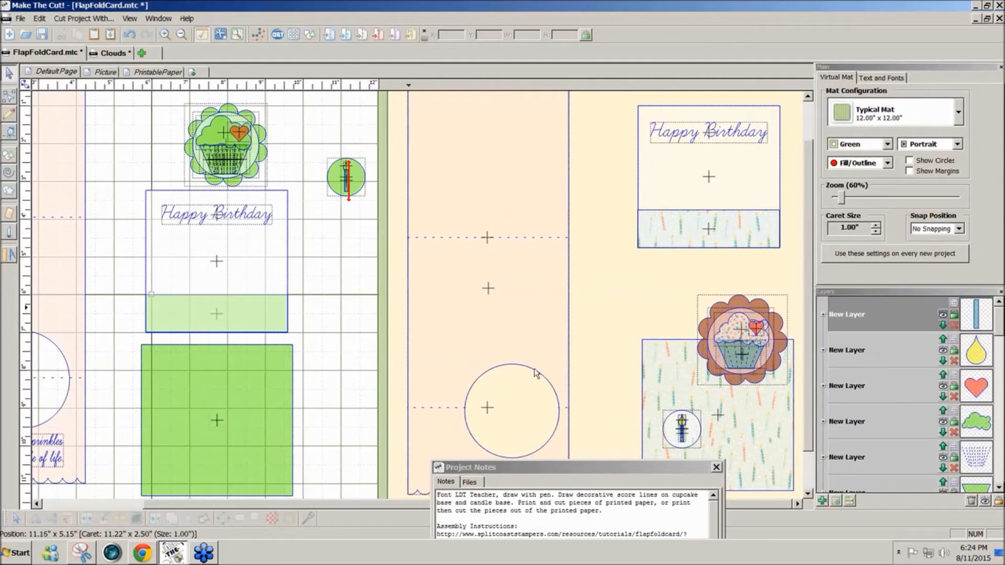
Examine the decorative score lines on the candle of the finished sample card.
left_click(683, 430)
left_click(685, 433)
scroll(685, 434, "up", 5)
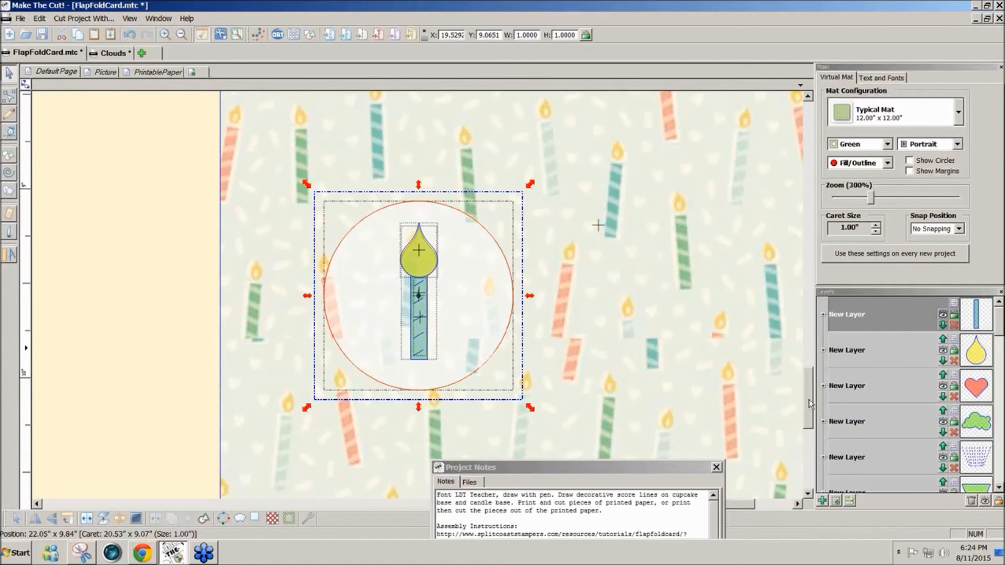
left_click_drag(809, 401, 809, 400)
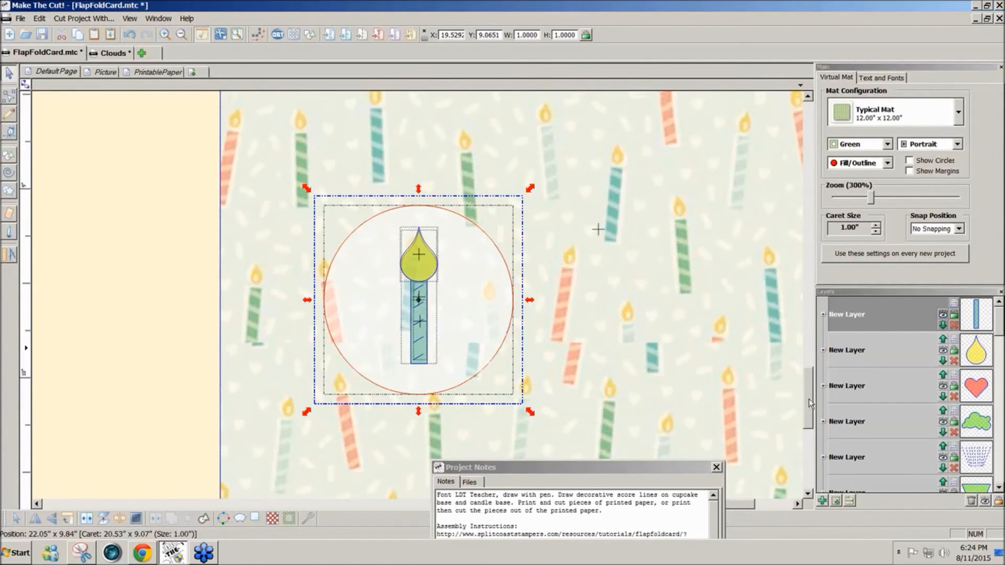
left_click_drag(809, 400, 810, 349)
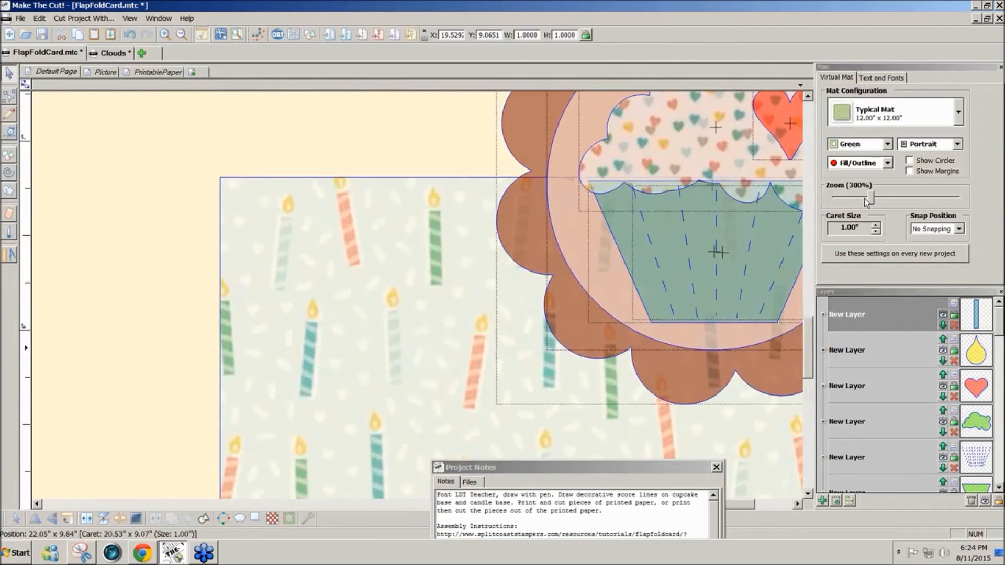
left_click_drag(866, 201, 839, 201)
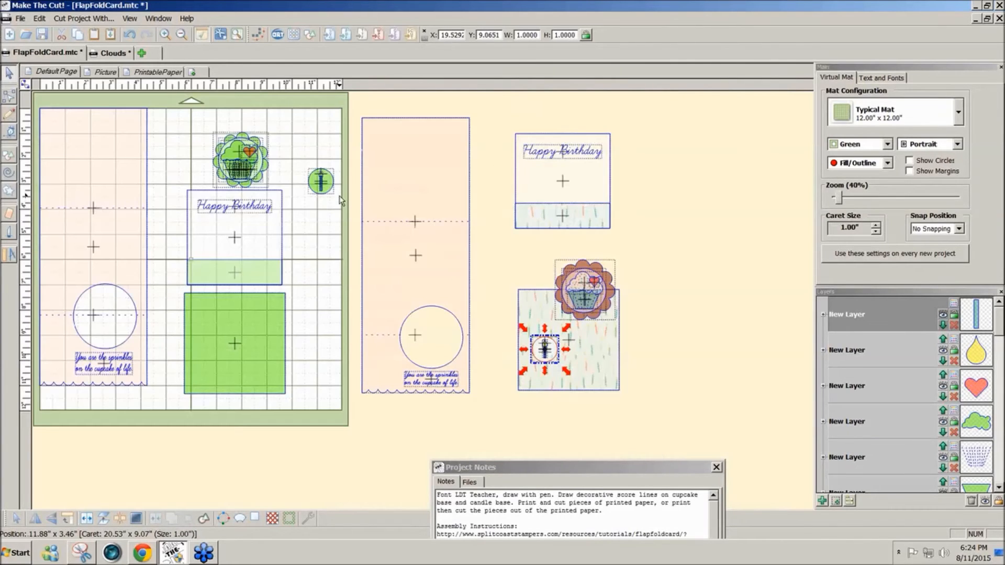
Draw a short diagonal score line, about 0.06 by 0.05 inches, across the upper end of the new candle with the Bézier tool.
left_click_drag(339, 195, 298, 159)
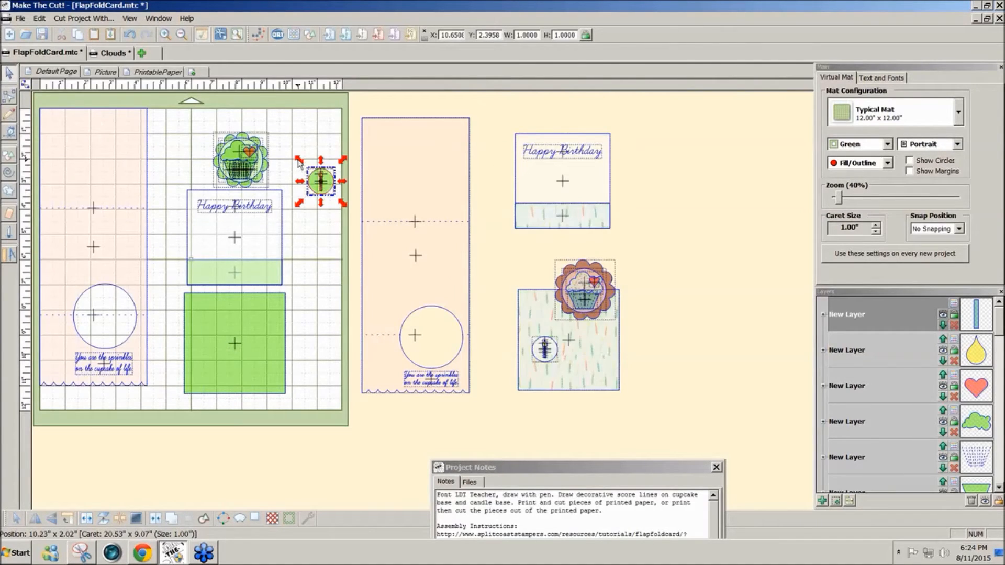
key("ctrl+3")
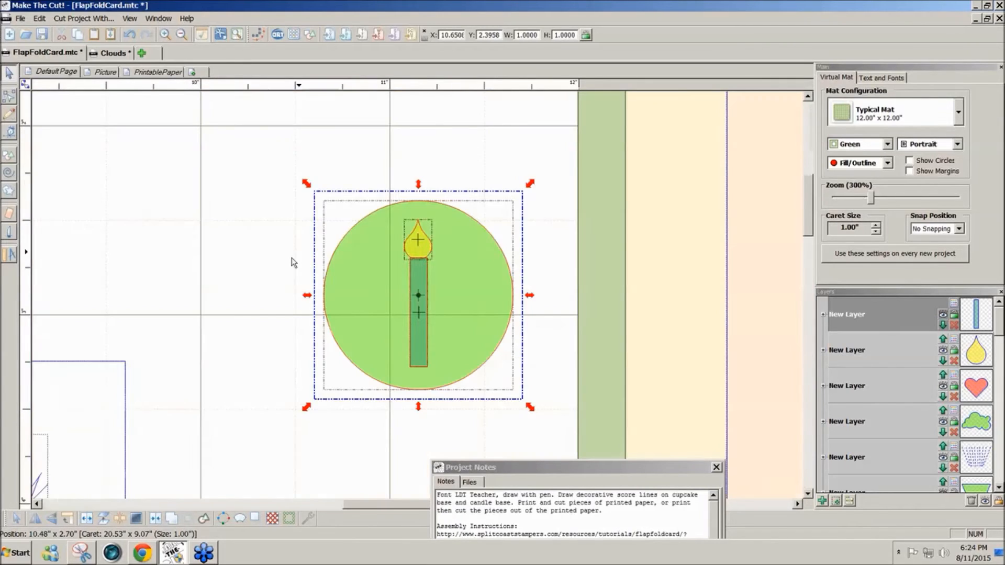
left_click(9, 134)
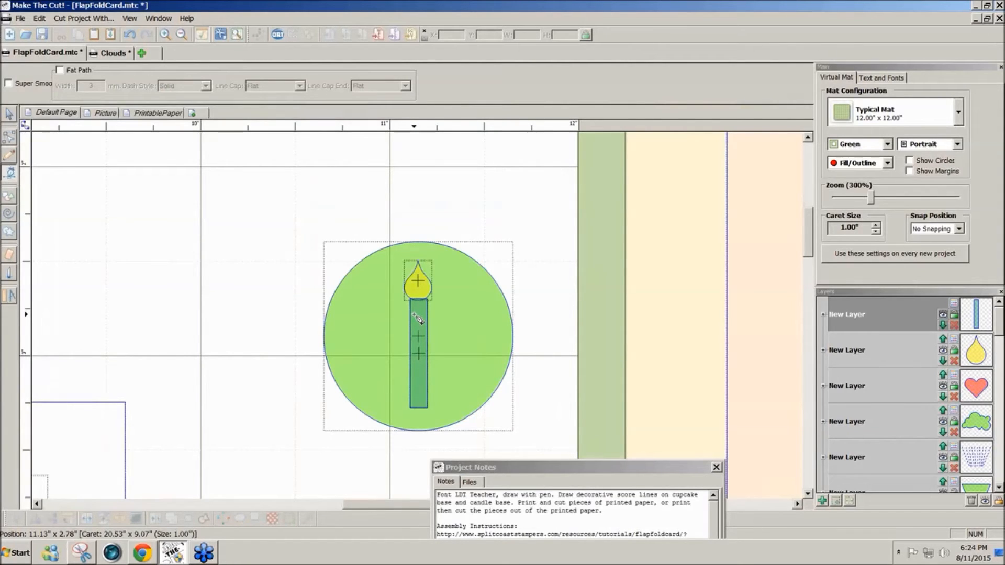
left_click(413, 313)
double_click(425, 305)
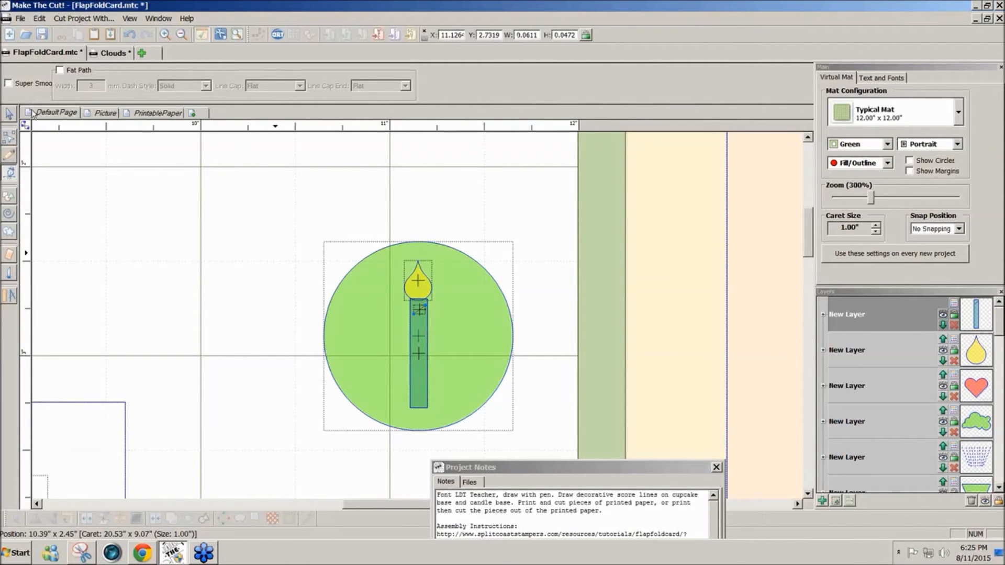
left_click(9, 114)
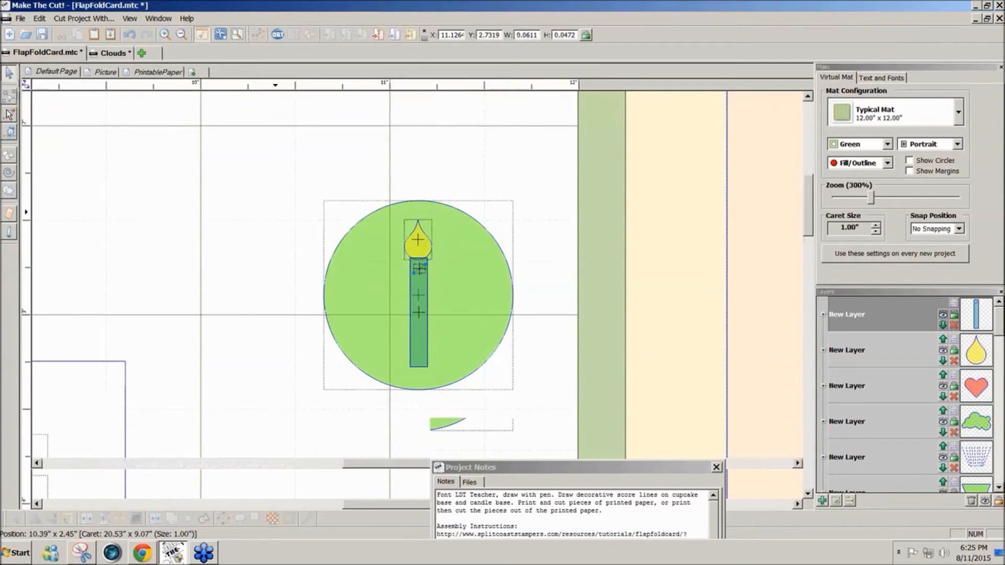
Duplicate the diagonal score line into 4 rows and 1 column with 0.1 inch spacing down the candle, and join the lines into one shape.
left_click_drag(537, 304, 411, 263)
left_click(37, 18)
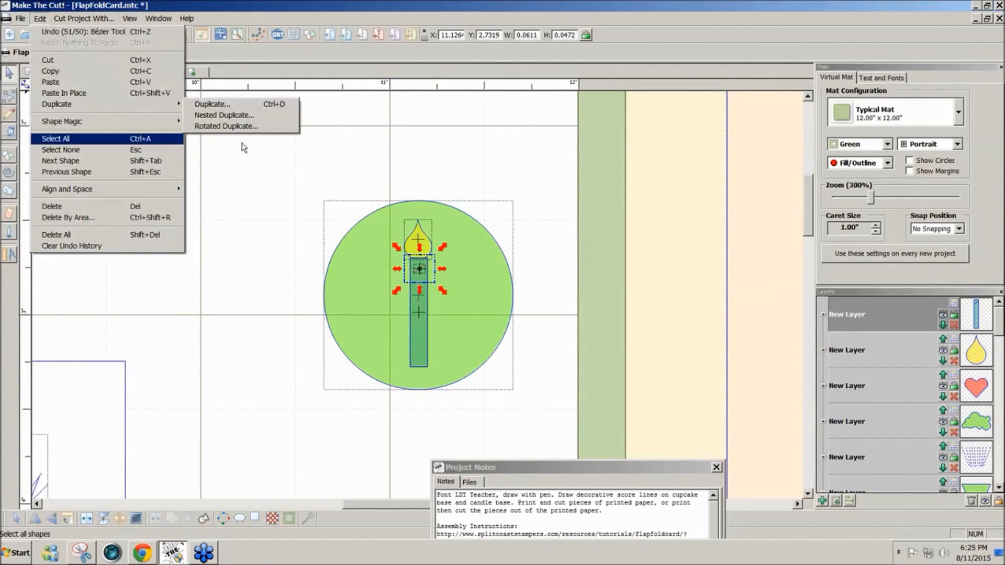
mouse_move(137, 112)
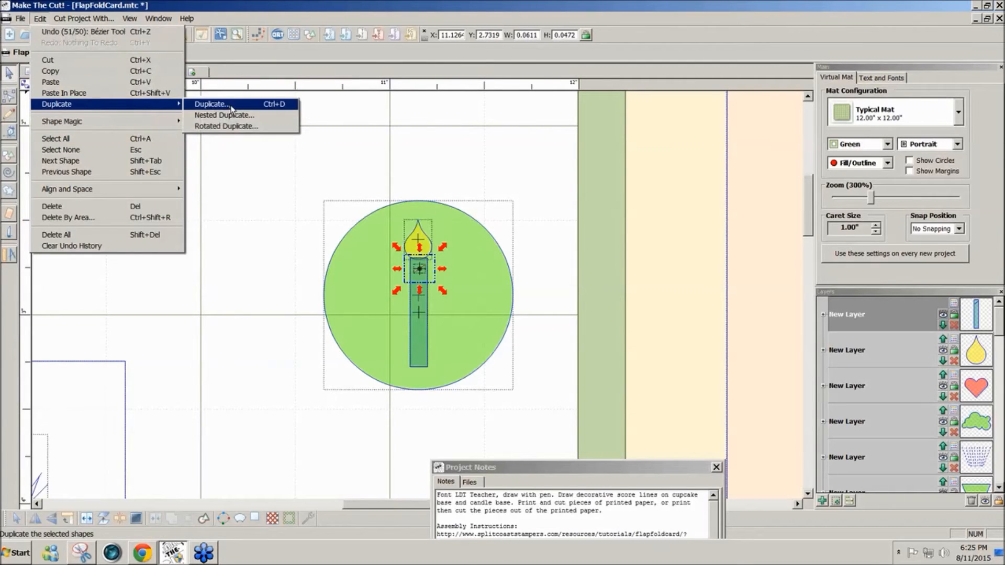
left_click(230, 104)
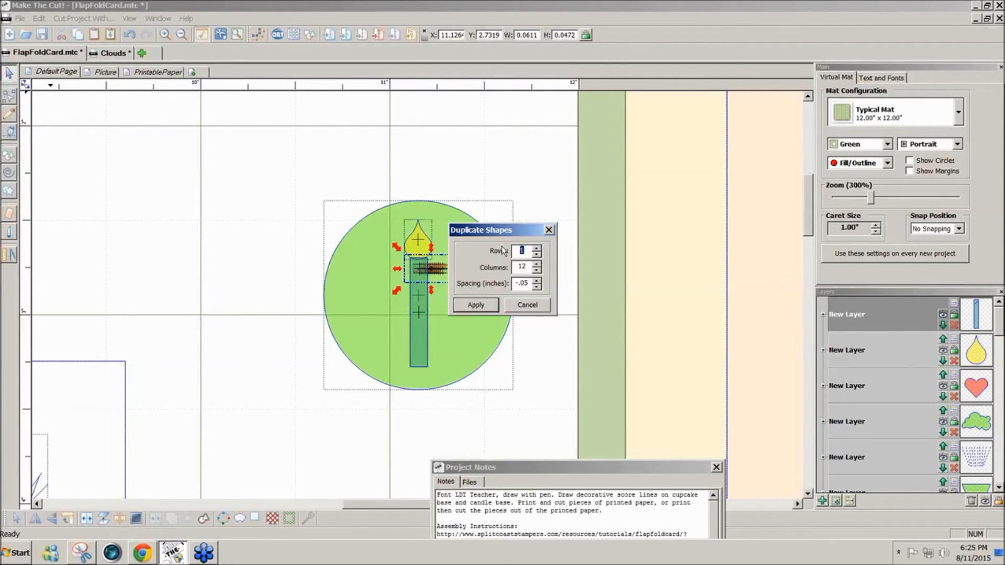
type("4")
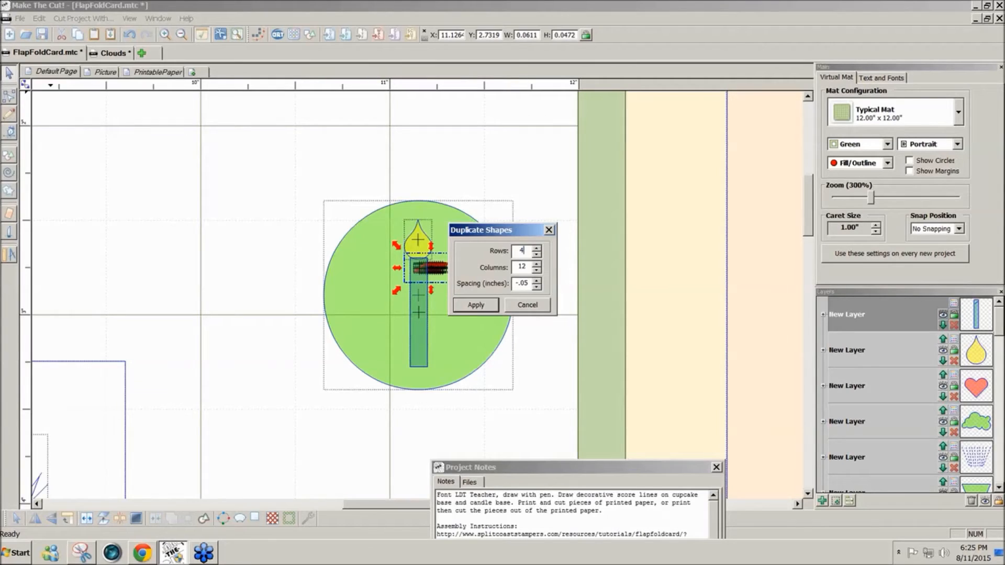
double_click(522, 267)
type("1")
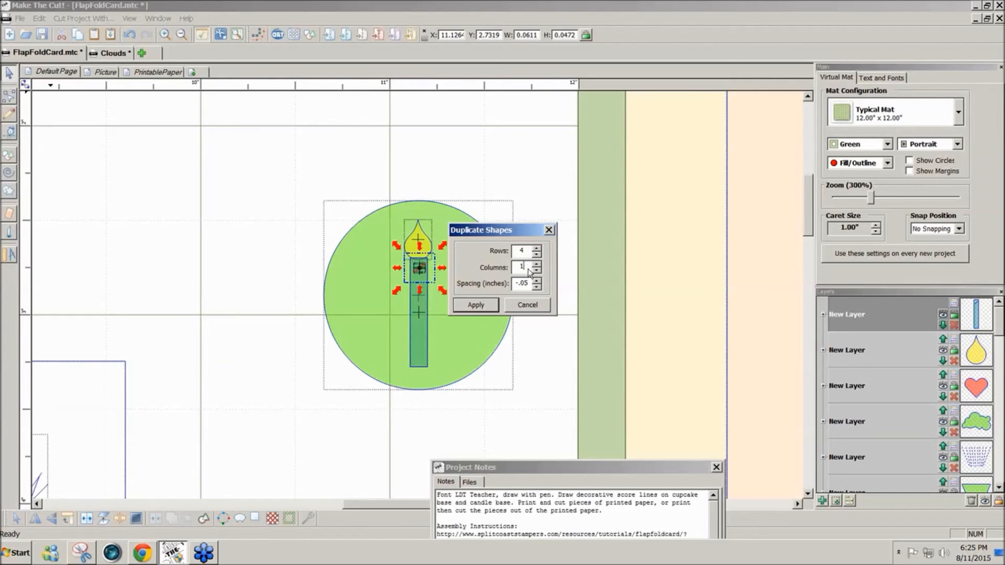
left_click_drag(532, 283, 500, 285)
type(".2")
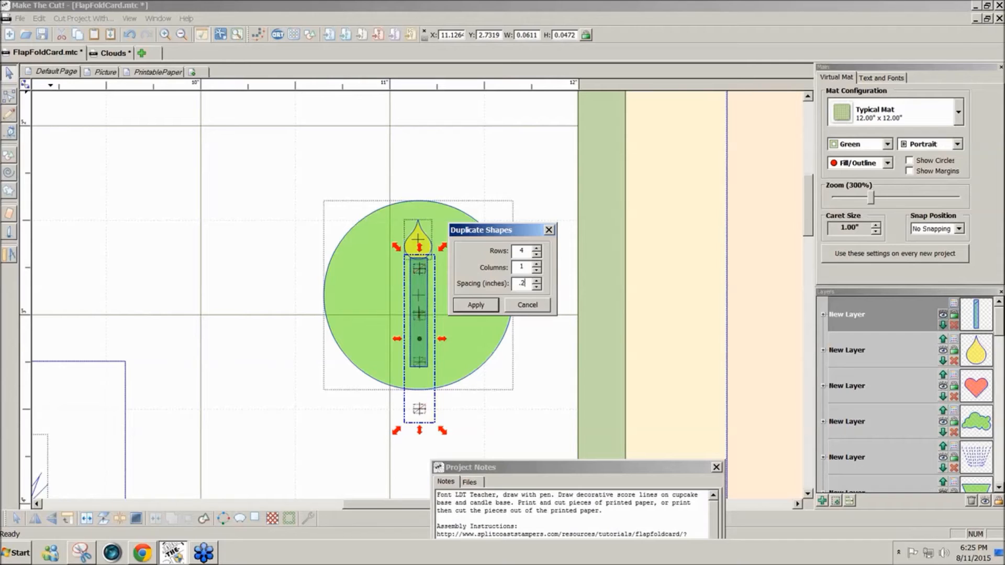
key("BackSpace")
key("BackSpace")
type("-")
type(".")
type("1")
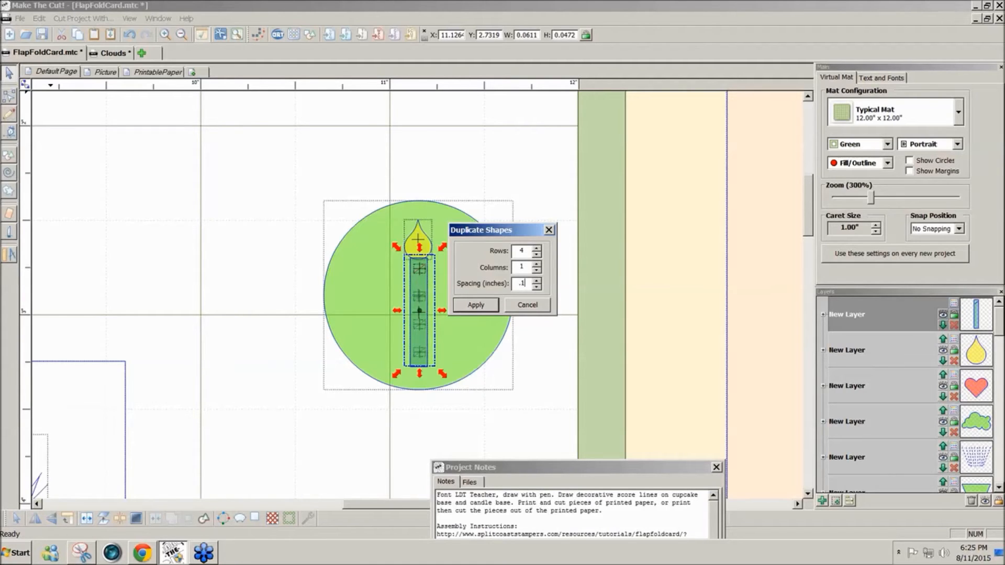
left_click(471, 308)
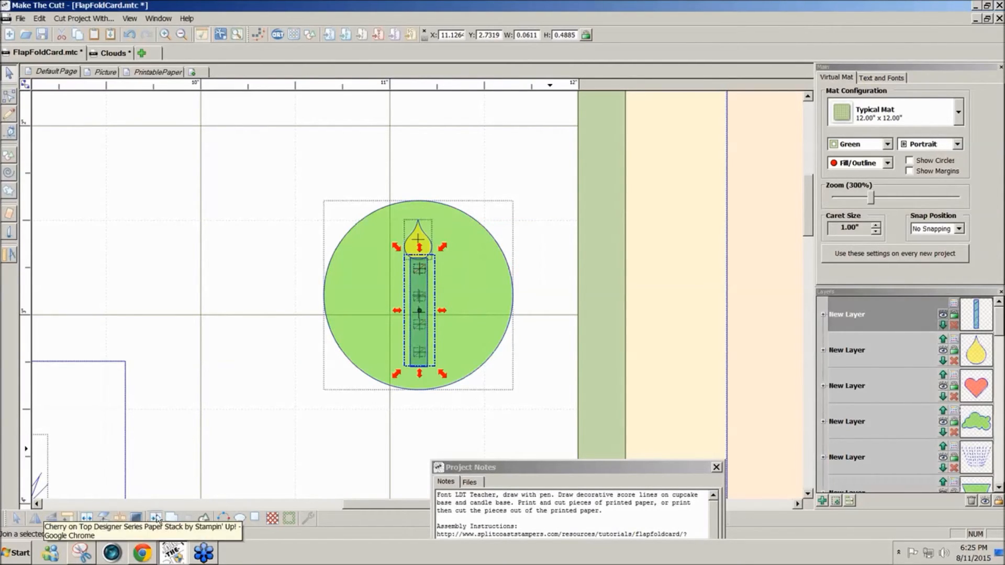
left_click(157, 518)
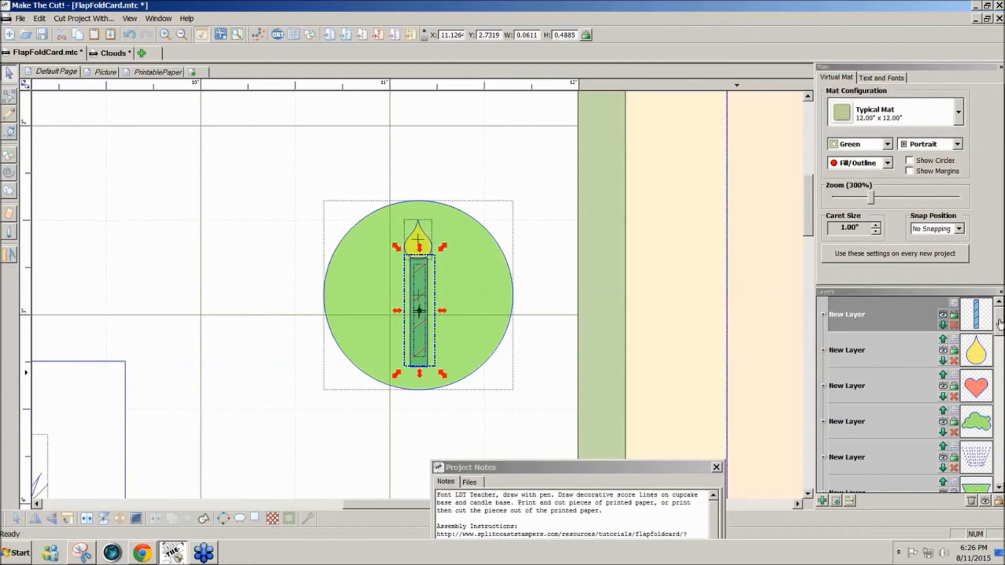
Put the joined candle score lines on their own layer, give it a newly created dashed line style, and clear the selection.
left_click(836, 501)
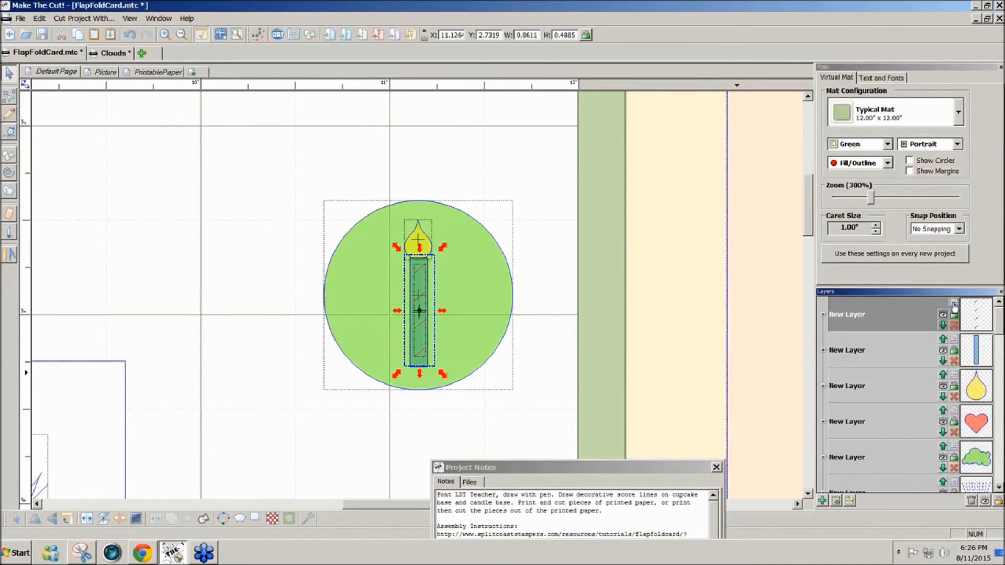
left_click(953, 305)
left_click(947, 413)
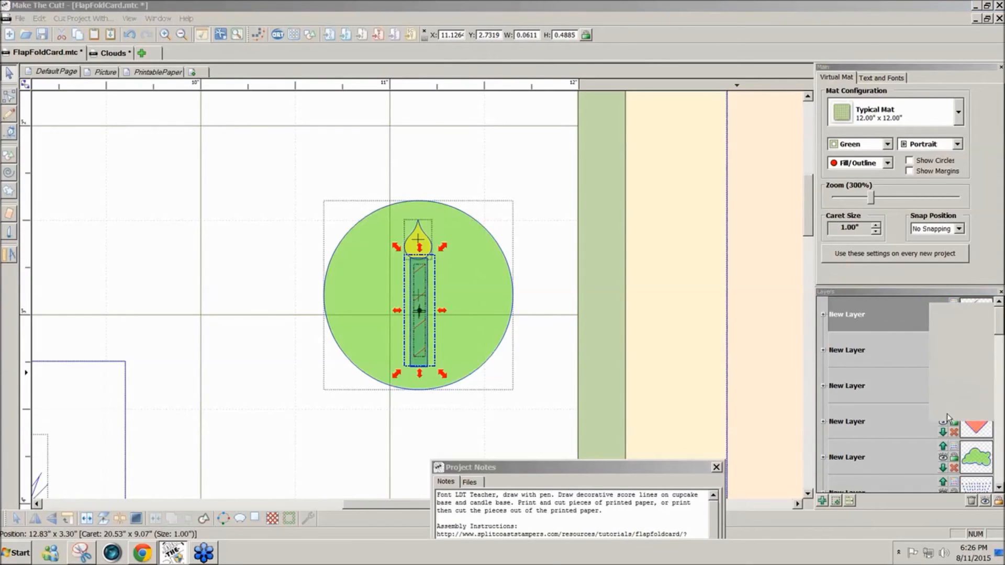
left_click(501, 278)
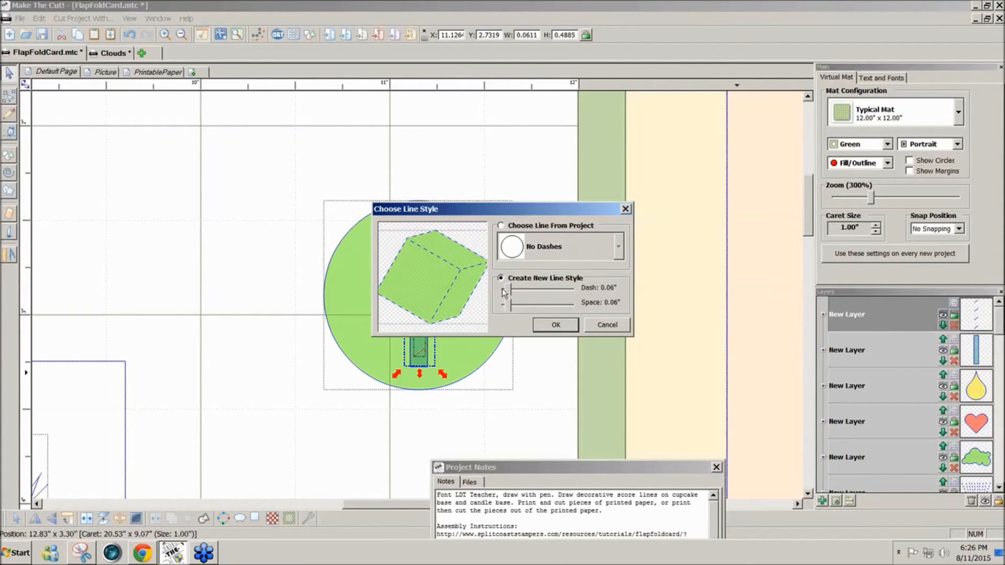
left_click_drag(507, 301, 507, 291)
left_click(555, 325)
left_click(556, 338)
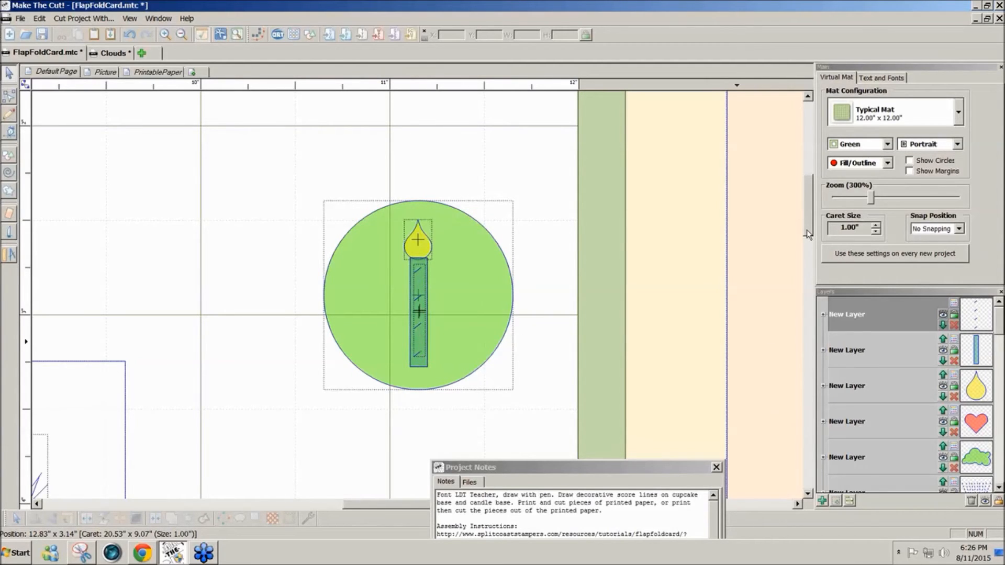
Move the Project Notes window clear of the sample pieces and color the cupcake base's layer dark green.
left_click_drag(807, 230, 808, 225)
left_click_drag(872, 203, 845, 208)
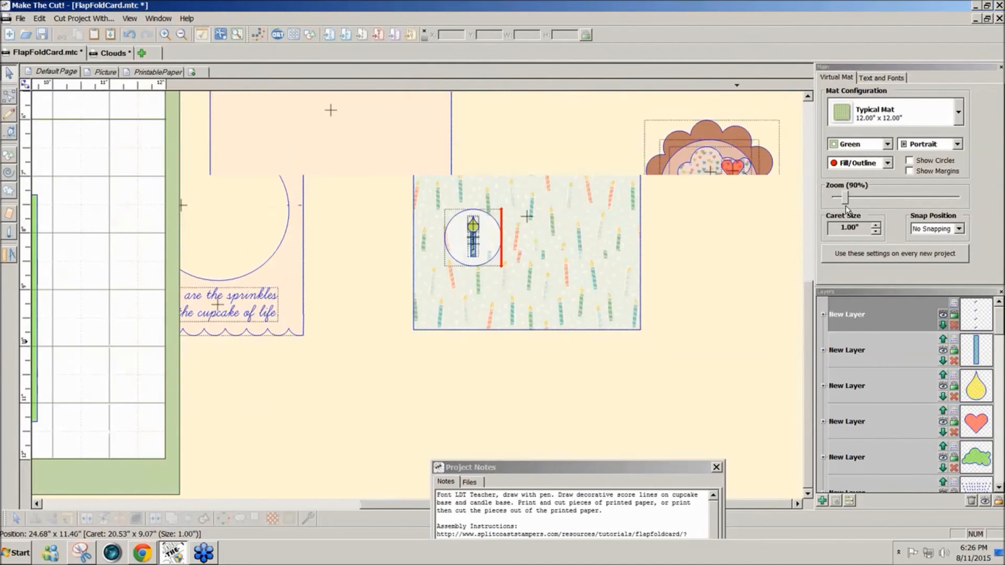
left_click_drag(366, 505, 189, 501)
left_click_drag(847, 202, 840, 201)
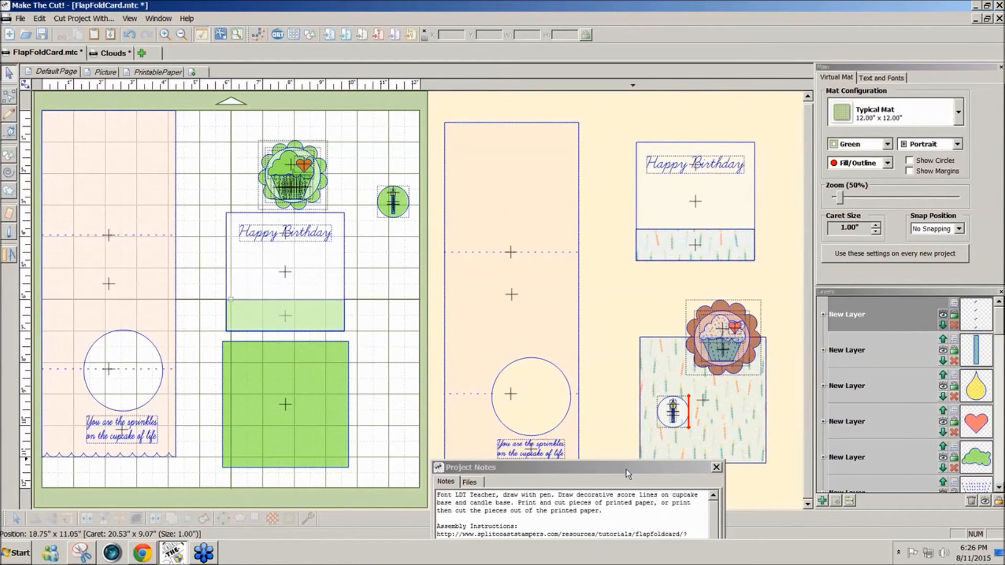
left_click_drag(626, 469, 723, 488)
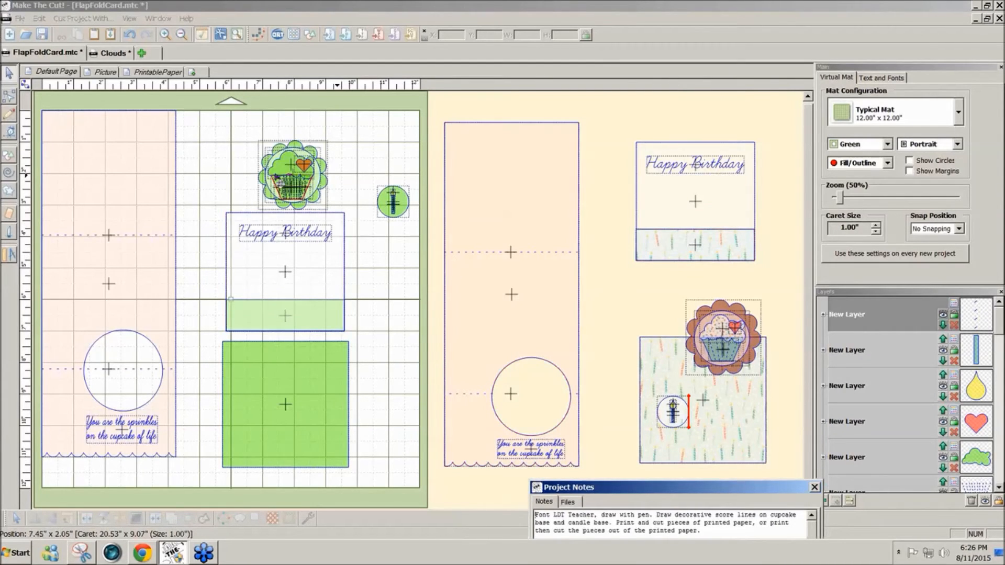
left_click_drag(1000, 326, 1000, 347)
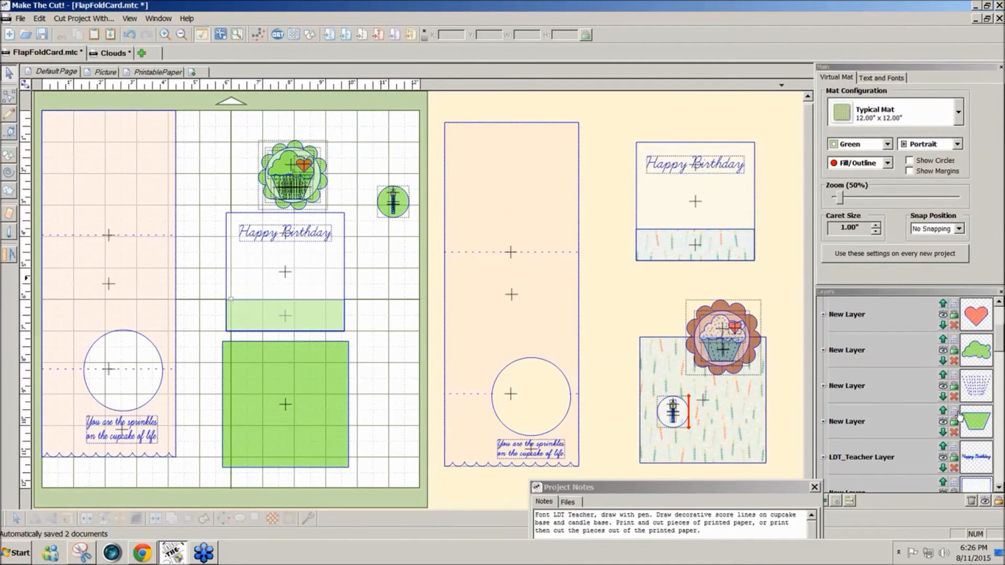
left_click(953, 413)
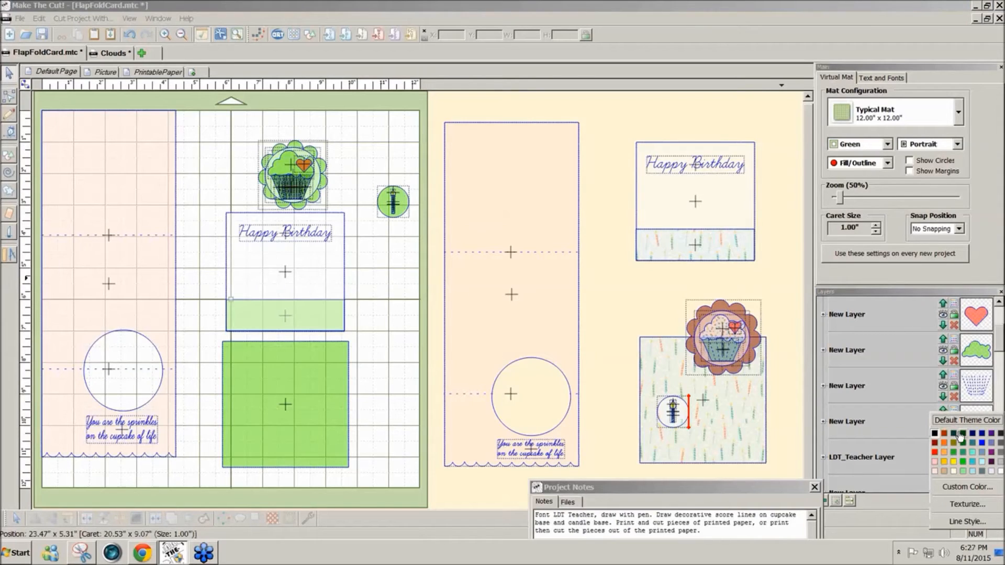
left_click(960, 434)
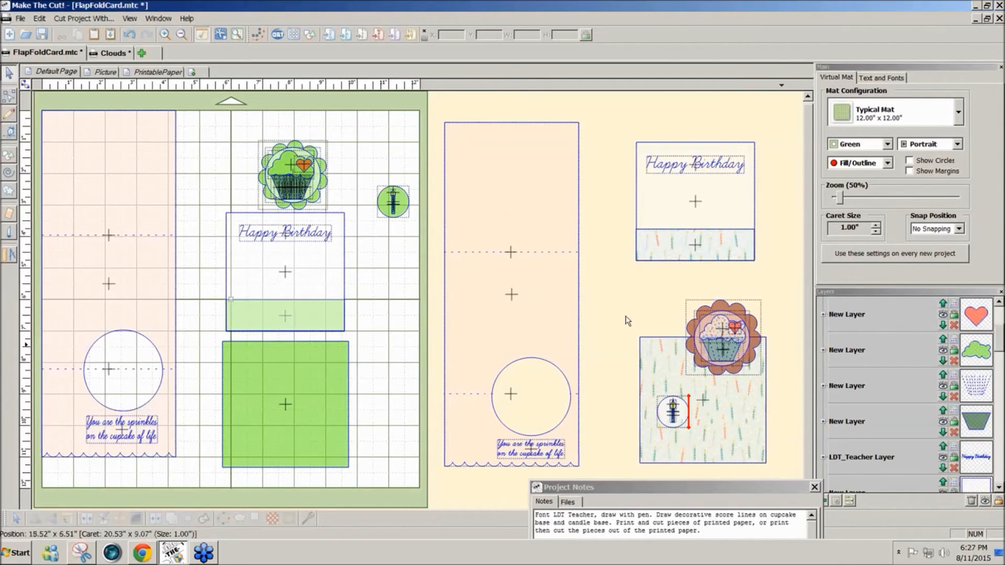
Color the Wrap Layer of the scalloped circle behind the cupcake reddish brown.
left_click(317, 204)
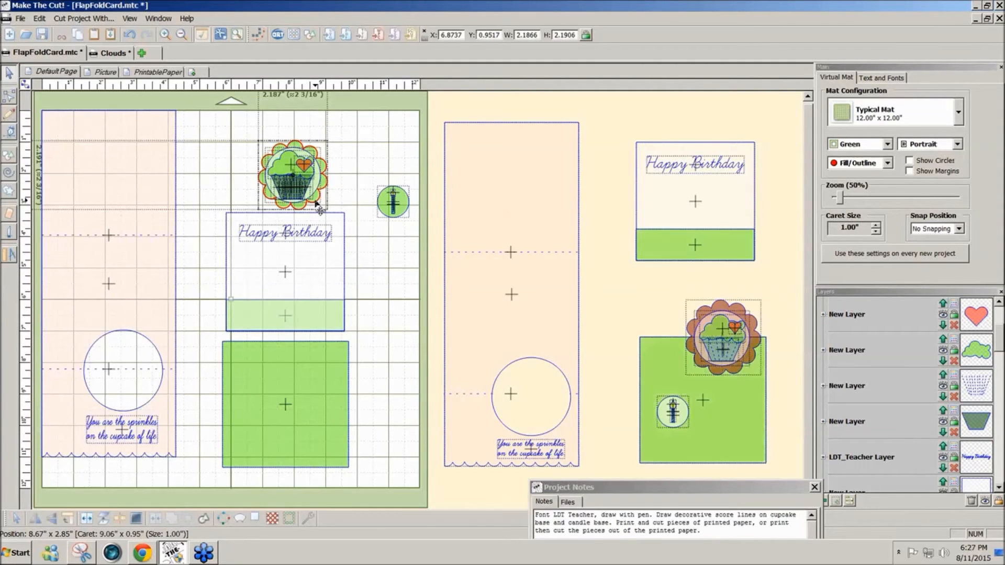
scroll(996, 387, "down", 5)
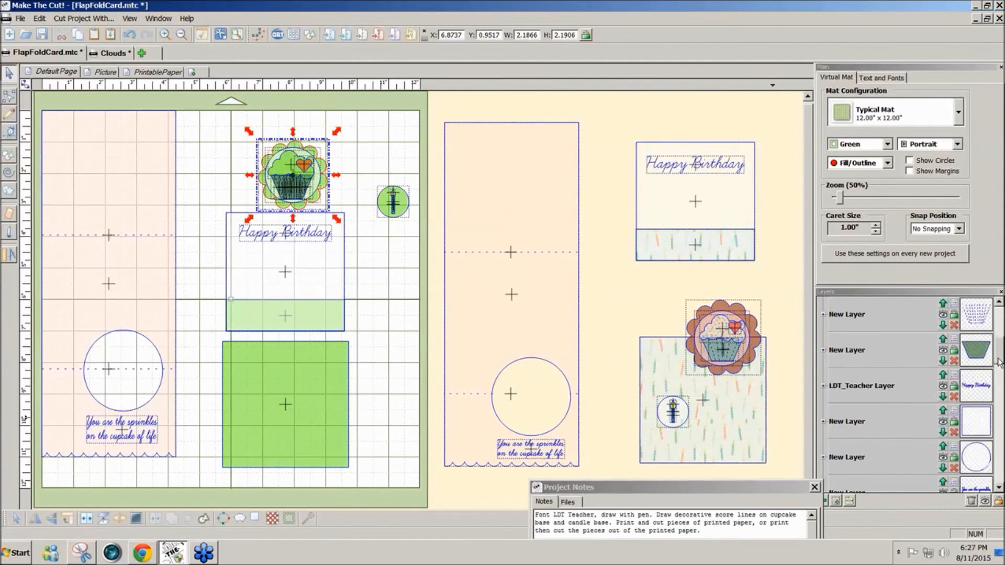
left_click_drag(996, 387, 996, 397)
left_click(953, 340)
left_click(941, 377)
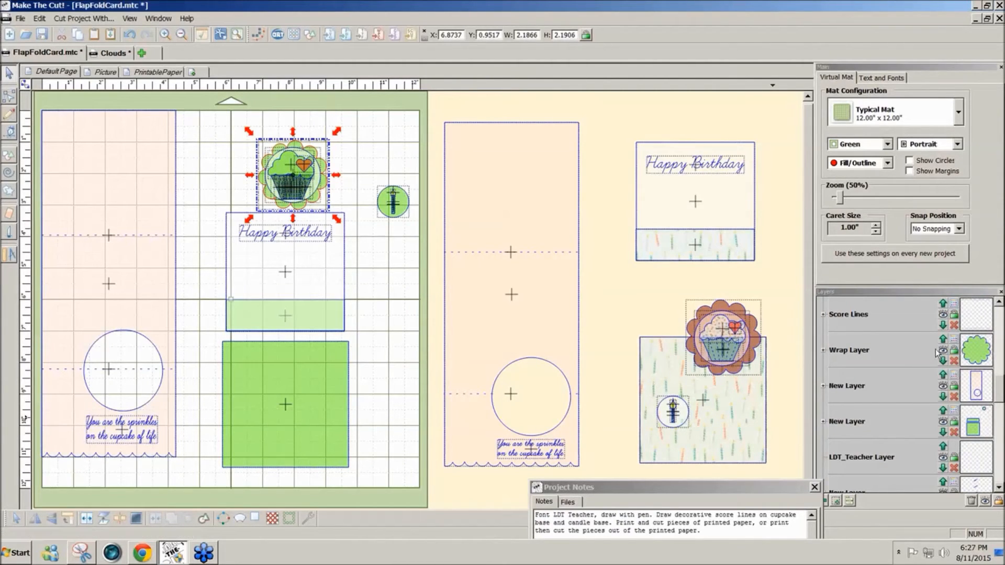
left_click(953, 340)
left_click(940, 372)
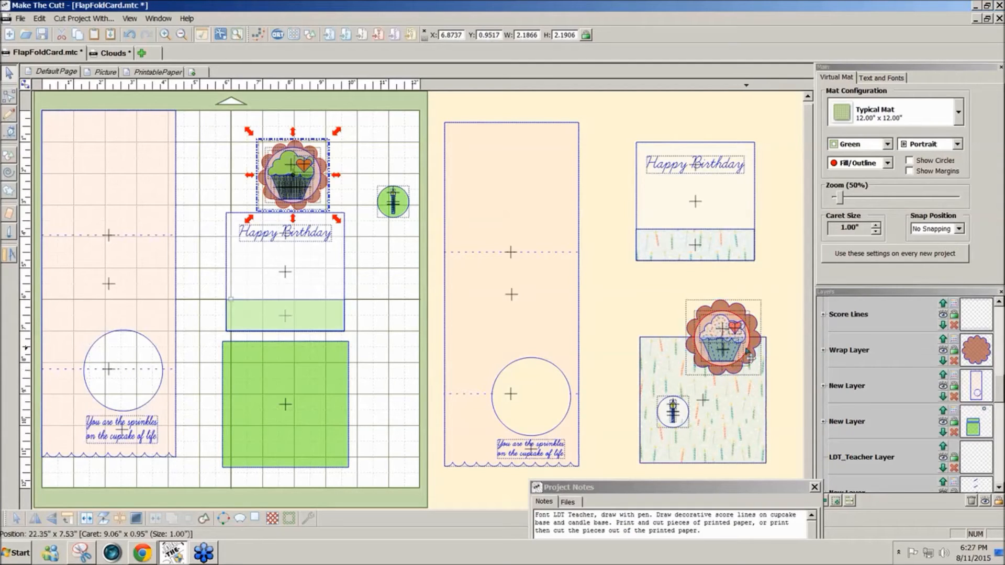
Put the small circle behind the candle on its own layer, color it white, and clear the selection.
left_click(404, 206)
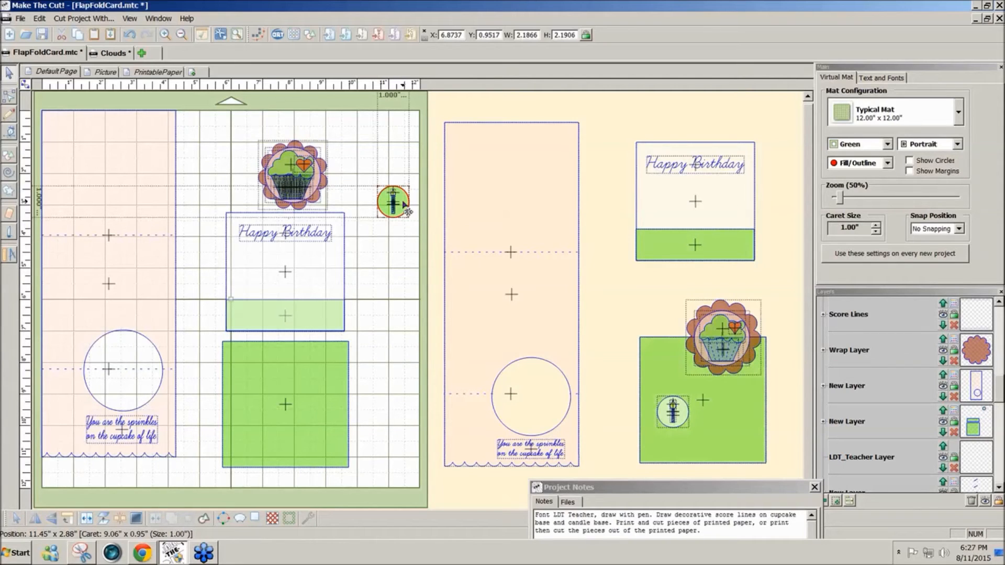
left_click(404, 206)
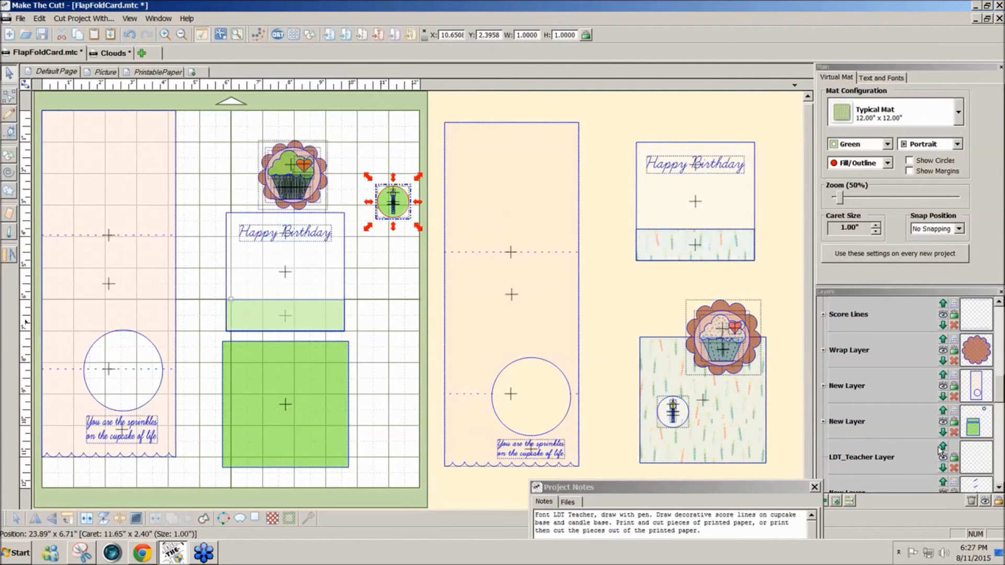
scroll(939, 451, "up", 10)
left_click(954, 303)
left_click(998, 365)
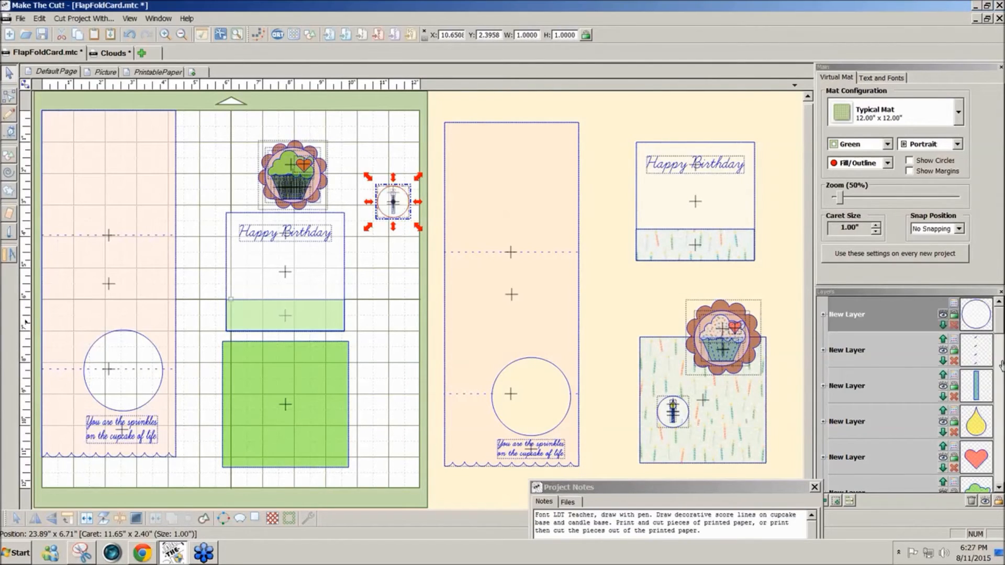
left_click(779, 291)
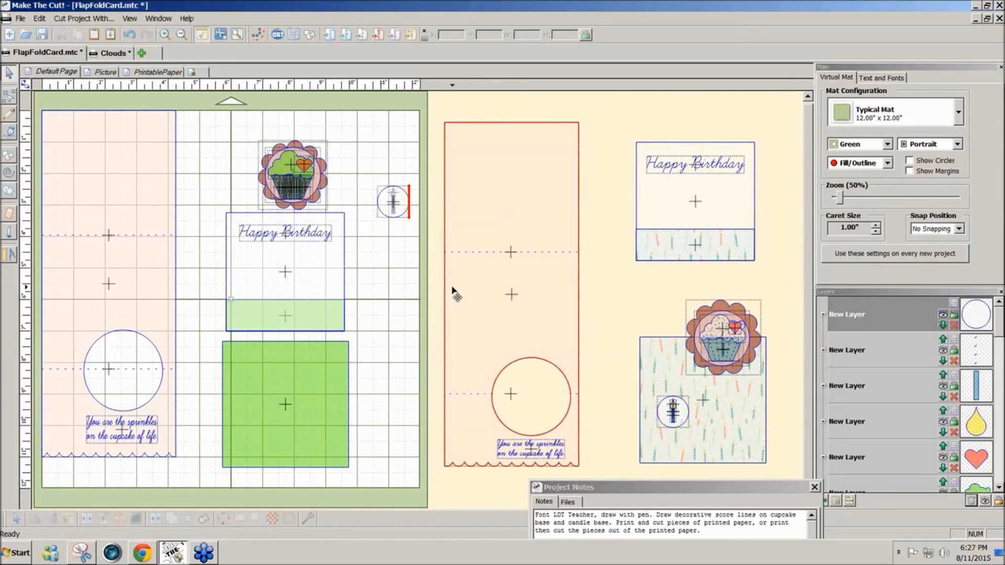
Put the narrow strip and the large square together on their own layer, and align the strip with the lower end of the Happy Birthday panel.
left_click_drag(373, 286, 196, 348)
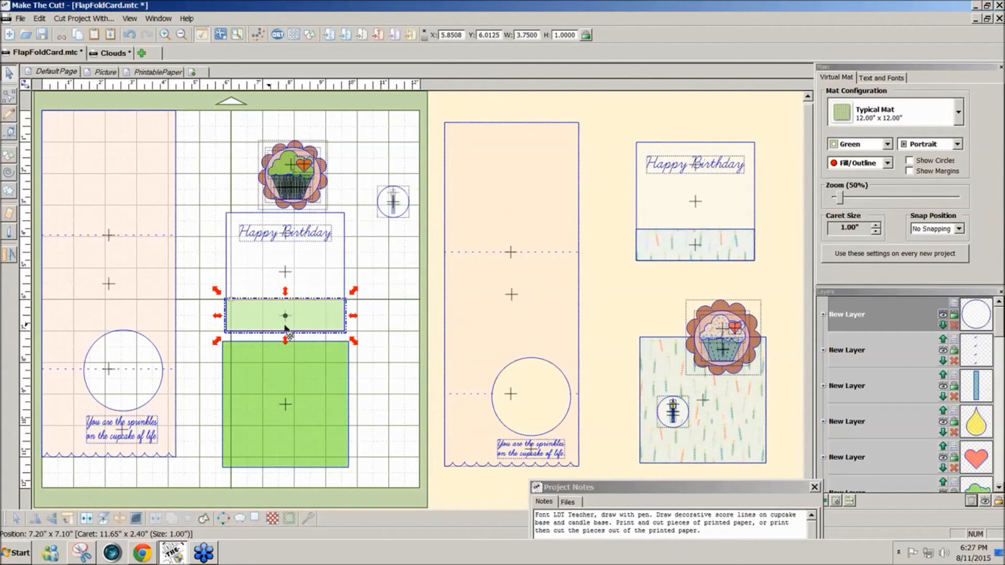
left_click(309, 381, "shift")
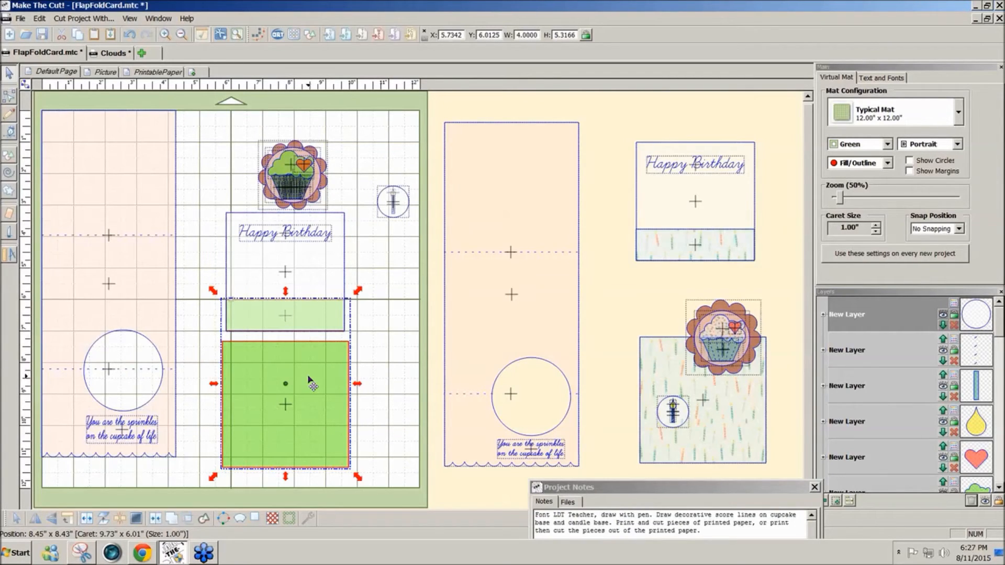
mouse_move(308, 377)
left_mouse_down()
mouse_move(417, 384)
mouse_move(313, 379)
left_mouse_up()
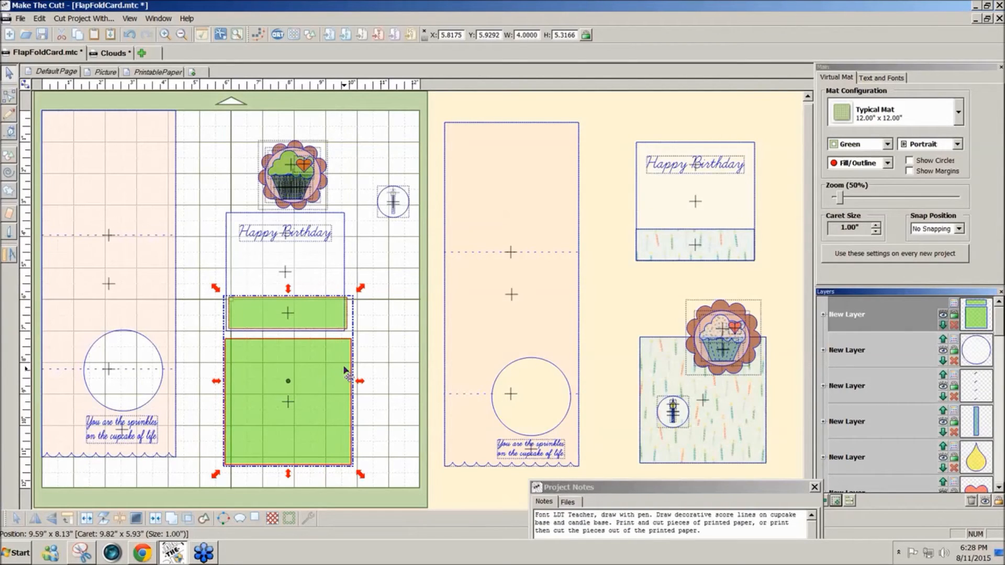
left_click_drag(345, 372, 326, 378)
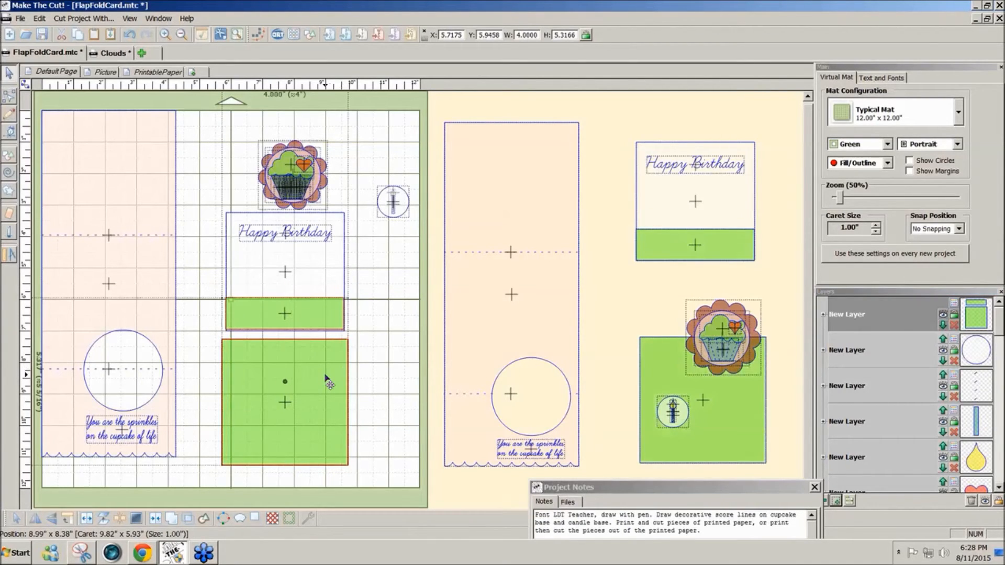
left_click_drag(325, 376, 325, 375)
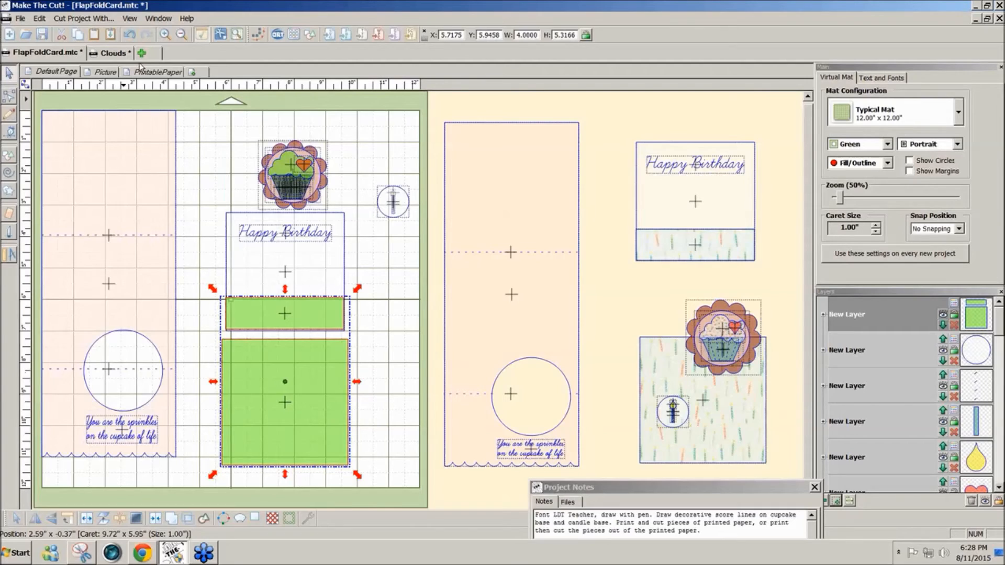
Copy the candle-print paper from the PrintablePaper page to the DefaultPage, covering the green strip and square, and put it on its own layer.
left_click(149, 71)
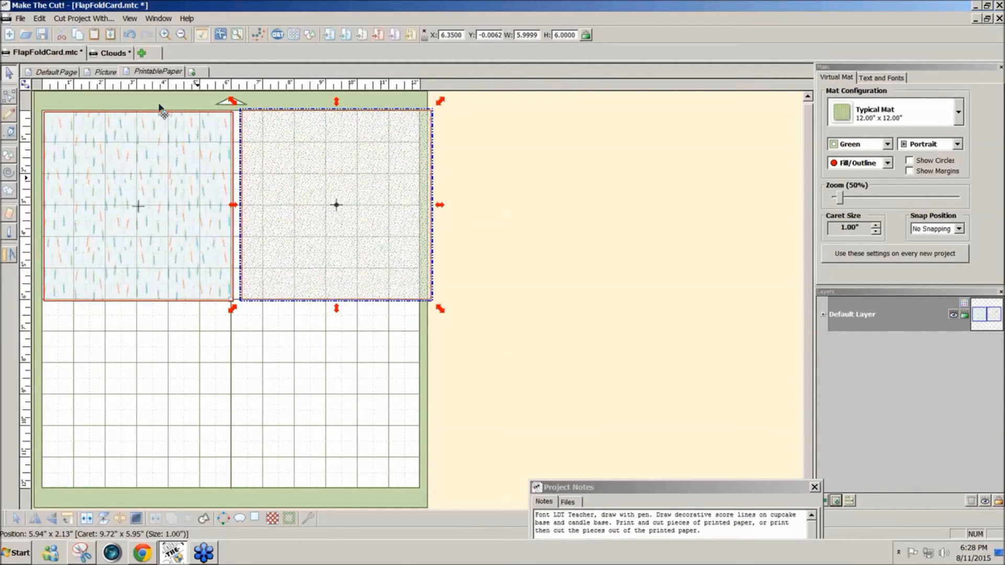
left_click(162, 256)
left_click(62, 72)
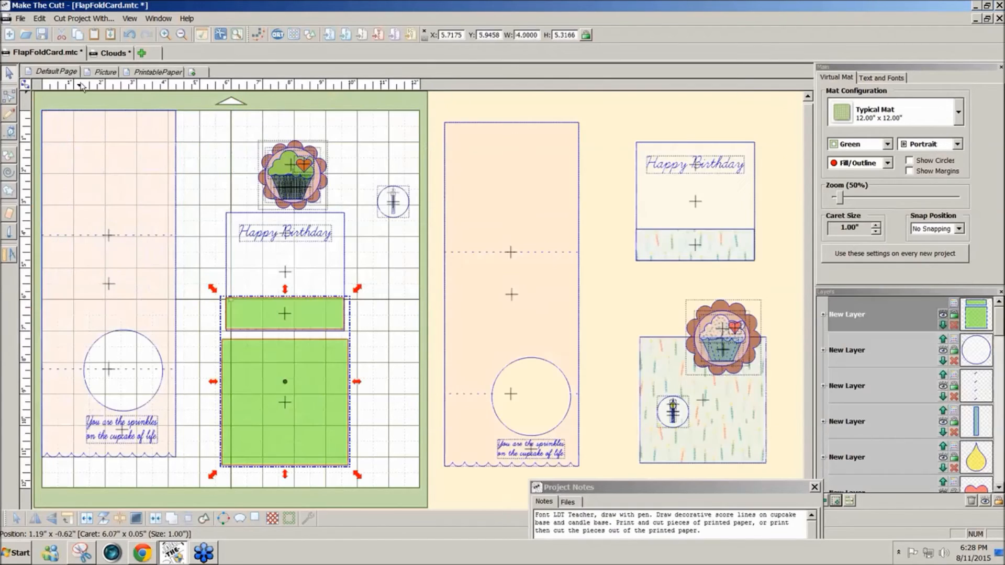
left_click(380, 308)
left_click(39, 19)
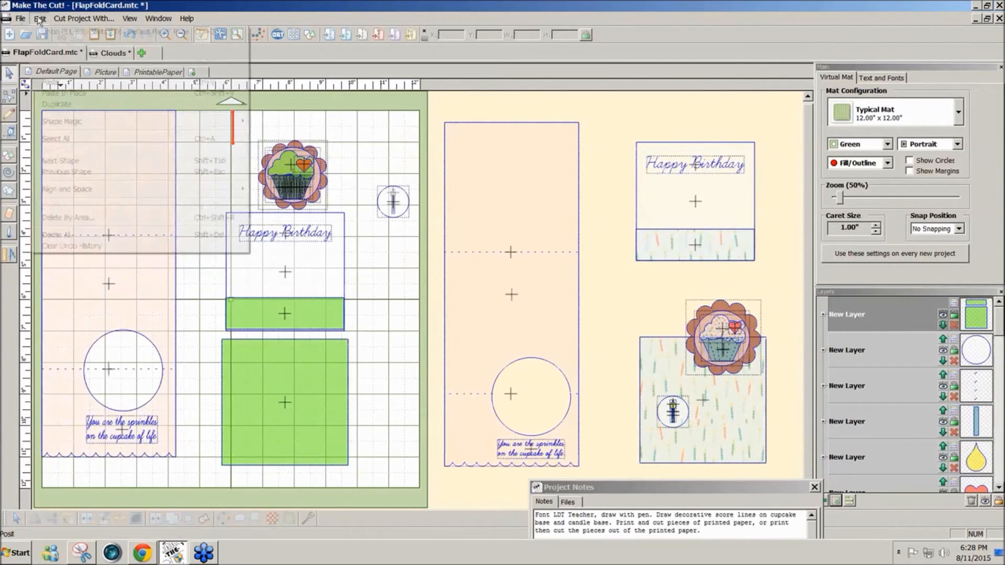
left_click(74, 96)
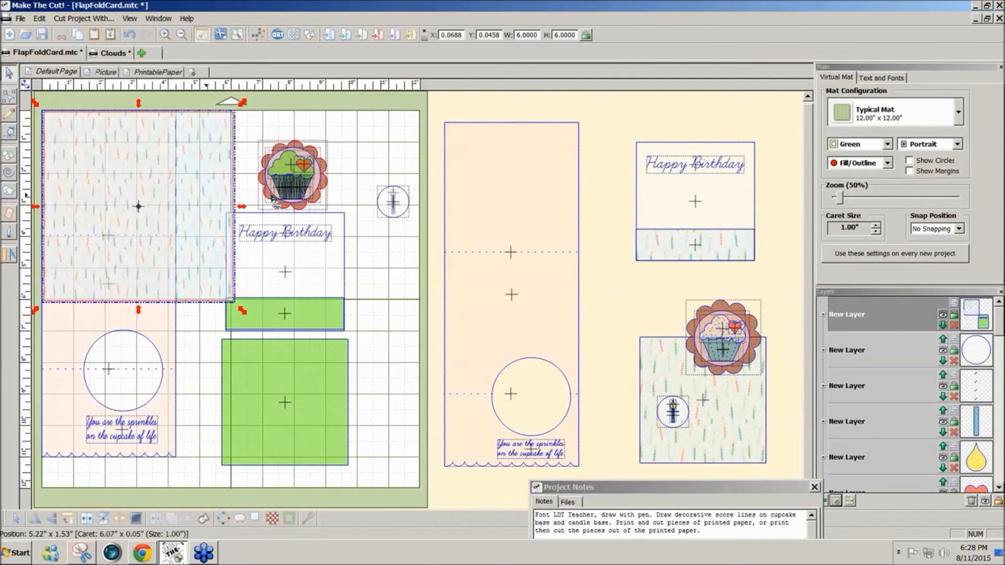
left_click_drag(162, 210, 324, 387)
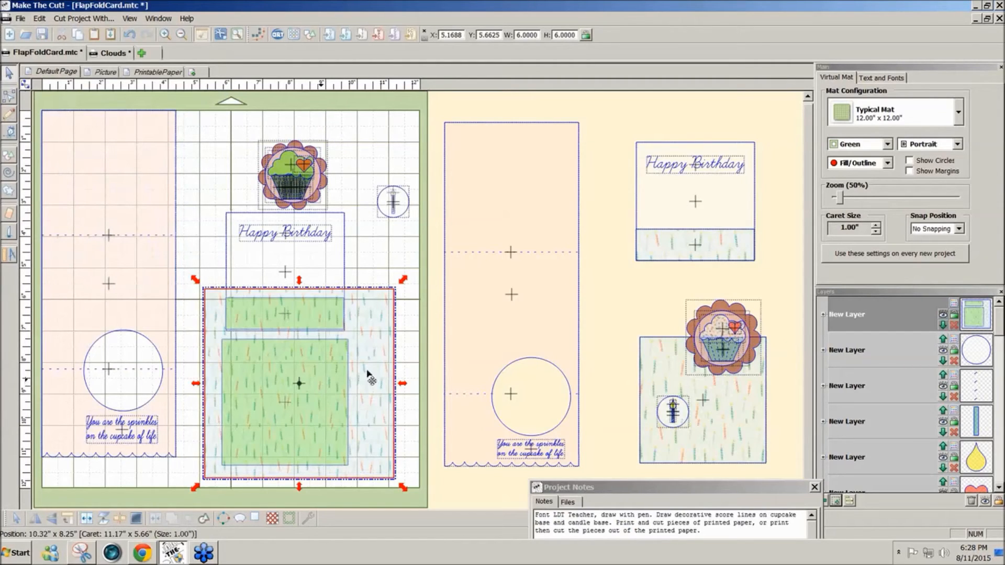
left_click(836, 503)
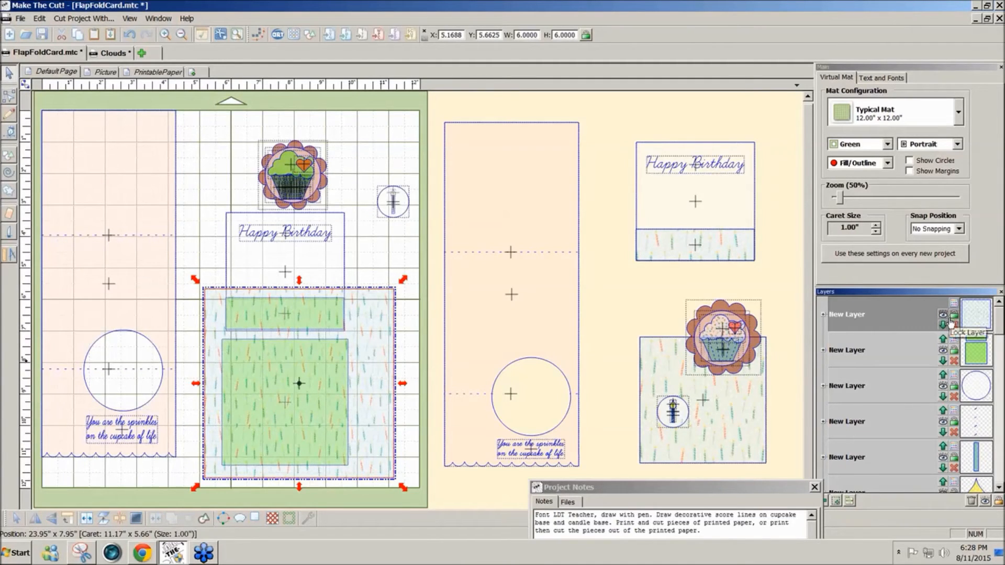
Join the candle-print paper with the strip and the large square, and break the joined shape apart into textured pieces.
left_click_drag(360, 498, 213, 294)
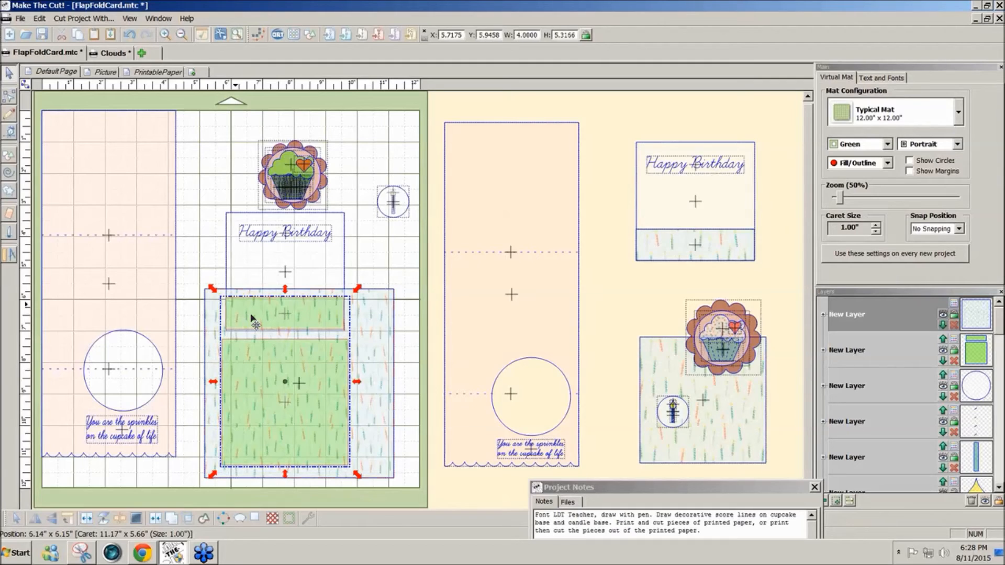
left_click_drag(378, 393, 378, 394)
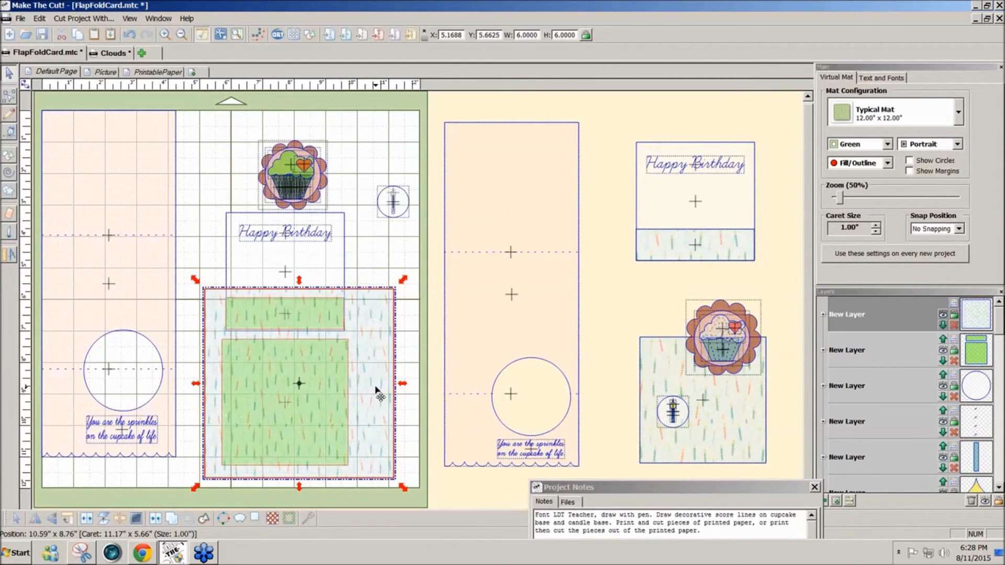
left_click(156, 519)
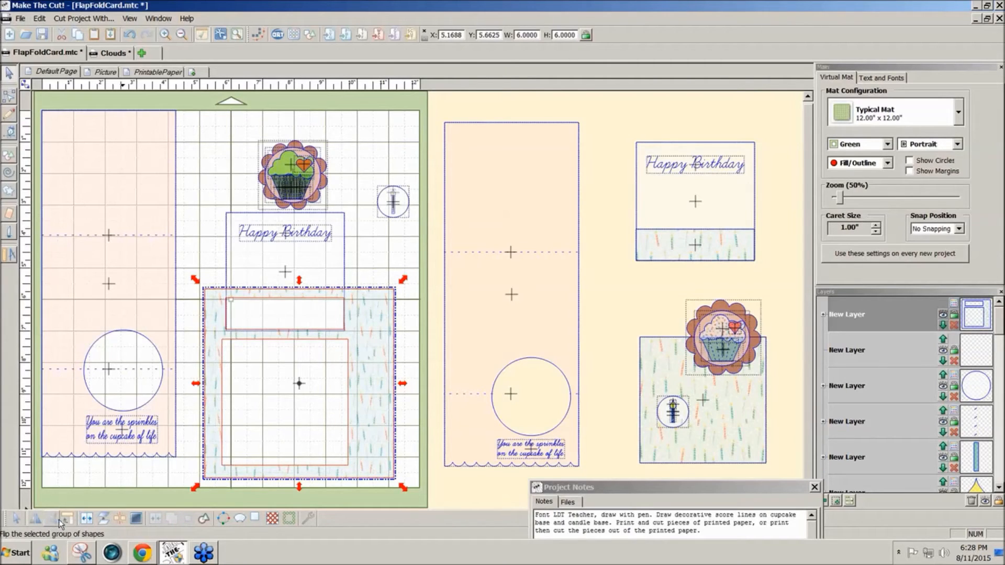
left_click(102, 525)
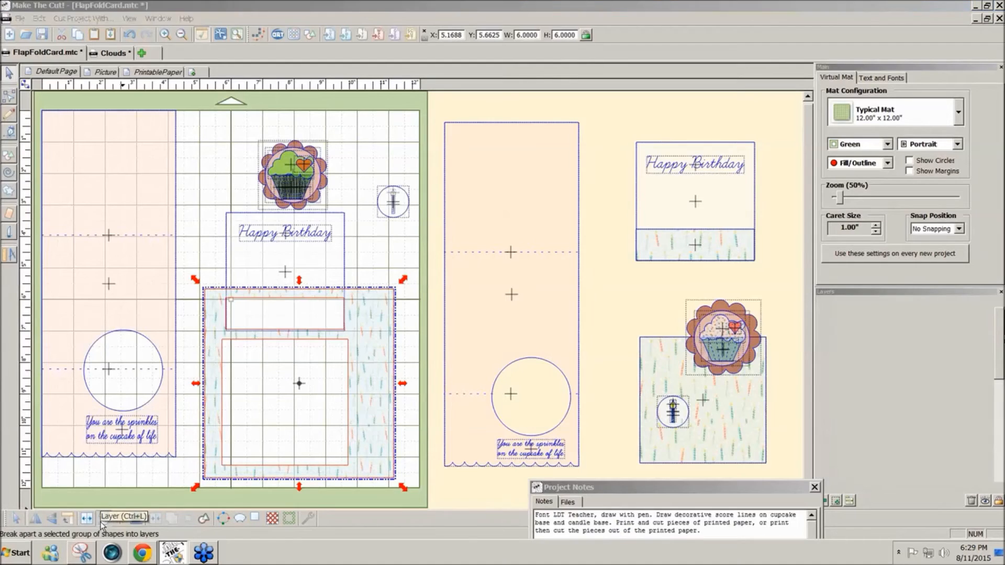
left_click(167, 488)
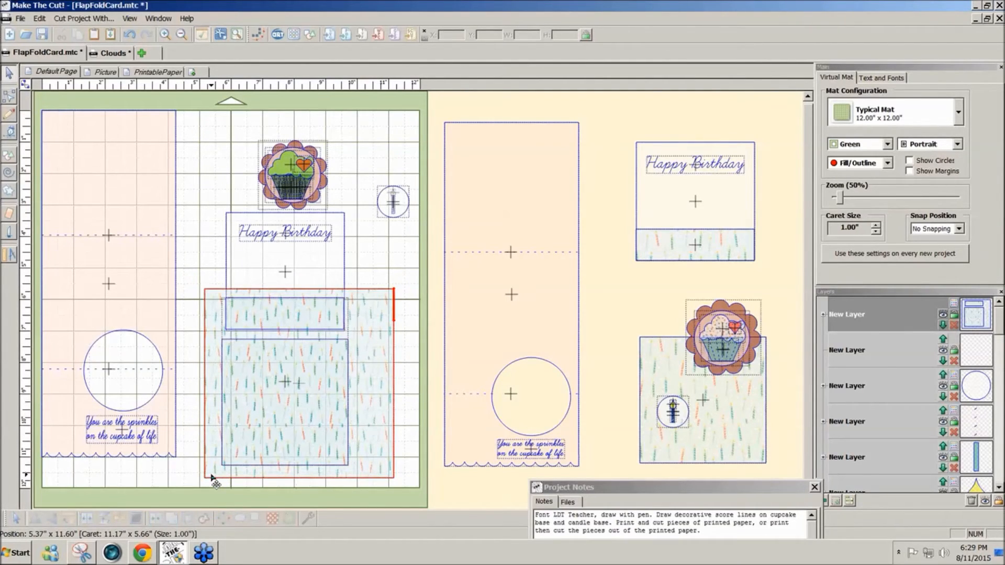
Move the leftover candle-print paper off the mat, away from the textured strip and square.
left_click_drag(212, 478, 283, 479)
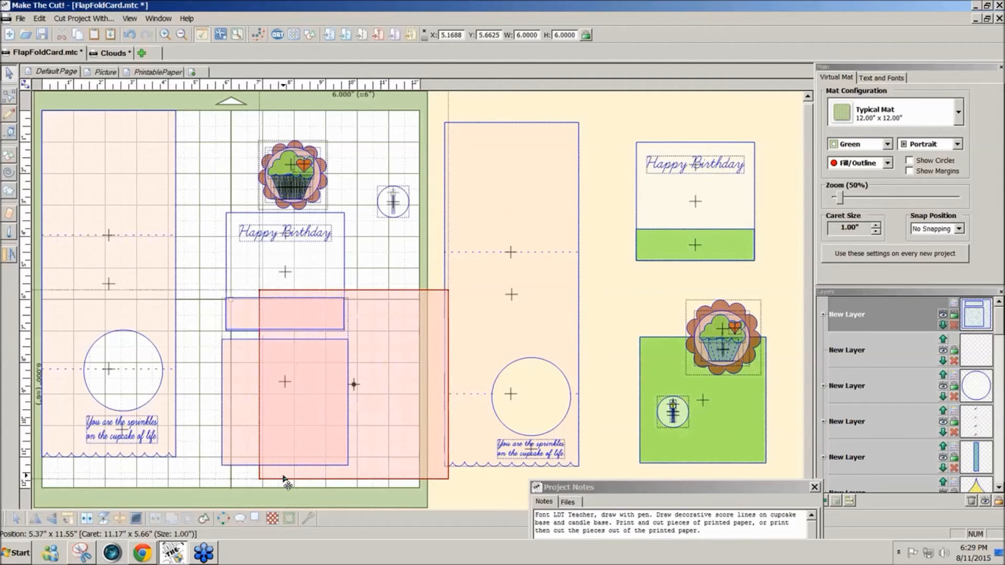
left_click_drag(283, 479, 516, 485)
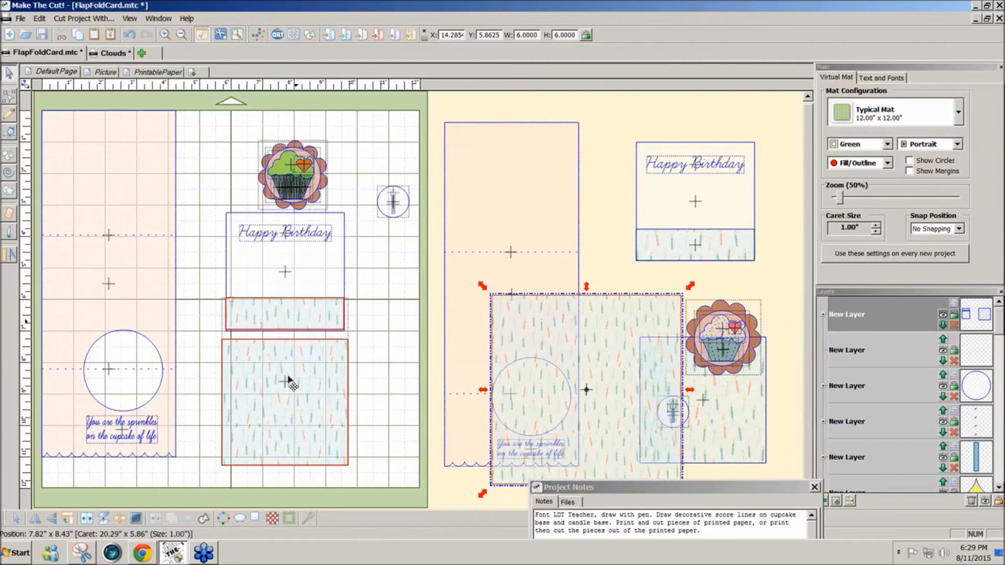
left_click_drag(290, 381, 758, 347)
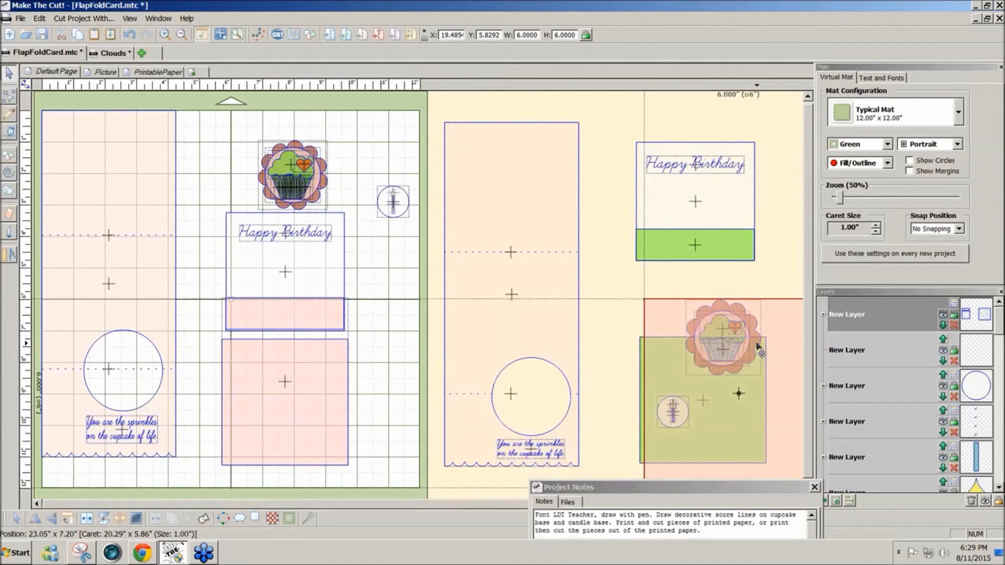
left_click_drag(757, 347, 759, 346)
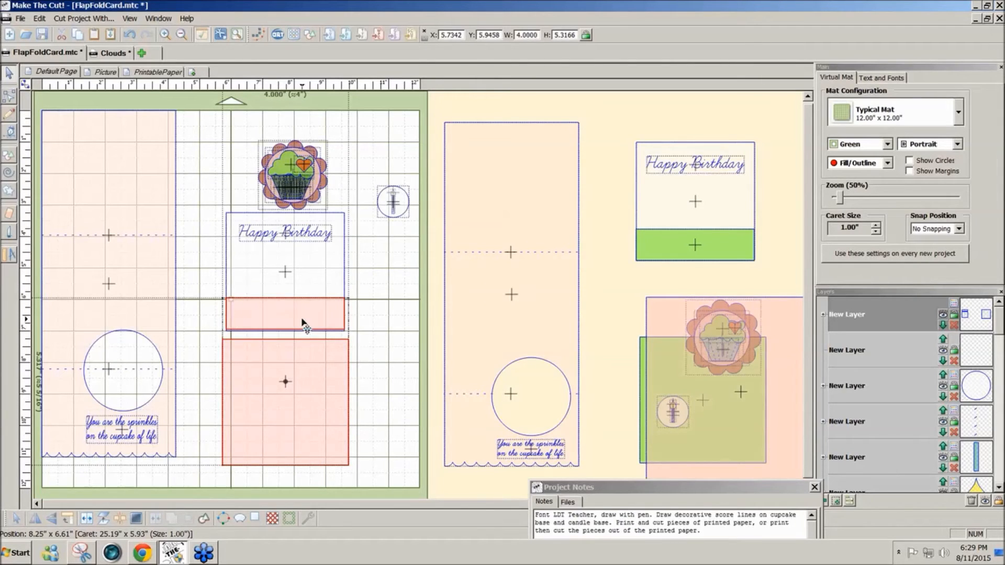
left_click(302, 323)
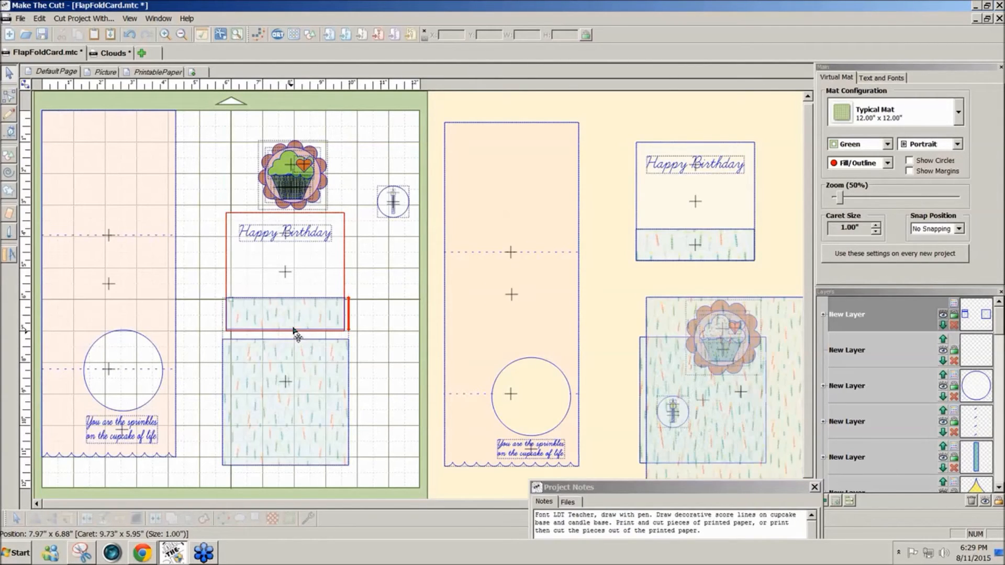
Place the sprinkle-print paper edge to edge with the candle-print paper on the PrintablePaper page.
left_click(157, 72)
left_click(327, 205)
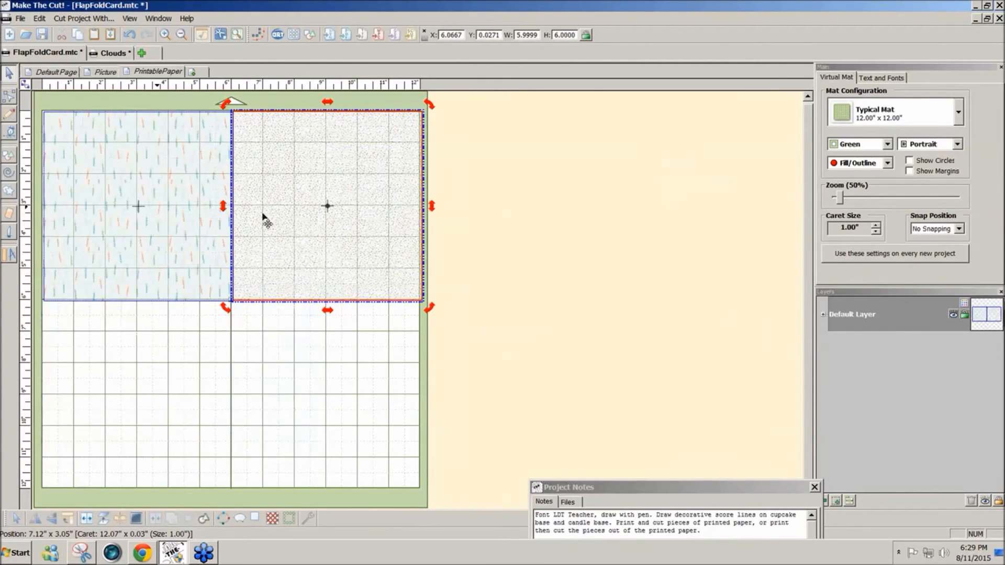
left_click(220, 289)
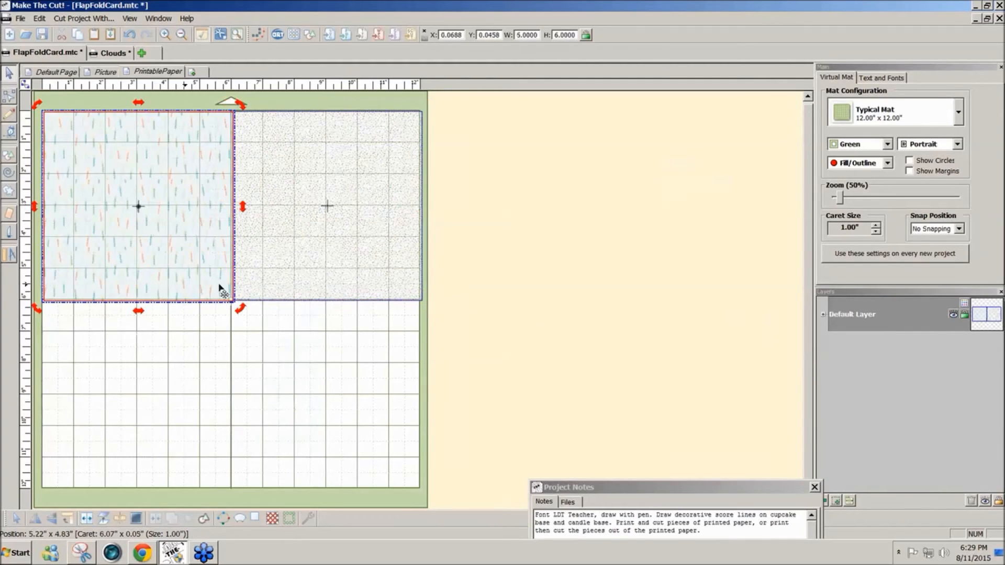
left_click(219, 287)
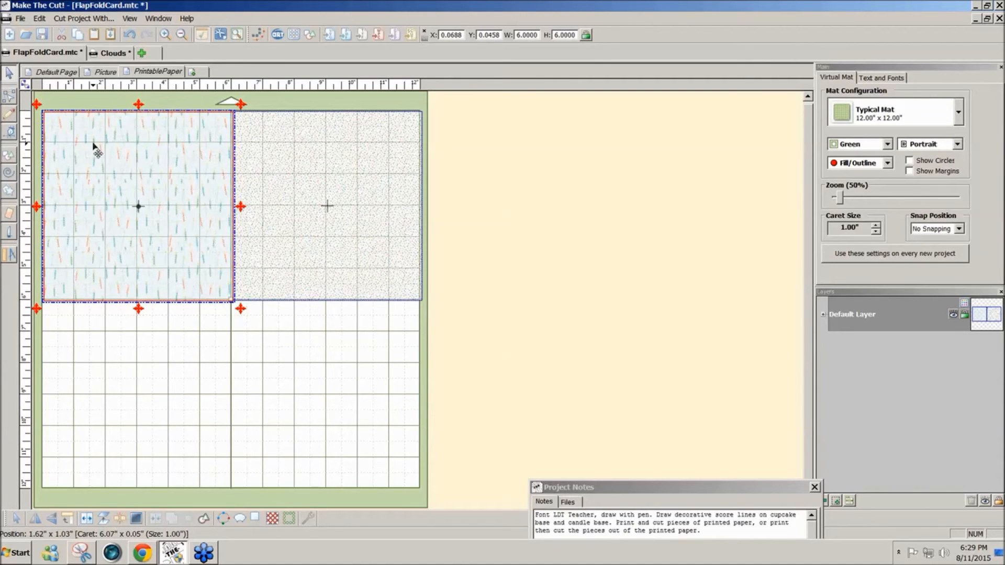
Return to the DefaultPage and delete the empty layer below the strip and square's layer.
left_click(50, 73)
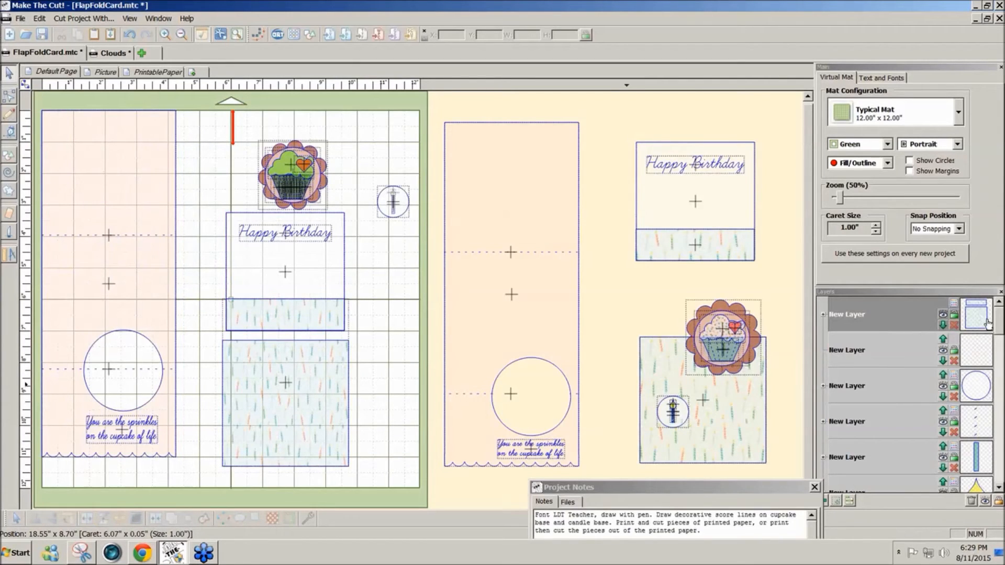
left_click(972, 503)
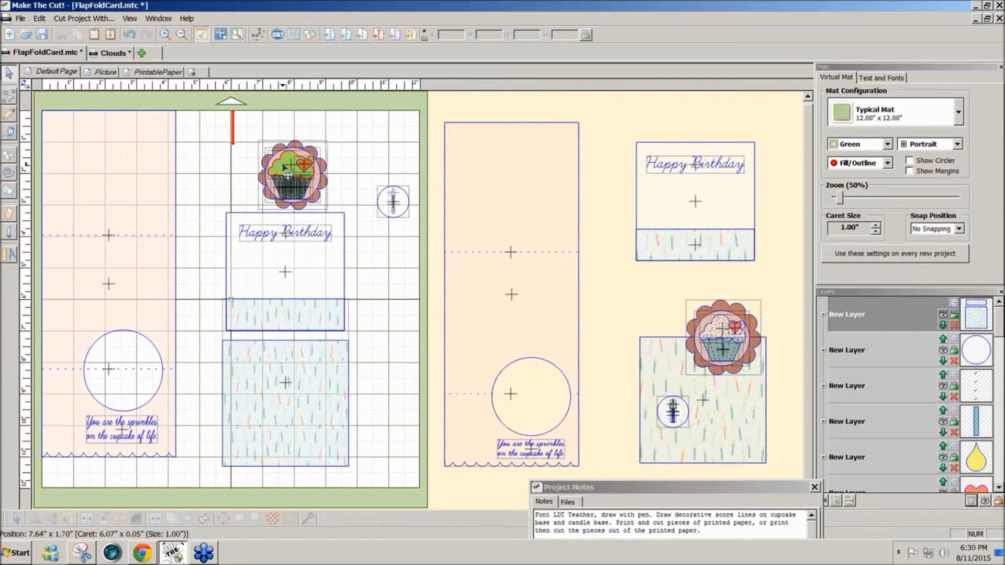
Copy the sprinkle-print paper from the PrintablePaper page and place it over the cupcake on the DefaultPage.
left_click(165, 72)
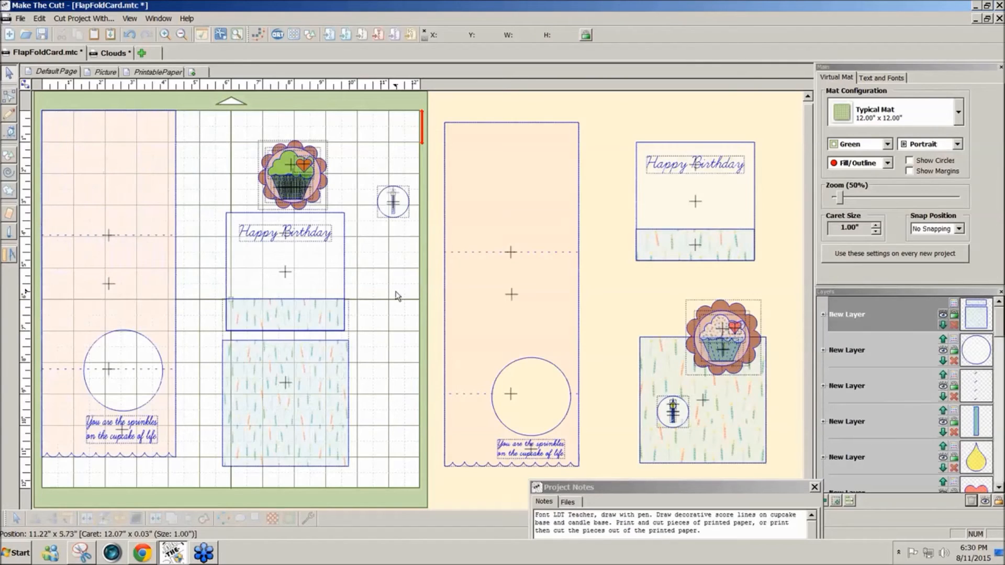
key("ctrl+v")
mouse_move(390, 269)
left_mouse_down()
mouse_move(374, 258)
mouse_move(373, 268)
left_mouse_up()
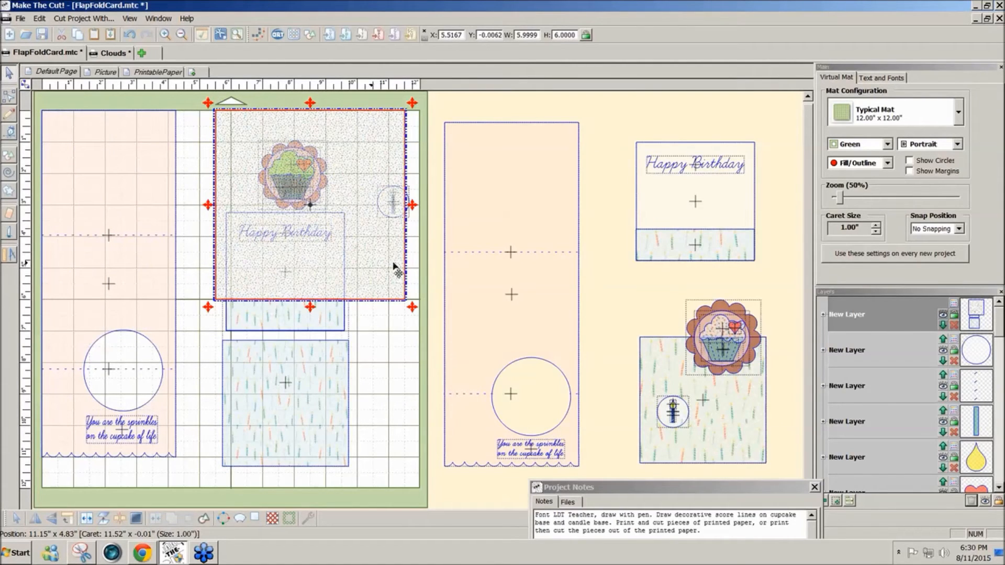
left_click(253, 98)
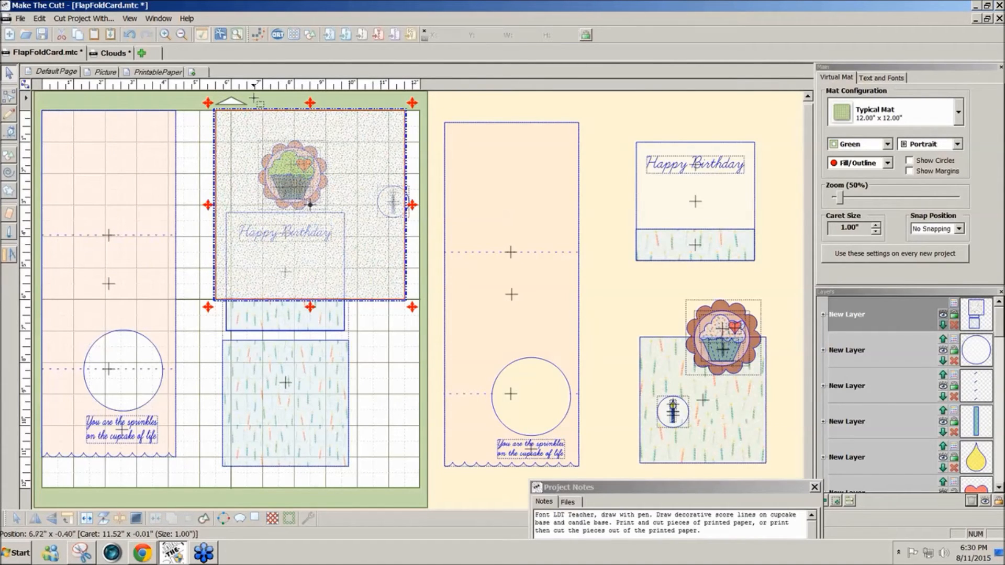
left_click_drag(254, 98, 315, 179)
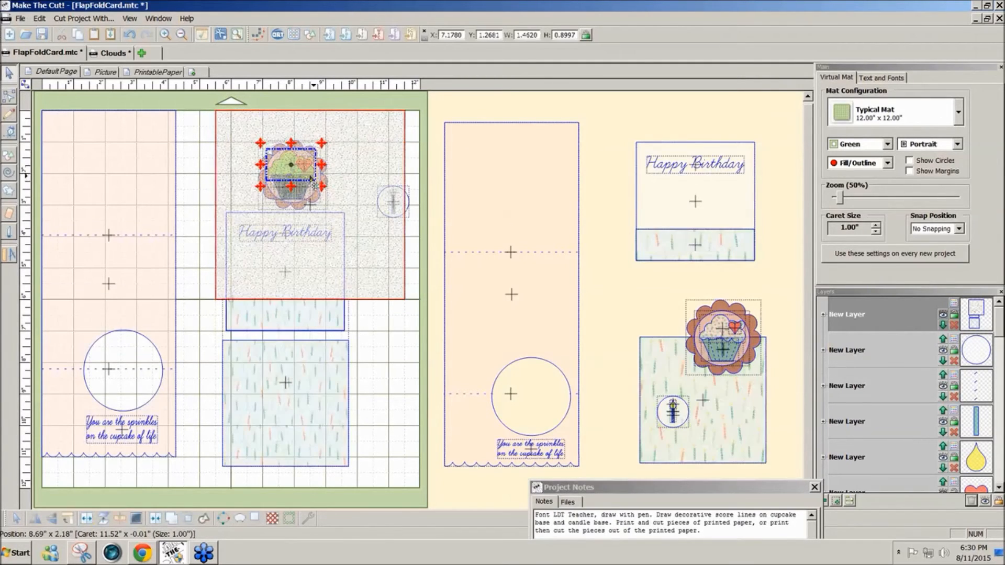
left_click(305, 169)
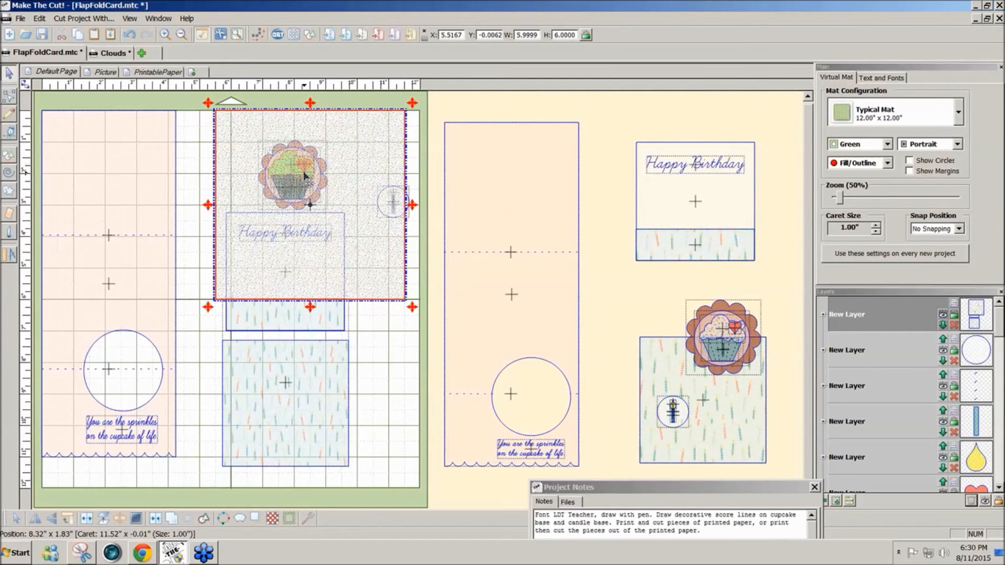
left_click(386, 340)
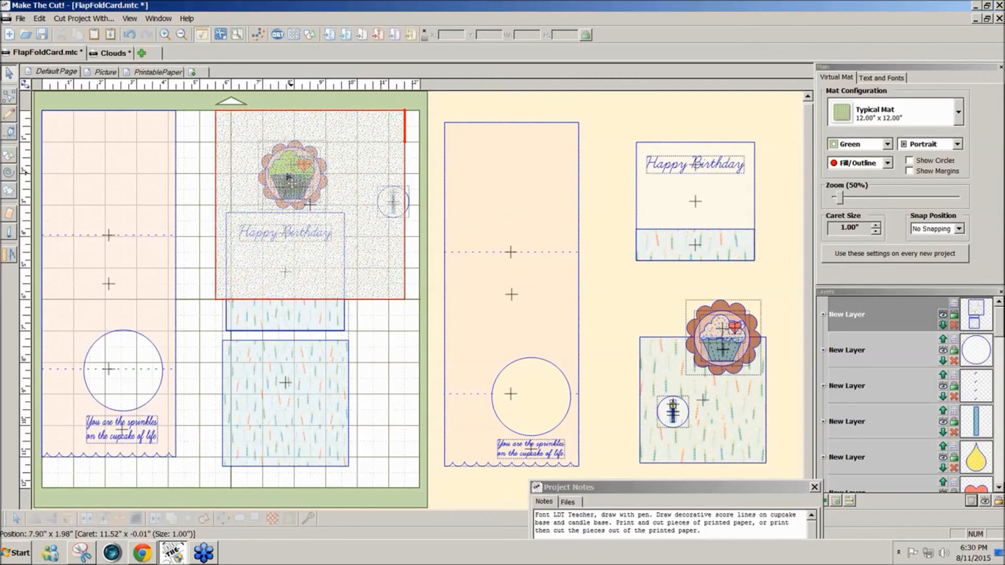
Move the sprinkle-print paper aside to check the cupcake, place it back over the cupcake, and put it on its own layer.
left_click(224, 176)
left_click_drag(224, 178, 348, 181)
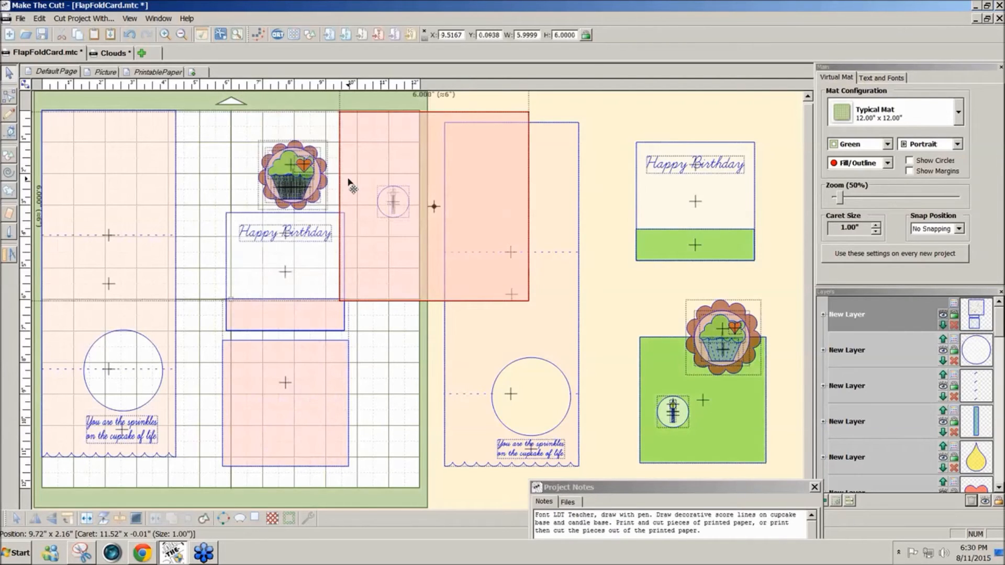
left_click_drag(349, 181, 242, 174)
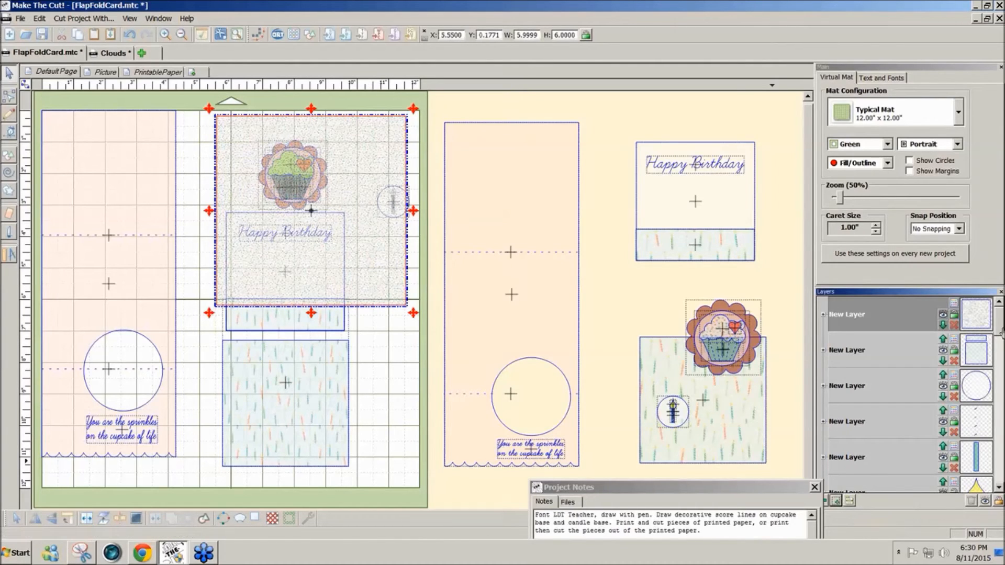
Move the Red heart layer and the Printable icing layer to the top of the layer order.
left_click(1000, 373)
left_click_drag(1000, 371, 998, 452)
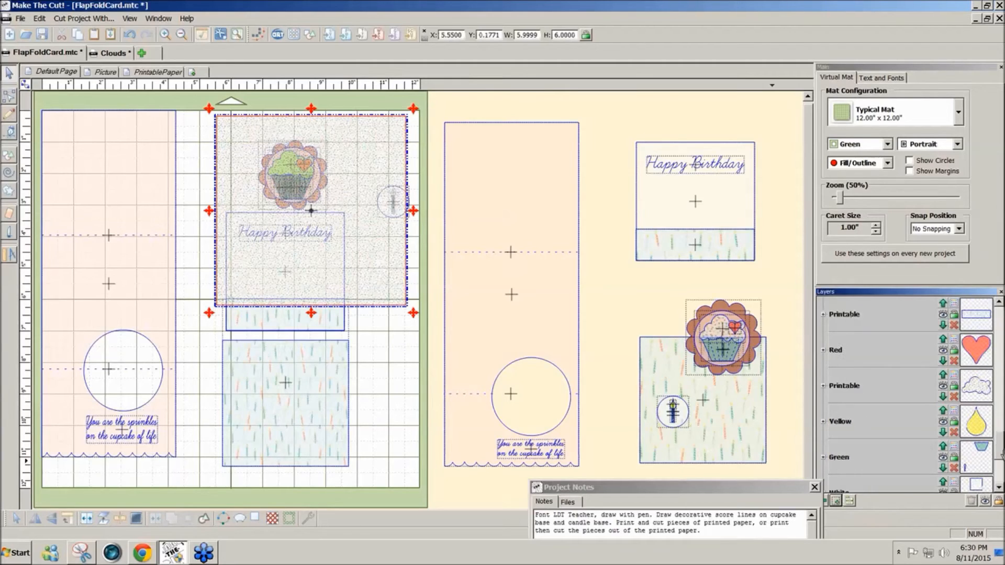
right_click(835, 357)
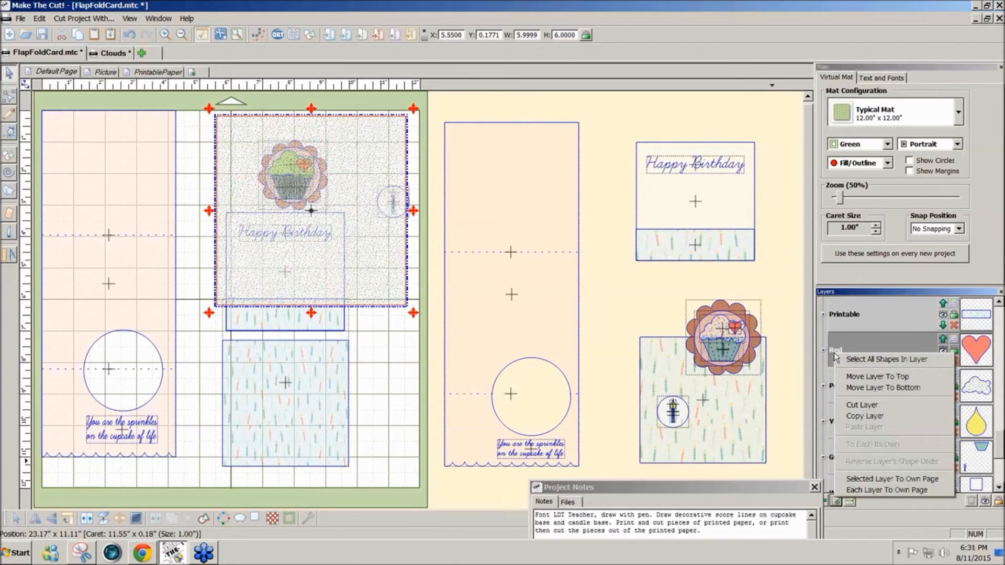
left_click(883, 387)
left_click(400, 368)
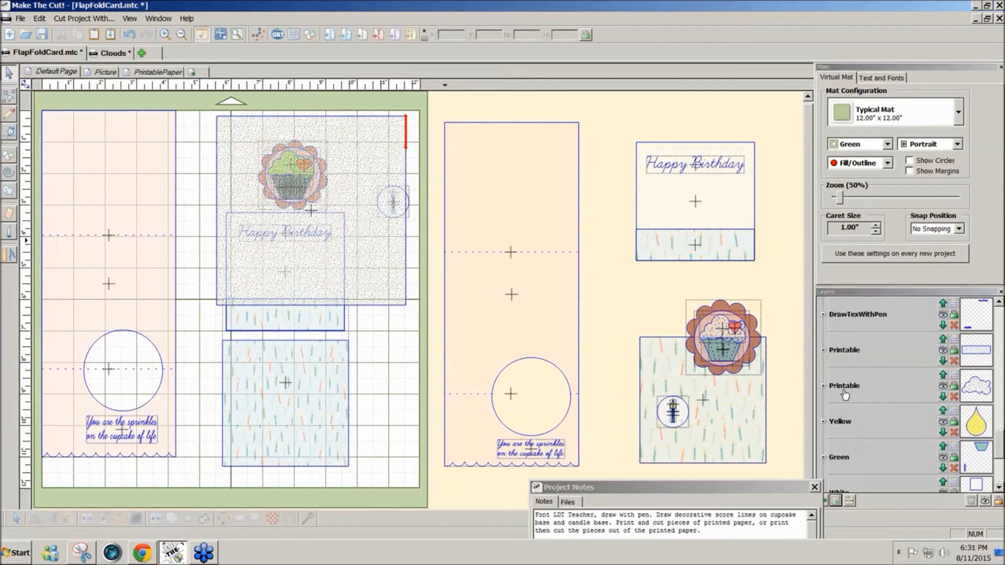
right_click(846, 392)
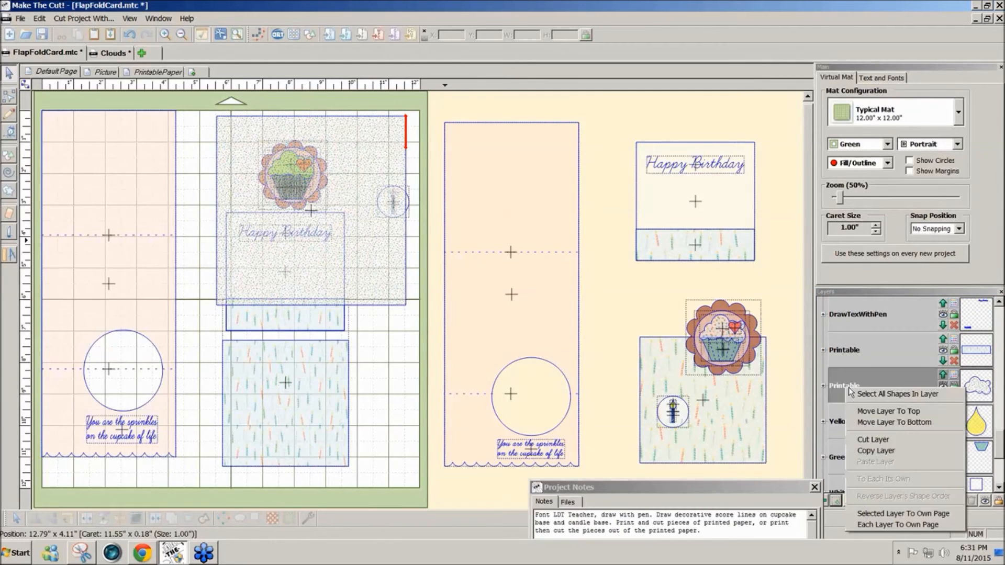
left_click(875, 413)
left_click(393, 264)
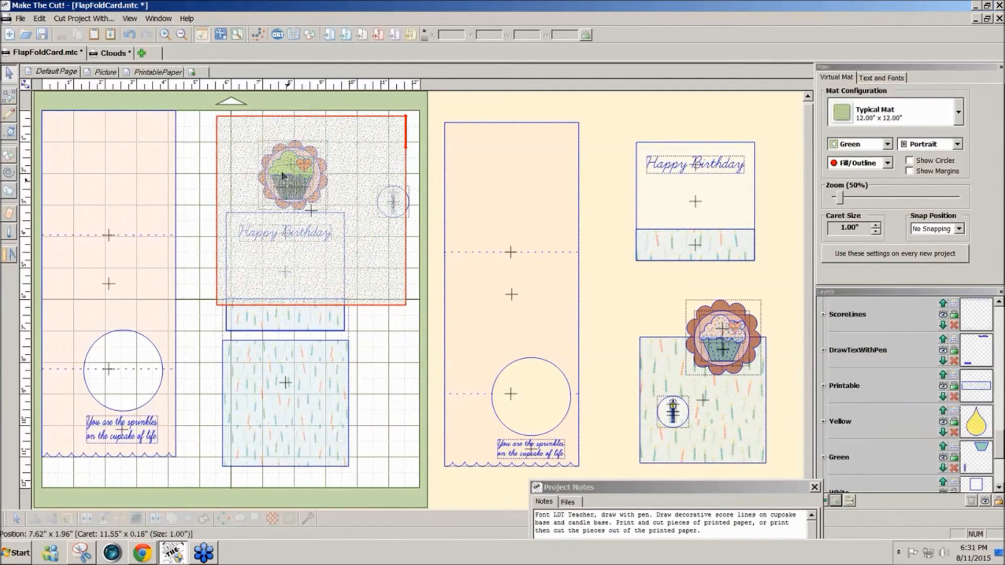
Move the sprinkle-print paper aside and back over the cupcake, and select the cupcake's icing and heart.
left_click(214, 149)
left_click(239, 159)
left_click_drag(239, 159, 335, 164)
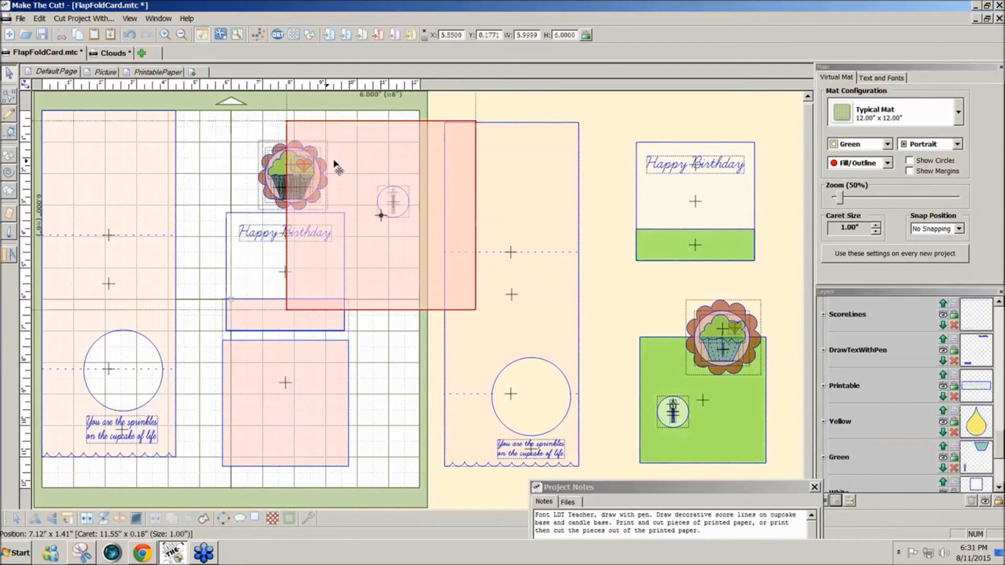
left_click_drag(335, 162, 283, 173)
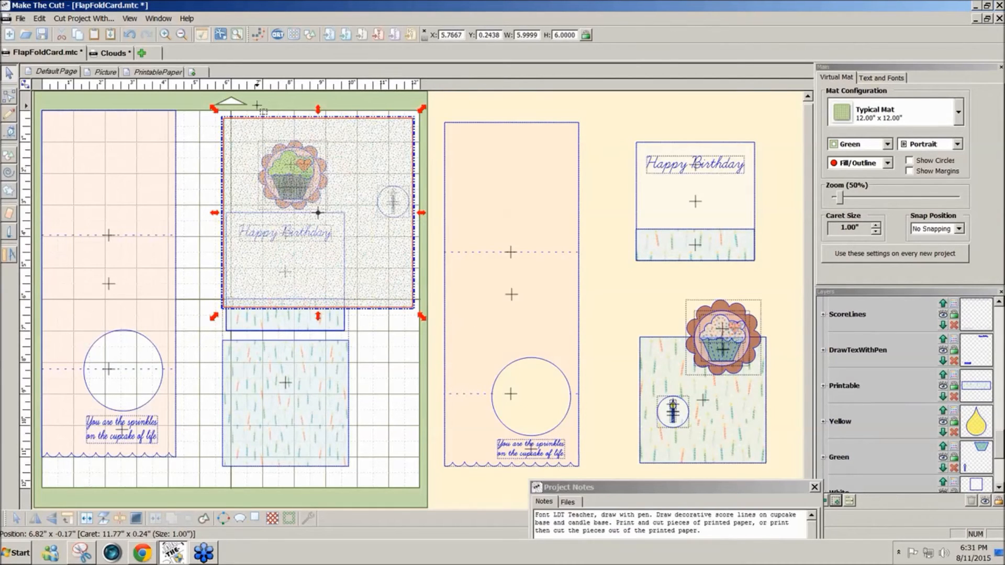
left_click_drag(257, 105, 324, 193)
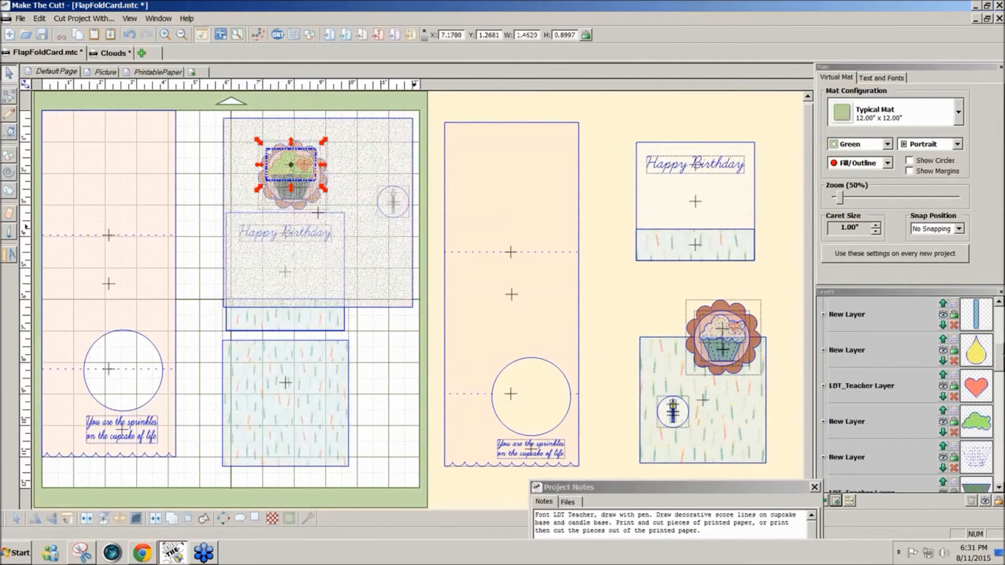
Hide the cupcake's heart layer and move the sprinkle-print paper's layer to the top of the layer order.
left_click(942, 388)
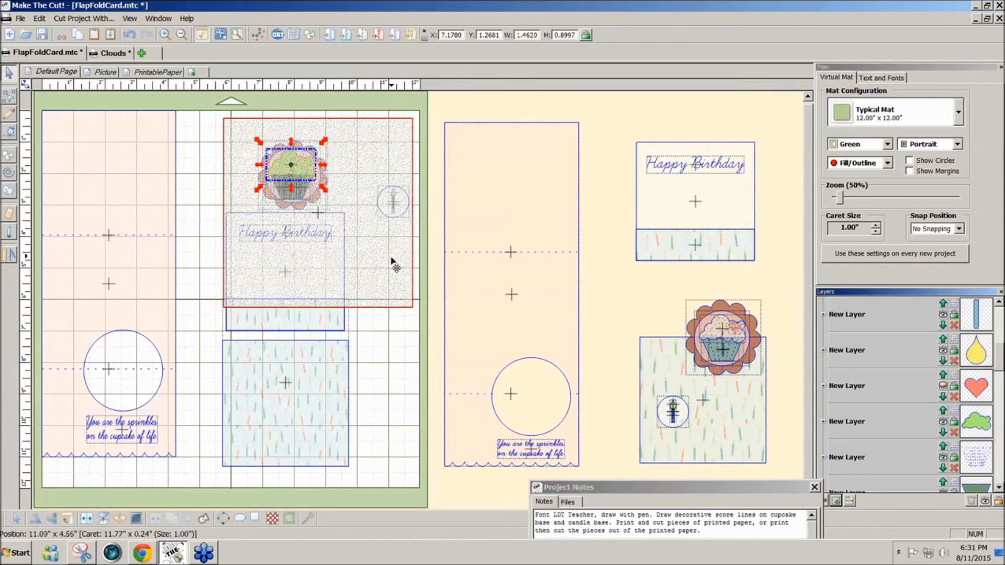
left_click_drag(1000, 364, 1000, 327)
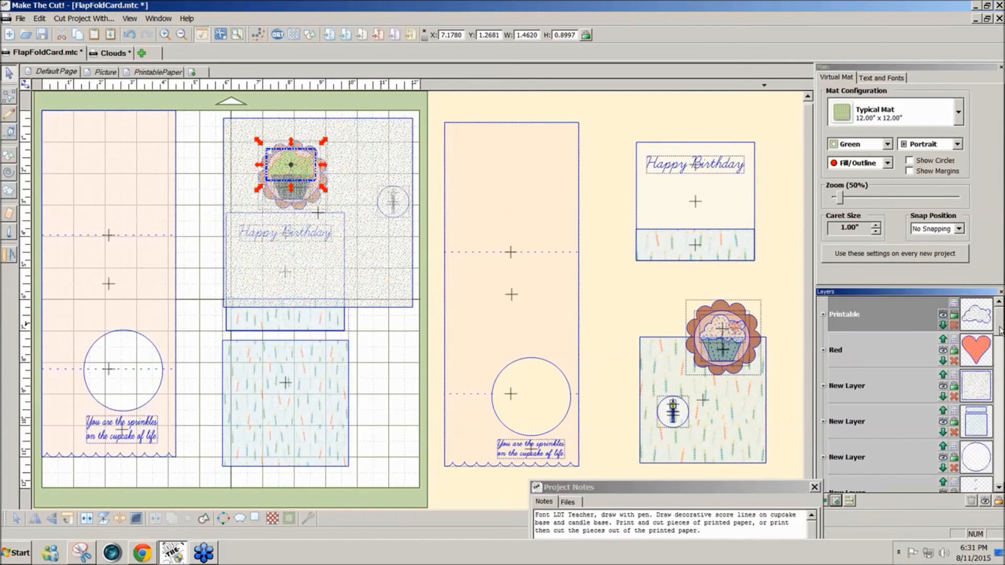
left_click(943, 375)
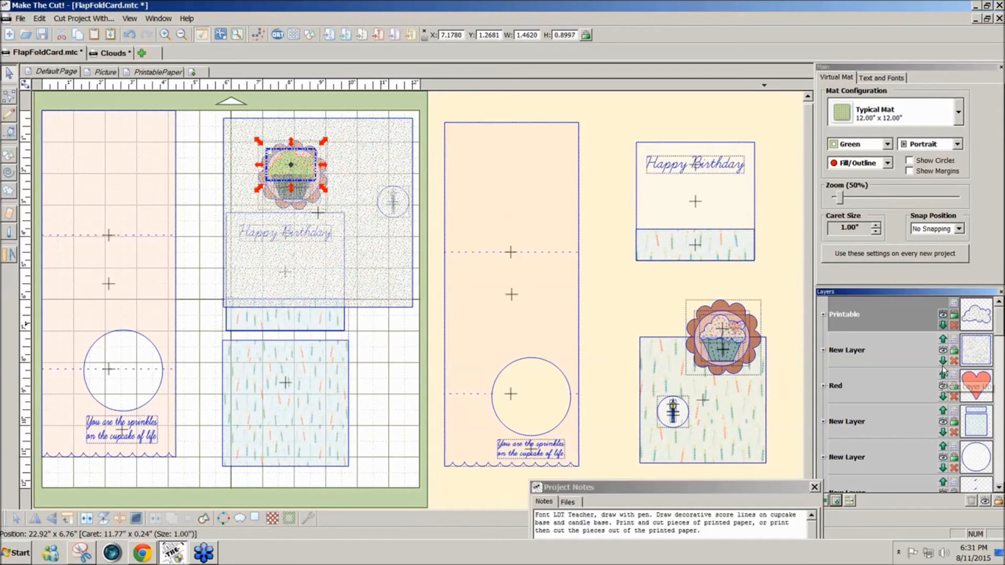
left_click(943, 340)
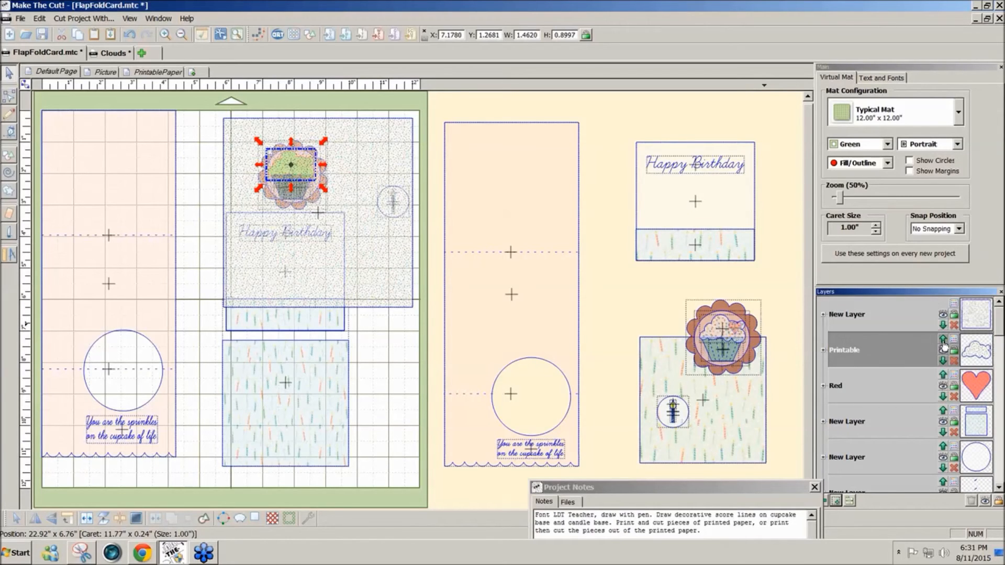
Combine the icing with the sprinkle-print paper to cut out its shape, and move the leftover paper off the mat and delete it.
left_click(392, 285)
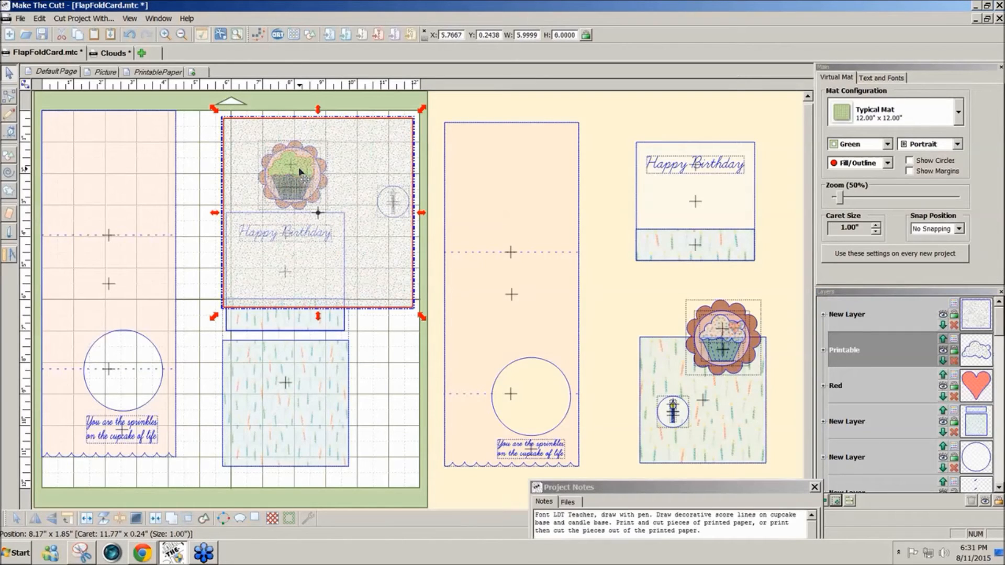
left_click(156, 518)
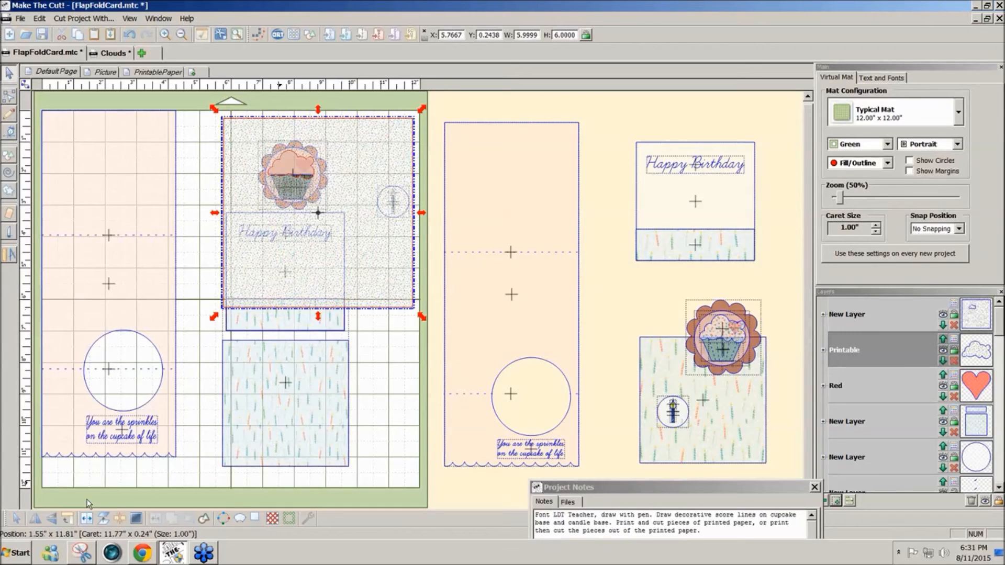
left_click_drag(371, 294, 720, 347)
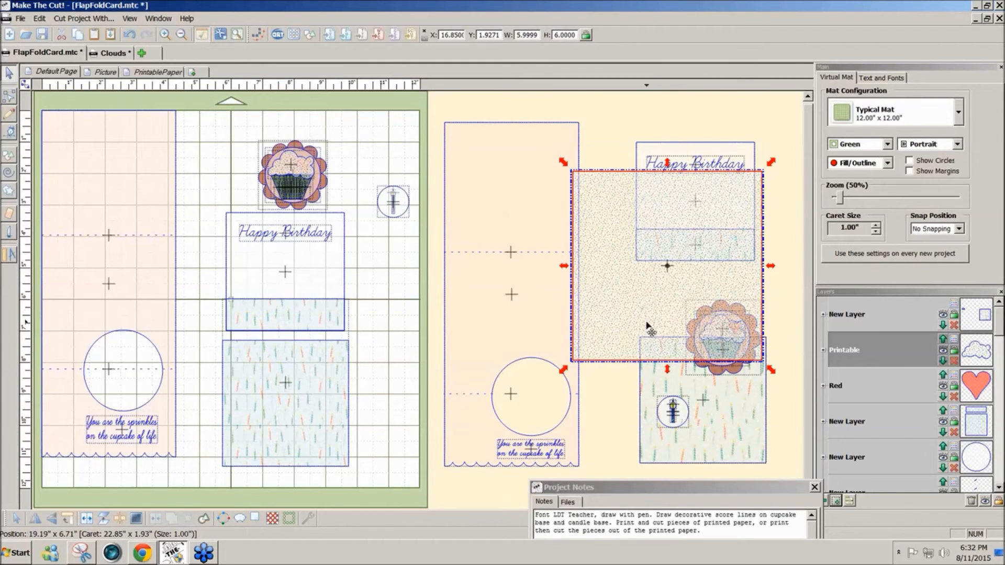
left_click_drag(647, 326, 649, 328)
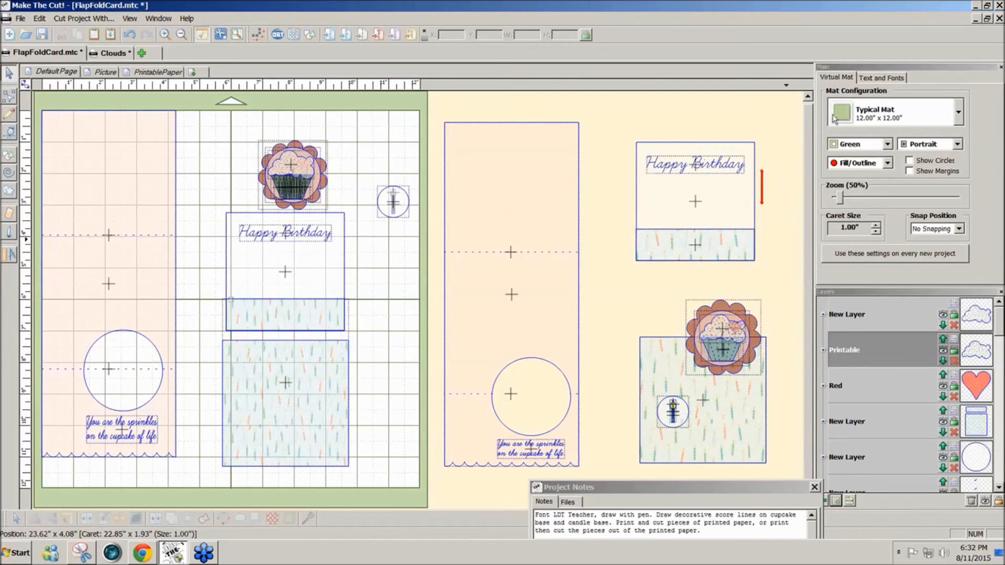
Set the mat's color scheme to Contrast, check the PrintablePaper page, and return to the DefaultPage.
left_click(887, 144)
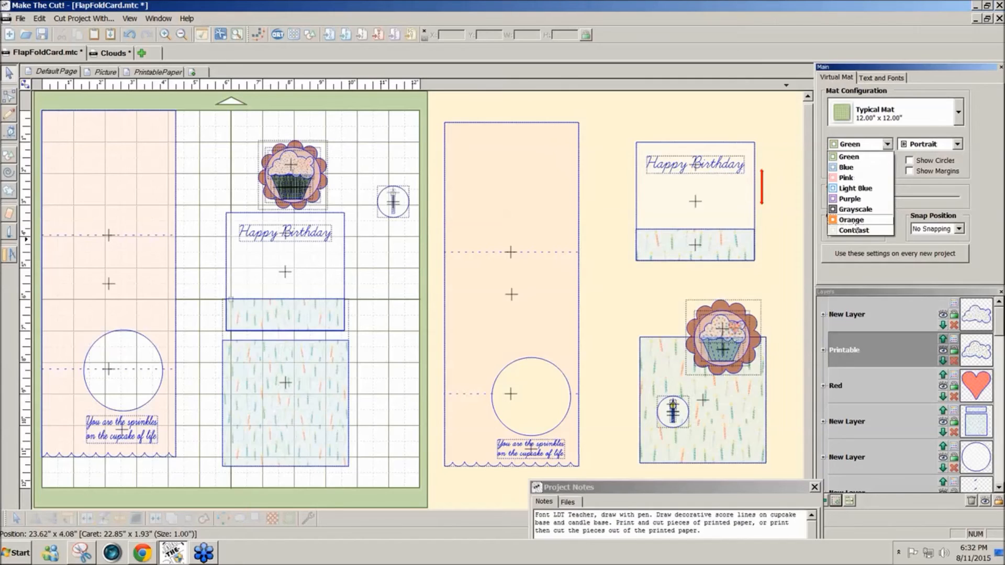
left_click(855, 230)
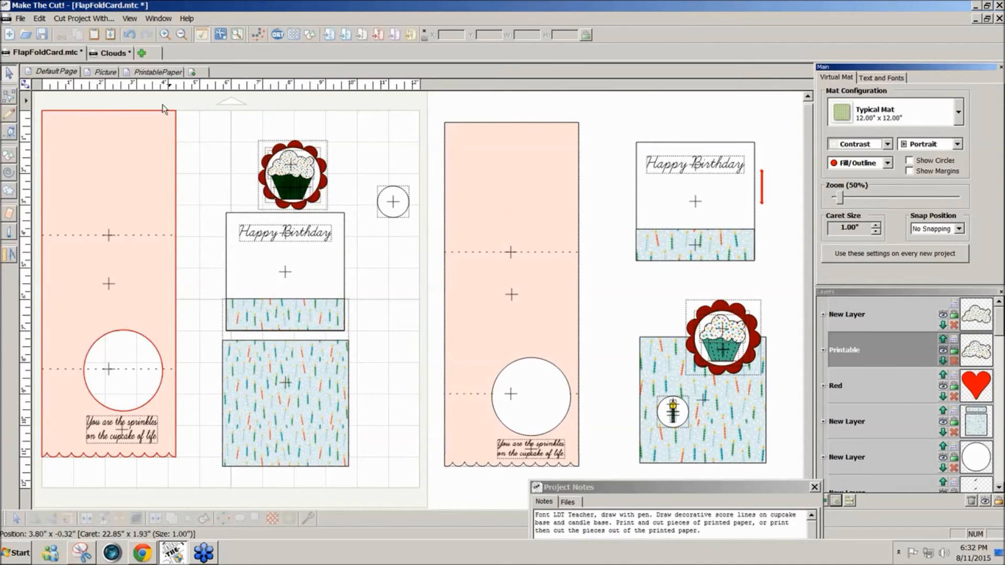
left_click(158, 73)
left_click(56, 72)
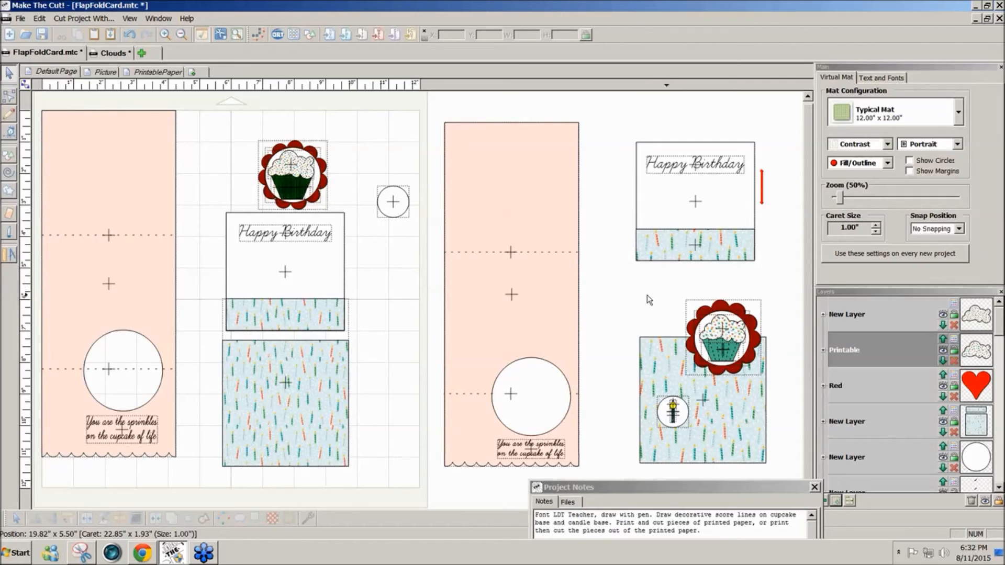
Place the candle-print square with its cupcake onto the pink card base, with the cupcake over the circular cutout.
key("ctrl+t")
left_click_drag(628, 291, 800, 470)
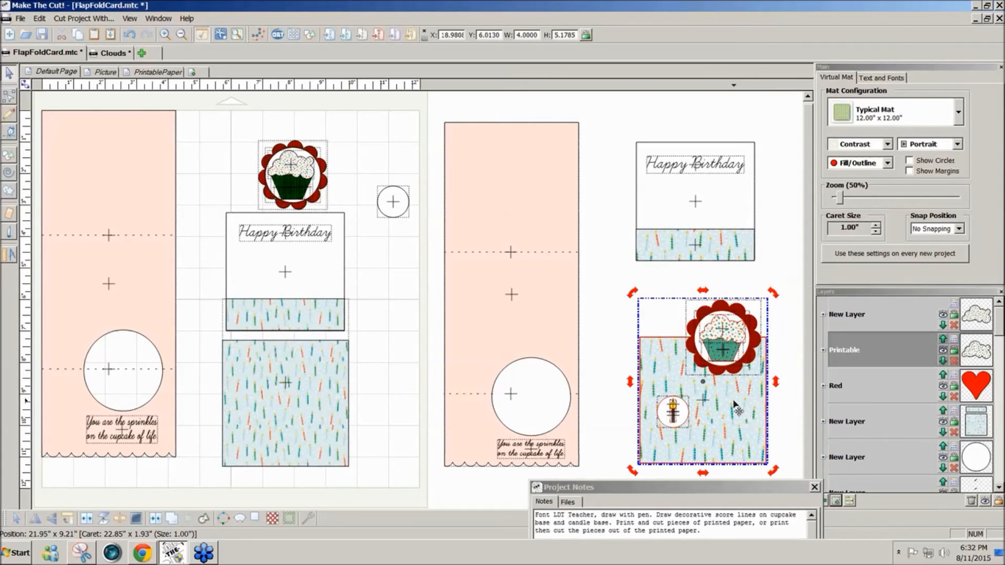
left_click_drag(735, 406, 139, 444)
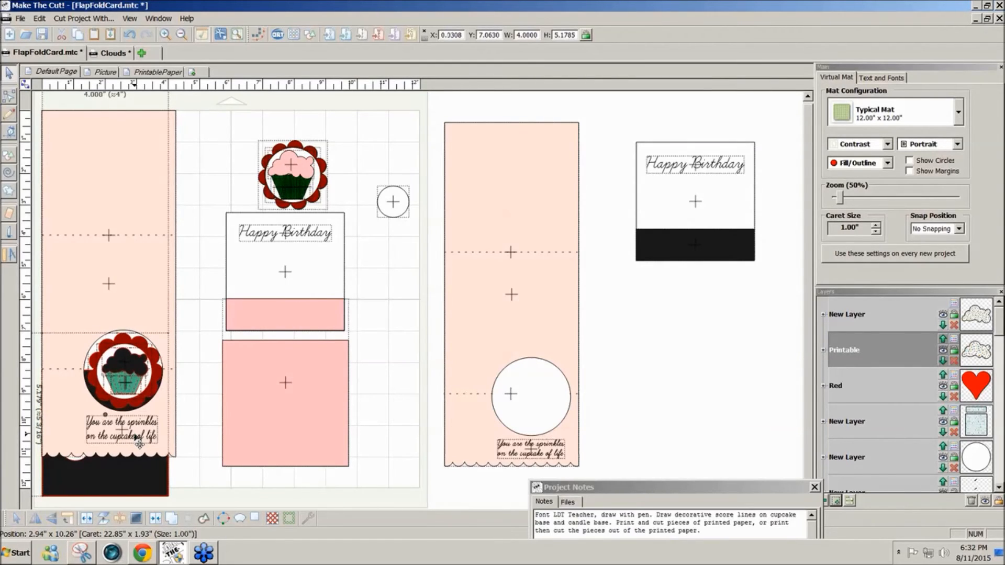
left_click_drag(139, 444, 141, 444)
left_click_drag(141, 443, 140, 444)
Select only the cupcake circle and nudge it left to center it in the card base's cutout.
left_click(55, 334, "shift")
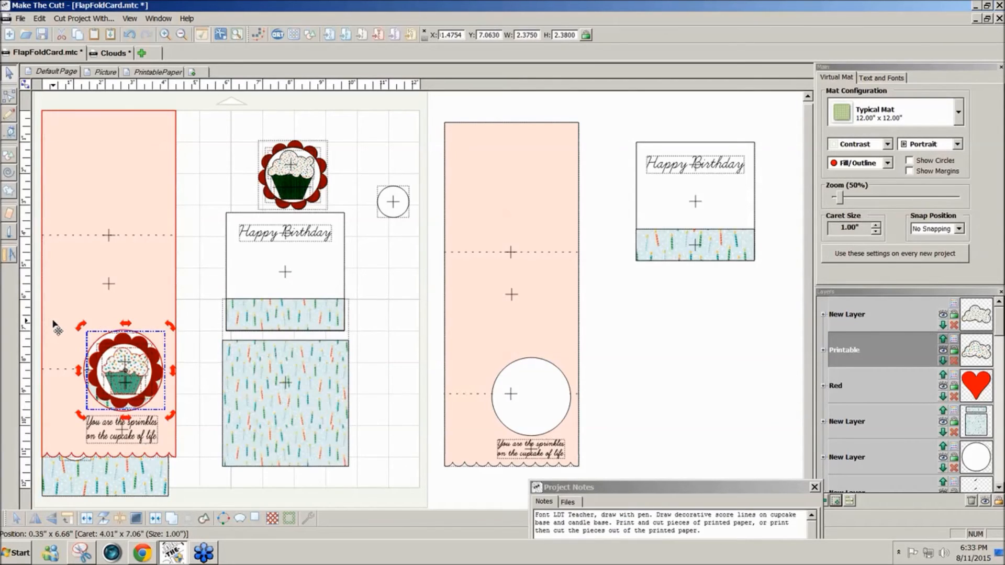
key("Left")
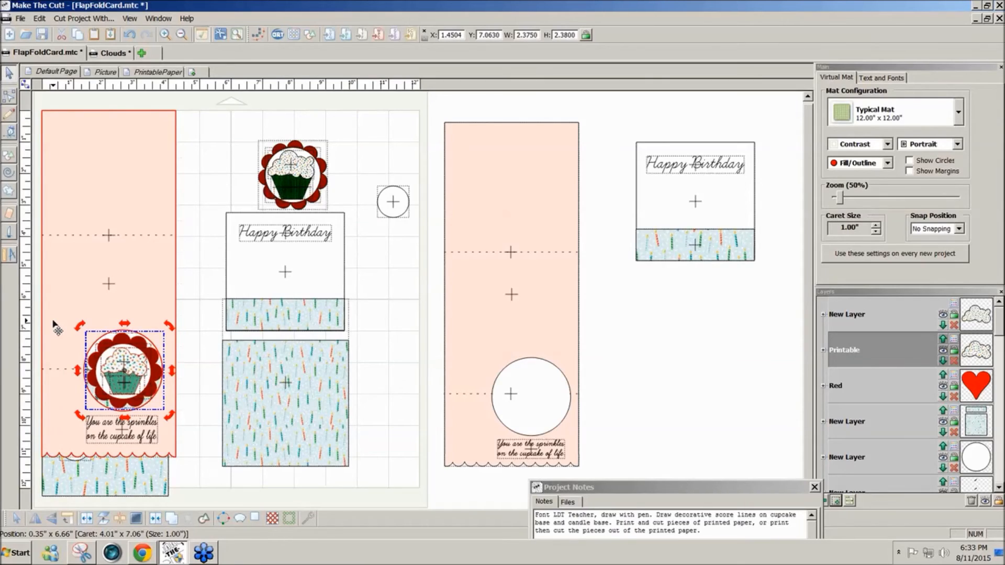
key("Left")
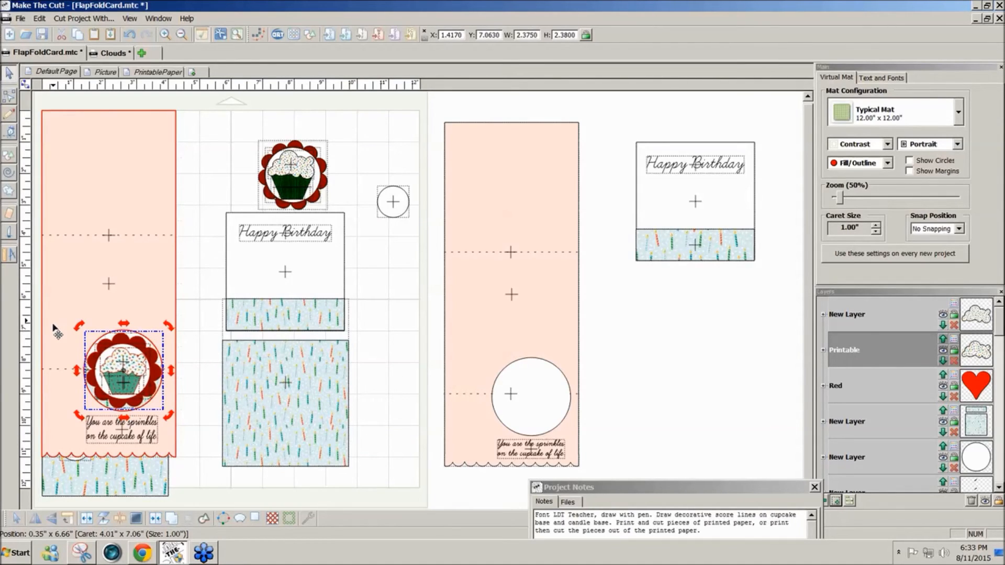
left_click(252, 484)
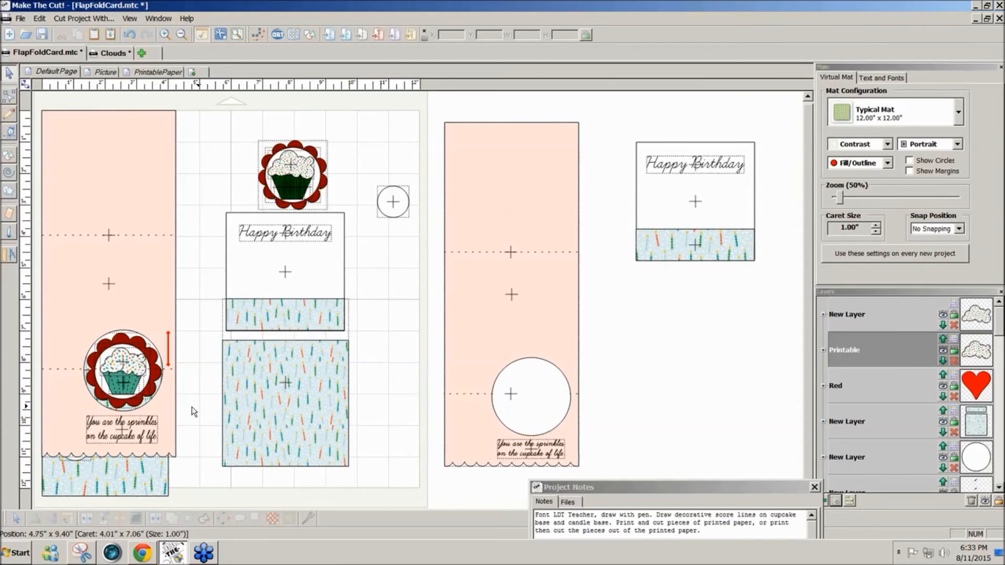
Reselect the cupcake pieces, and undo the nudges and the placement of the square and cupcake on the card base.
left_click_drag(191, 407, 60, 303)
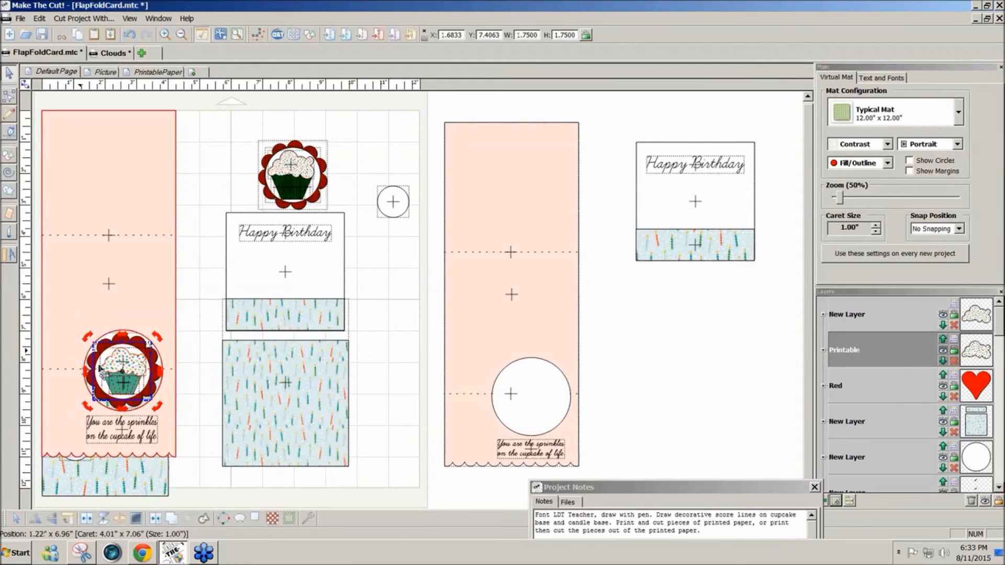
left_click(132, 473, "shift")
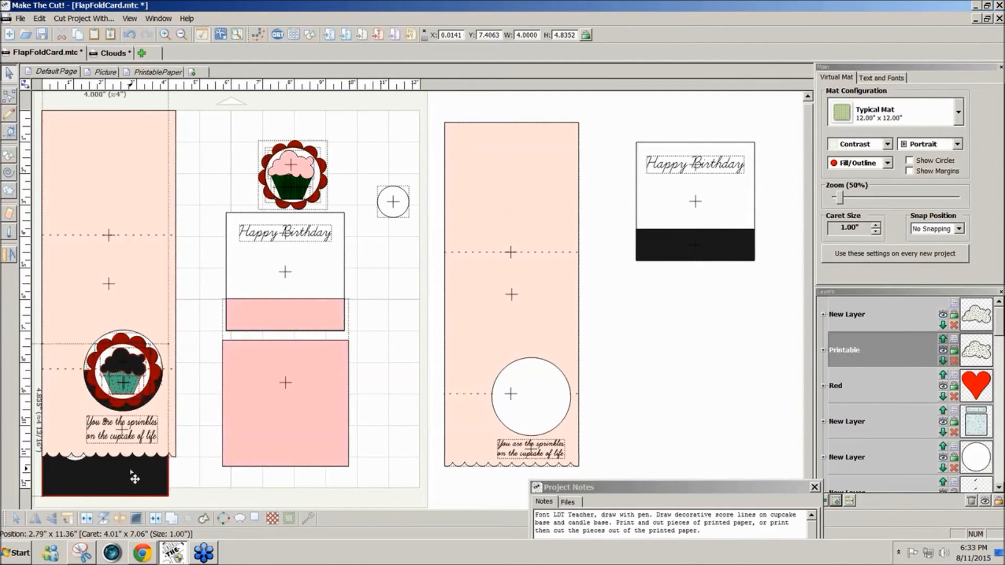
left_click_drag(188, 414, 63, 320)
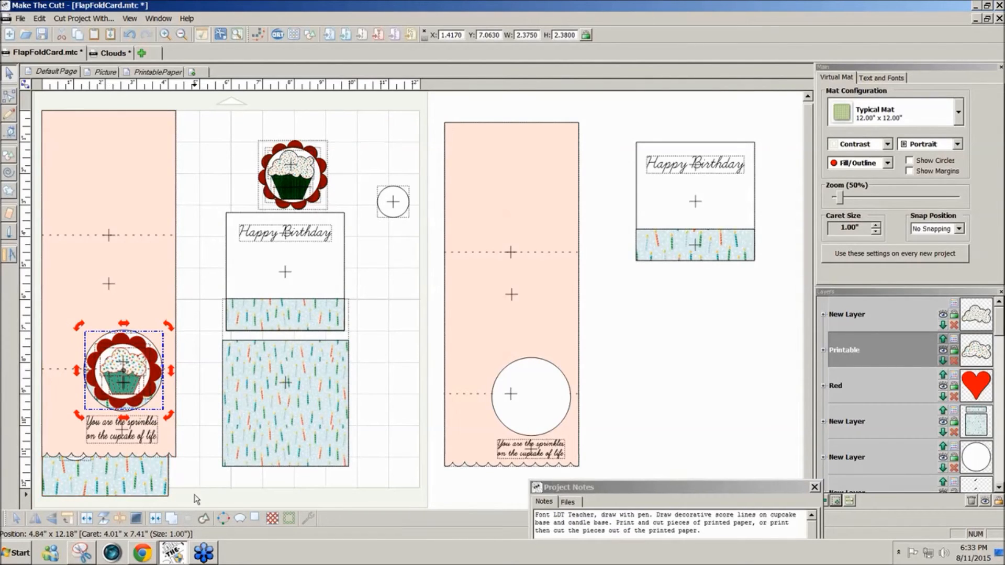
key("ctrl+z")
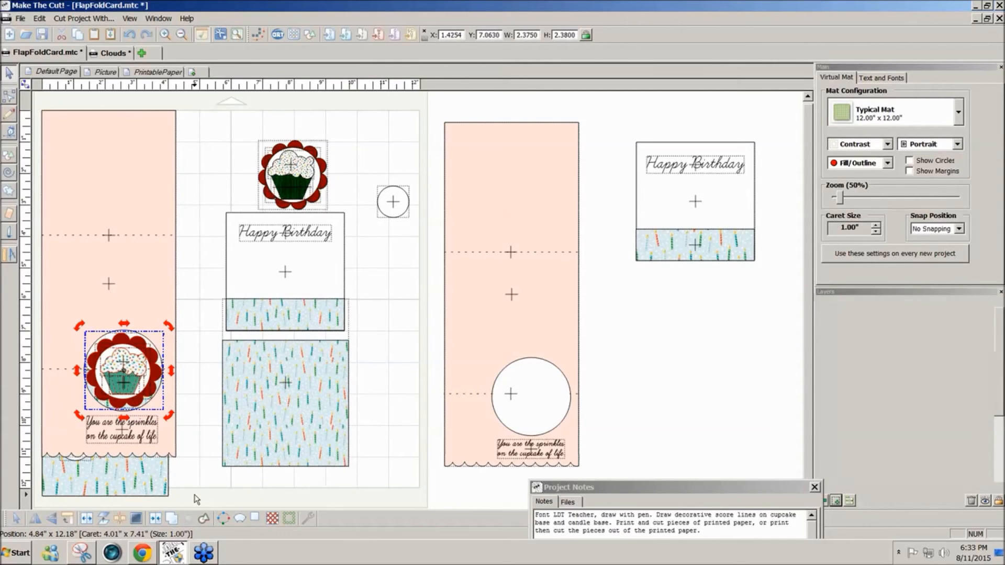
key("ctrl+z")
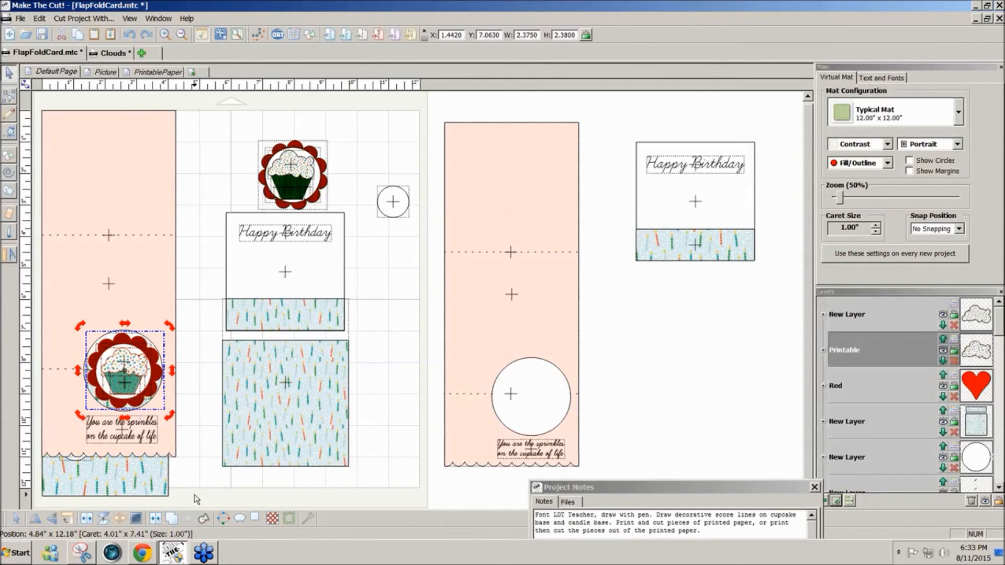
key("ctrl+z")
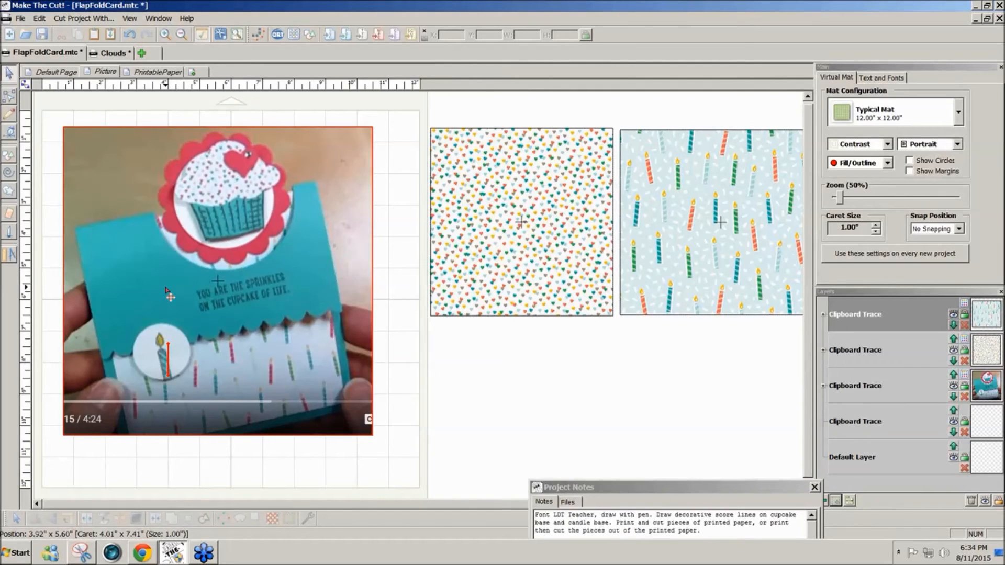
Return to the DefaultPage and measure the white circle behind the cupcake on the mat.
left_click(60, 74)
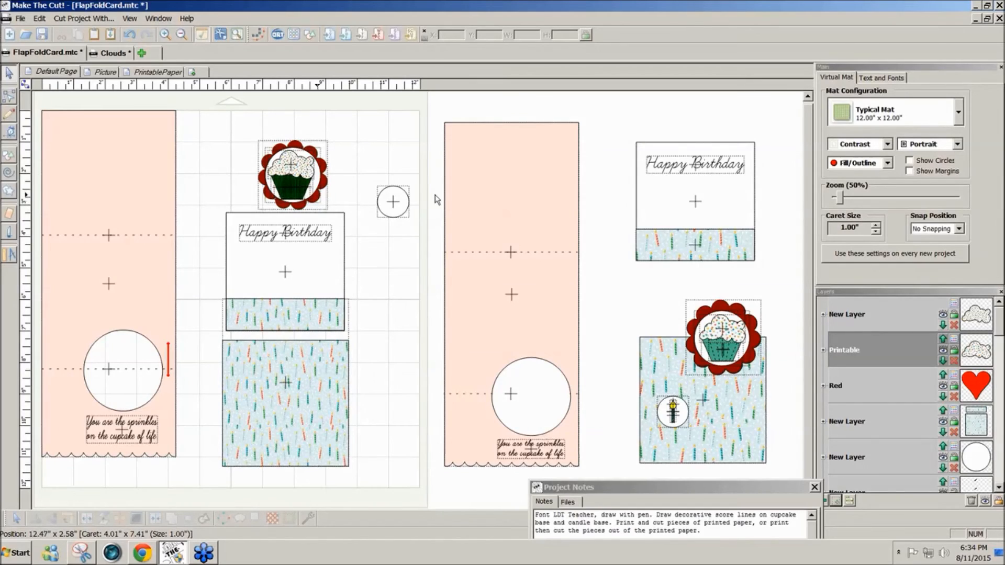
left_click_drag(417, 114, 619, 488)
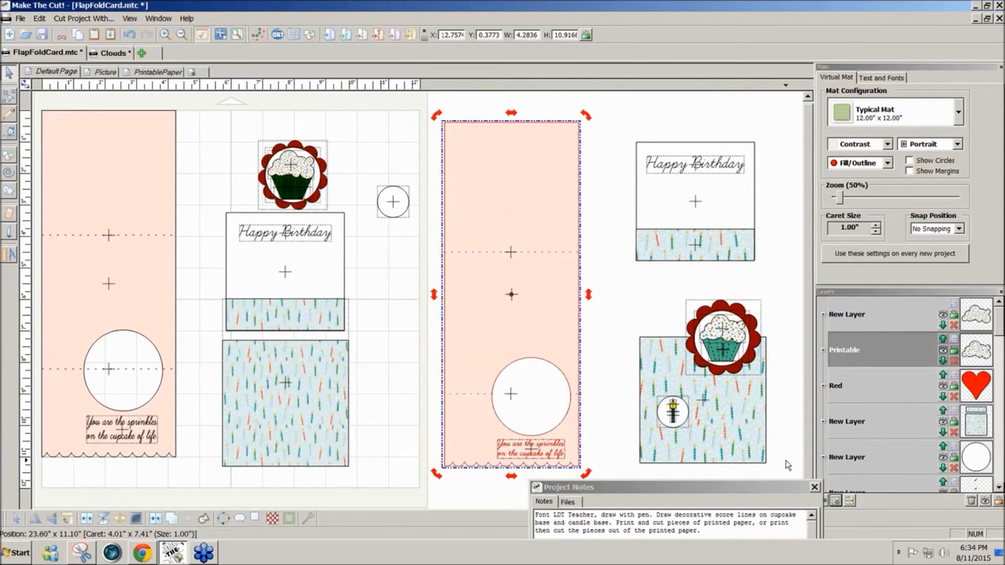
left_click(399, 128)
left_click(6, 259)
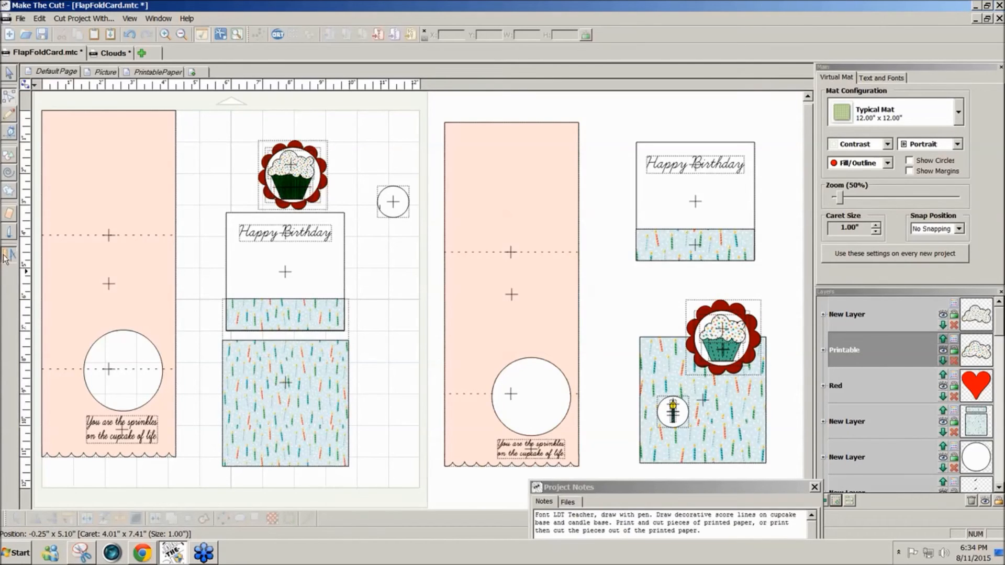
left_click(114, 344)
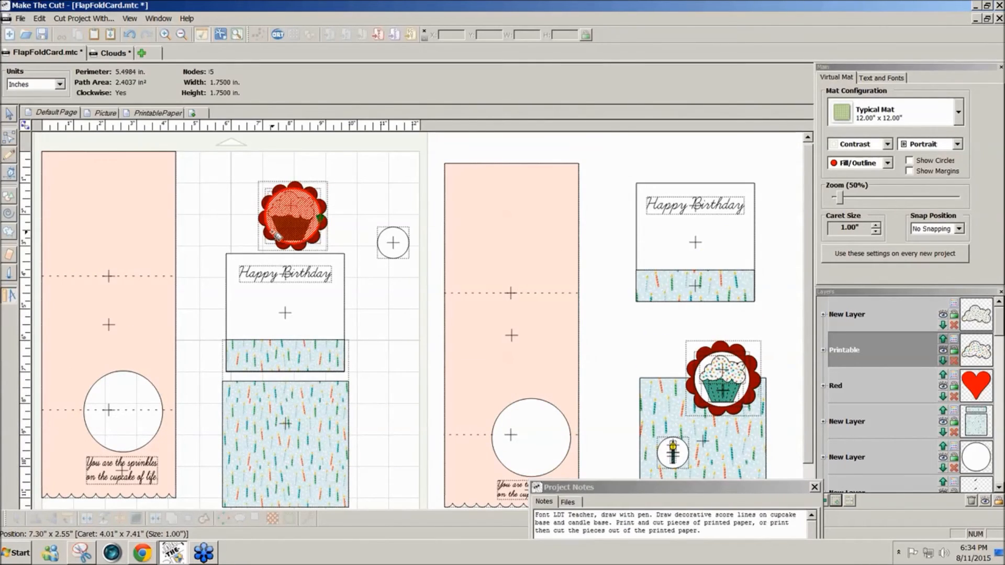
left_click(8, 119)
Duplicate the small white circle beside the cupcake, place the copy just above it, and resize the copy proportionally to 1.75 inches high.
left_click(389, 201)
left_click(392, 202)
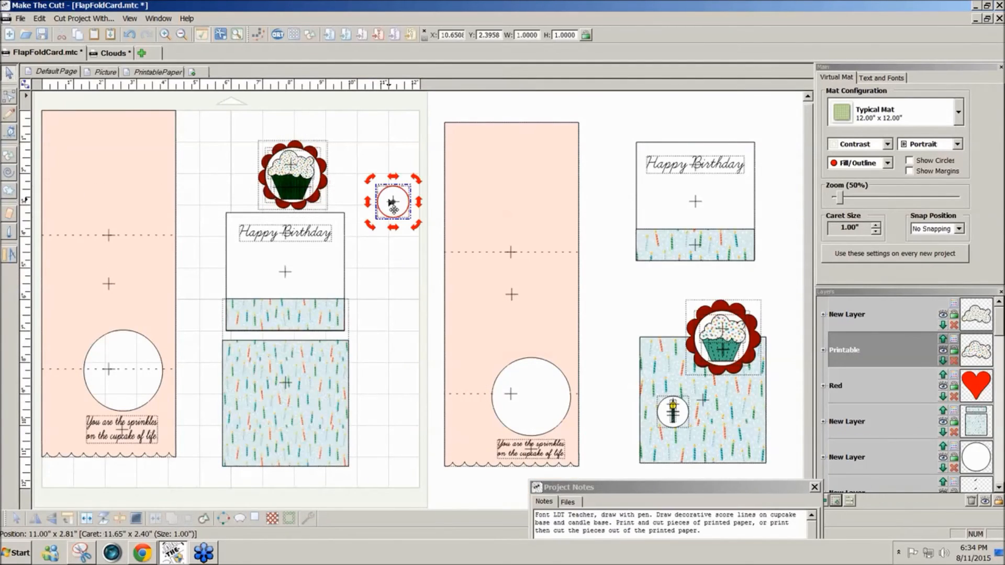
left_click_drag(388, 199, 378, 160)
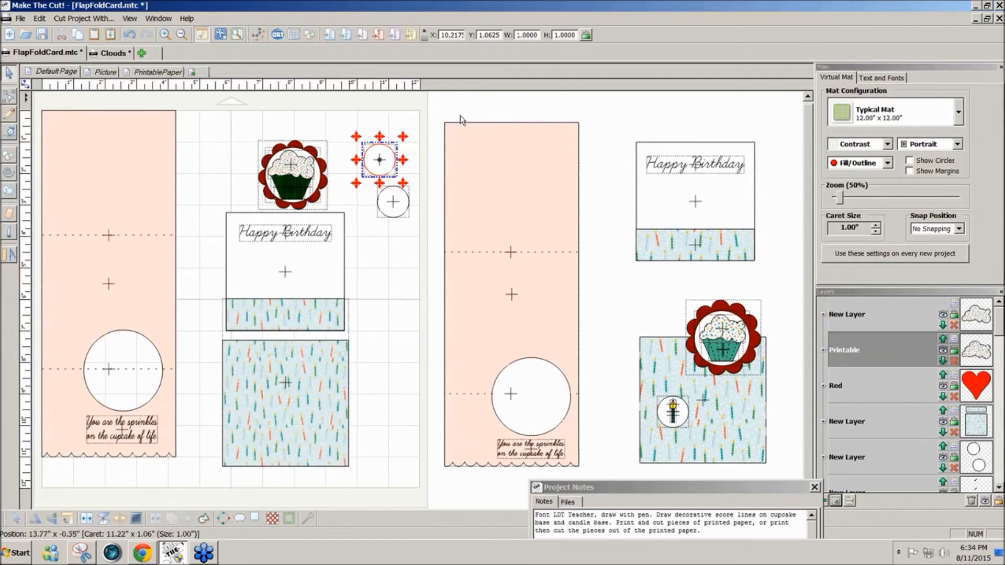
double_click(566, 34)
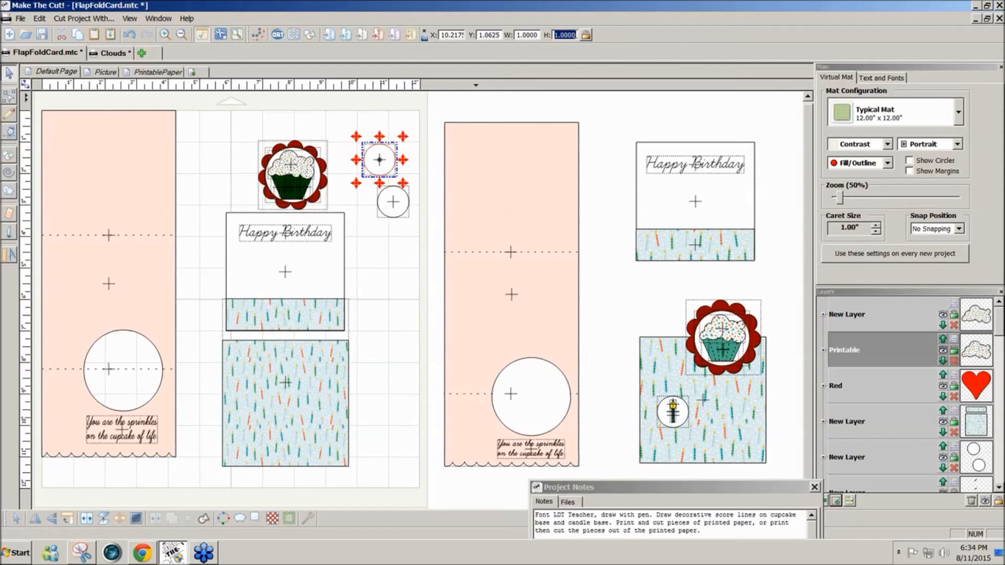
type("1.75")
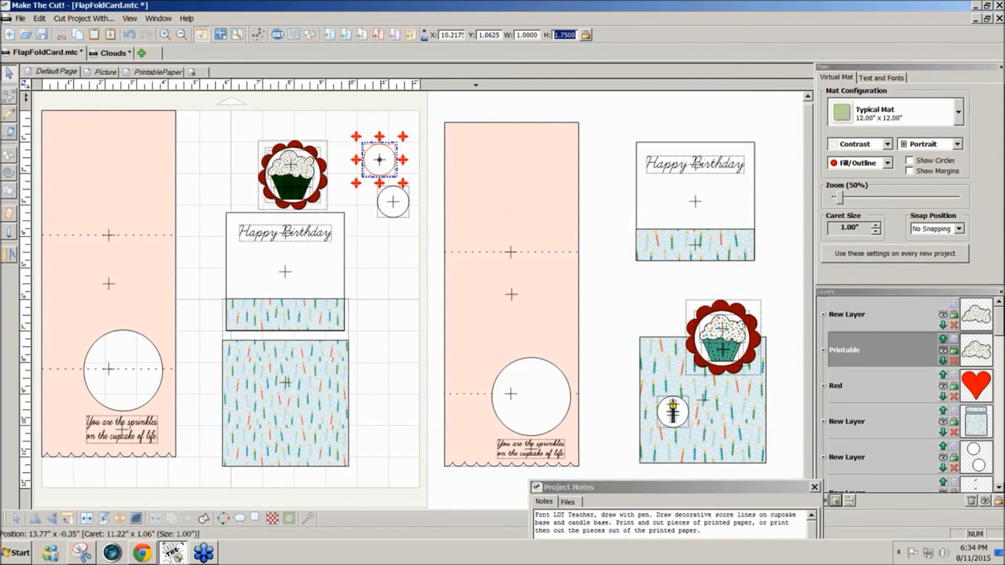
key("Return")
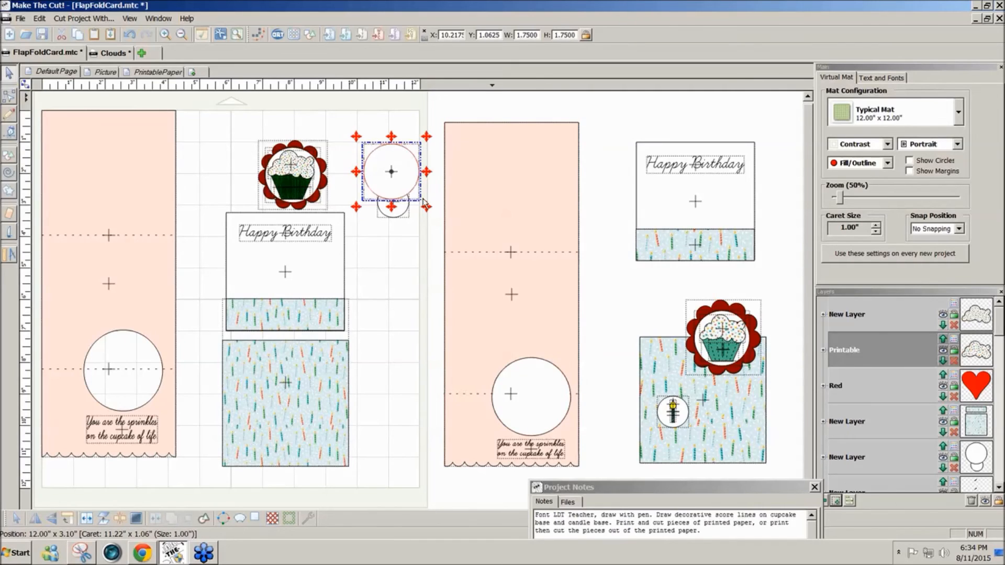
Move the 1.75-inch circle below the small circle, and delete the duplicate card base and Happy Birthday panel beside the mat.
left_click_drag(414, 183, 404, 299)
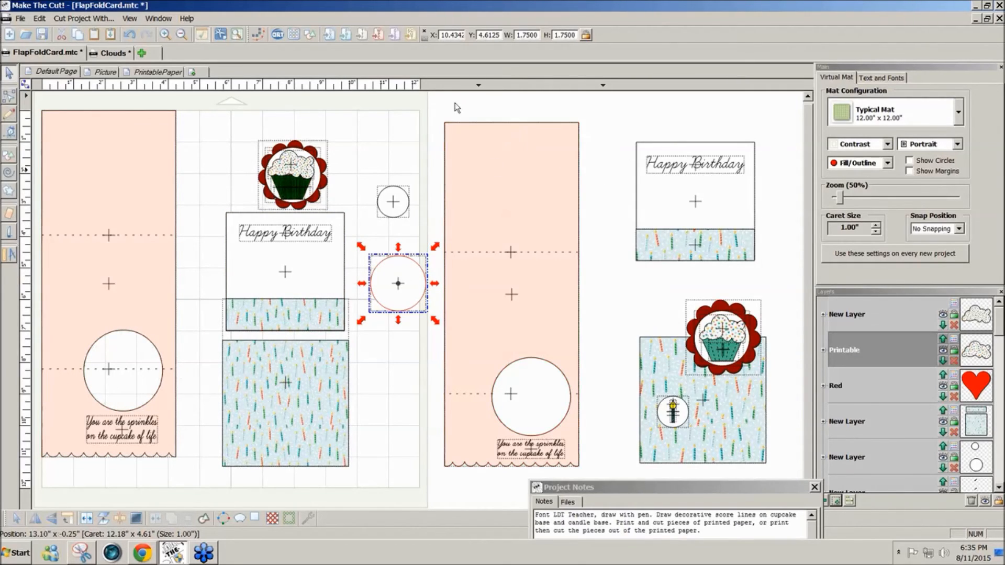
left_click_drag(441, 104, 631, 517)
key("Delete")
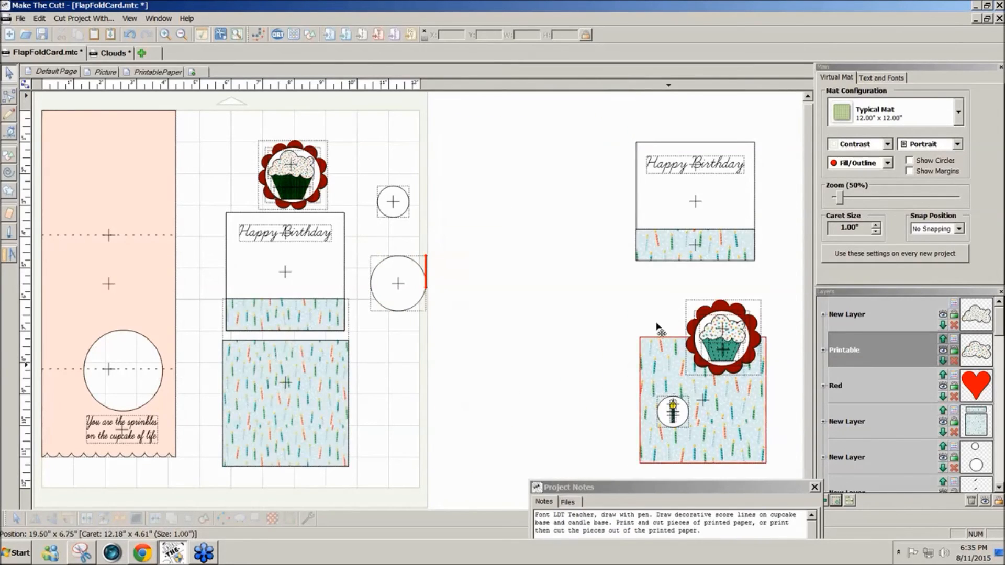
left_click_drag(609, 119, 804, 300)
key("Delete")
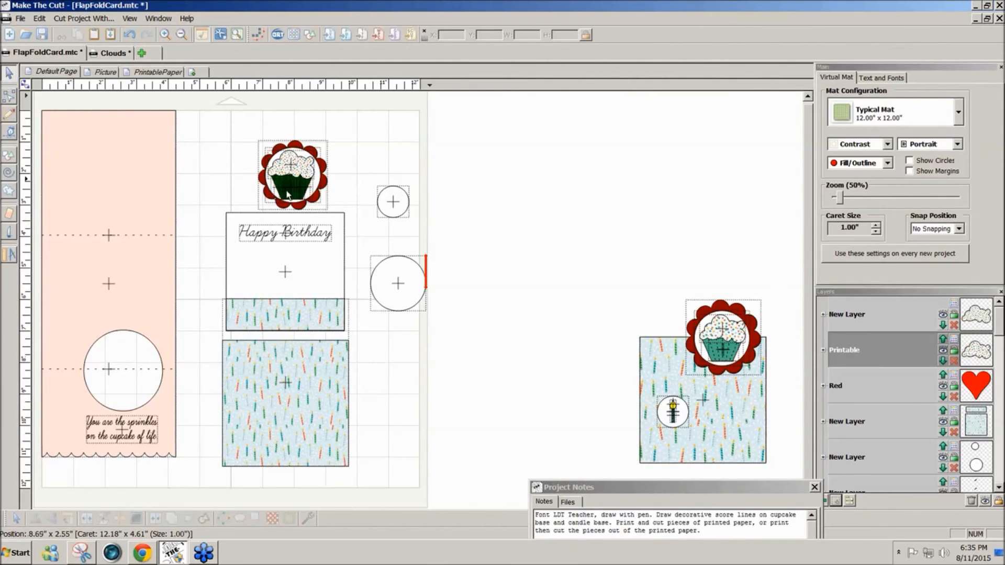
Resize the small white circle over the candle proportionally to 0.5 inches high.
left_click(393, 202)
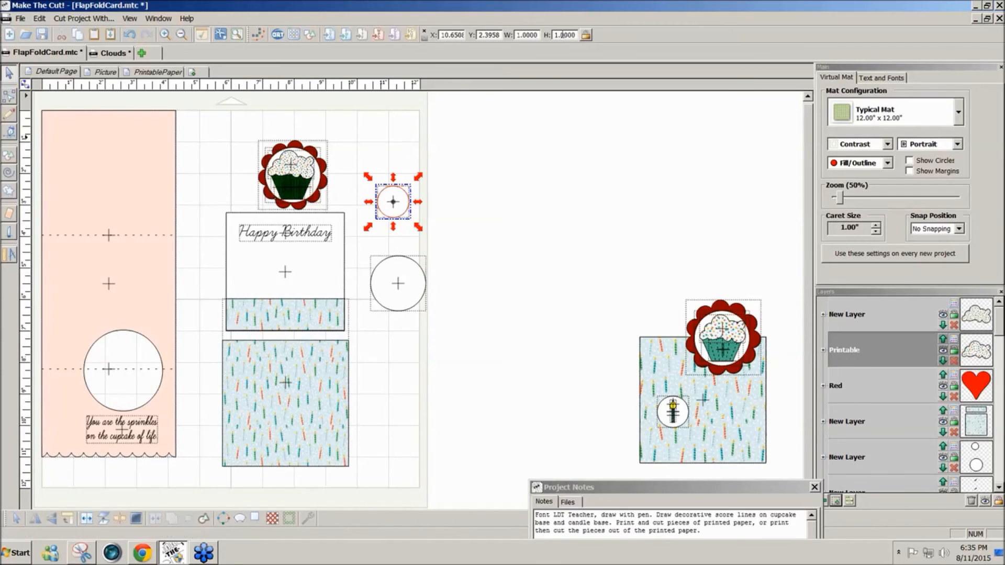
left_click(563, 35)
type(".5")
key("Return")
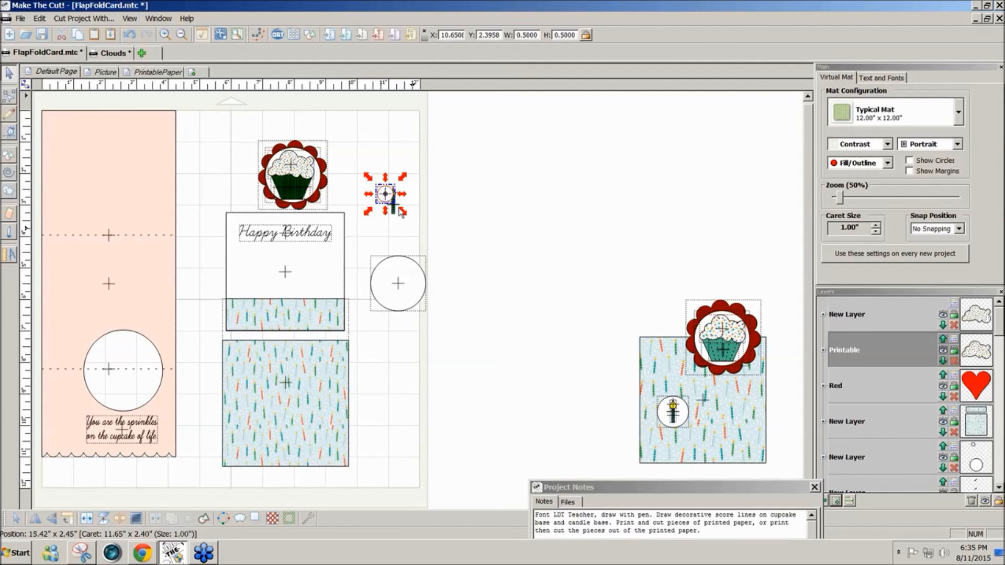
Separate the candle from the small circle, place it beside the cupcake, and put it on its own new layer.
left_click_drag(400, 212, 352, 154)
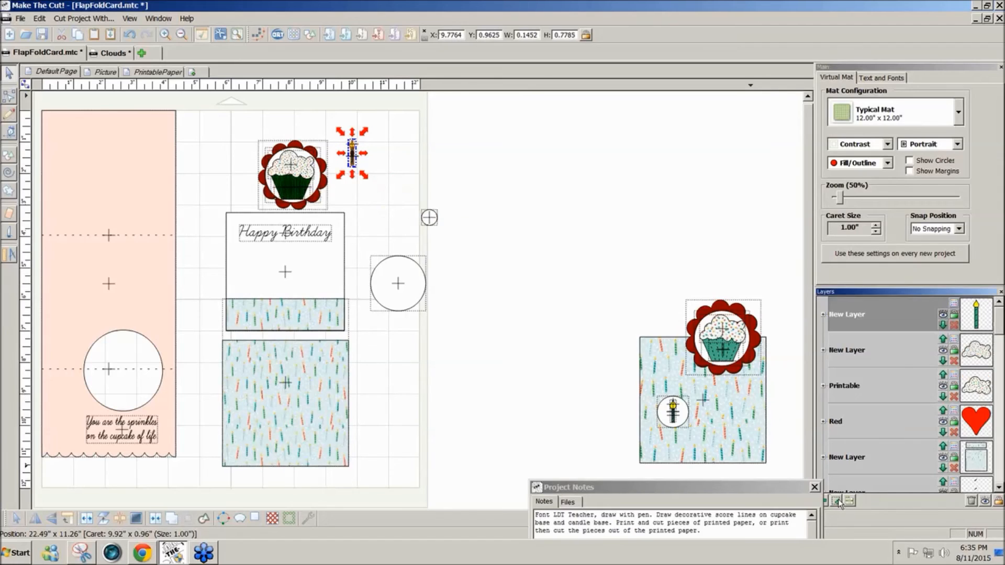
left_click(370, 208)
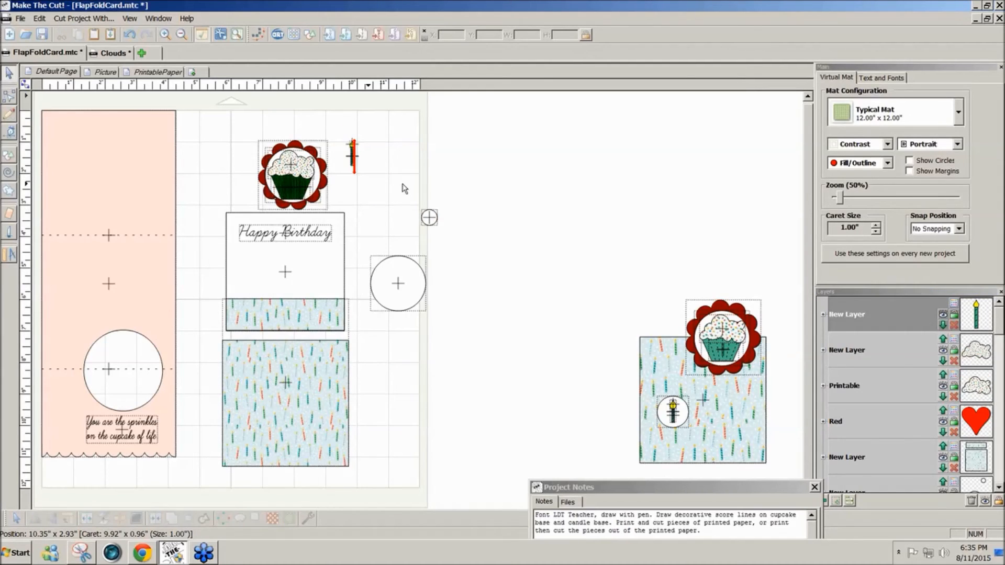
Wrap the 0.5-inch circle around the path of the 1.75-inch circle, comparing the result with Repeat off and on.
left_click(429, 217)
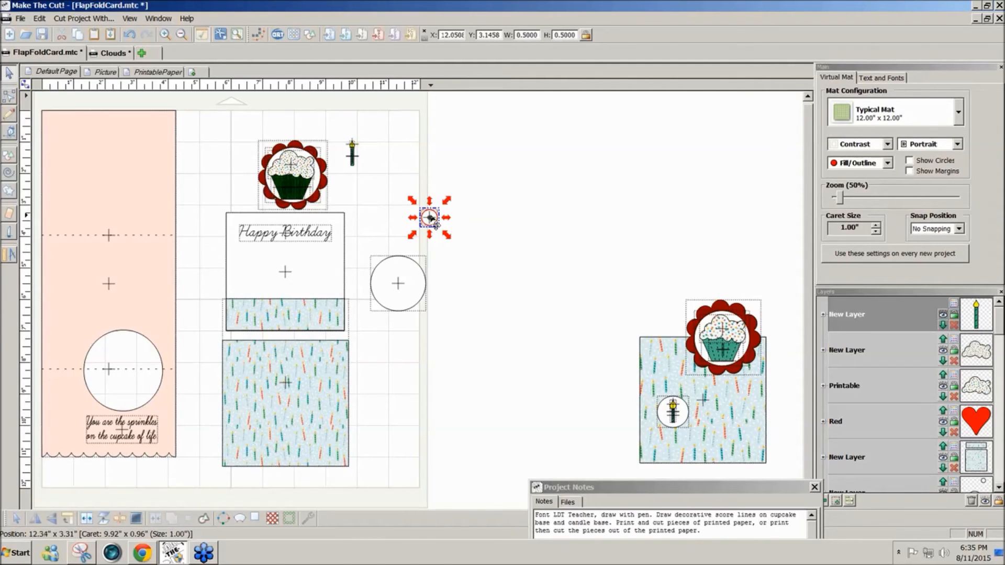
left_click_drag(430, 217, 431, 219)
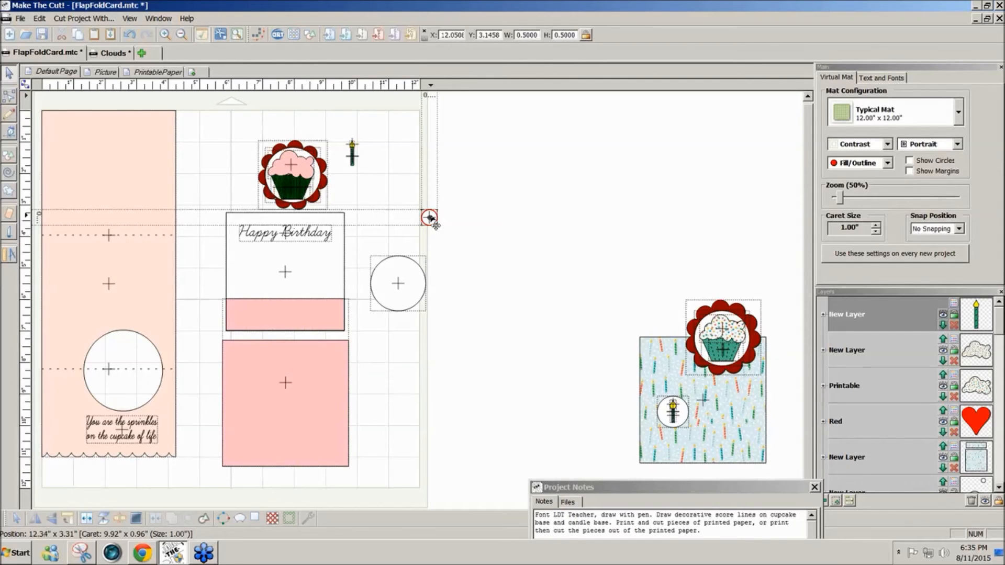
left_click_drag(429, 218, 410, 267)
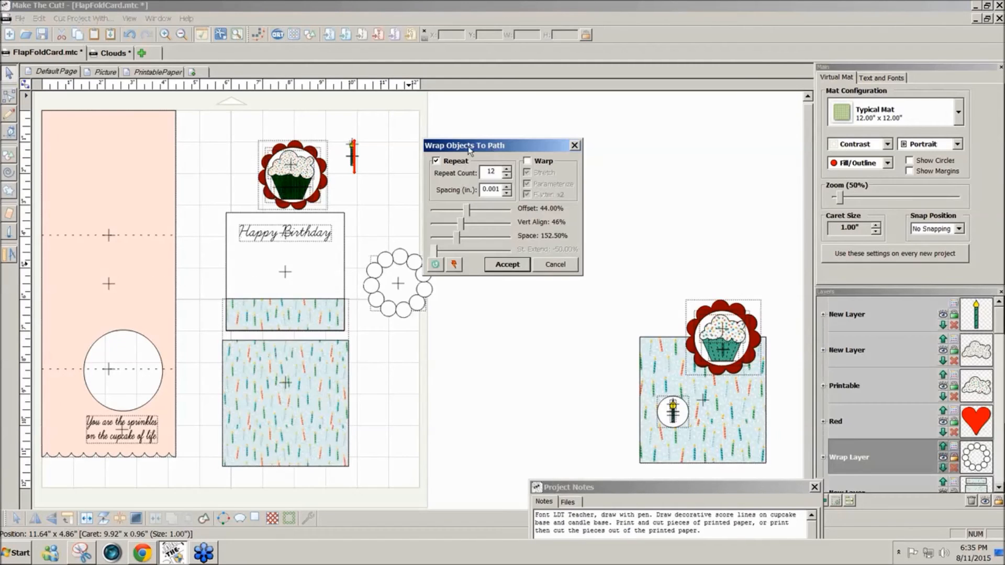
left_click_drag(505, 145, 551, 145)
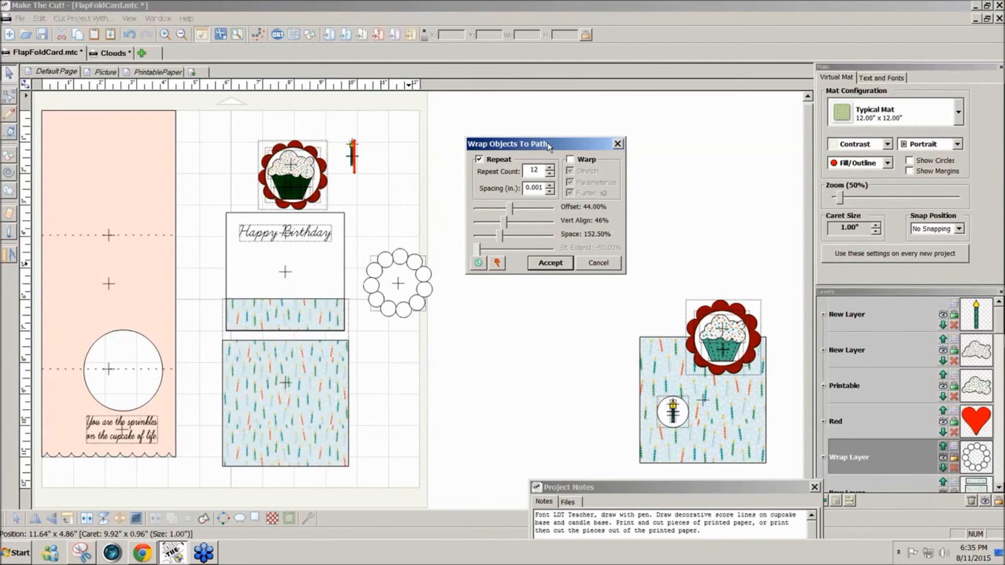
left_click(480, 160)
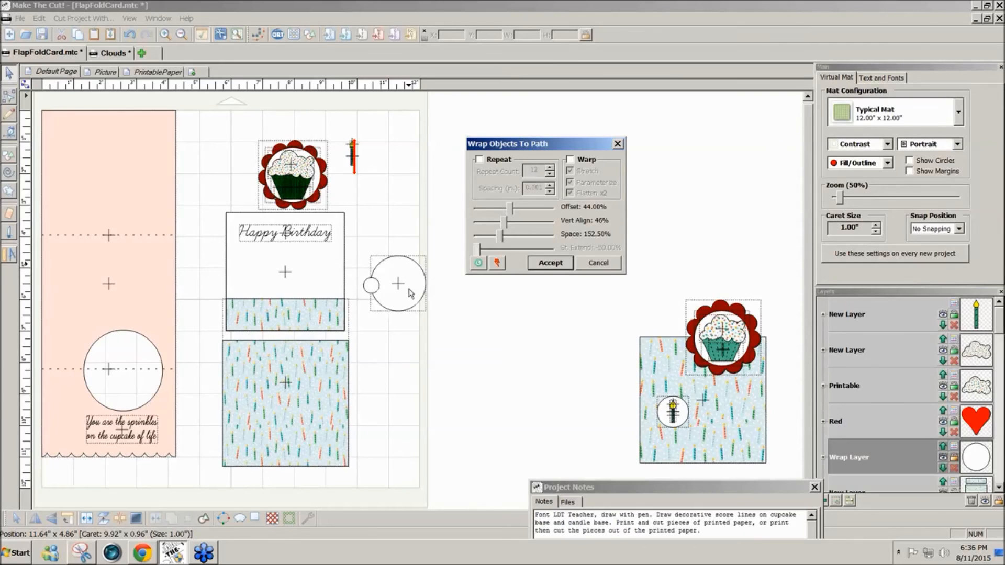
left_click(480, 159)
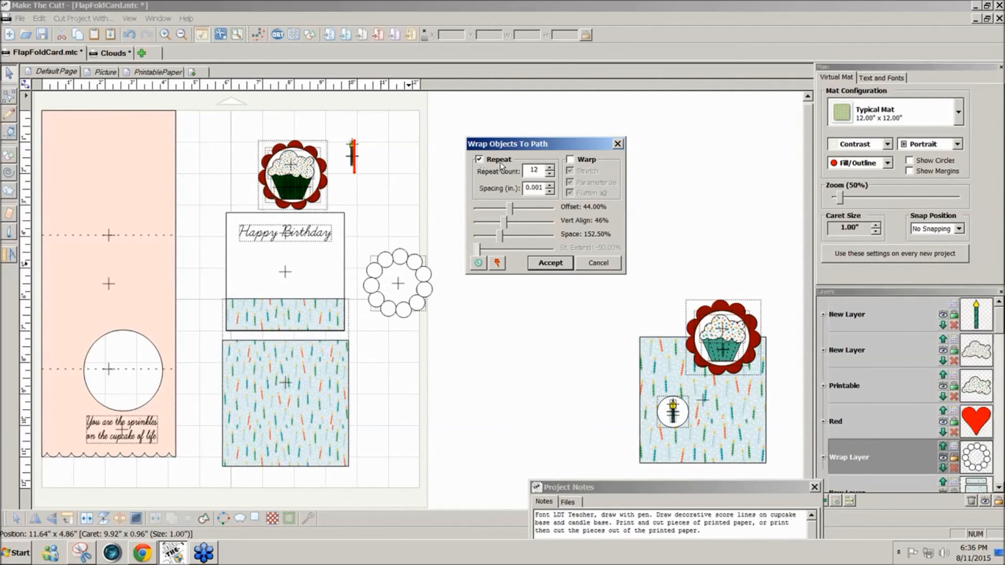
Set the wrap's repeat count to 10 and shift the circles along the path to an offset of 54.60%.
left_click(549, 174)
left_click(549, 175)
left_click(549, 176)
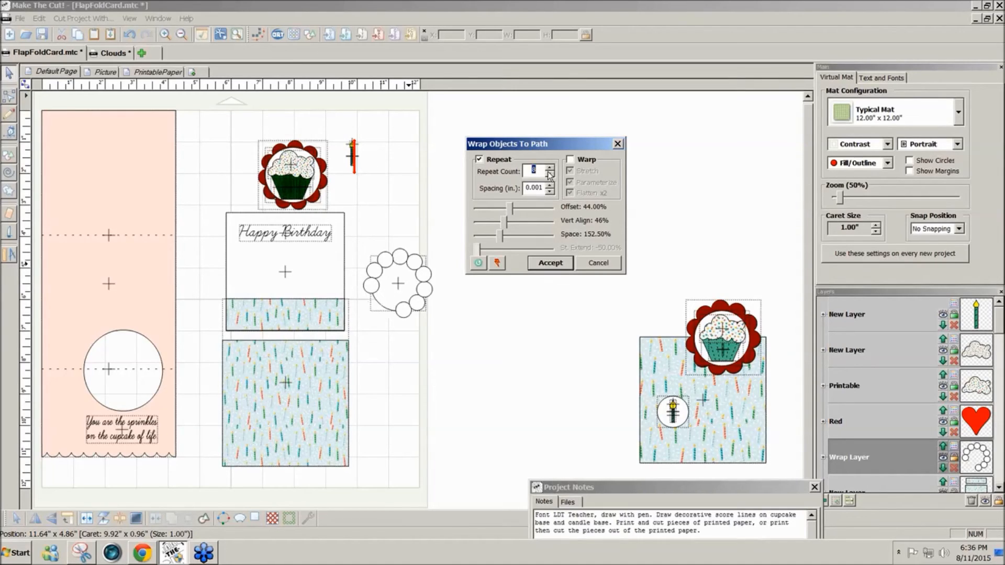
left_click(549, 168)
left_click(550, 167)
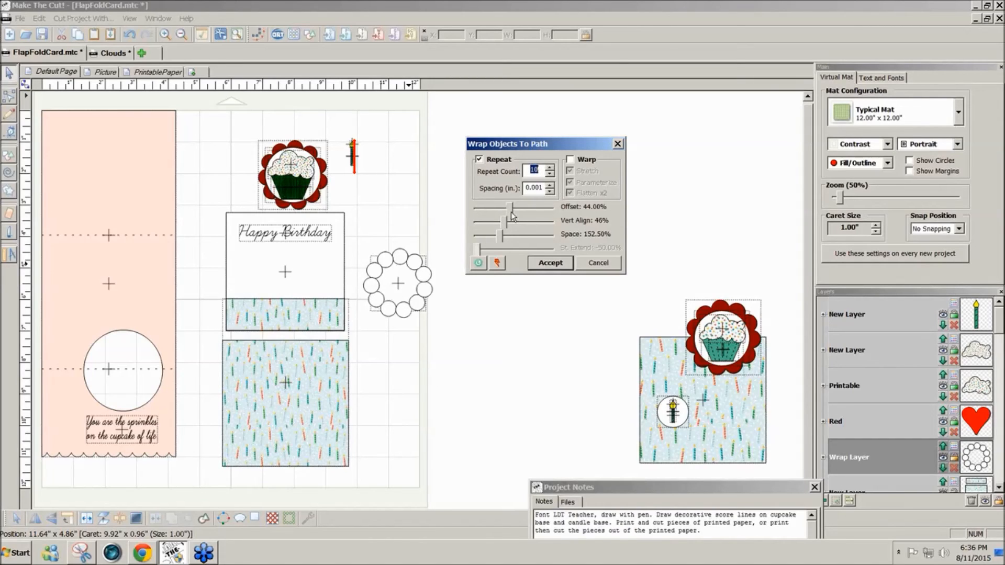
left_click_drag(512, 209, 482, 214)
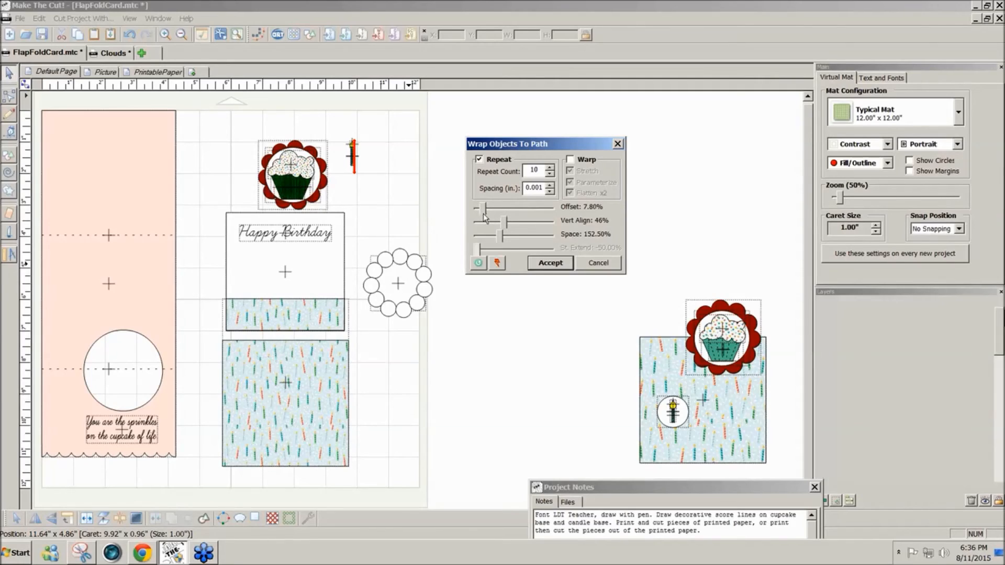
left_click_drag(483, 215, 520, 214)
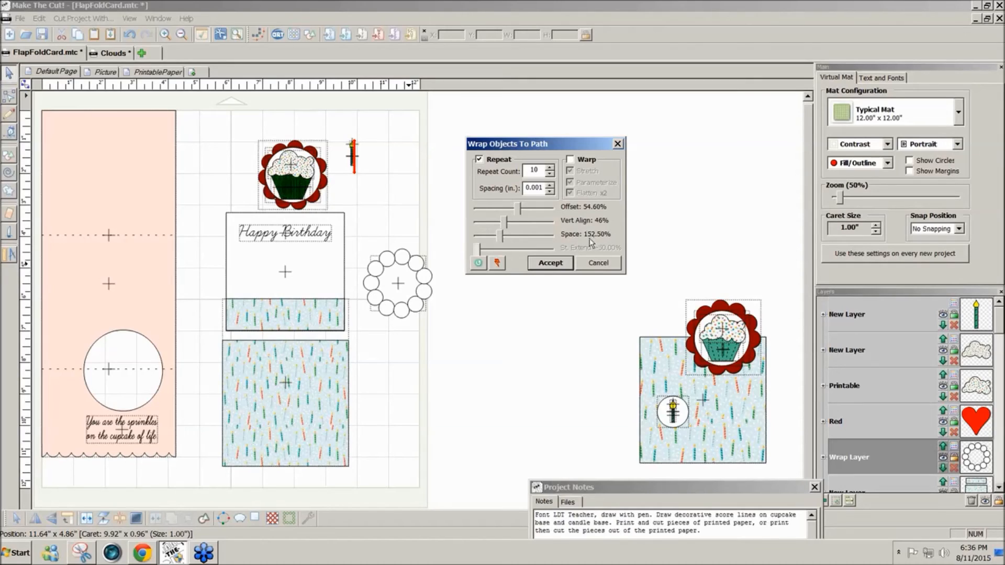
Set the wrap spacing to 0.000 inches and accept the ring of circles without welding the overlapping paths.
left_click(550, 193)
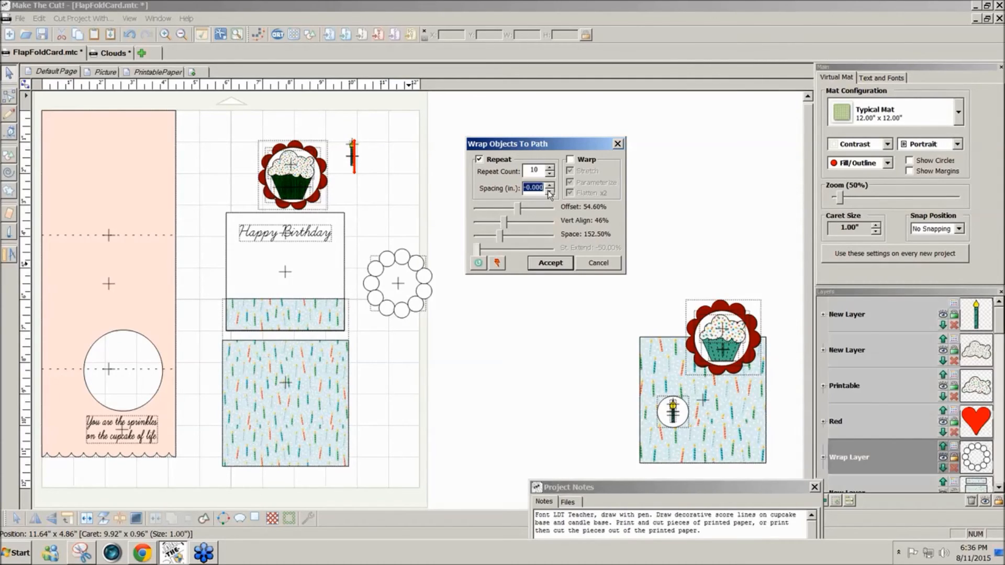
left_click(549, 186)
left_click(546, 265)
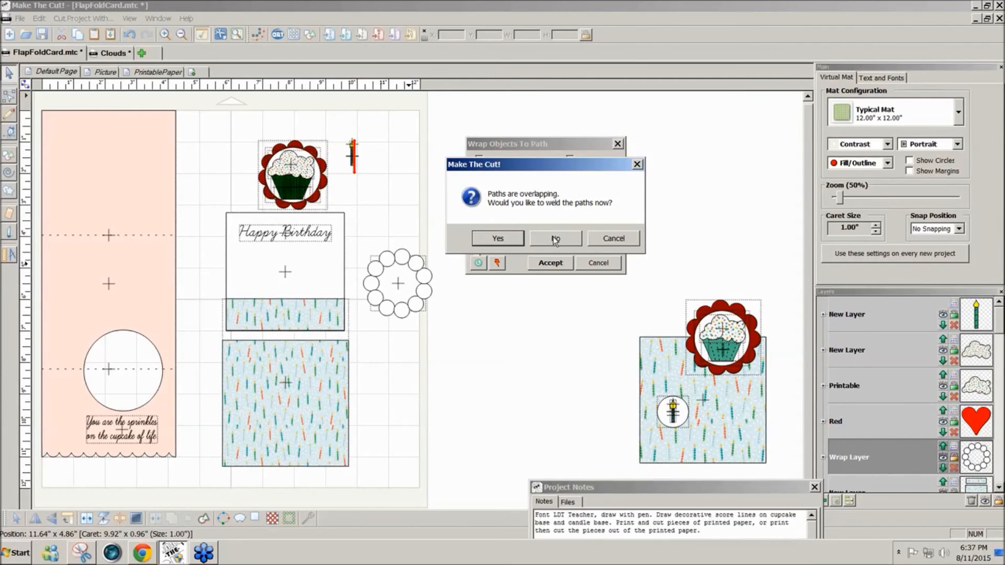
left_click(556, 239)
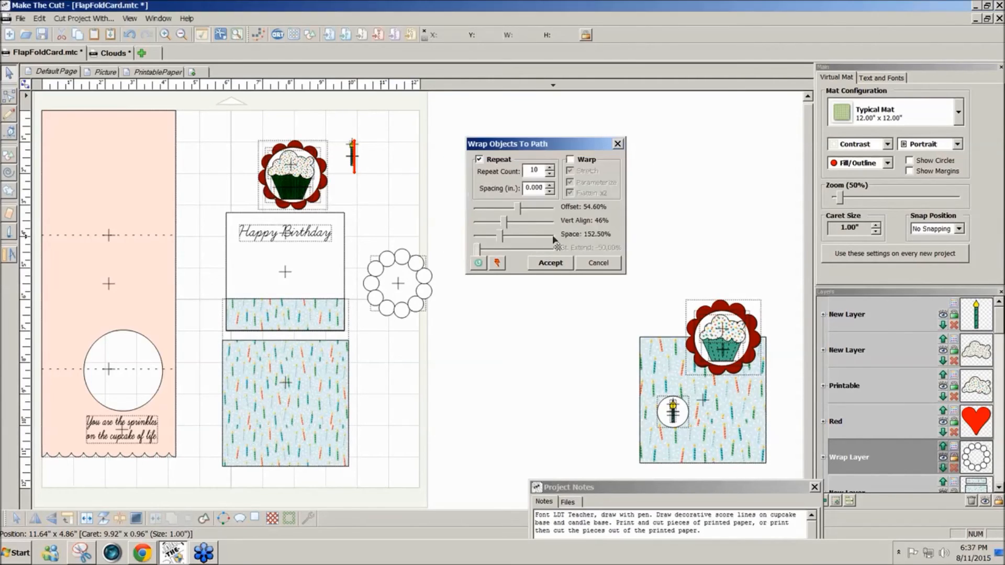
Pull the bottom circle slightly out of the ring, and undo the move.
left_click(444, 350)
mouse_move(401, 314)
left_mouse_down()
mouse_move(402, 337)
mouse_move(398, 321)
mouse_move(411, 321)
mouse_move(397, 321)
left_mouse_up()
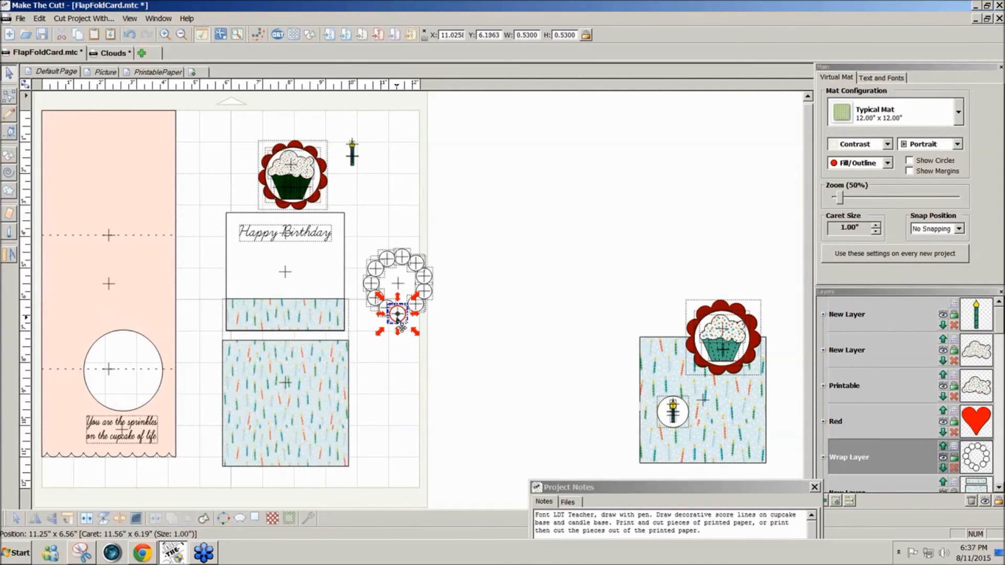
key("ctrl+z")
key("ctrl+z")
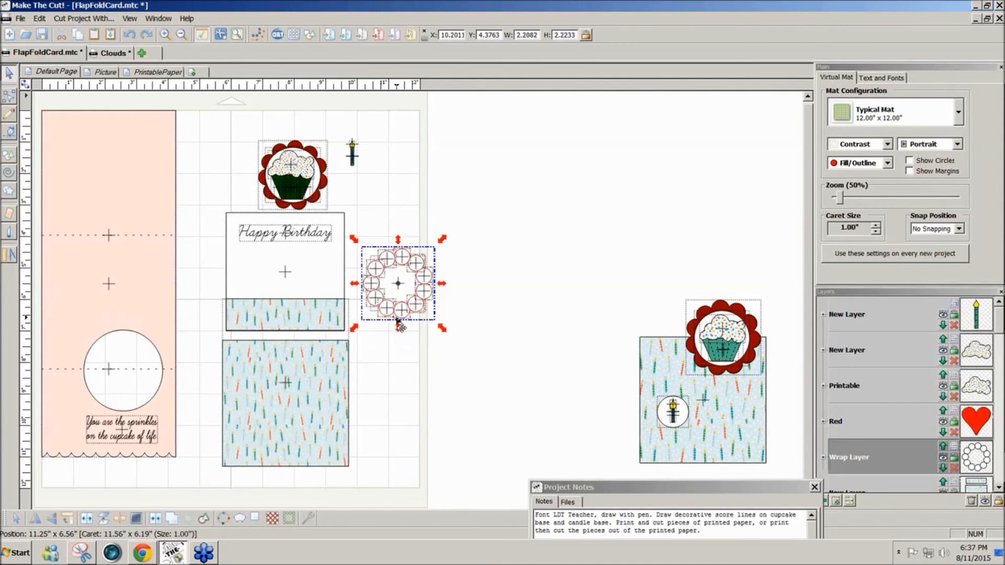
Select the ring of small circles with the 1.75-inch circle and weld them into one scalloped circle.
left_click(485, 354)
left_click_drag(486, 359, 360, 215)
left_click(171, 518)
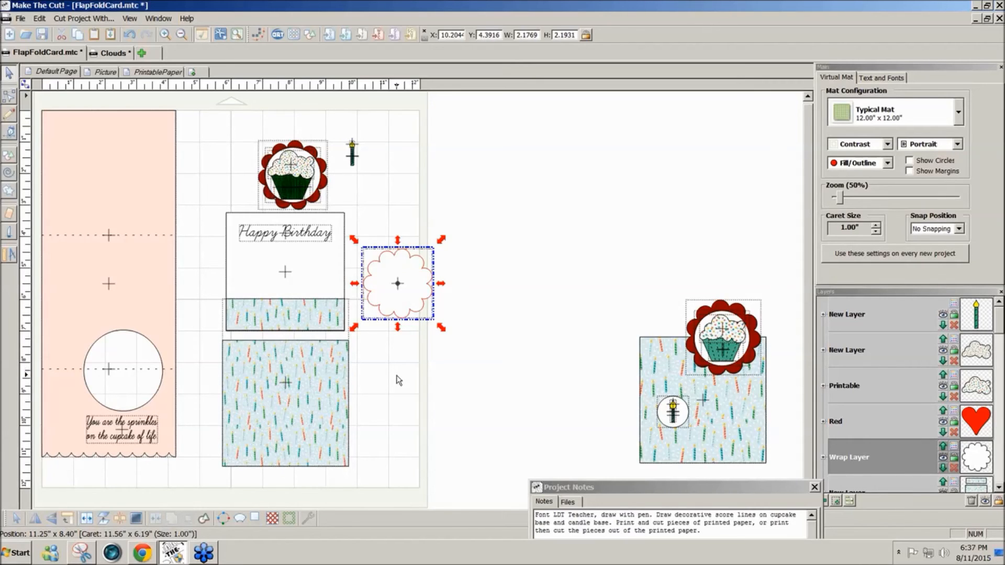
Delete the welded scalloped circle, and move the remaining candle-print square with its cupcake and candle pieces to the mat's edge.
key("Delete")
left_click_drag(571, 245, 794, 478)
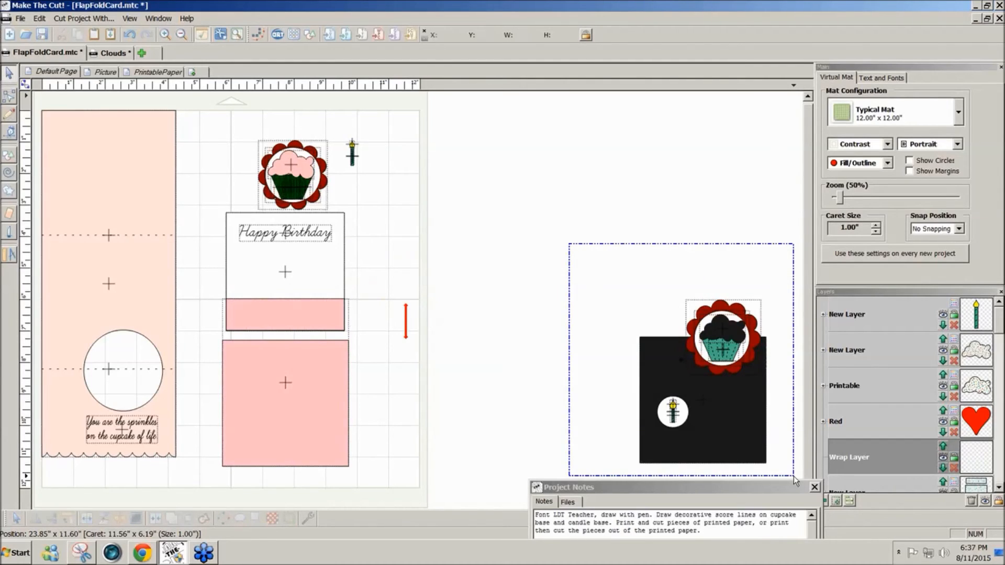
left_click_drag(794, 478, 794, 478)
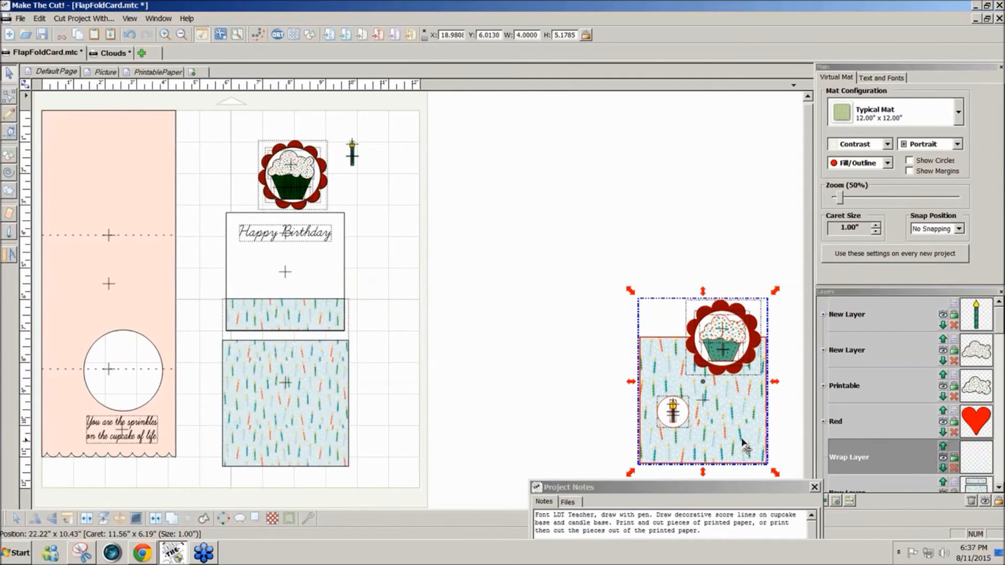
left_click_drag(742, 439, 473, 377)
Reposition the Project Notes to examine the assembly instructions, designer paper and punch details.
left_click_drag(676, 485, 677, 483)
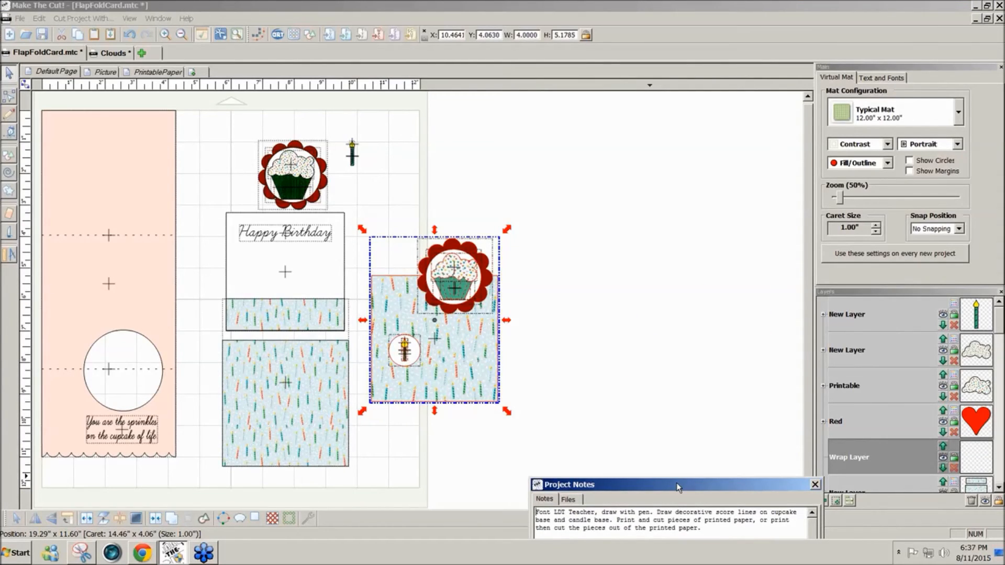
left_click_drag(676, 483, 639, 423)
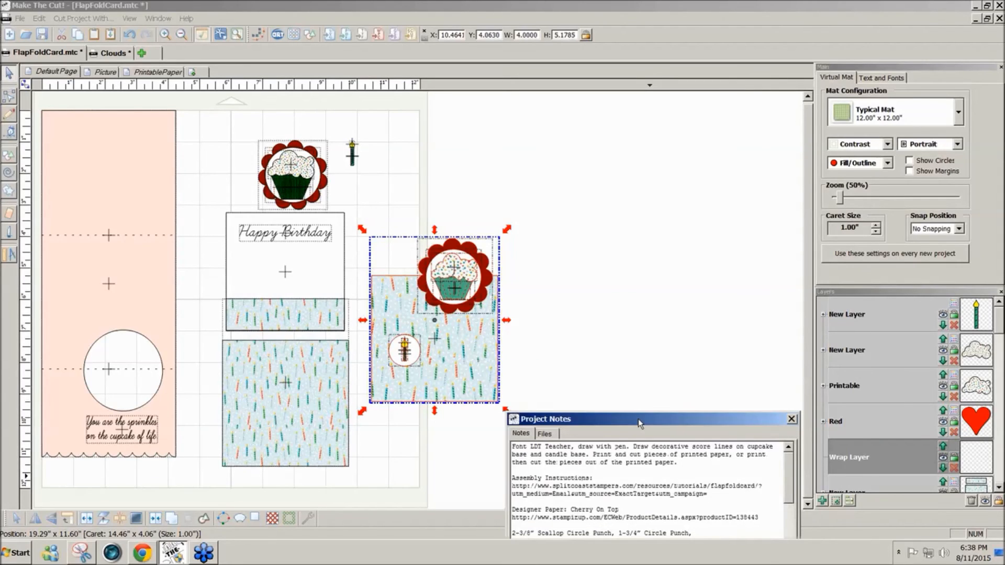
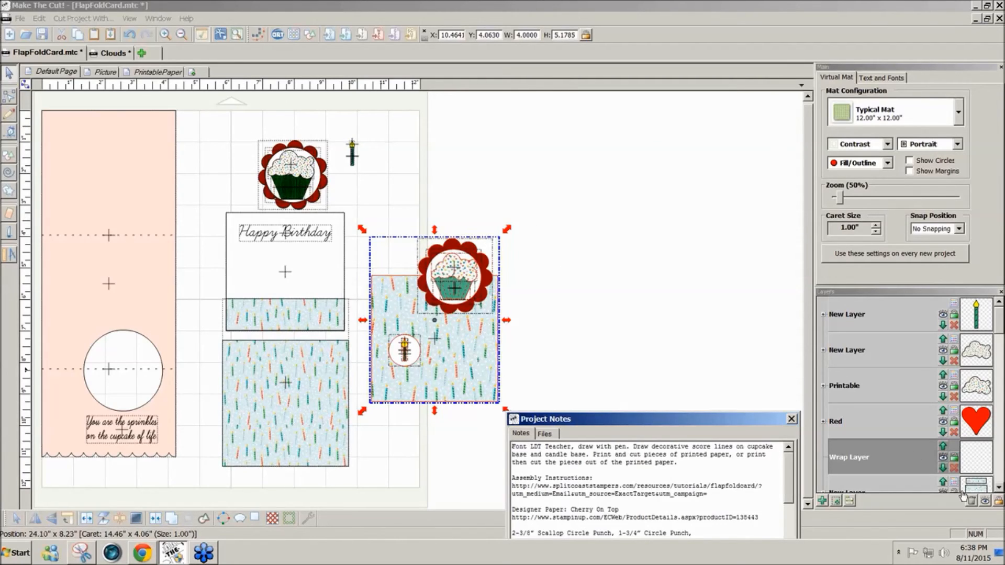
Remove the empty wrap layer and save a copy of the project on the Desktop as FlapFoldCard1.mtc.
left_click(984, 501)
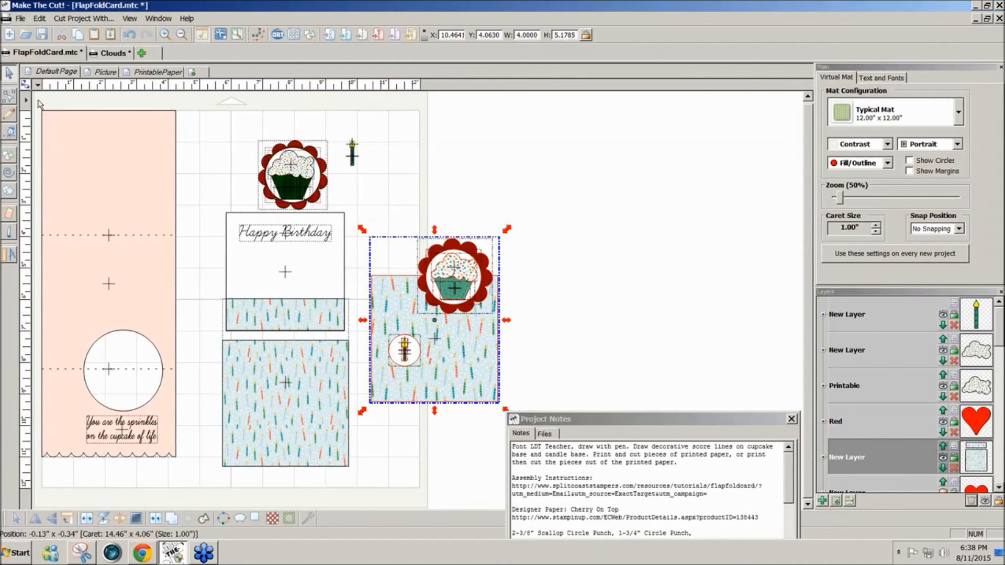
left_click(21, 20)
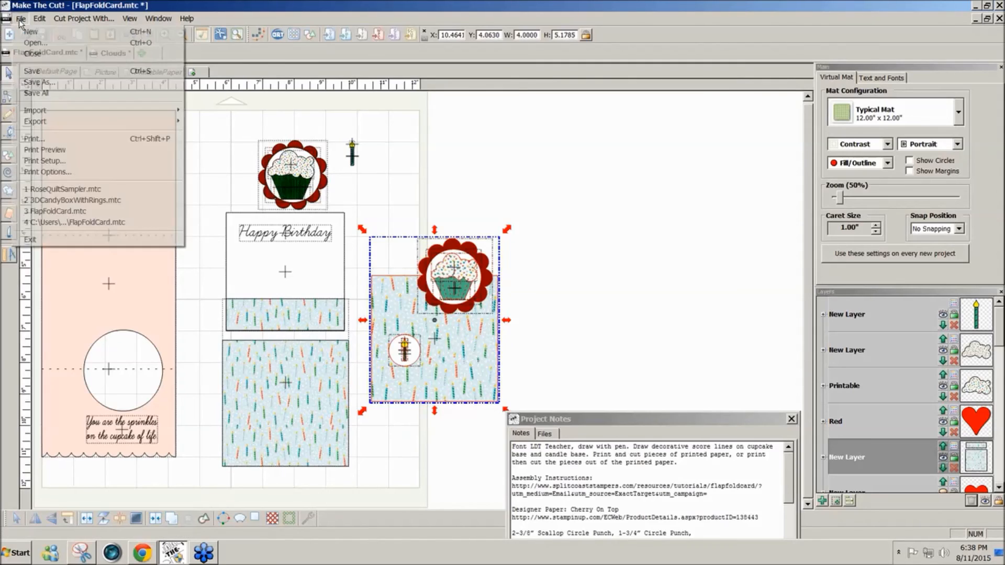
left_click(27, 83)
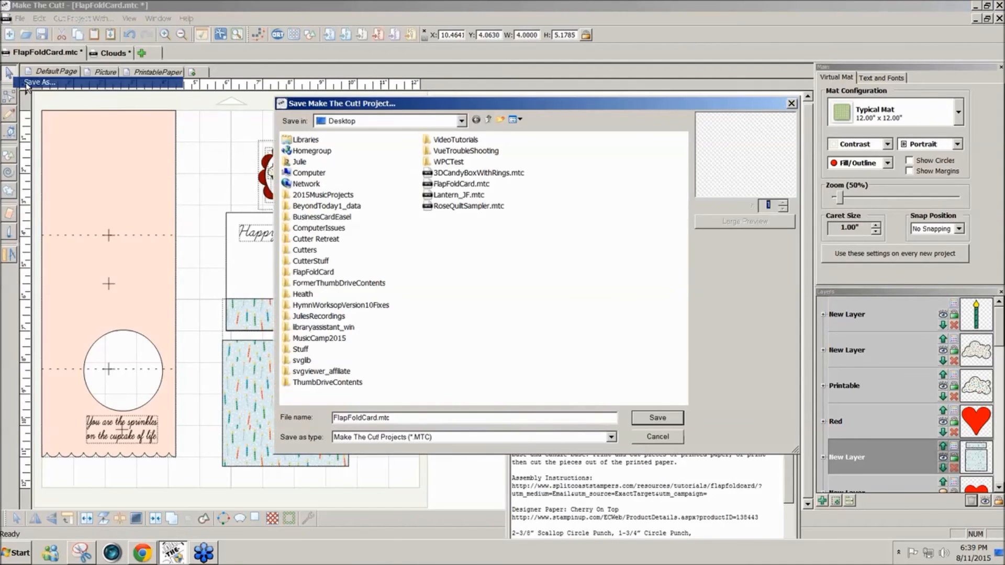
left_click(377, 418)
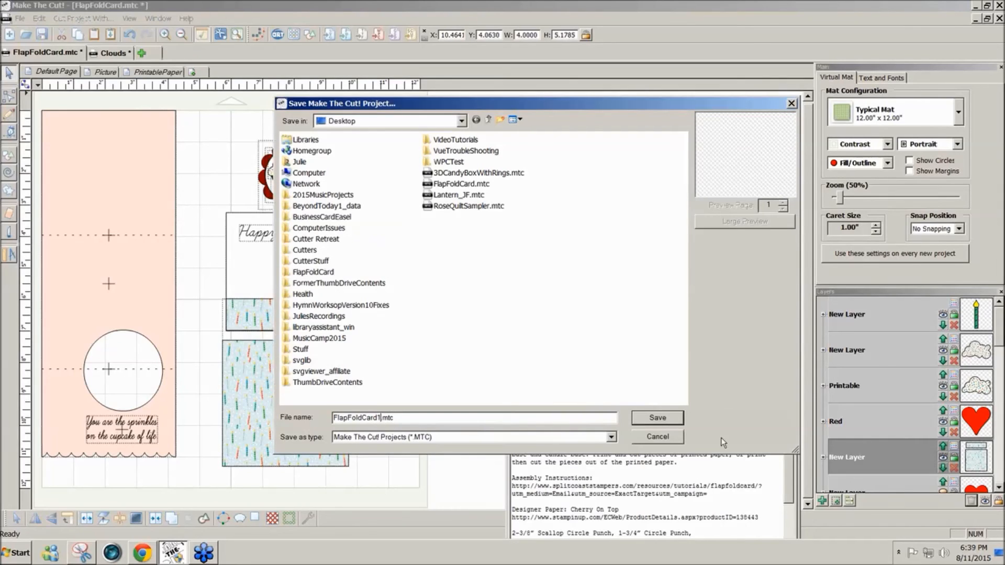
left_click(664, 418)
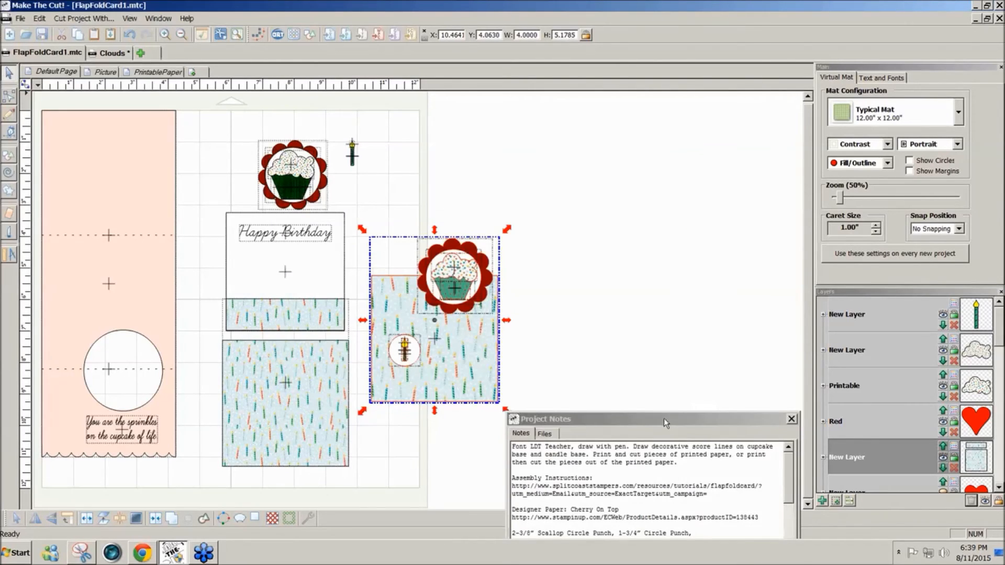
left_click_drag(621, 417, 650, 417)
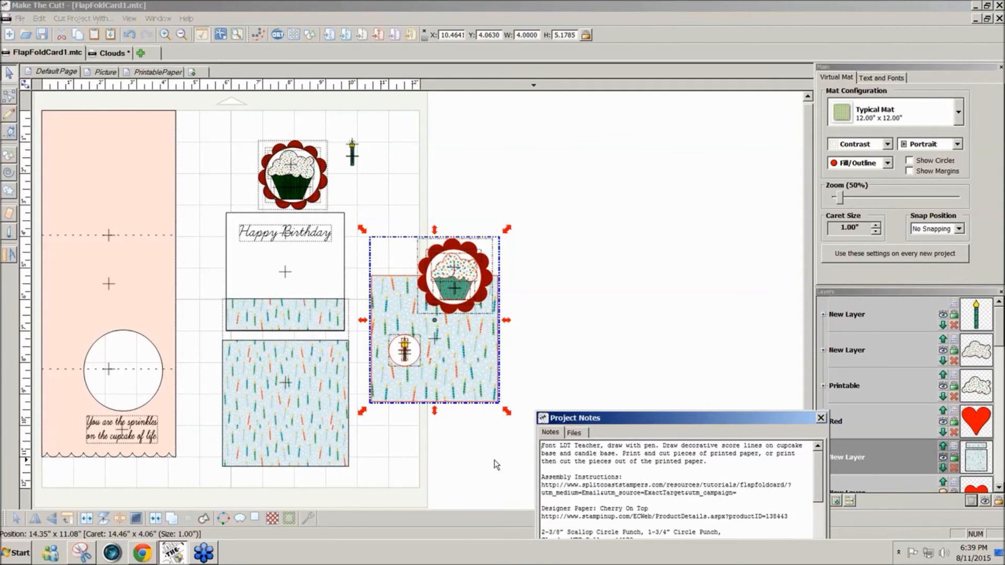
left_click(507, 476)
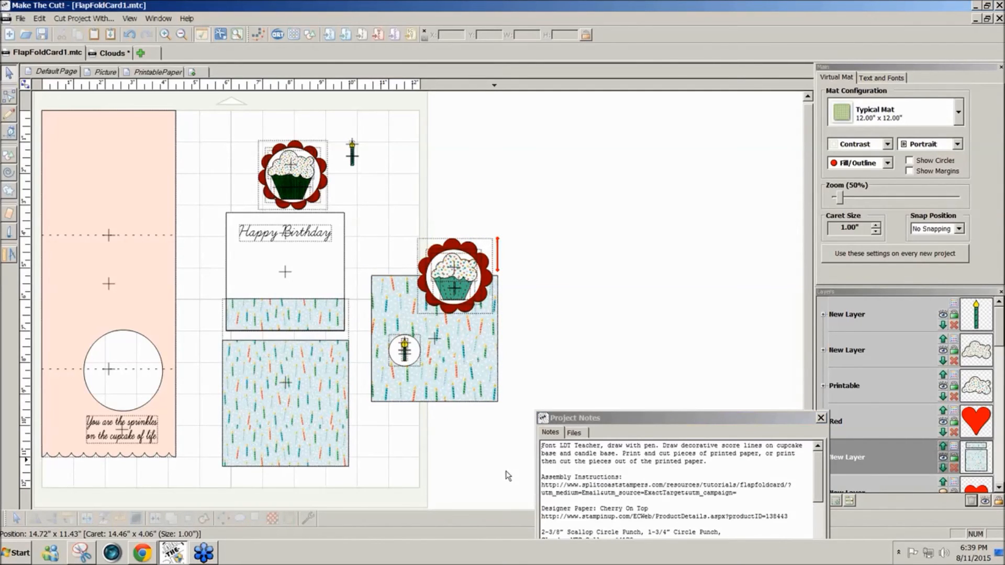
Select all the card pieces and export them to the Desktop as an SVG file named FlapFoldCard1.
left_click_drag(525, 488, 38, 149)
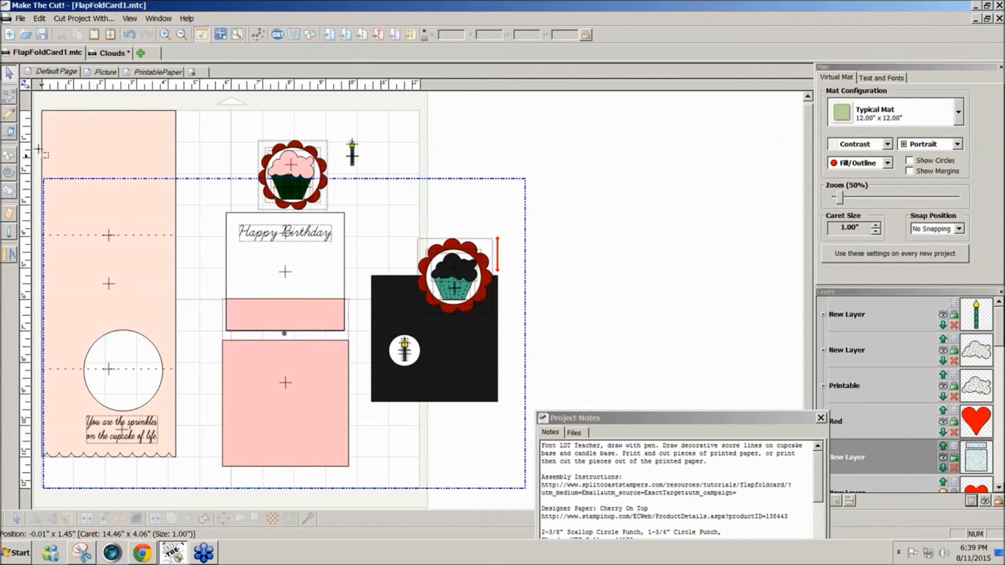
left_click_drag(38, 149, 16, 90)
left_click(21, 18)
mouse_move(35, 121)
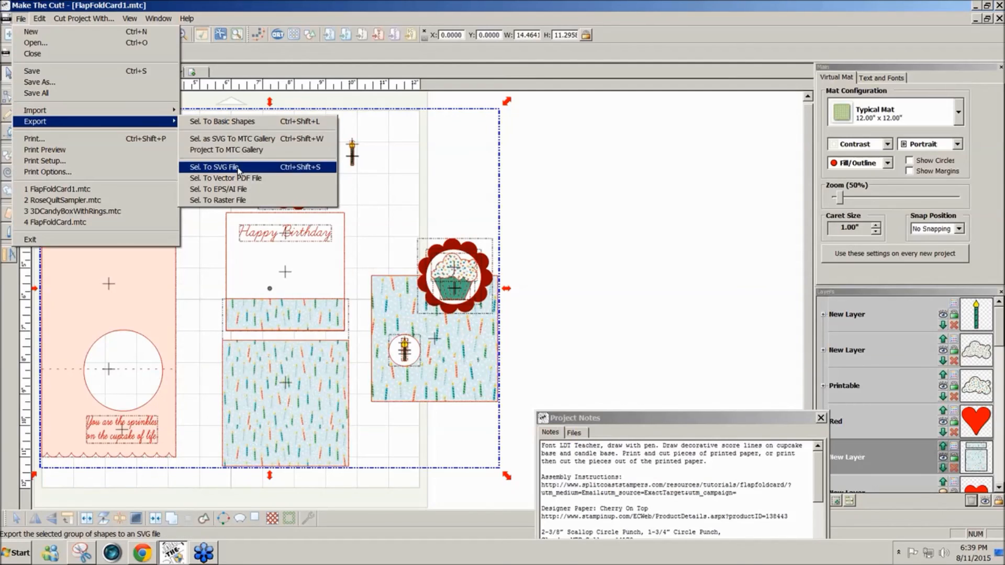
left_click(239, 168)
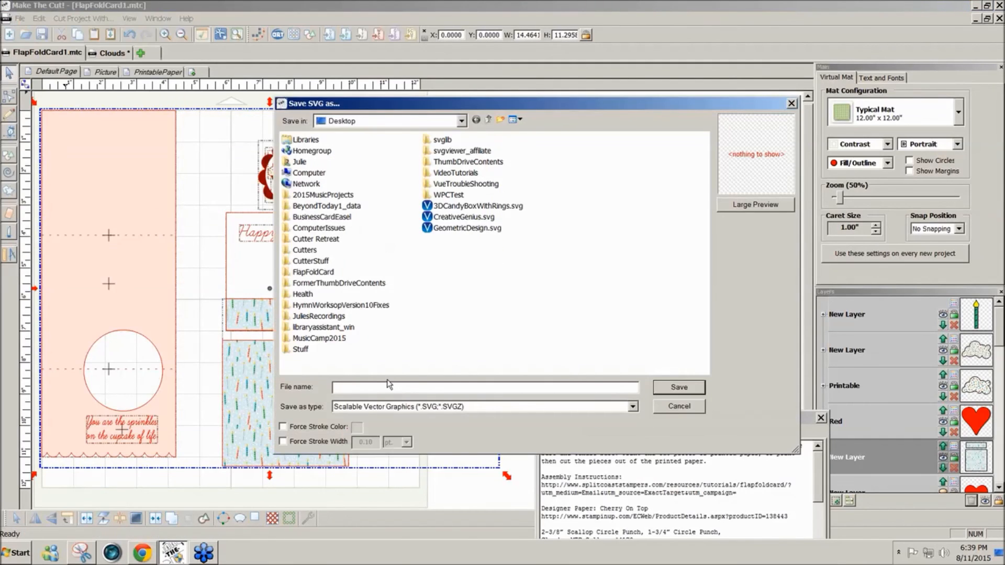
type("Fl")
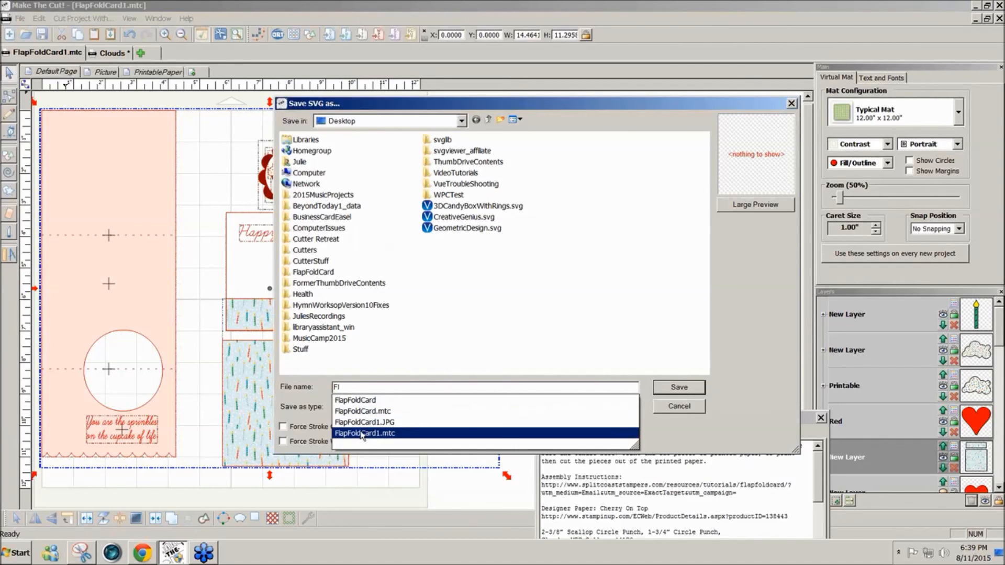
left_click(366, 433)
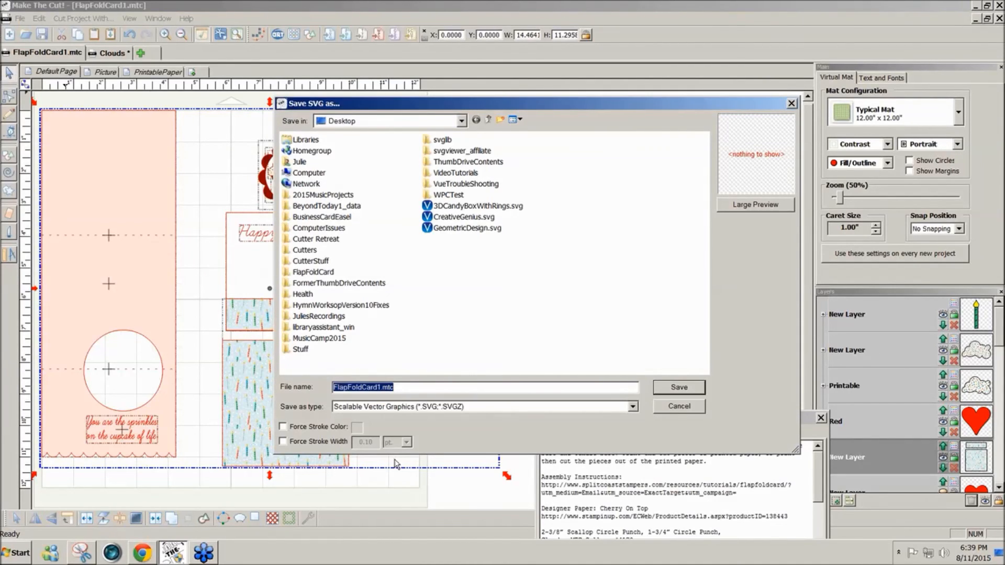
left_click(415, 384)
key("BackSpace")
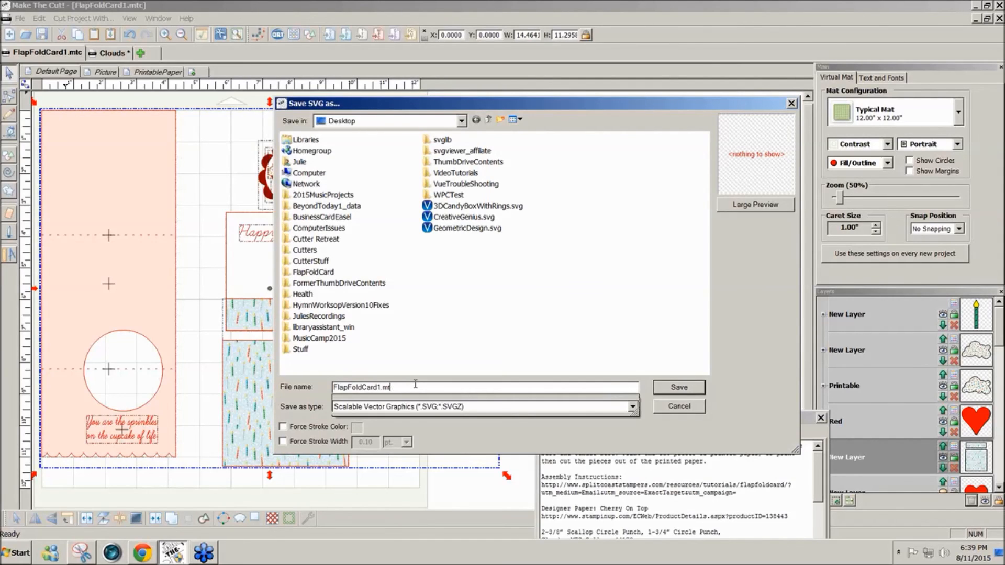
key("BackSpace")
key("BackSpace")
key("BackSpace")
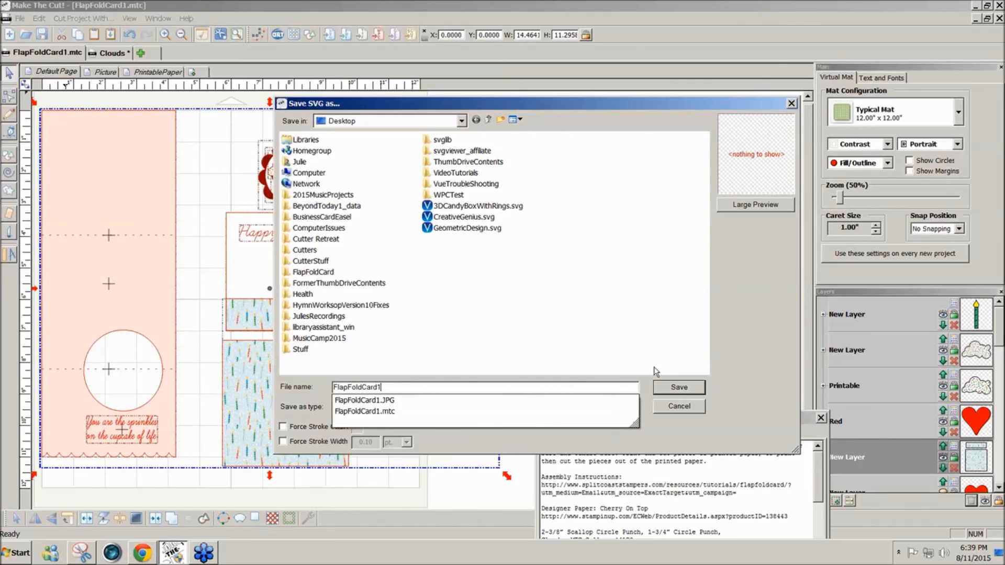
left_click(658, 390)
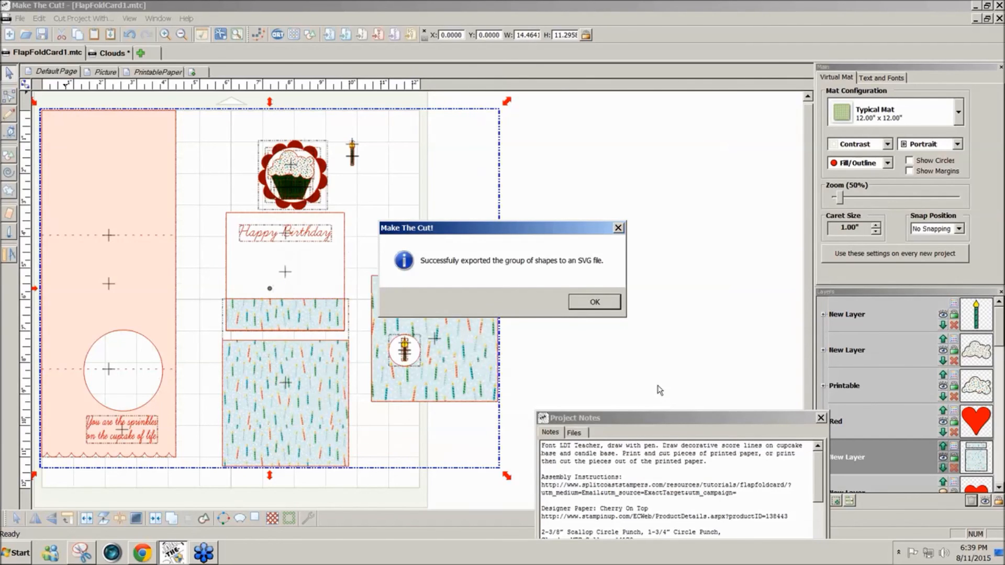
left_click(598, 304)
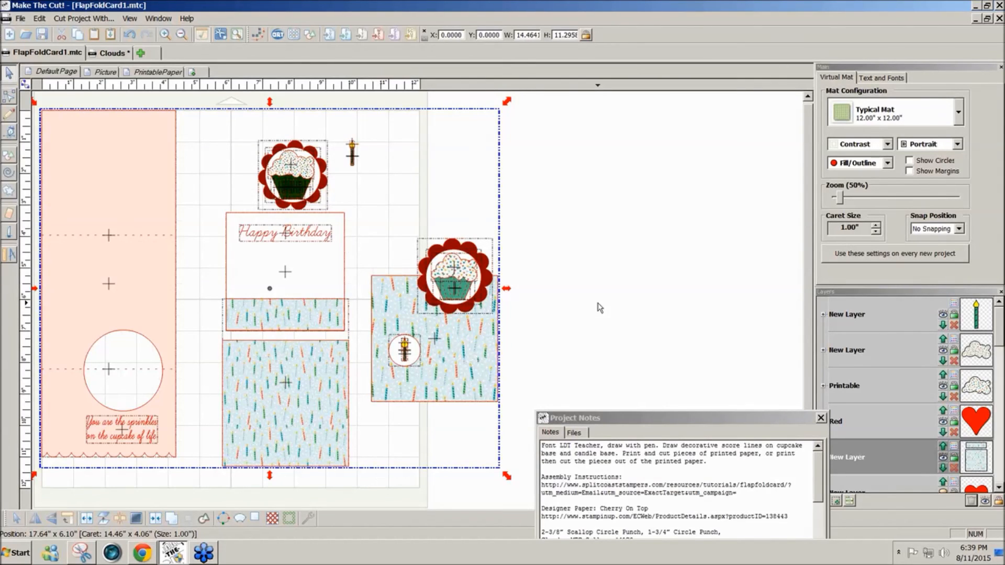
left_click(527, 368)
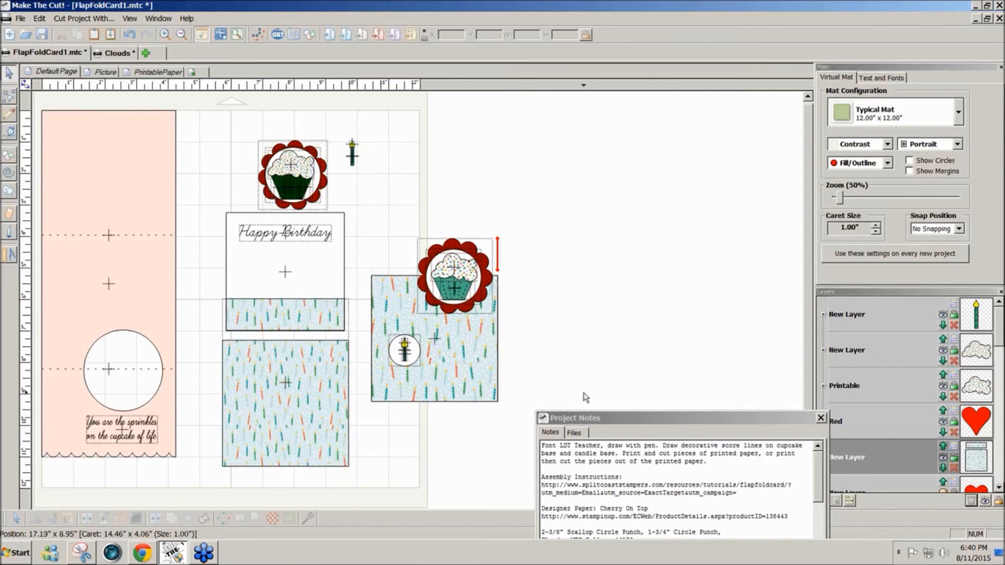
Bring the Project Notes fully into view and move the blank square behind the Happy Birthday panel off the mat.
left_click_drag(600, 421, 577, 345)
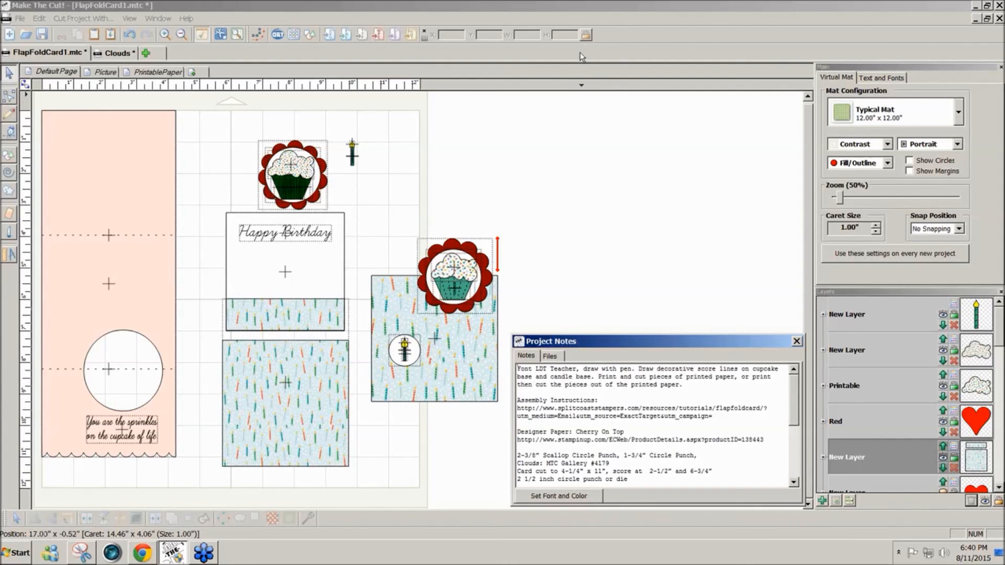
left_click(621, 215)
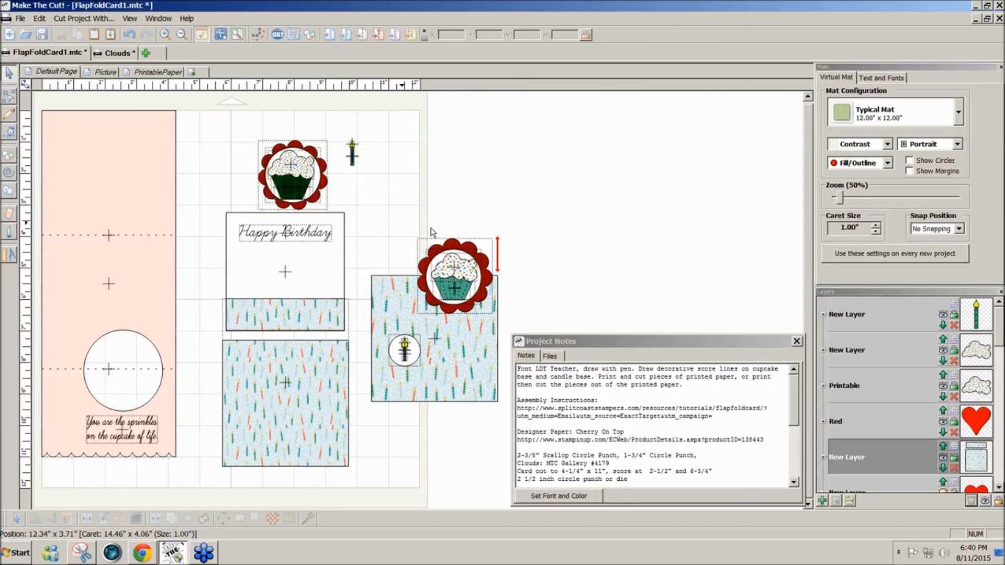
left_click(317, 277)
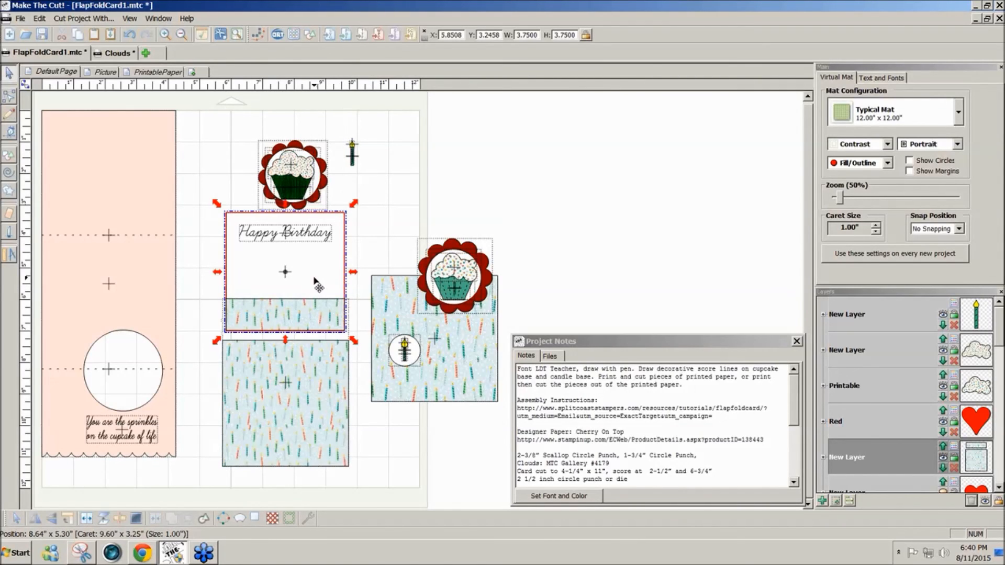
left_click_drag(314, 278, 641, 213)
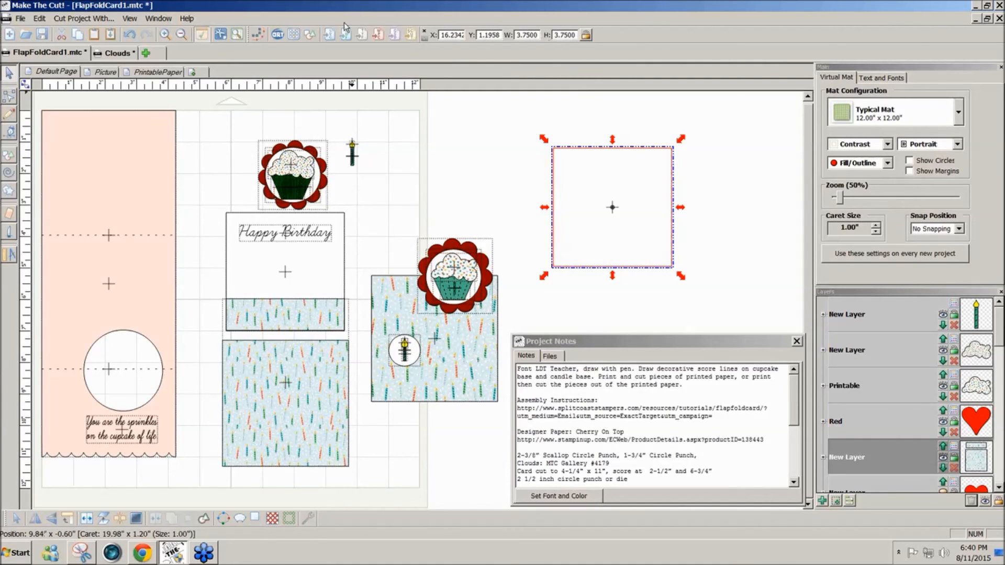
Add a square from the basic shapes library and place it between the mat and the blank square.
left_click(306, 39)
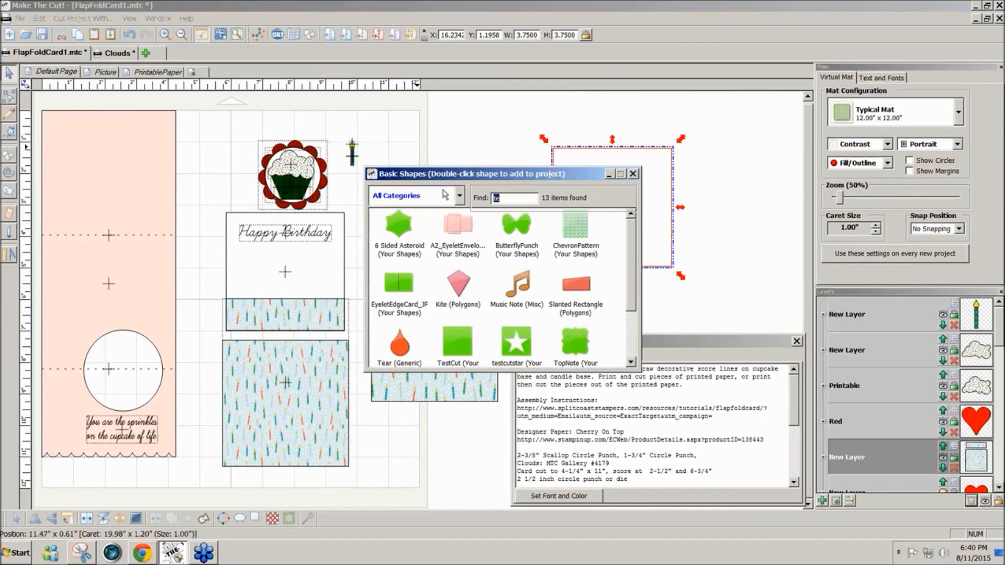
type("sq")
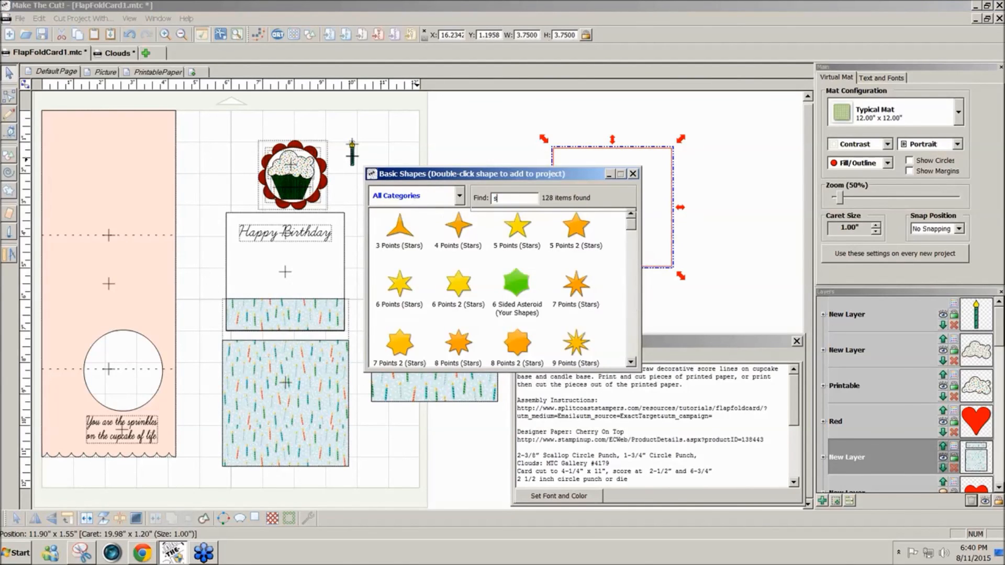
double_click(457, 225)
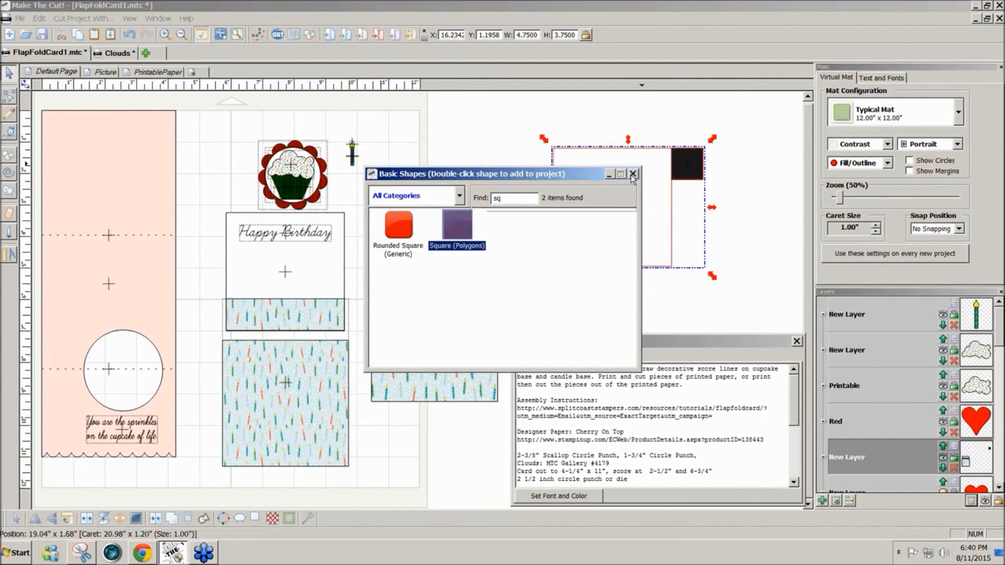
left_click(633, 173)
left_click_drag(694, 180, 523, 166)
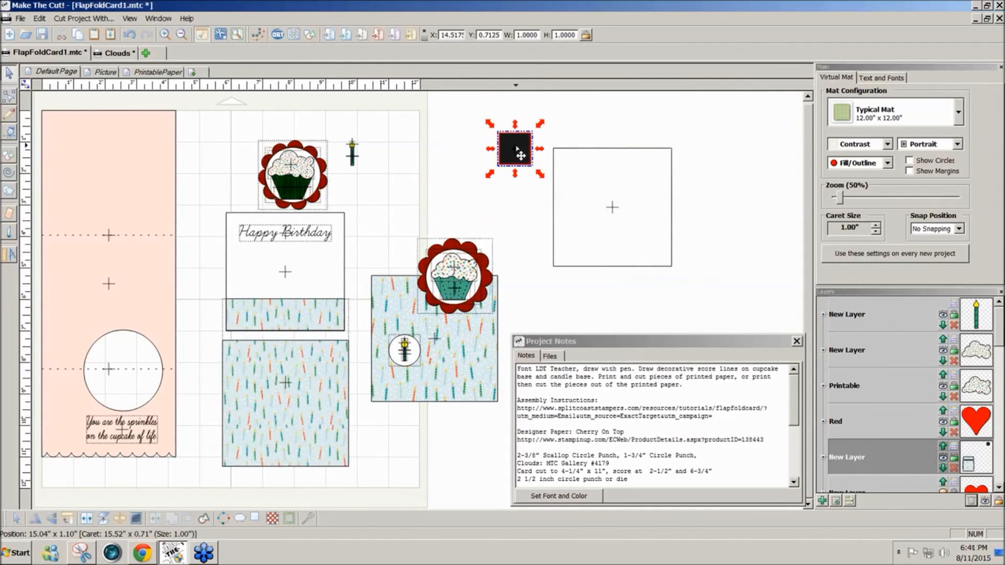
left_click_drag(519, 155, 494, 156)
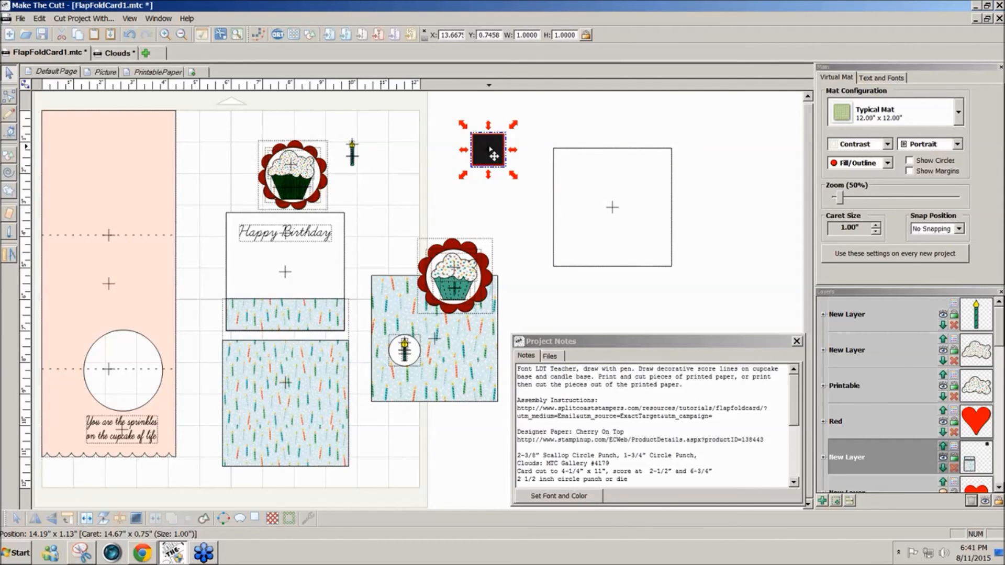
Try scaling the pink card base proportionally to a height of 12 inches.
left_click(586, 35)
left_click(120, 199)
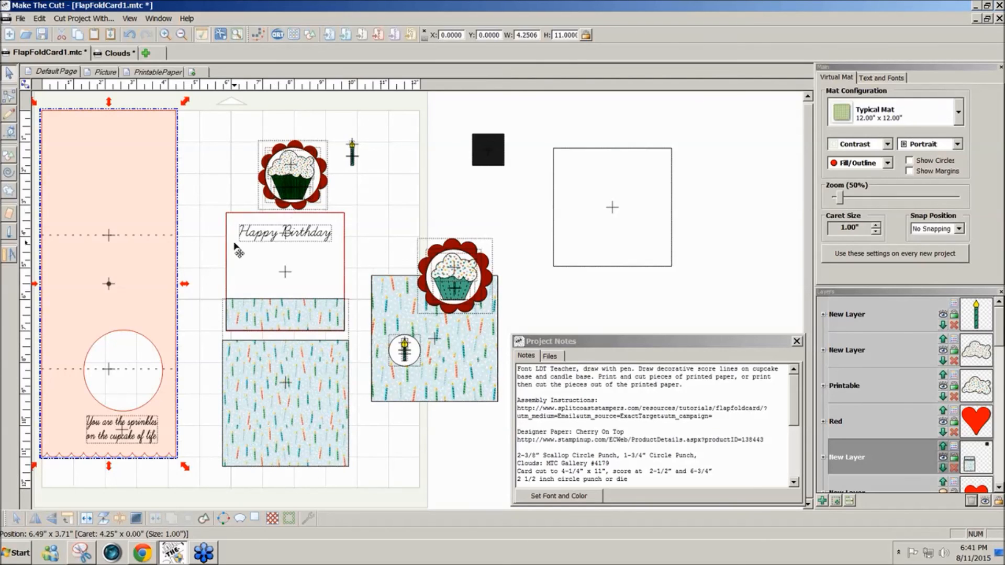
left_click(553, 35)
type("12")
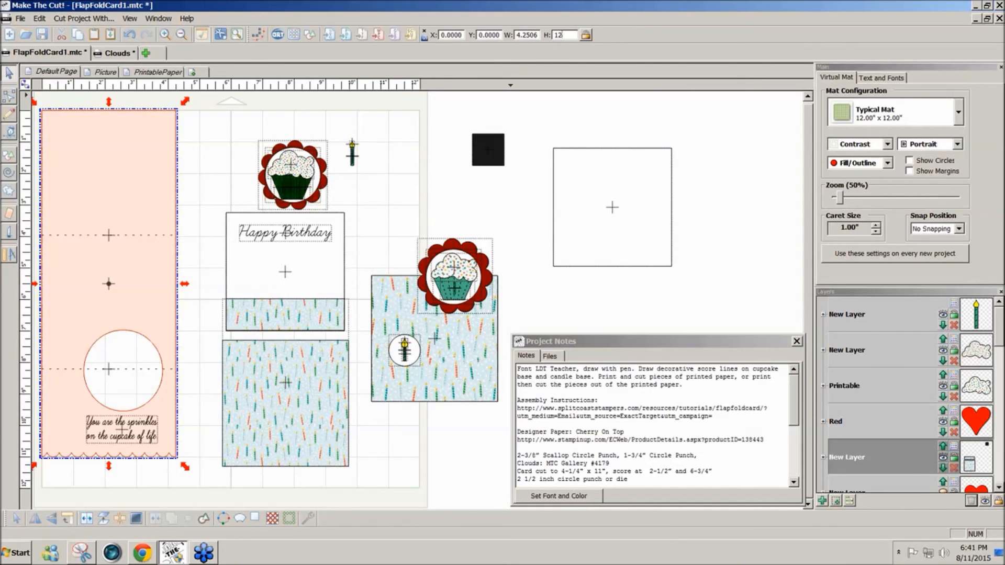
key("Return")
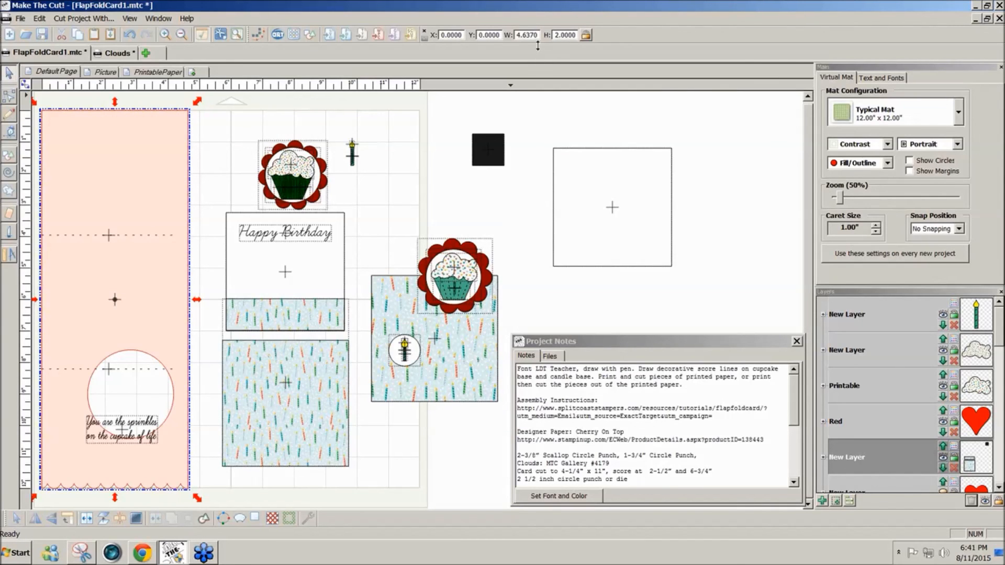
Resize the black square proportionally to 3.75 inches wide and position it beside the mat's upper edge.
left_click(488, 150)
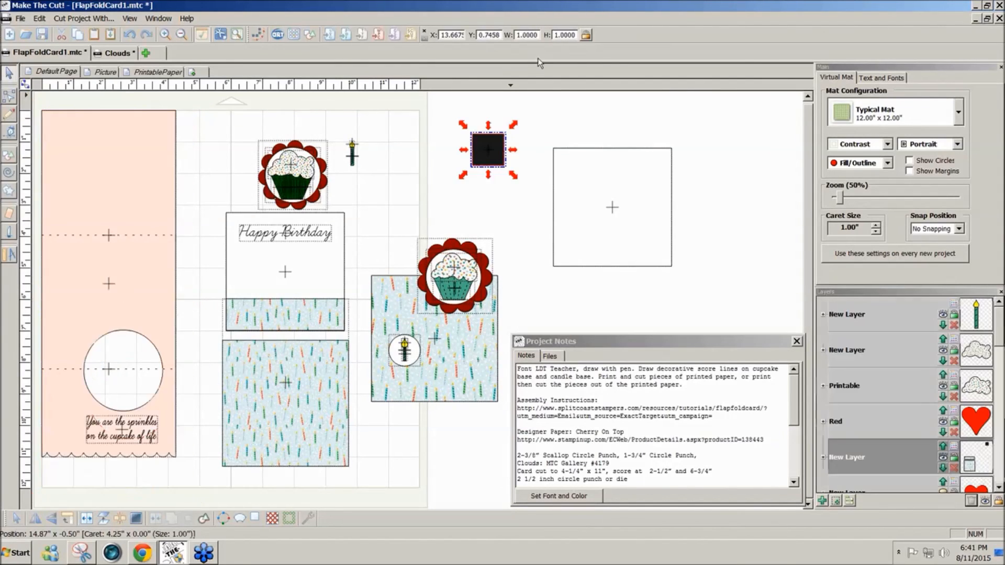
left_click_drag(495, 159, 479, 159)
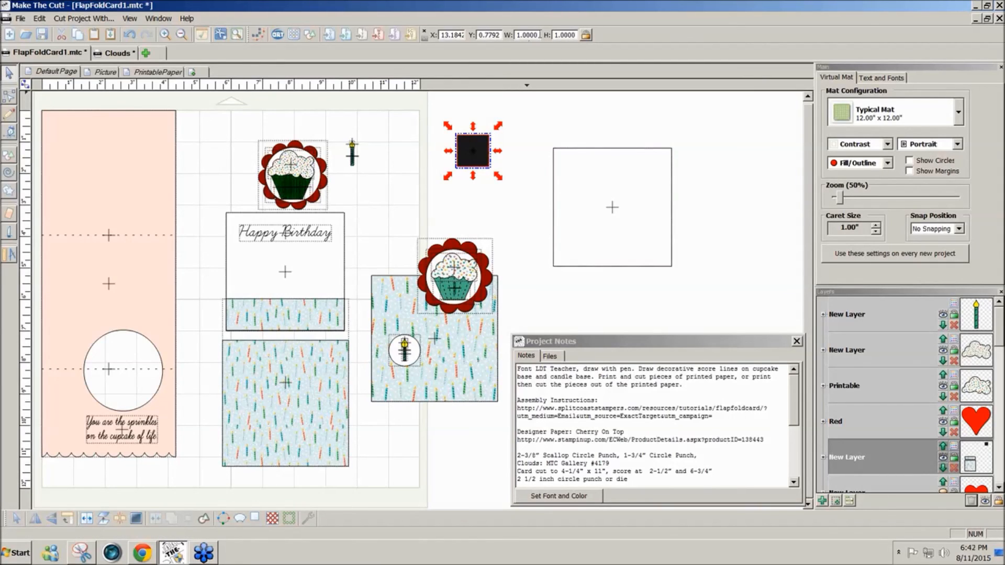
double_click(540, 35)
type("3.75")
key("Return")
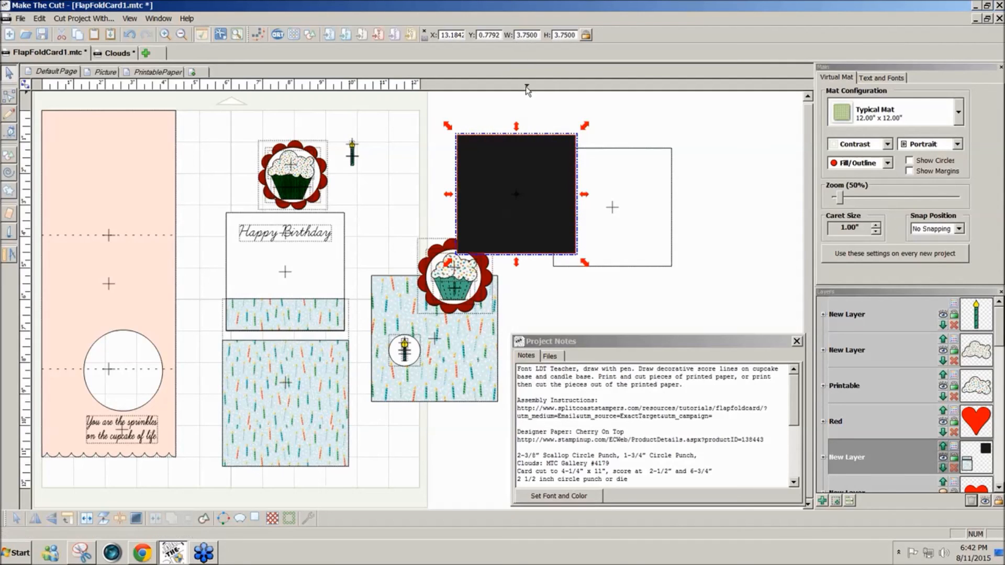
left_click_drag(516, 192, 488, 155)
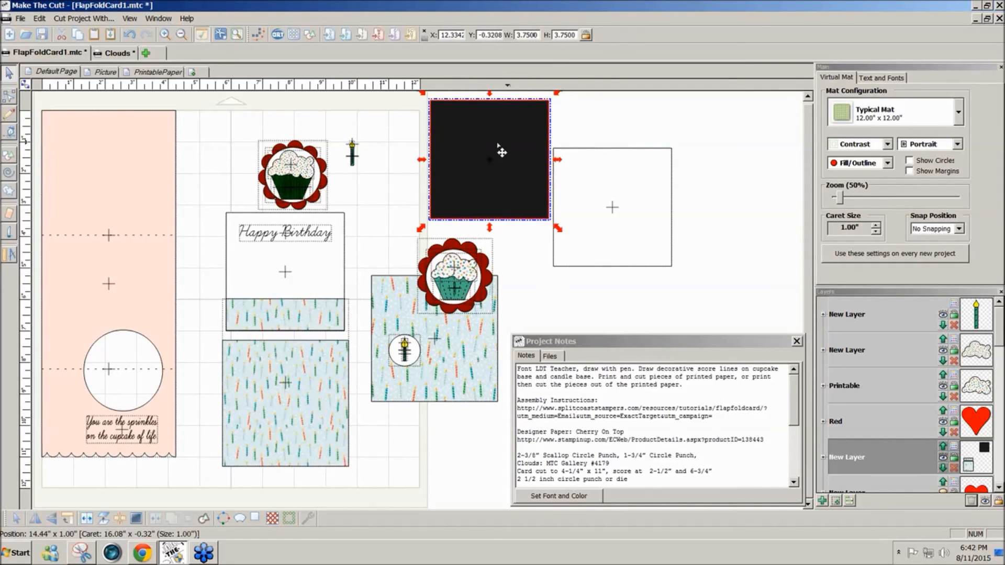
left_click_drag(501, 151, 487, 162)
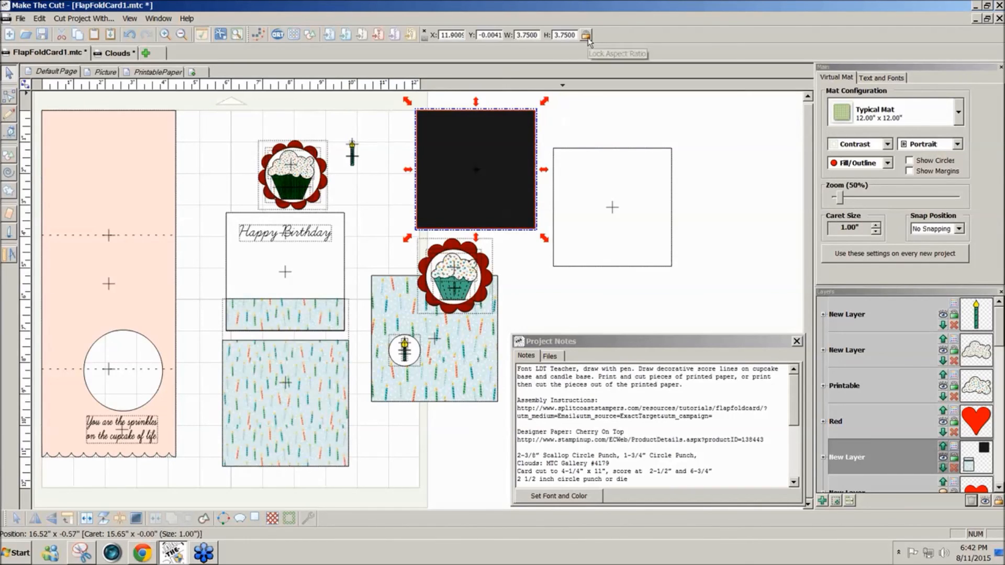
Unlock the aspect ratio, set the black square's height to 1 inch, and shift the strip slightly down.
left_click(587, 35)
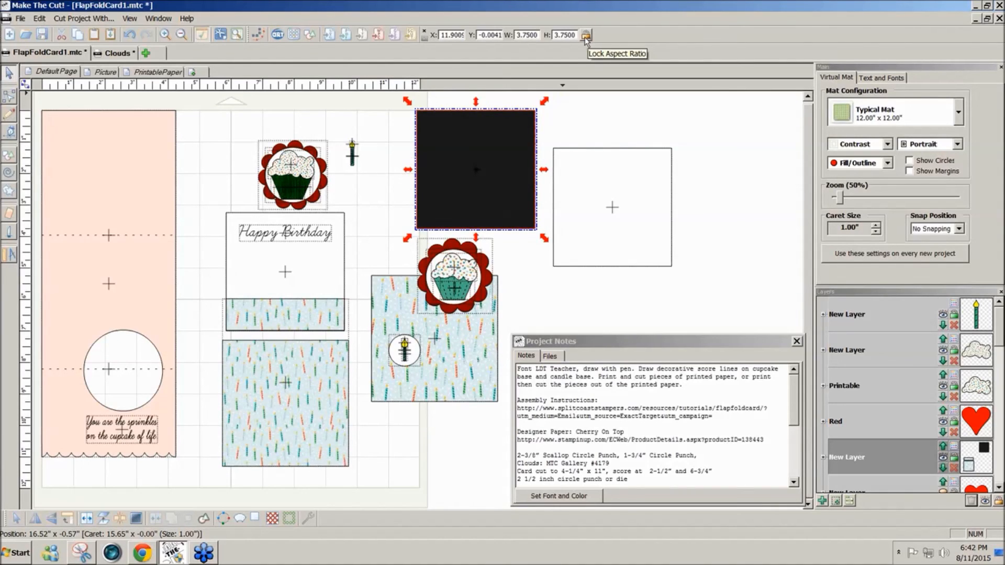
left_click(586, 36)
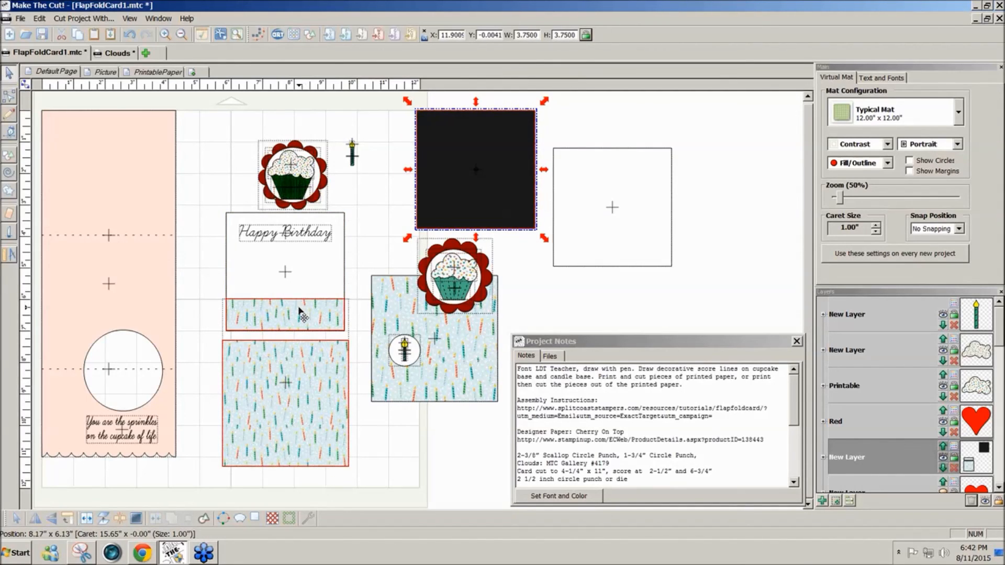
double_click(575, 33)
type("1")
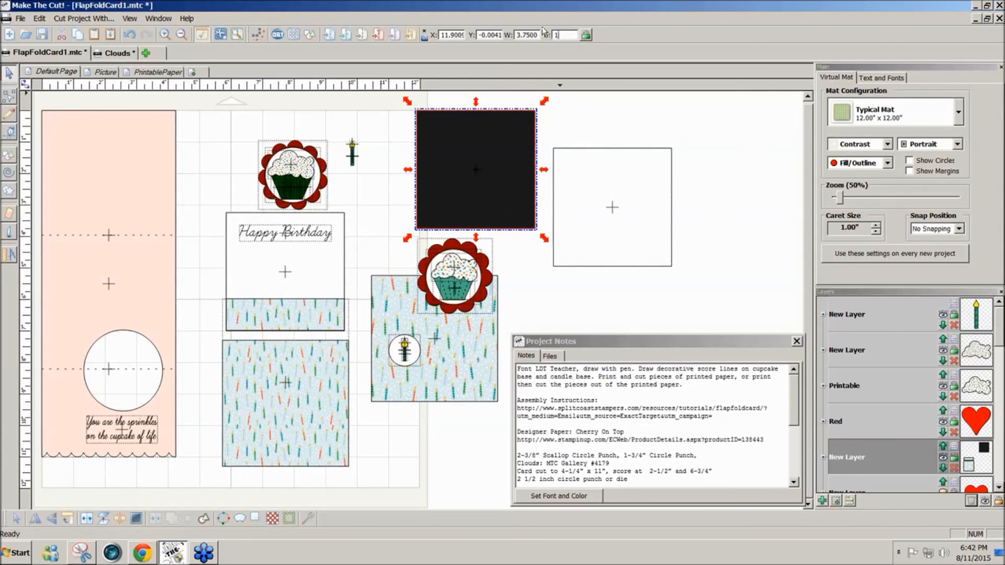
key("Return")
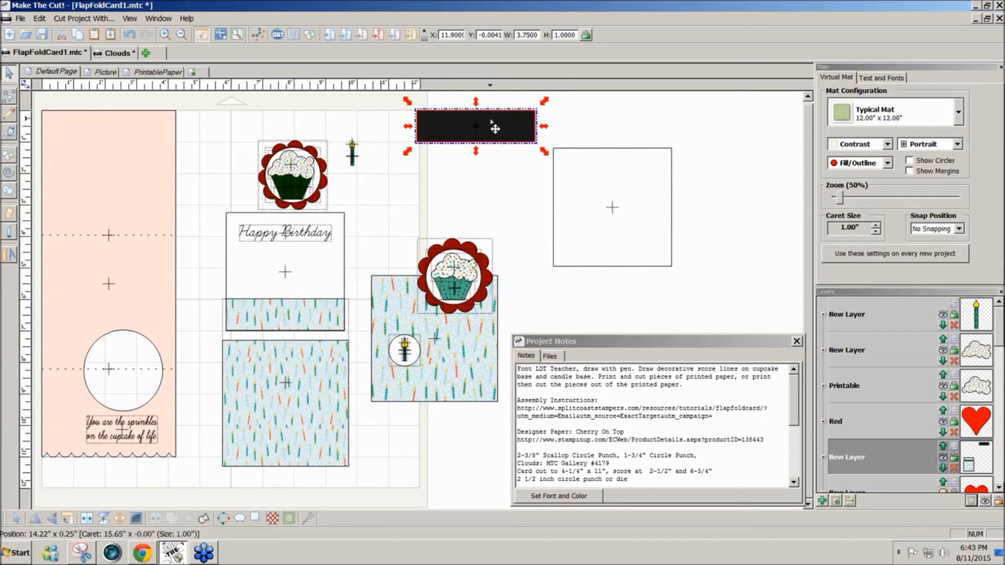
left_click_drag(495, 128, 493, 152)
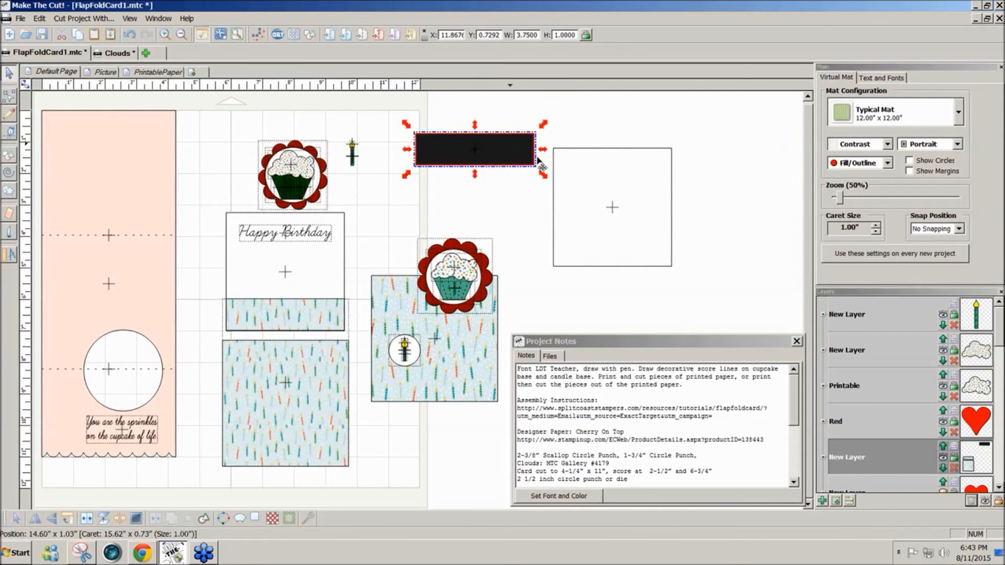
Lock the aspect ratio again with the blank square selected, and reselect the black strip.
left_click(594, 187)
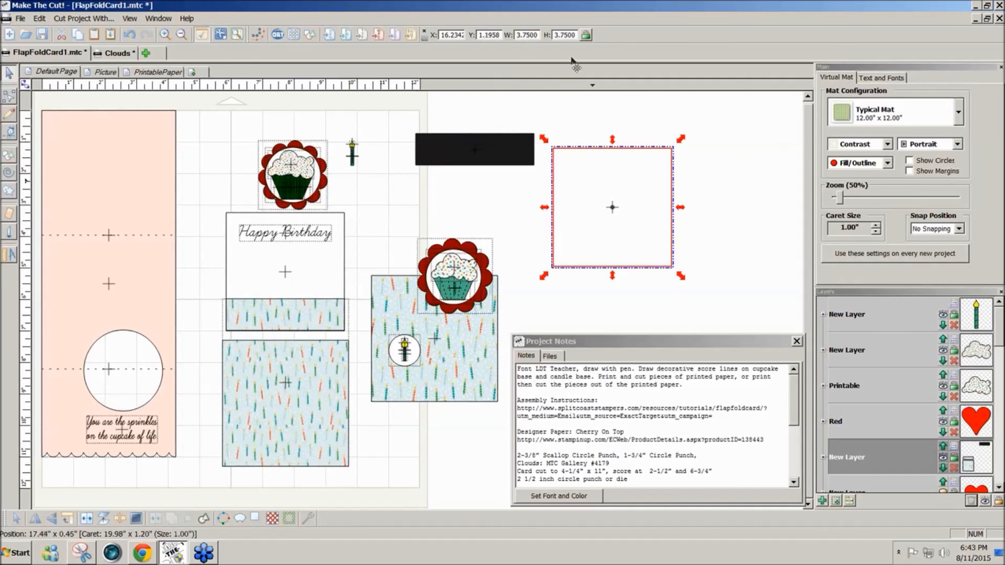
left_click(586, 34)
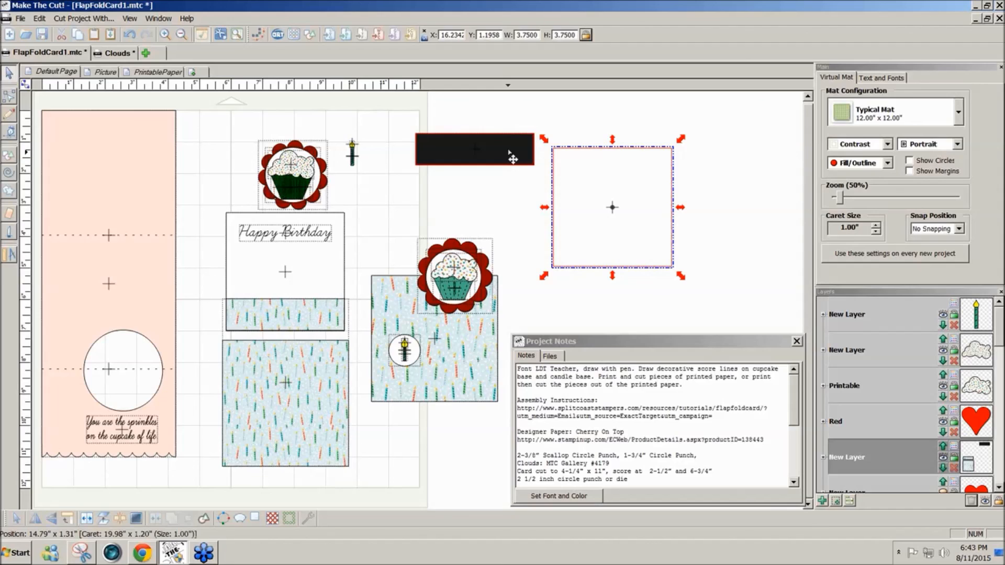
left_click(512, 159)
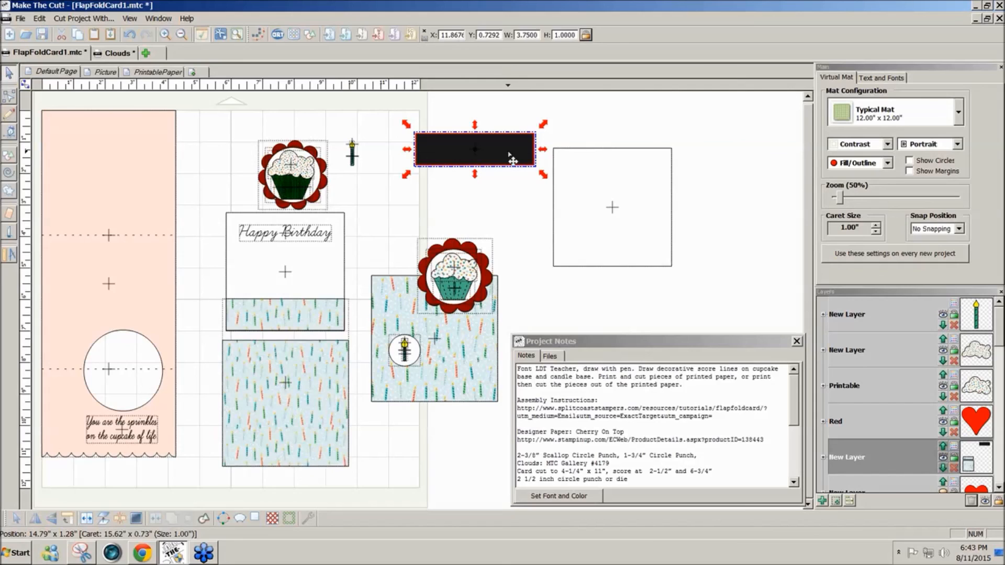
Delete the black decorative strip beside the mat and select the blank square.
key("Delete")
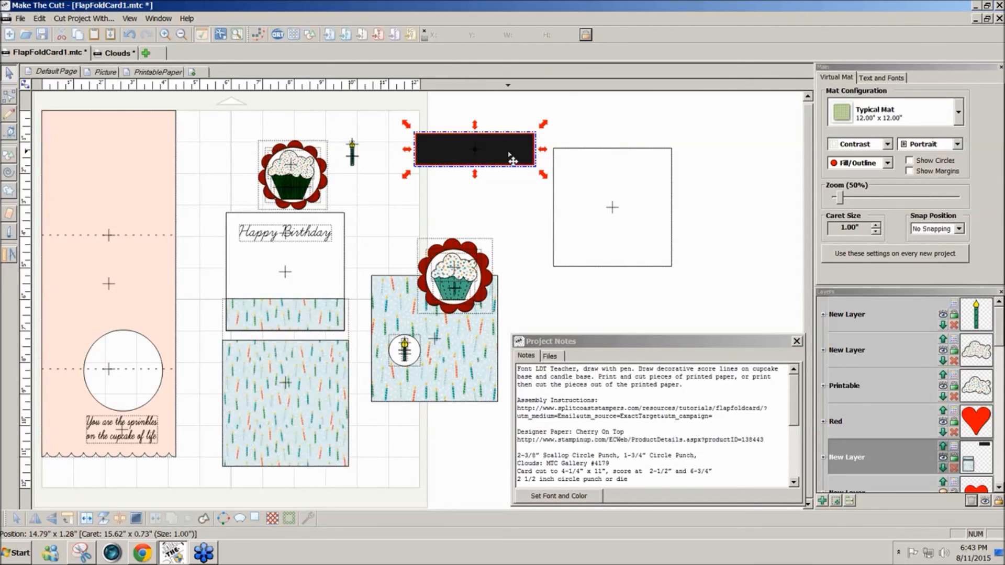
key("Delete")
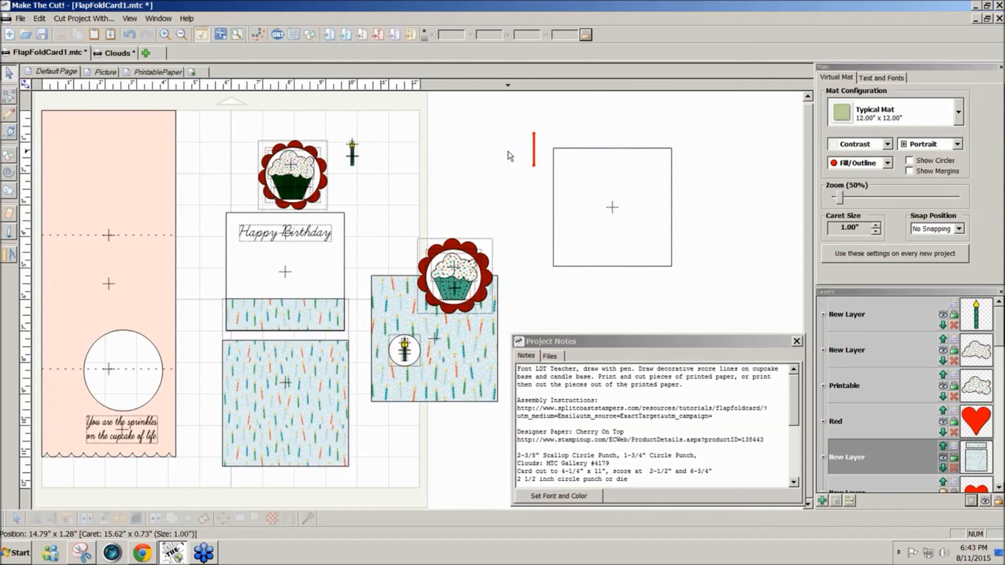
left_click(571, 192)
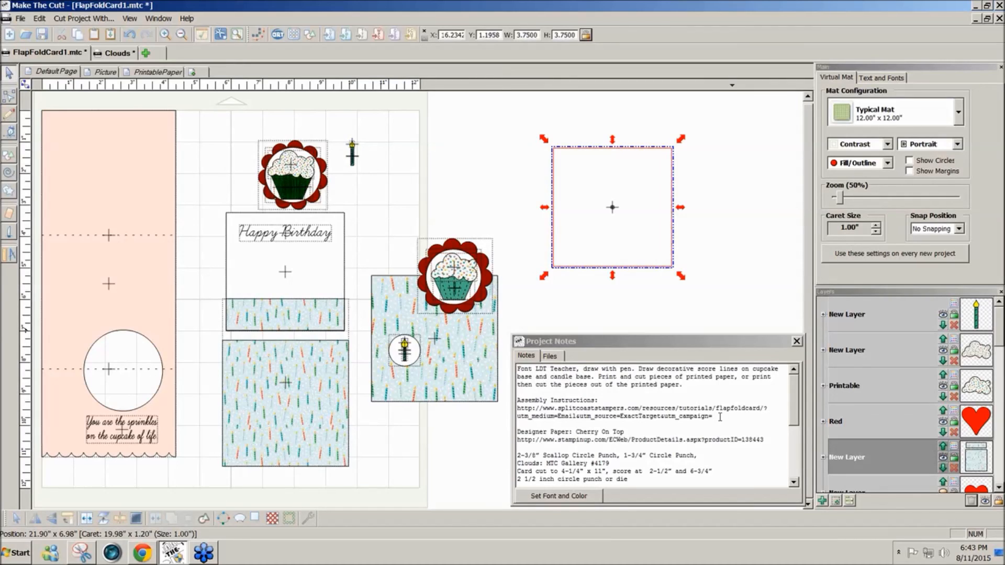
Highlight the assembly instructions address in the project notes, and check the Flap Fold Card tutorial in Chrome before returning to Make The Cut.
left_click_drag(720, 417, 510, 407)
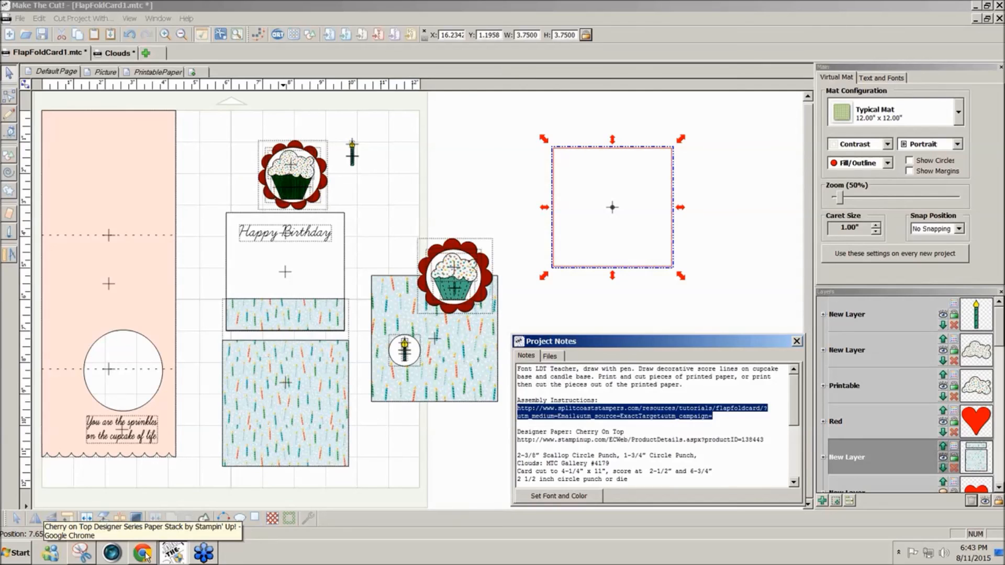
left_click(142, 554)
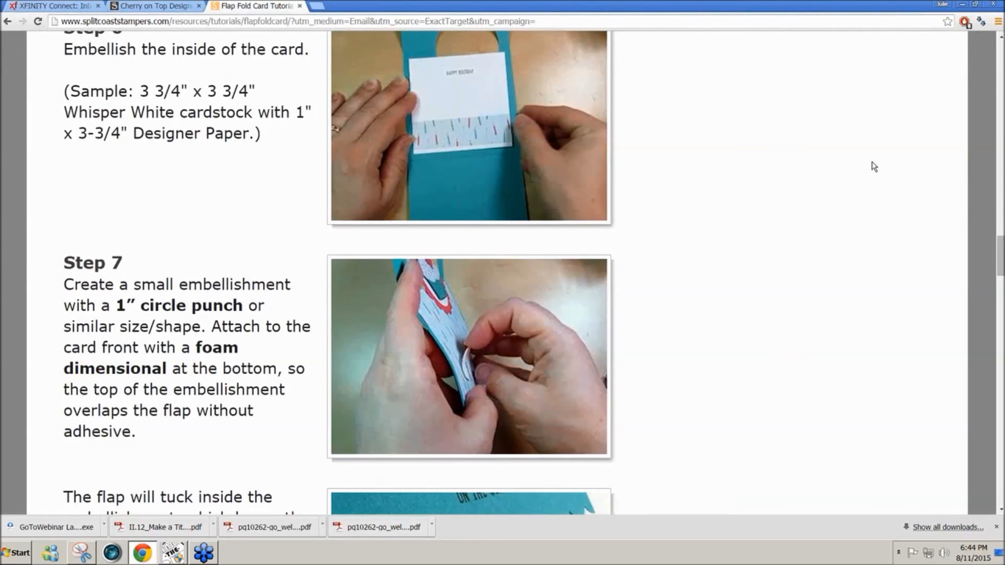
left_click(169, 555)
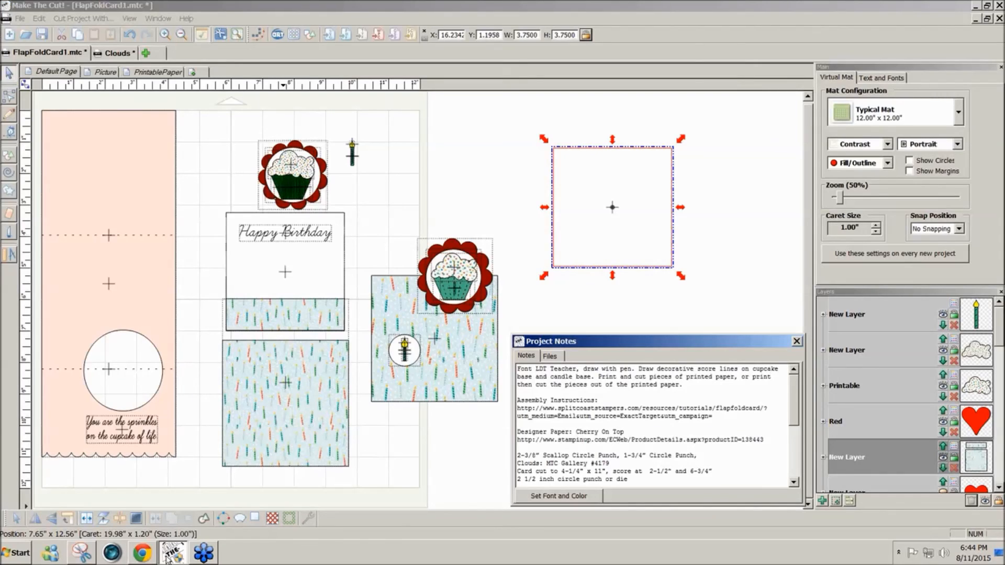
Move the Project Notes window up below the blank square and read through the card's shape and size notes to the end.
left_click_drag(565, 341, 551, 286)
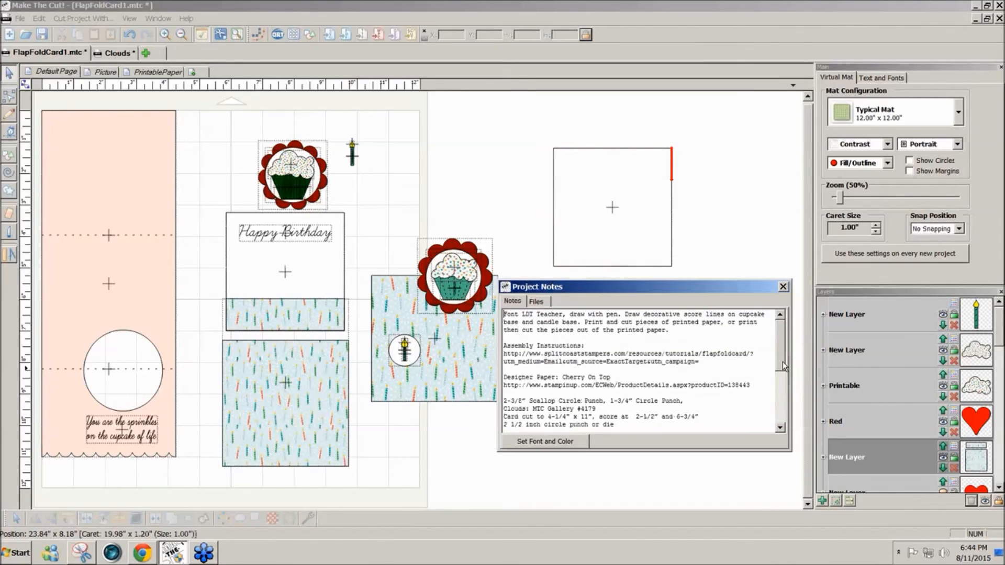
left_click_drag(783, 363, 778, 362)
left_click_drag(661, 282, 667, 277)
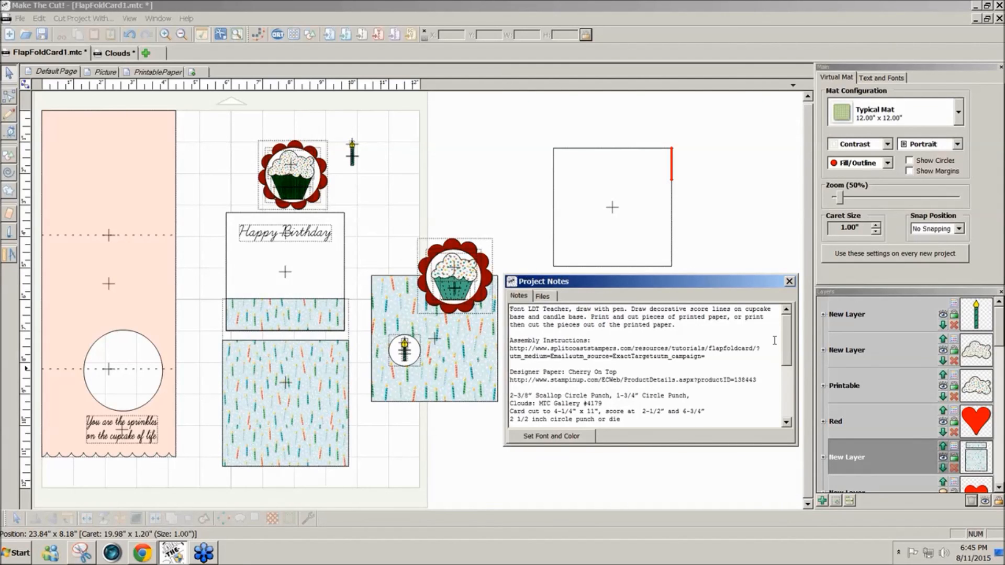
scroll(788, 358, "down", 1)
scroll(789, 355, "down", 1)
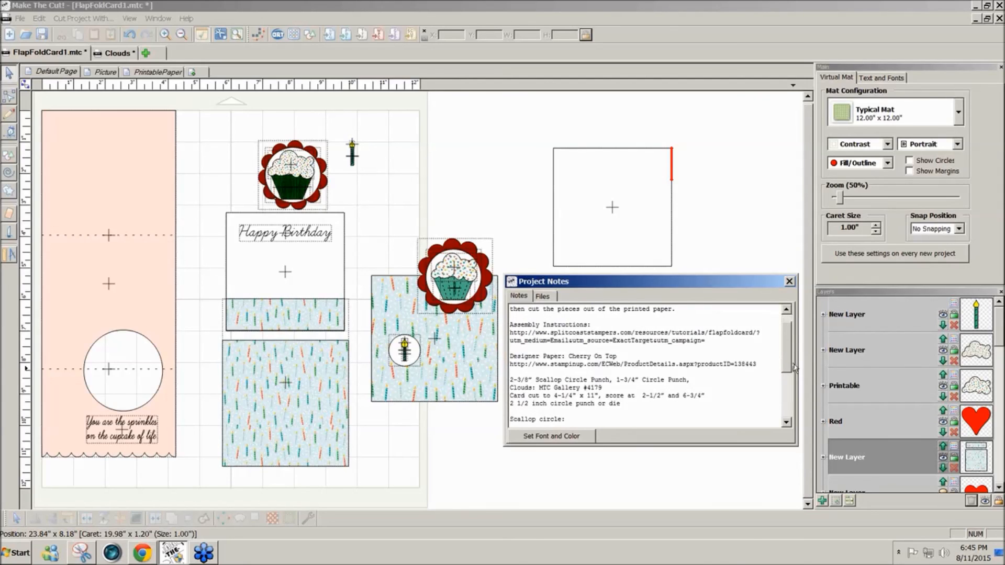
left_click_drag(786, 364, 787, 371)
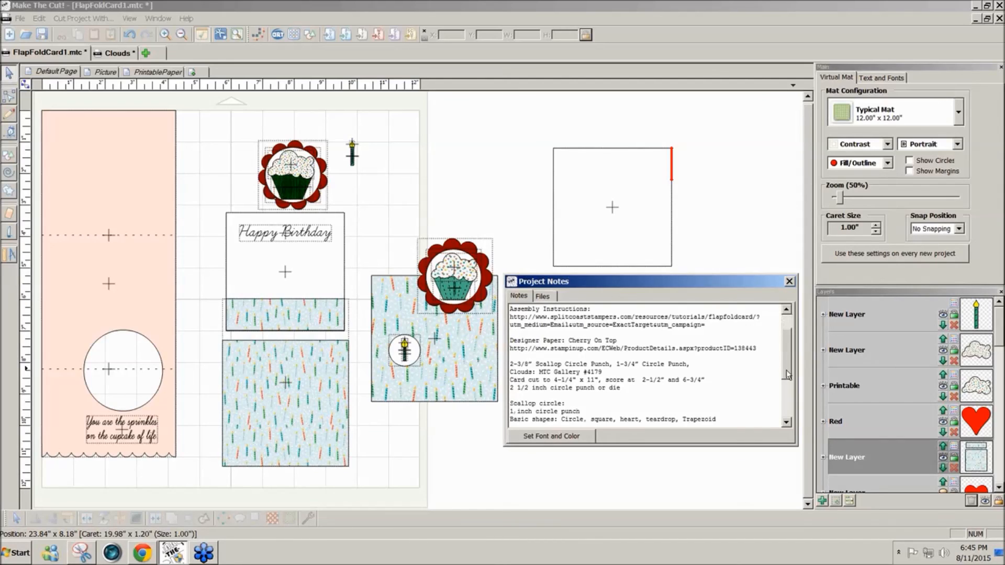
left_click_drag(787, 369, 785, 417)
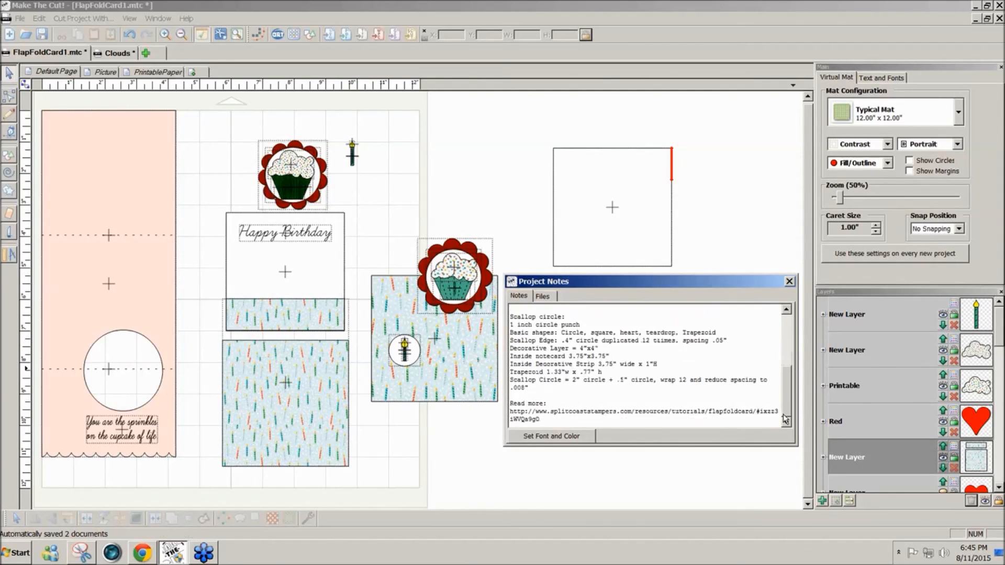